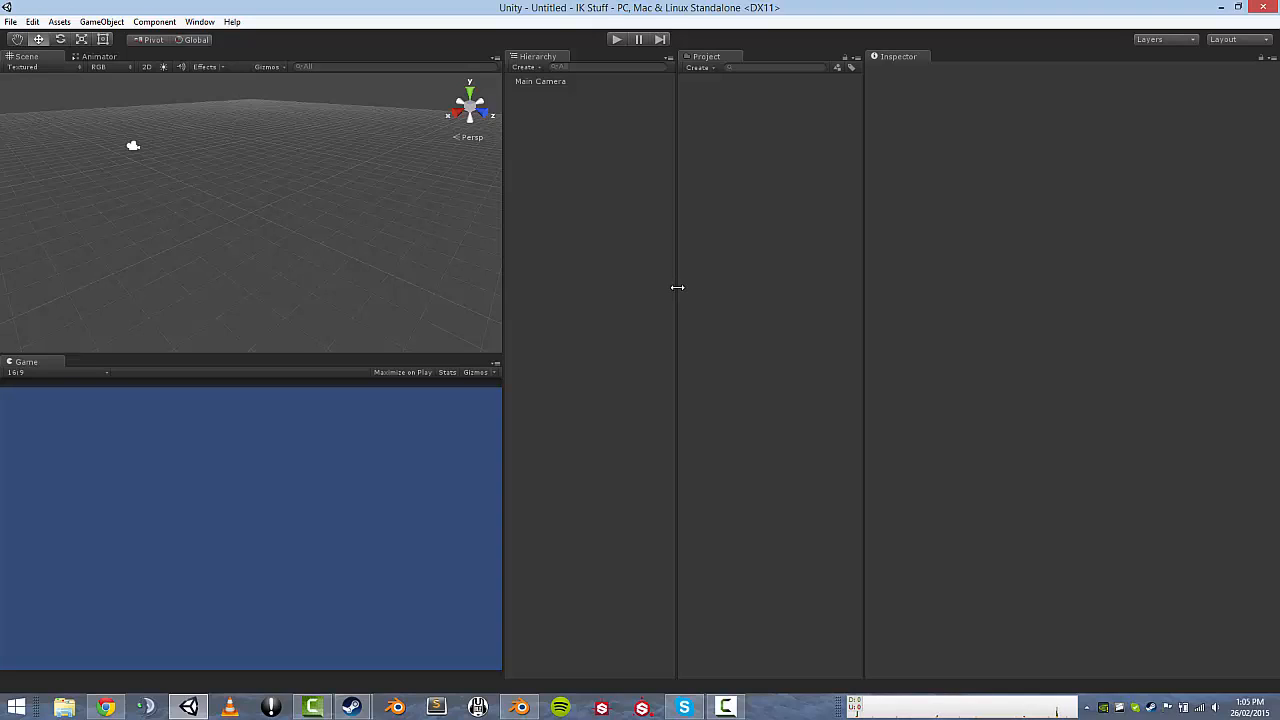
Bring Blender forward and scrub the Namaste animation from frame 0 to check the rig's poses.
click(514, 709)
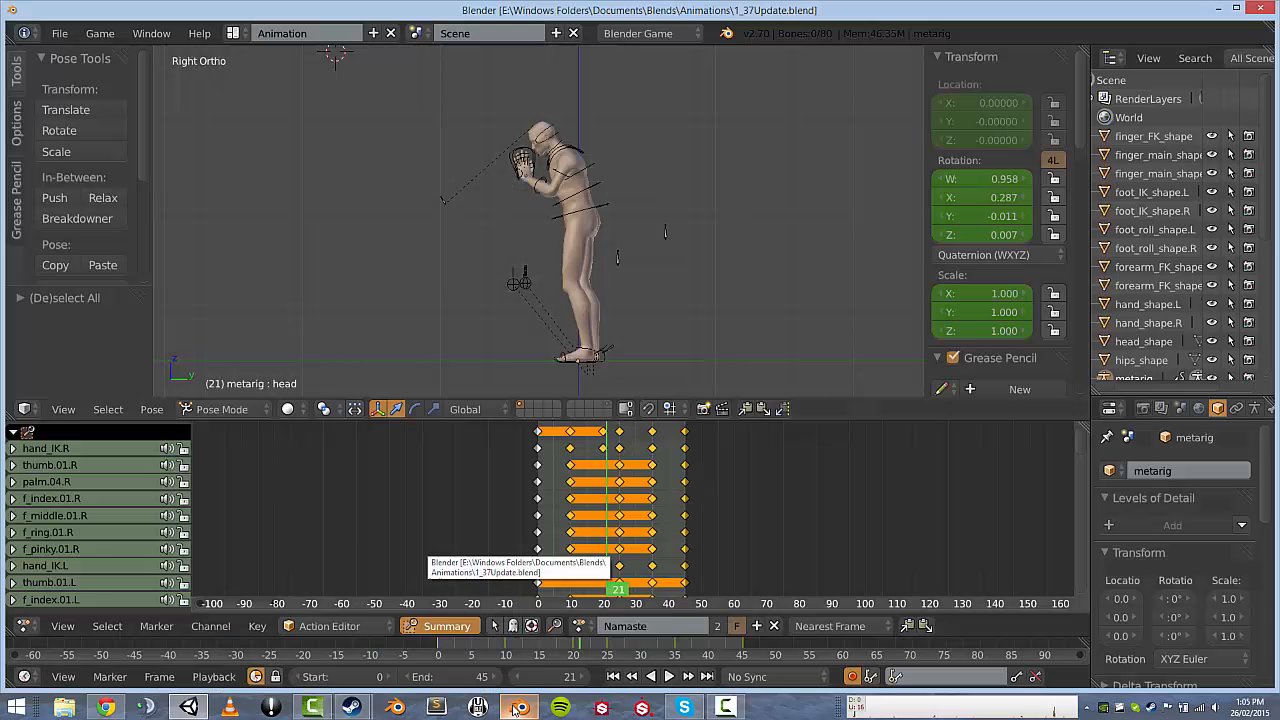
middle_drag(545, 247, 455, 221)
key(KP_3)
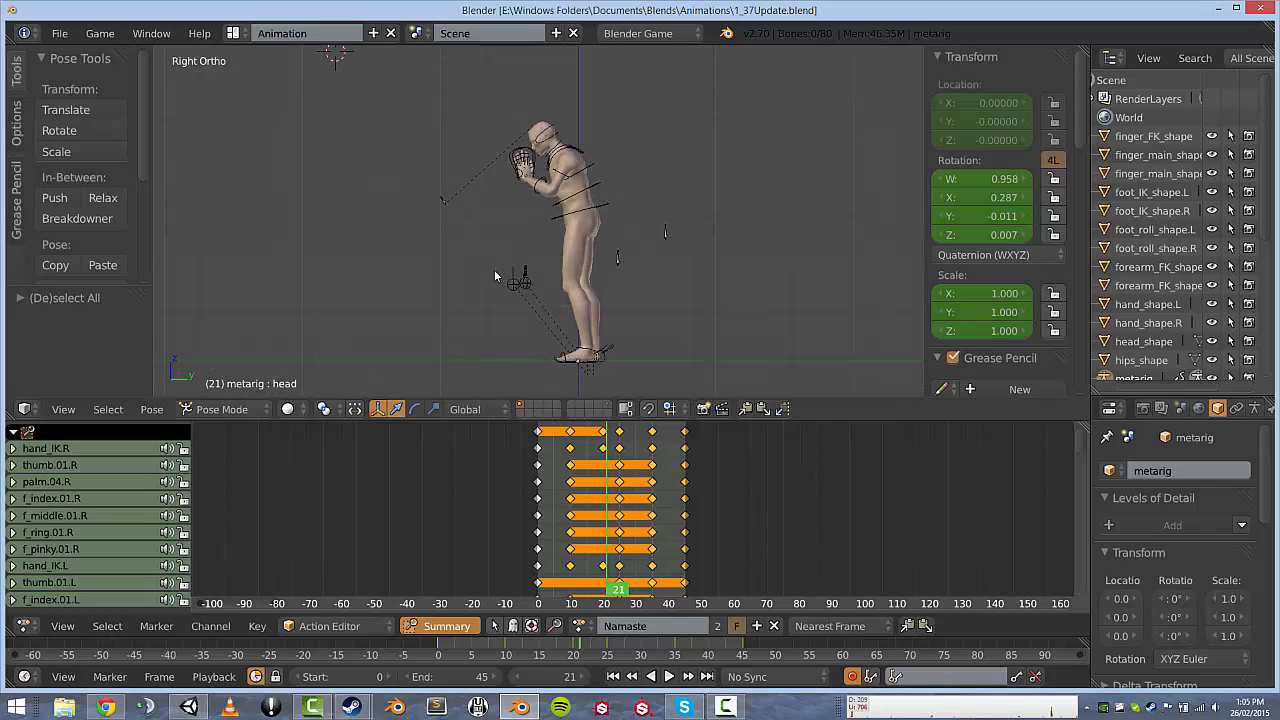
drag(596, 506, 557, 479)
middle_drag(586, 252, 640, 300)
click(533, 510)
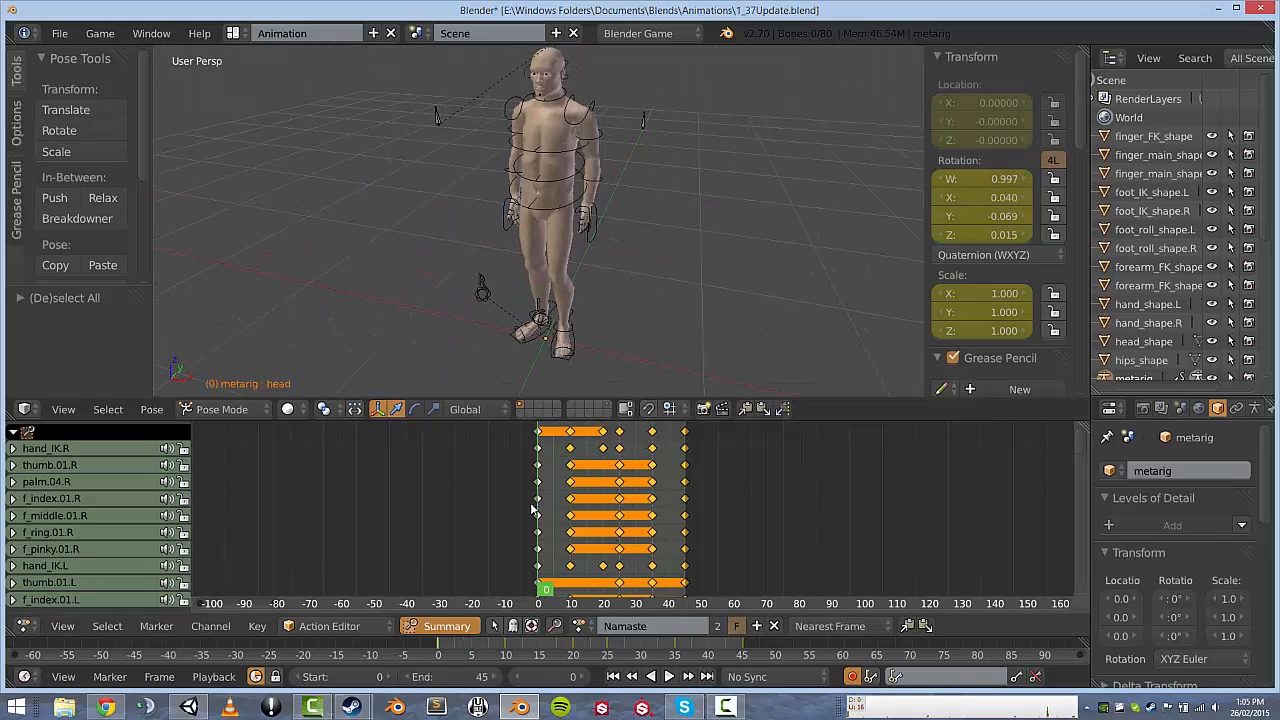
drag(532, 509, 616, 480)
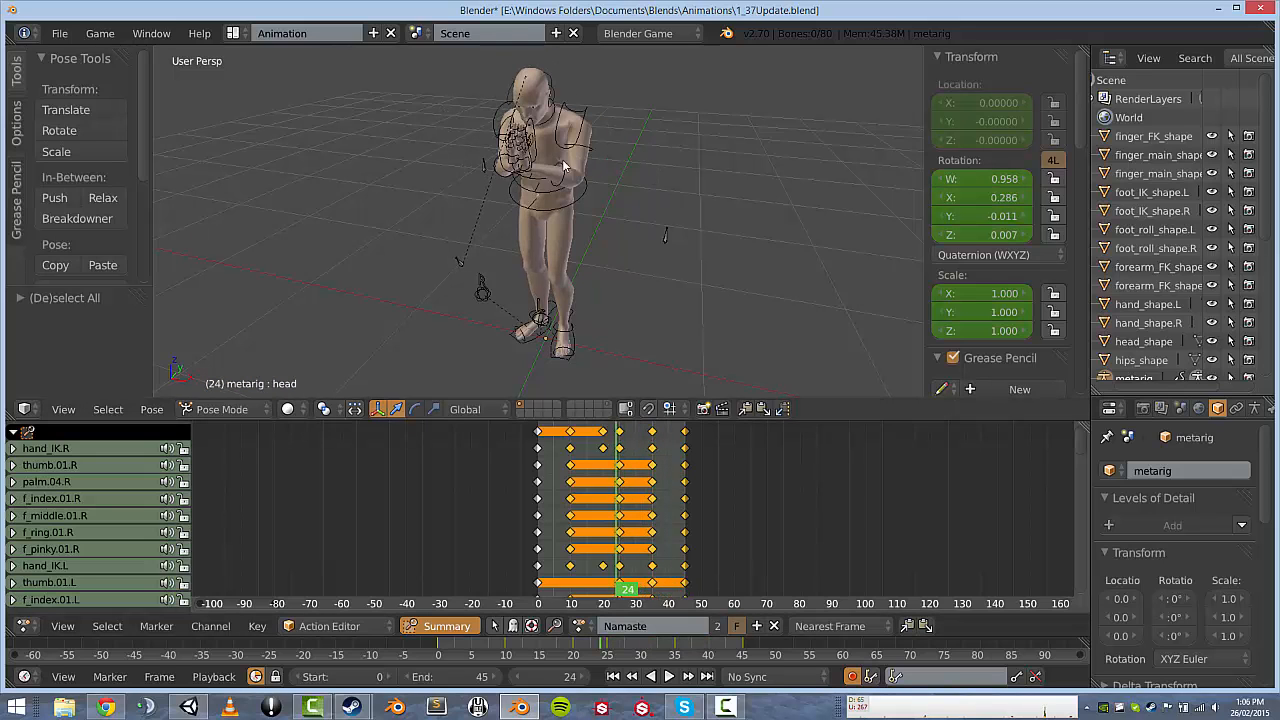
Orbit to a three-quarter view and switch the metarig back to Object Mode.
middle_drag(495, 150, 498, 150)
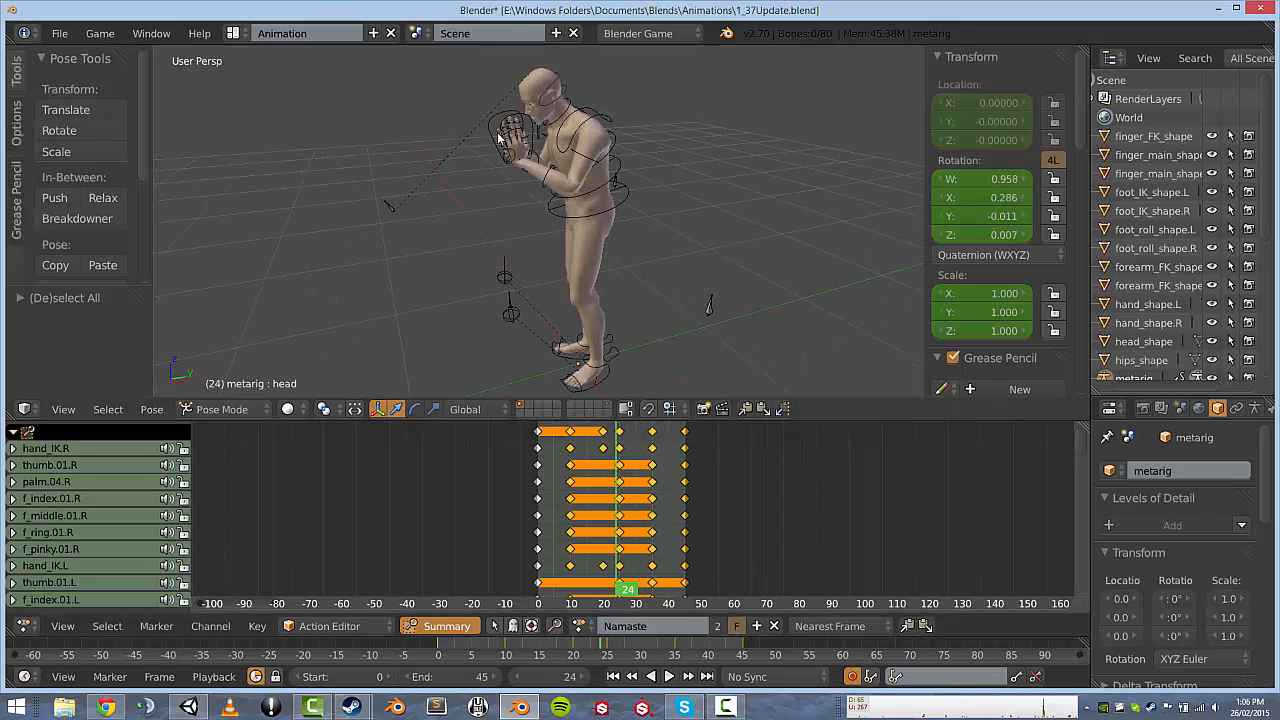
scroll(553, 210, down, 1)
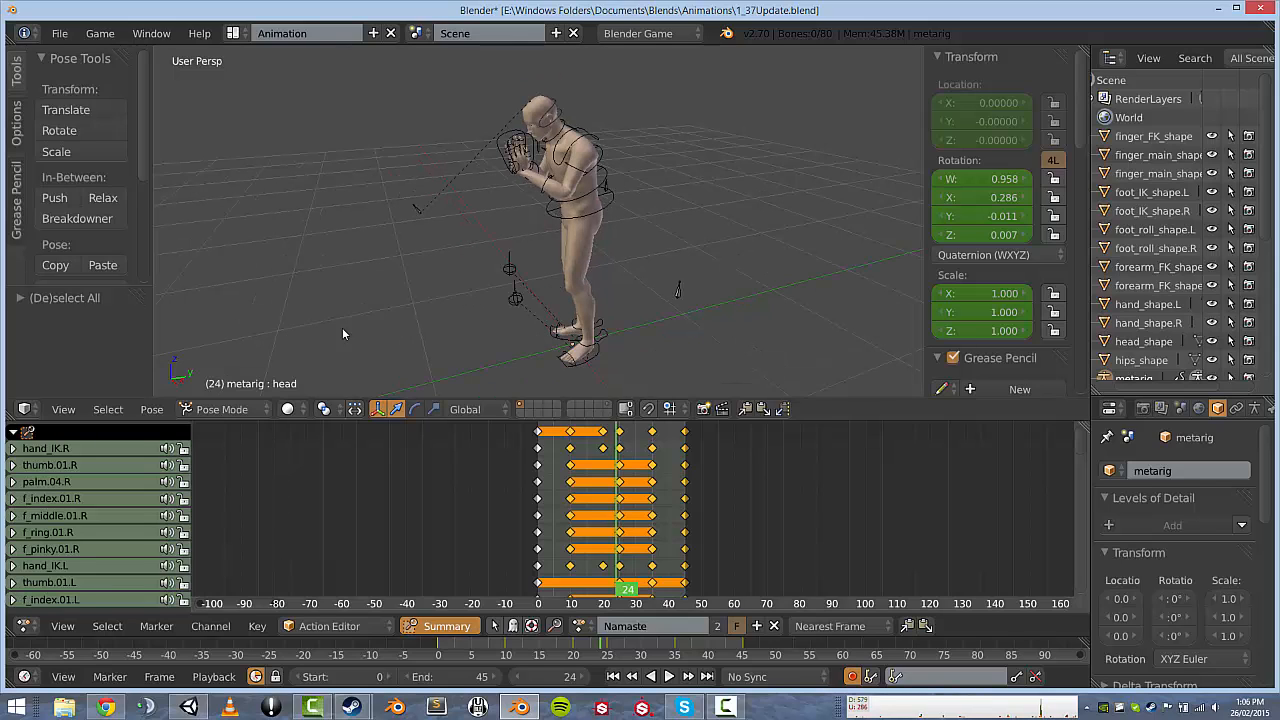
click(230, 409)
click(225, 391)
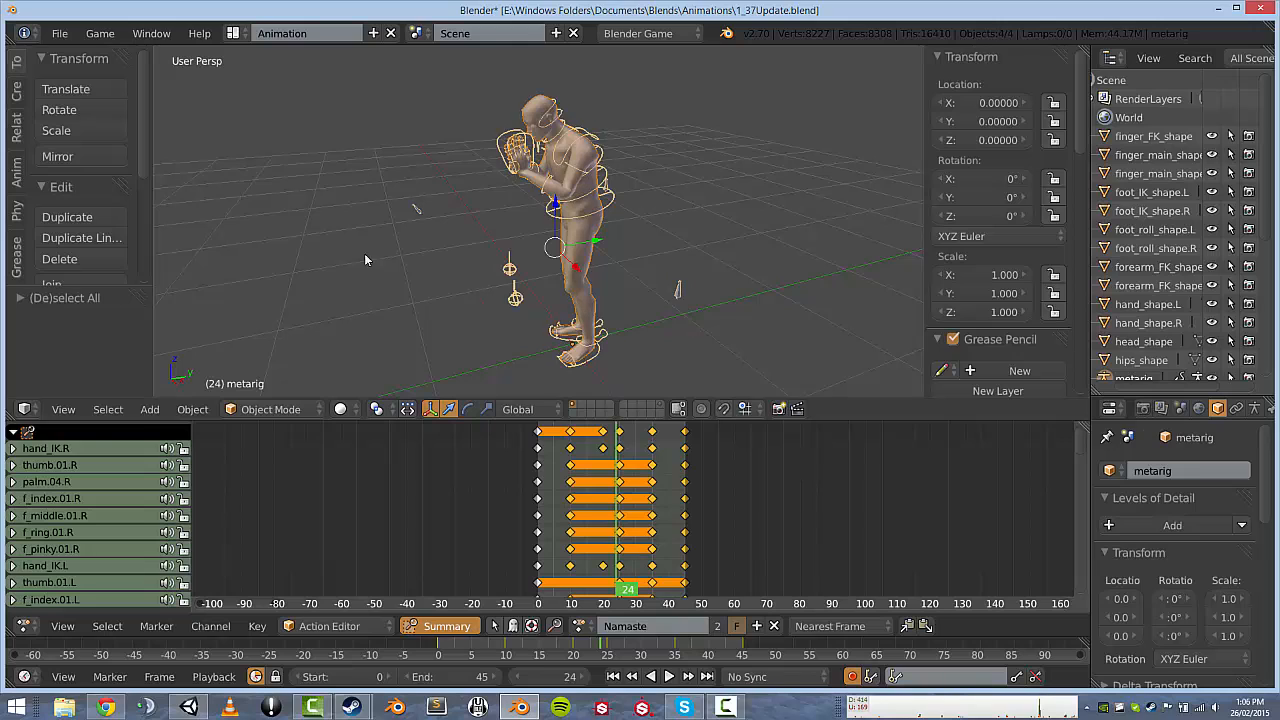
Export the rig as an FBX file to the Animations folder using the Unity export preset.
click(60, 33)
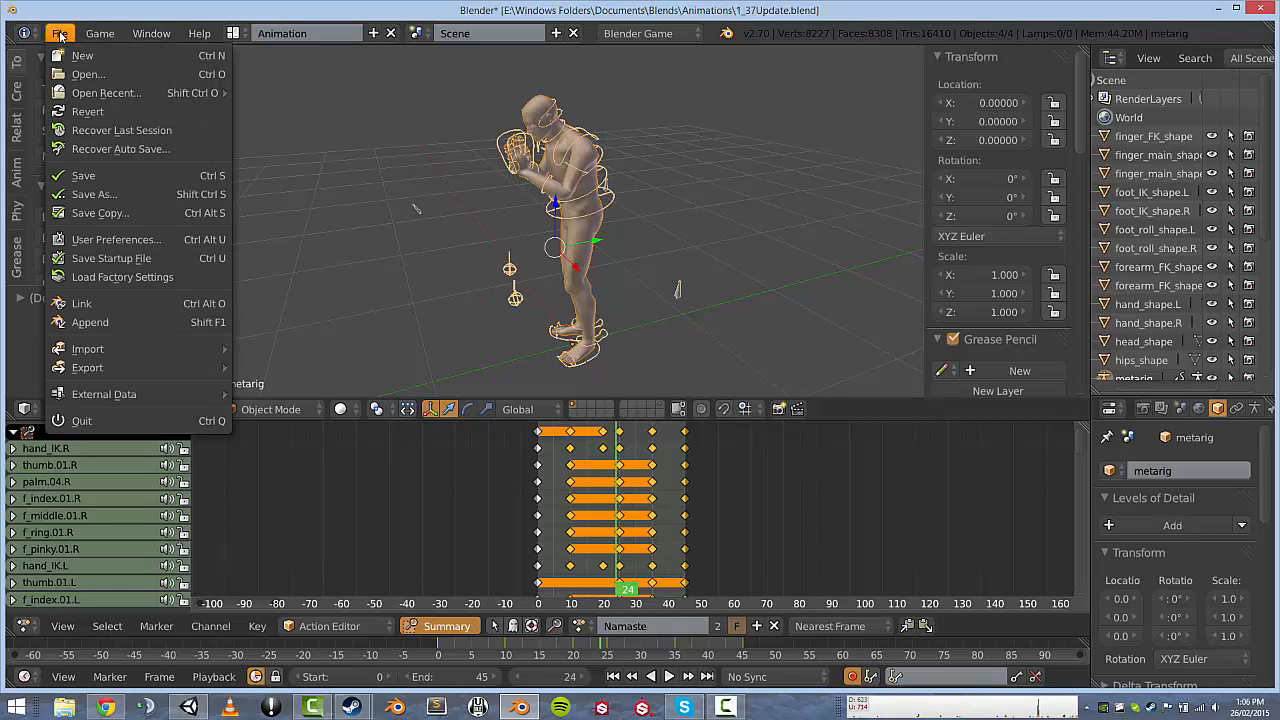
mouse_move(136, 362)
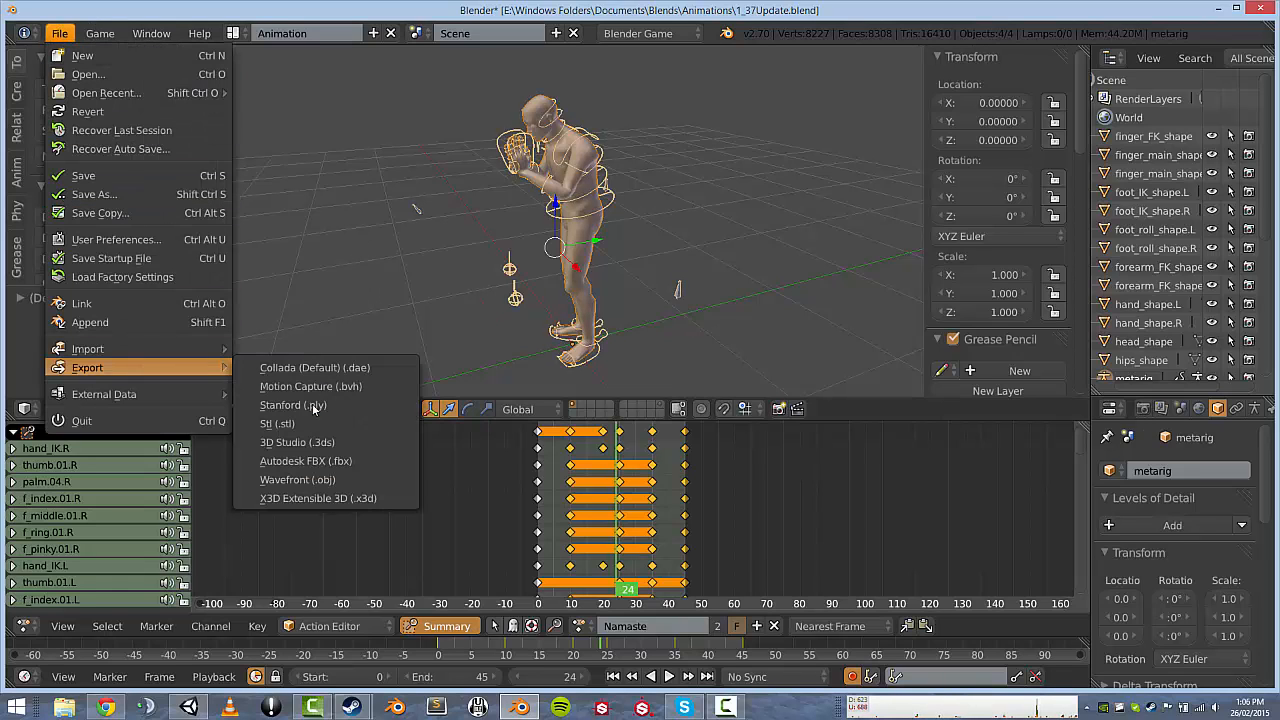
click(310, 463)
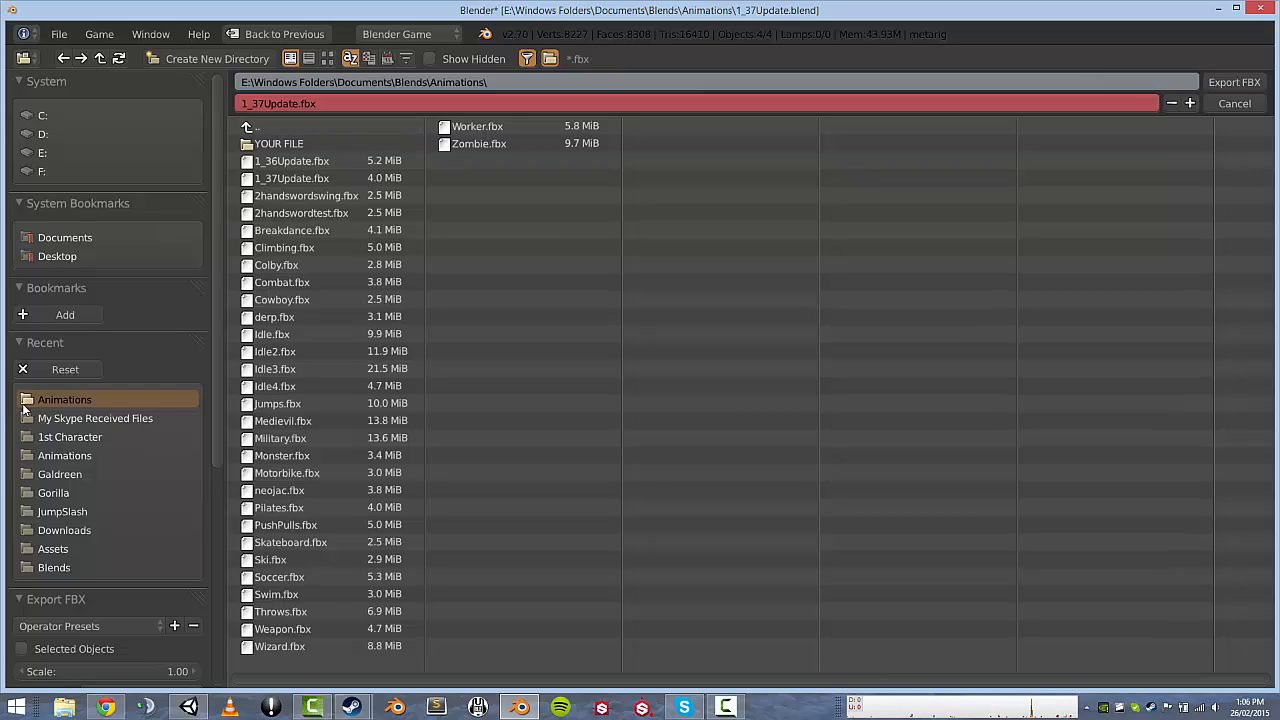
click(58, 620)
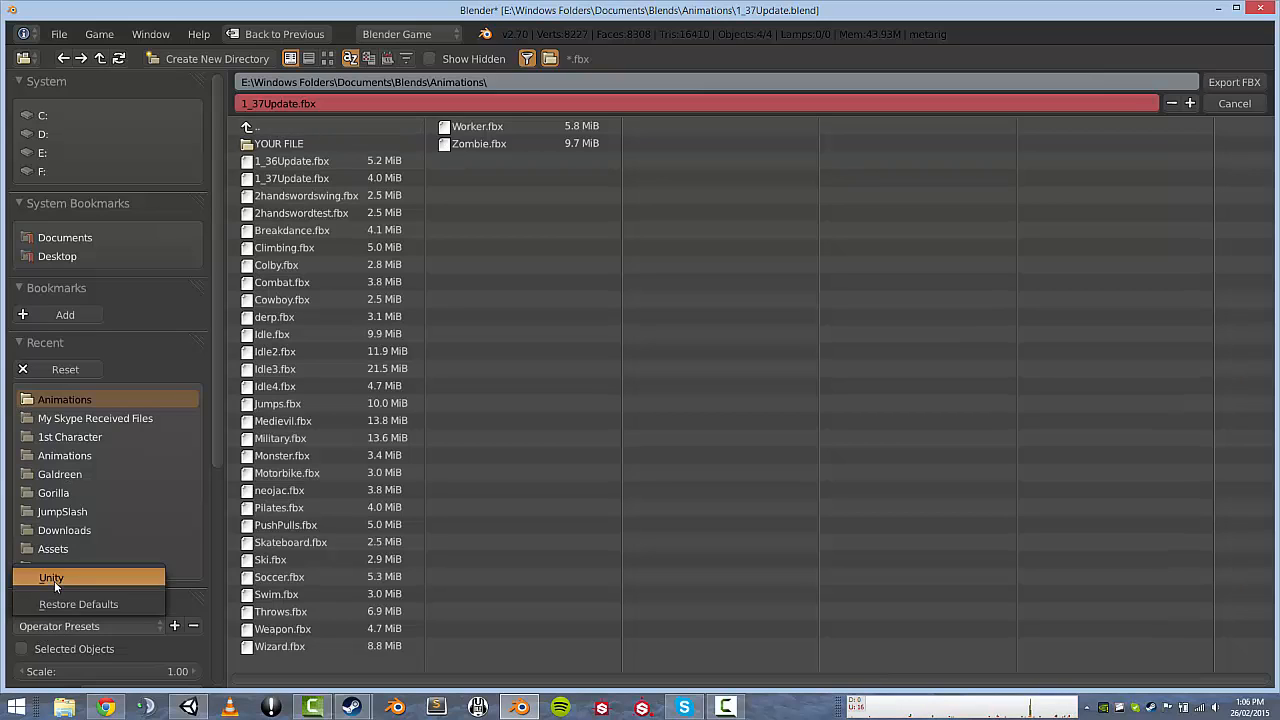
click(54, 581)
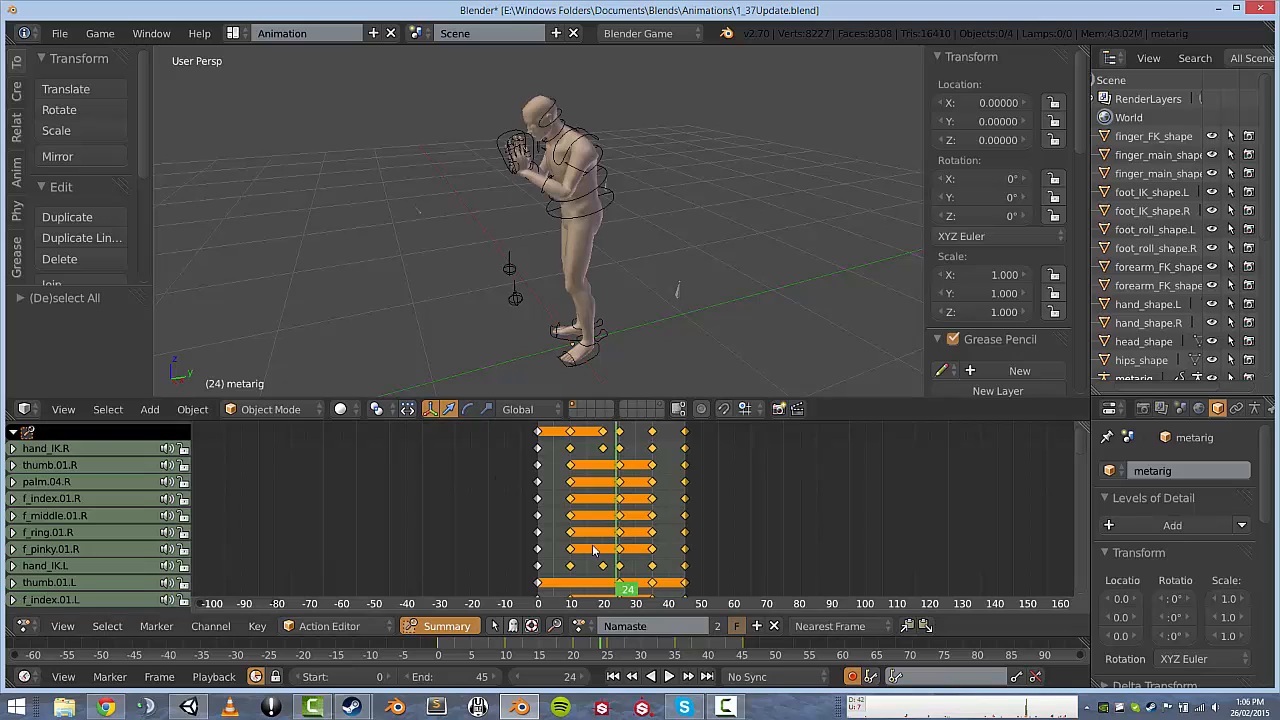
mouse_move(112, 707)
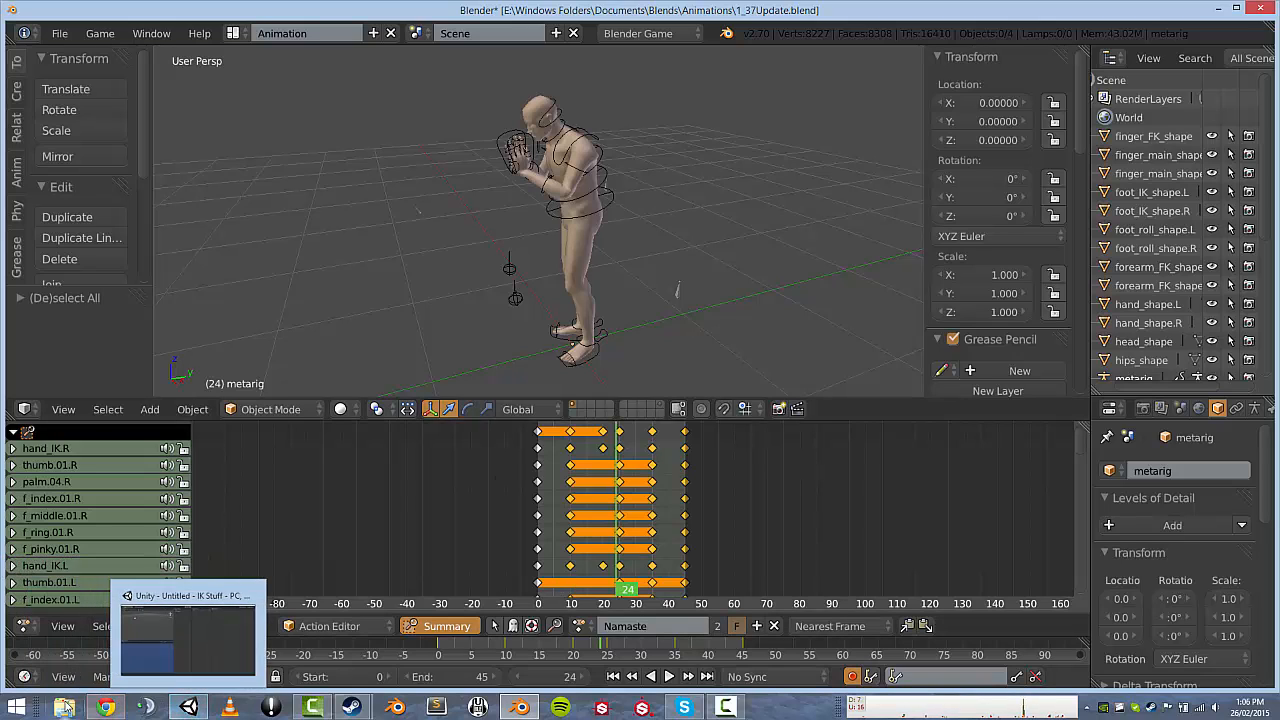
Browse to Documents > Blends > Animations and drag 1_37Update.fbx into the Unity project.
click(65, 707)
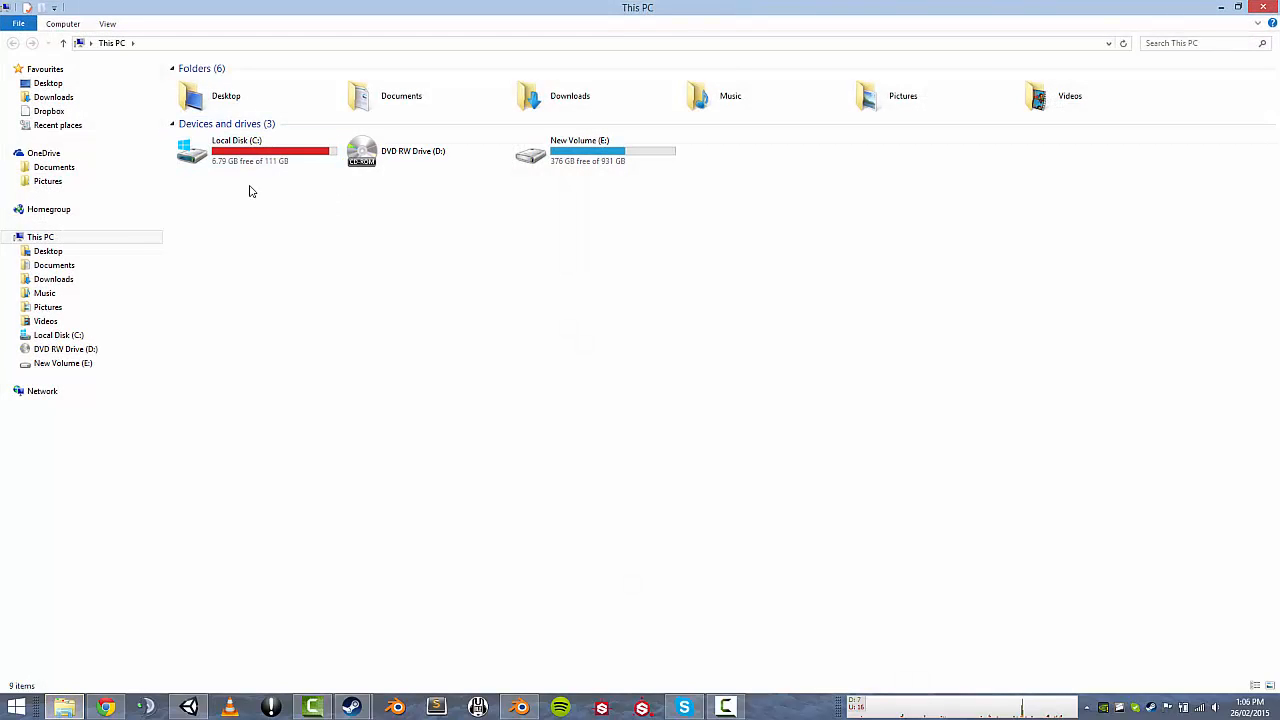
click(54, 265)
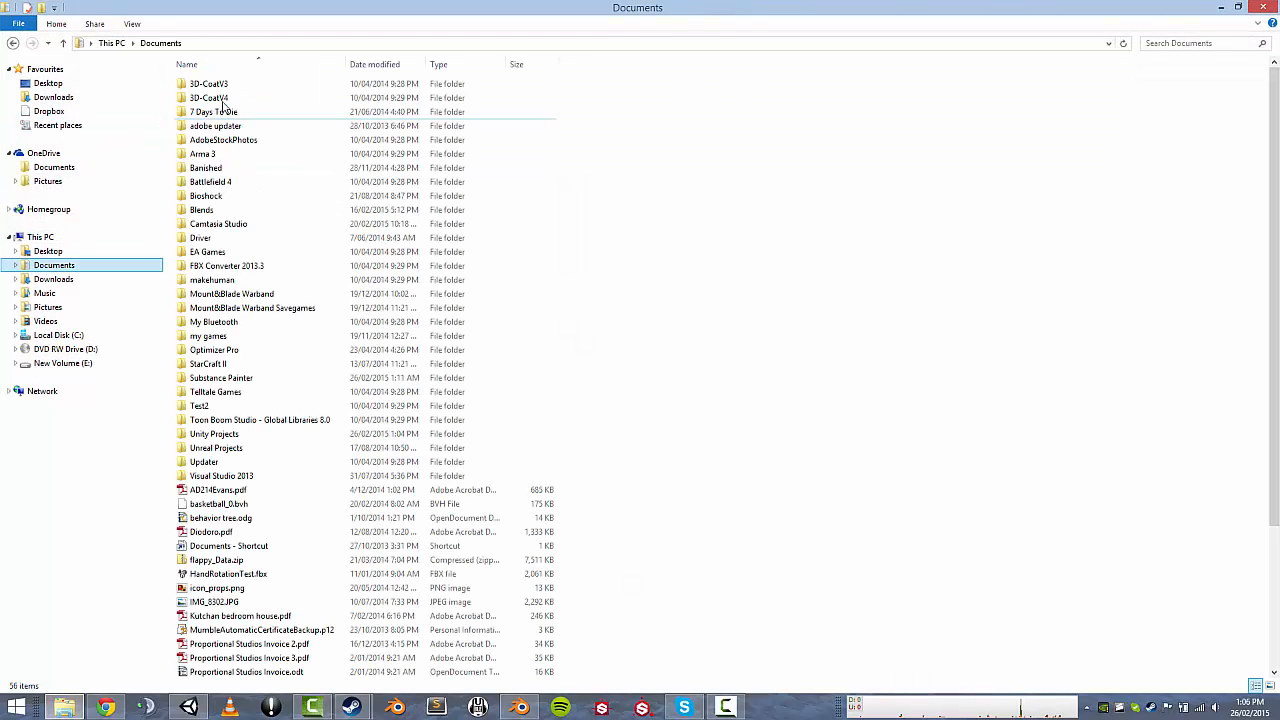
click(206, 168)
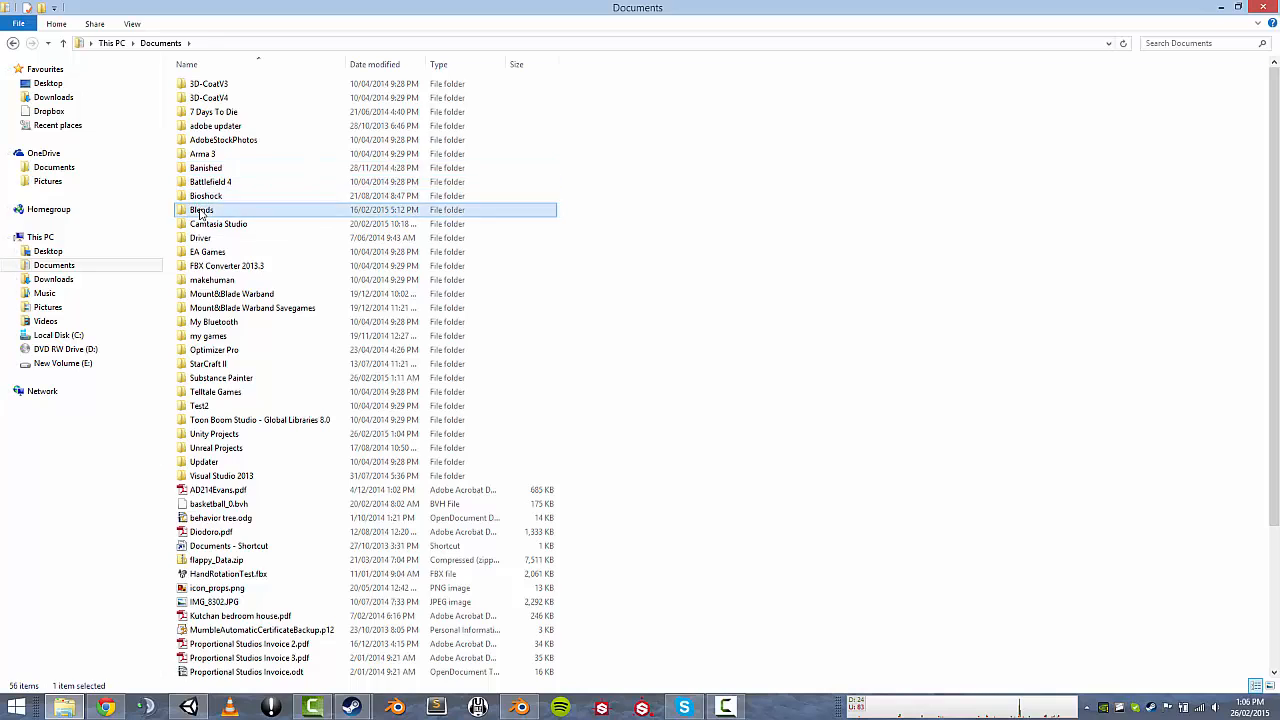
double_click(201, 210)
double_click(205, 98)
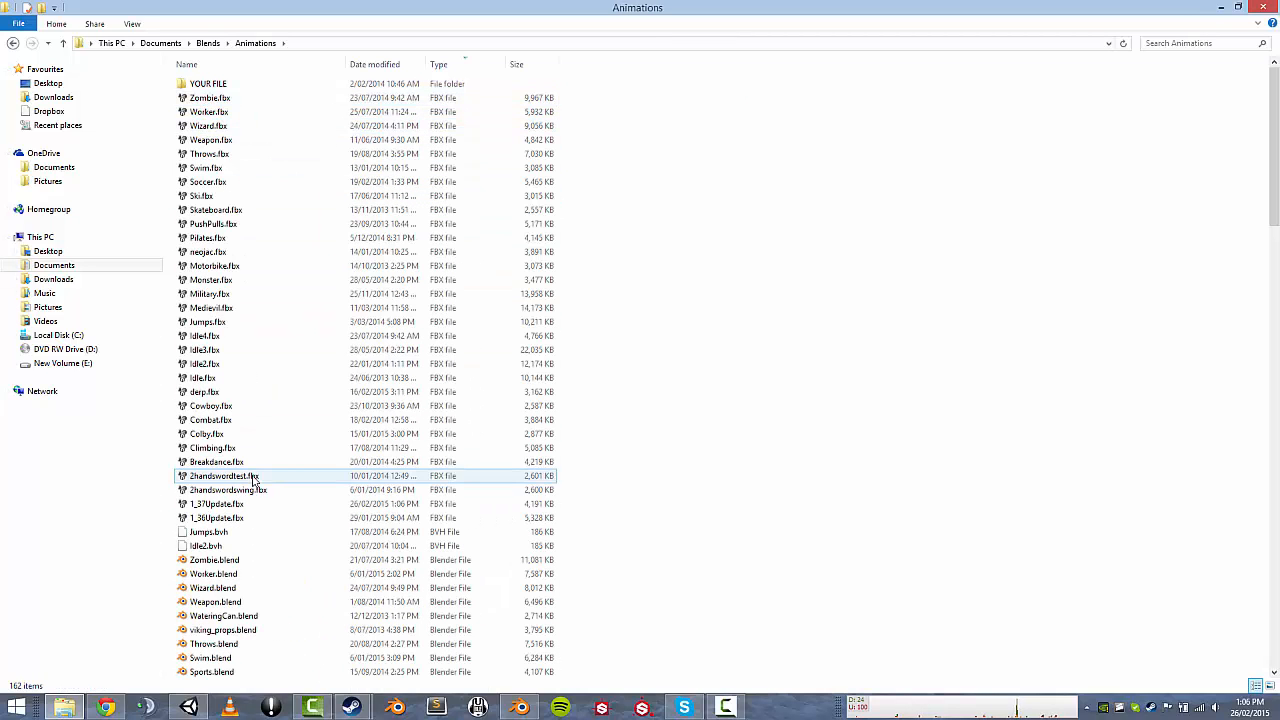
click(222, 507)
drag(231, 525, 712, 310)
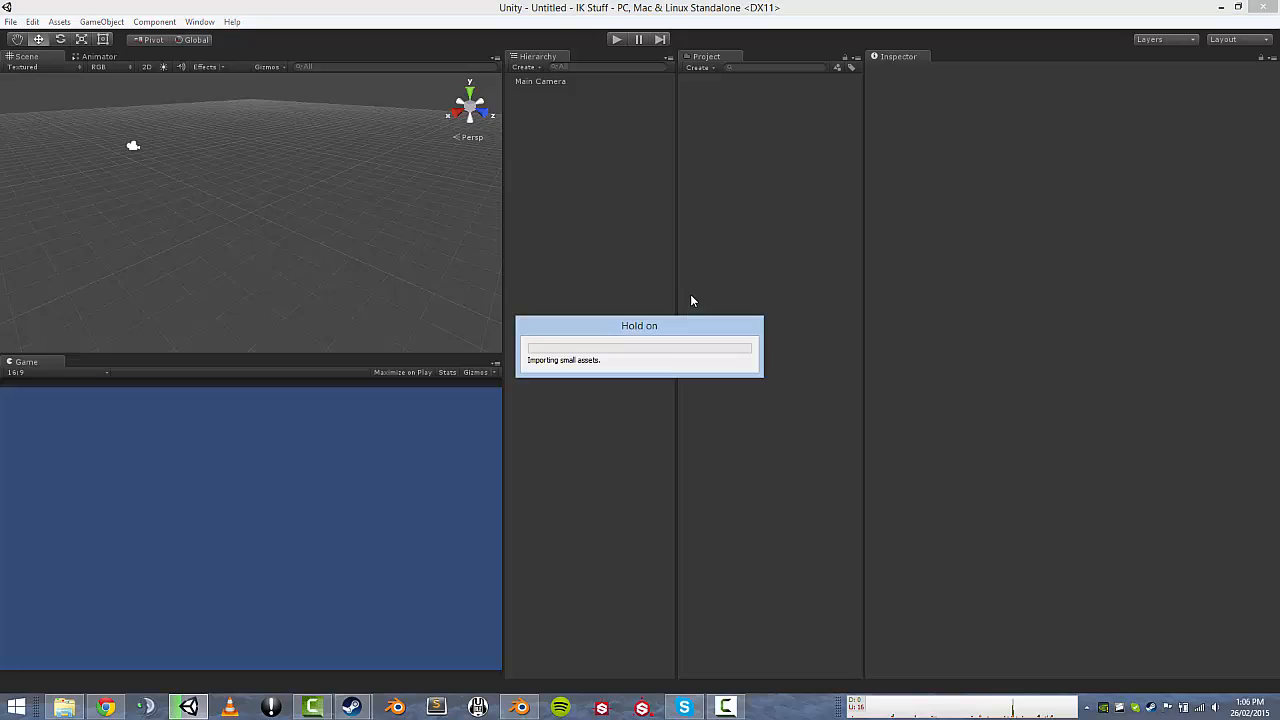
Set the 1_37Update model's import Scale Factor to 1 and apply the reimport.
click(704, 94)
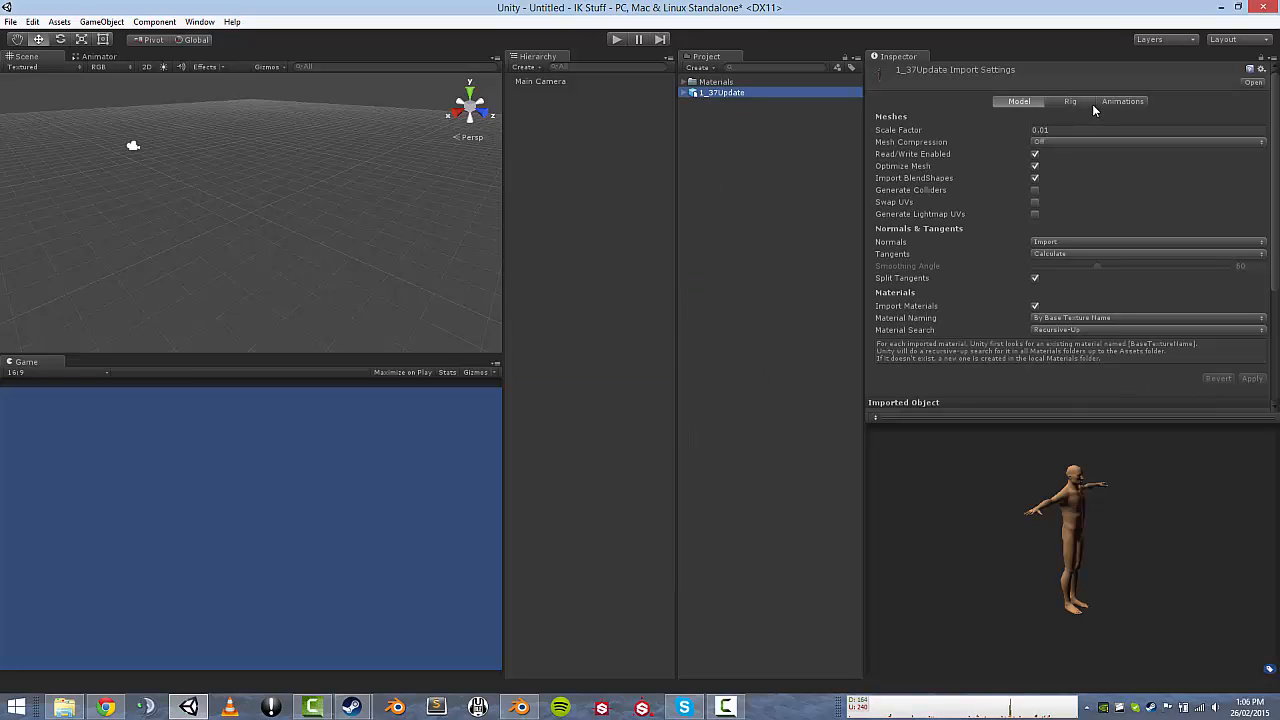
click(1054, 130)
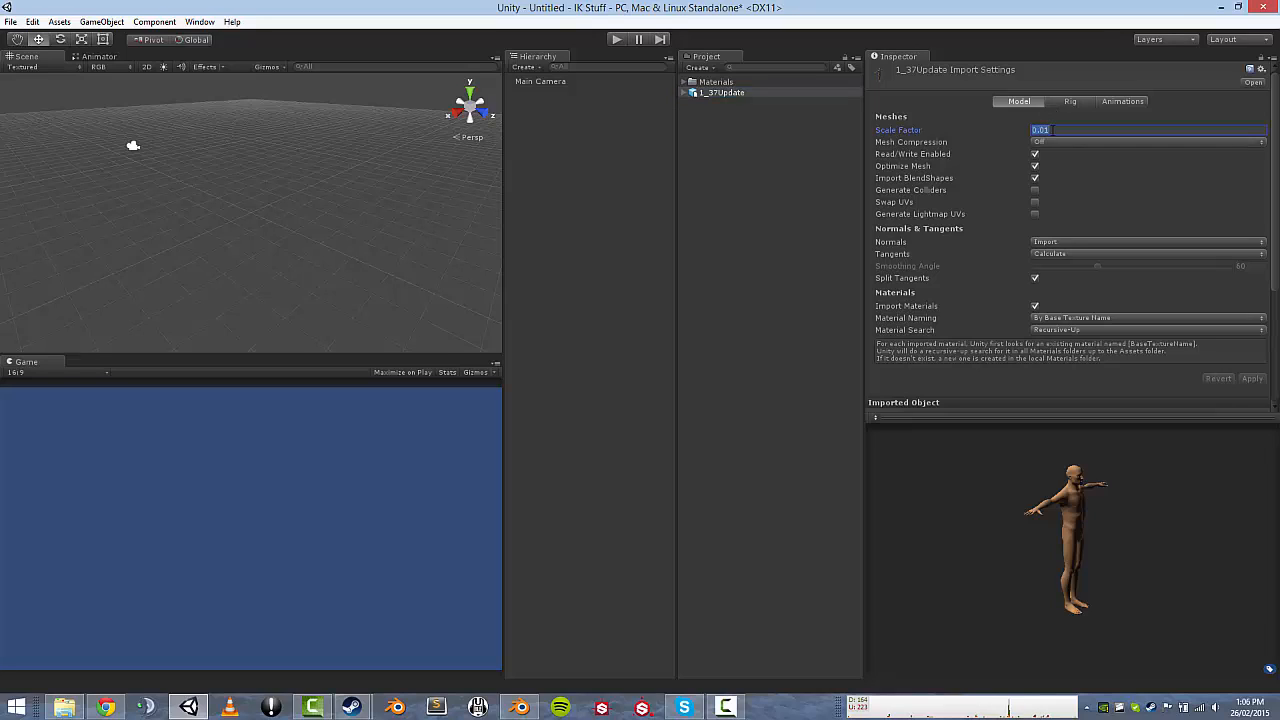
text(1)
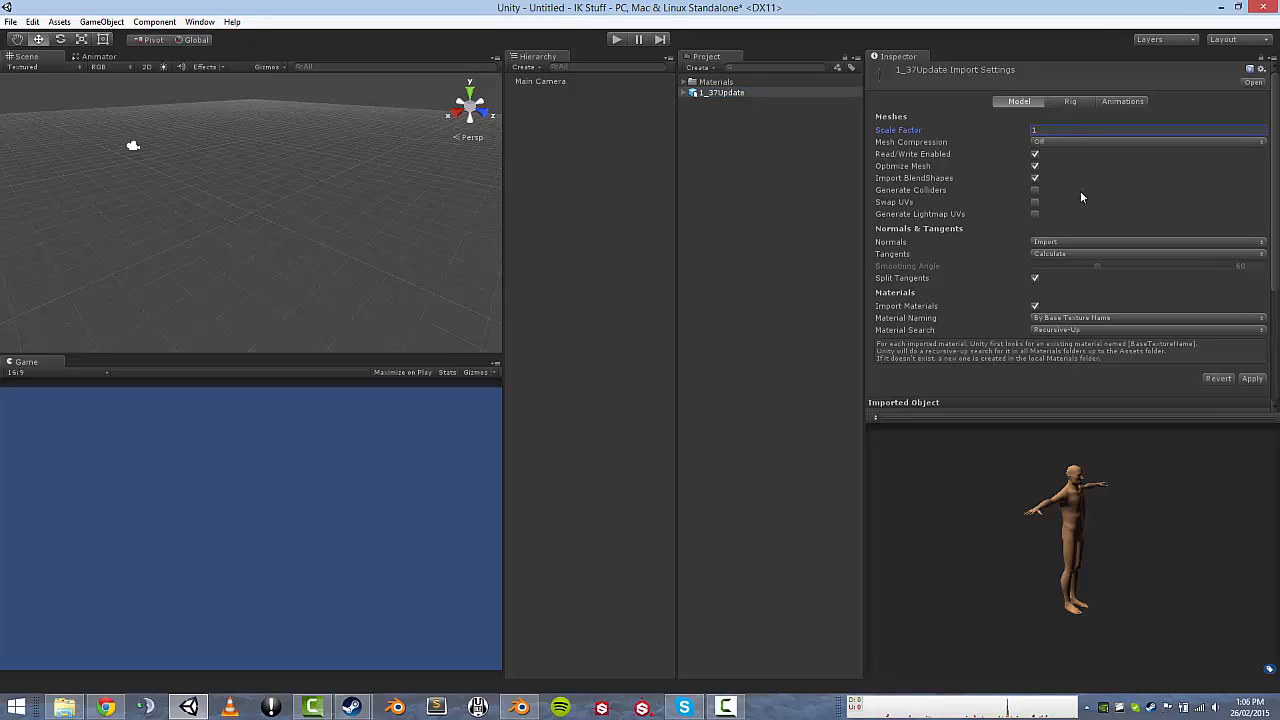
click(1252, 378)
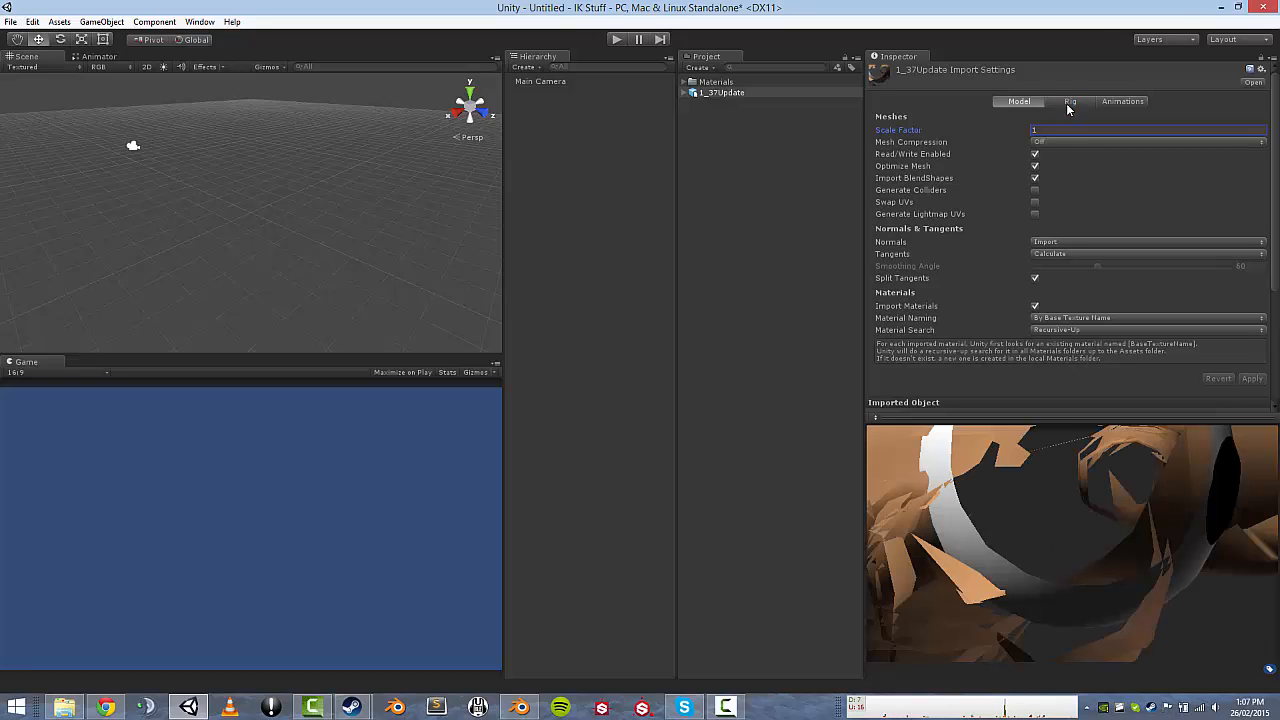
click(1067, 101)
Set 1_37Update's Animation Type to Humanoid, apply without saving the scene, and confirm the avatar mapping.
click(720, 92)
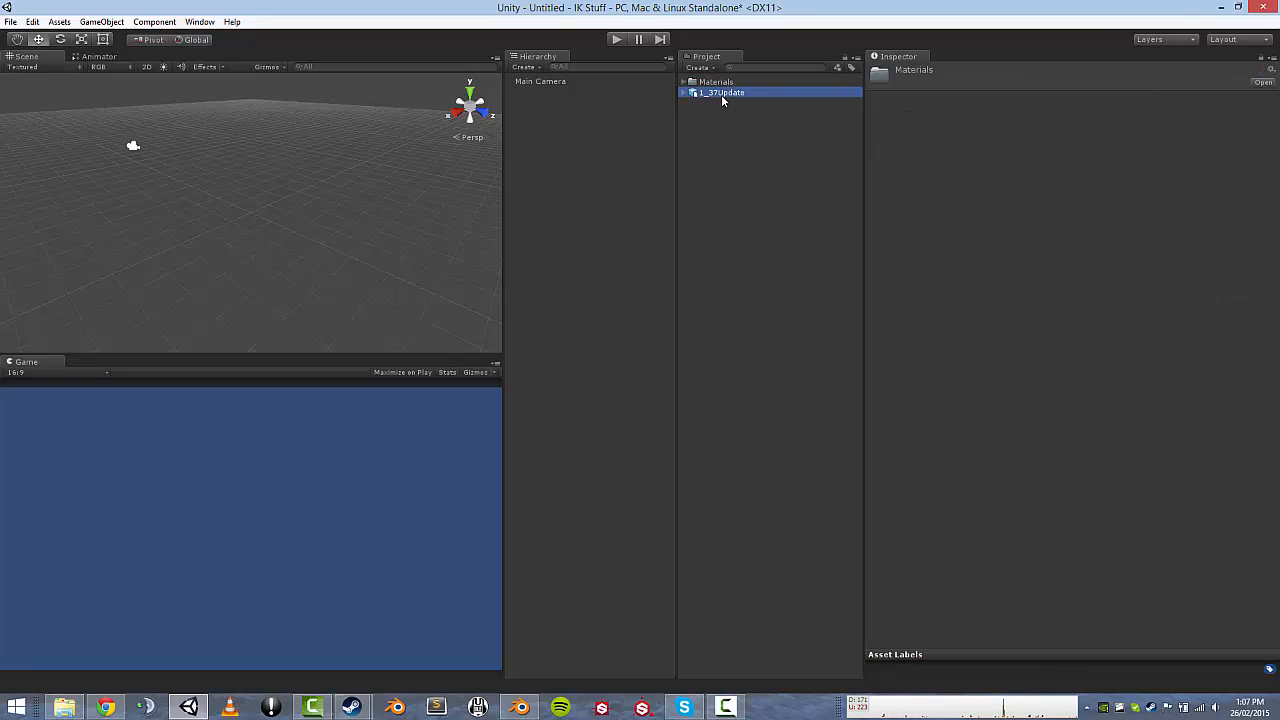
click(1068, 116)
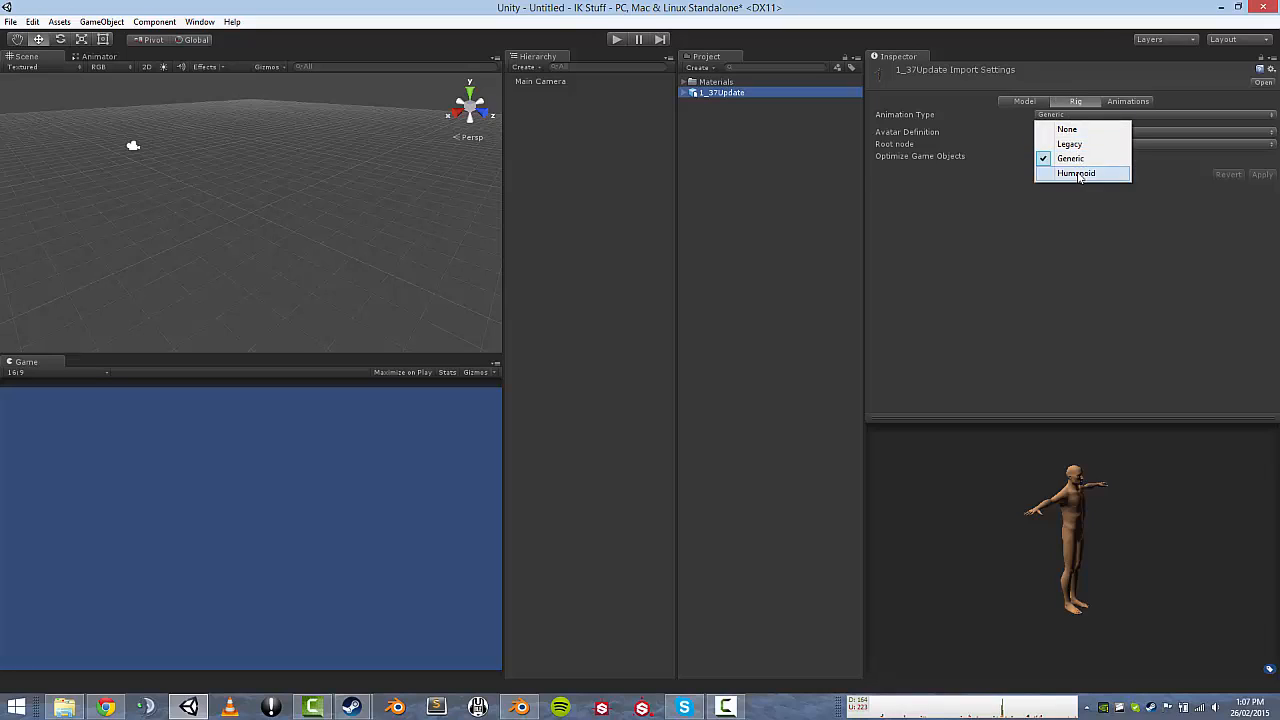
click(1077, 173)
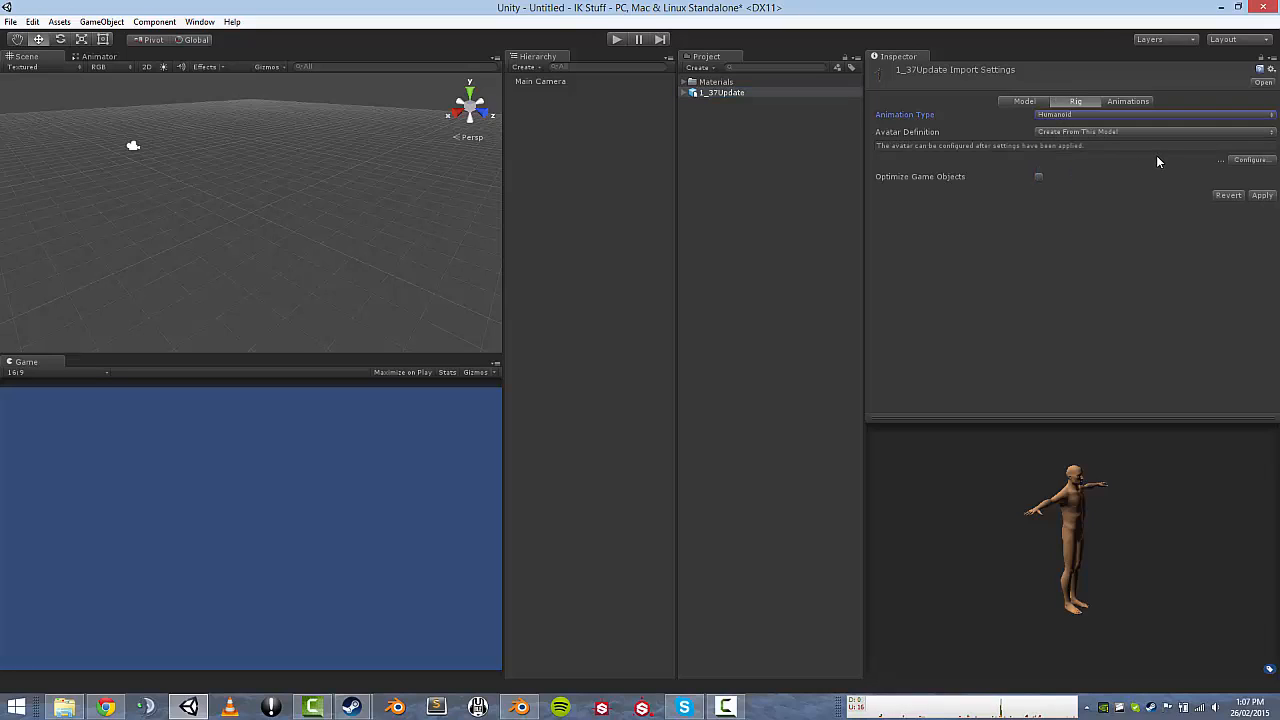
click(1251, 161)
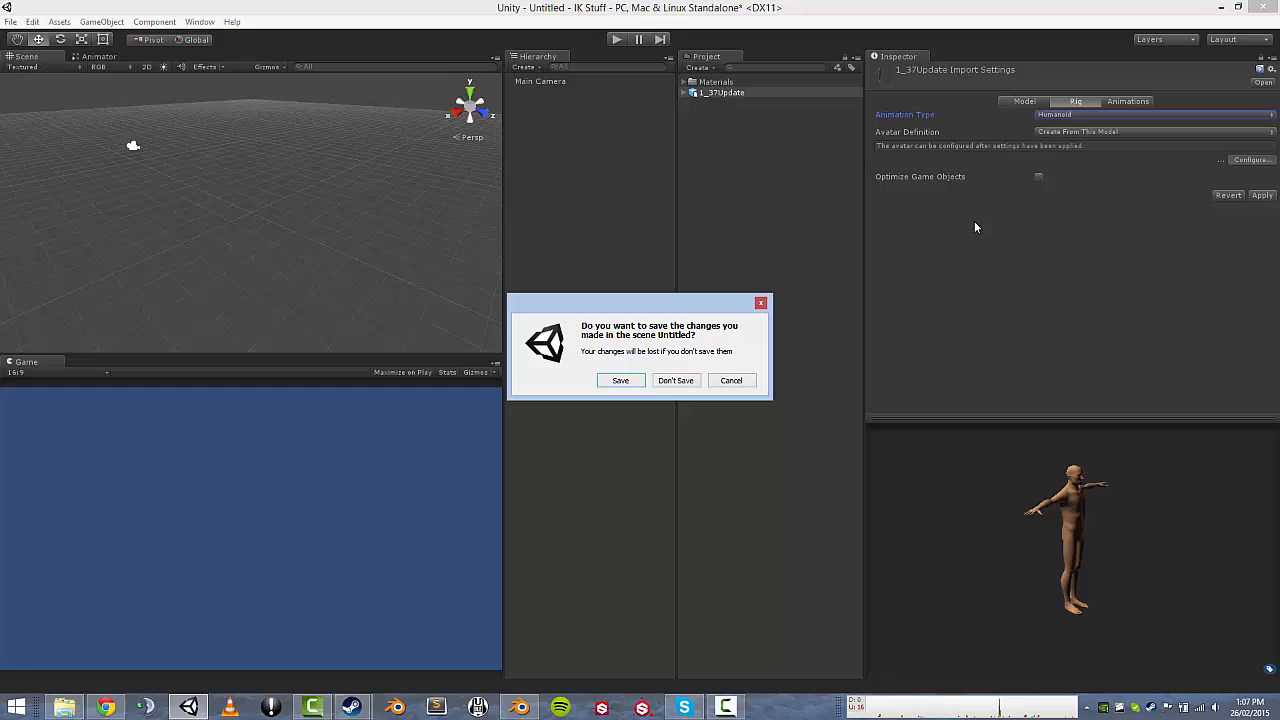
click(680, 381)
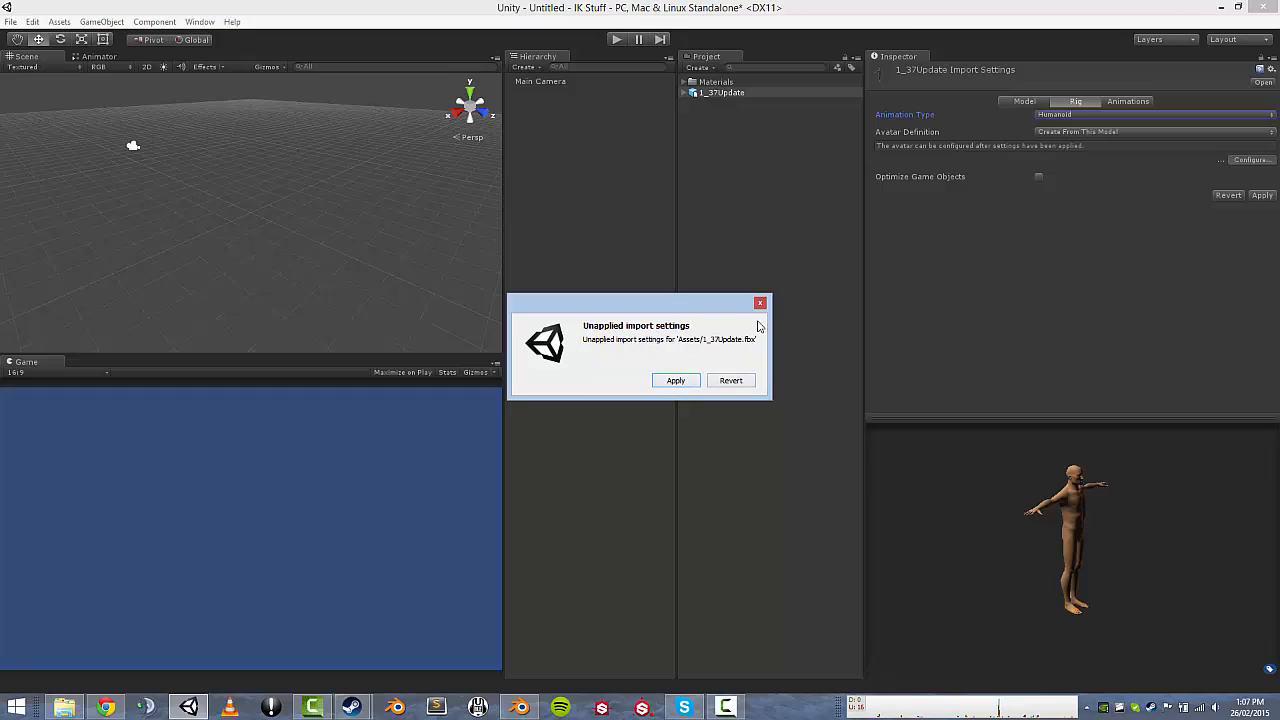
click(676, 381)
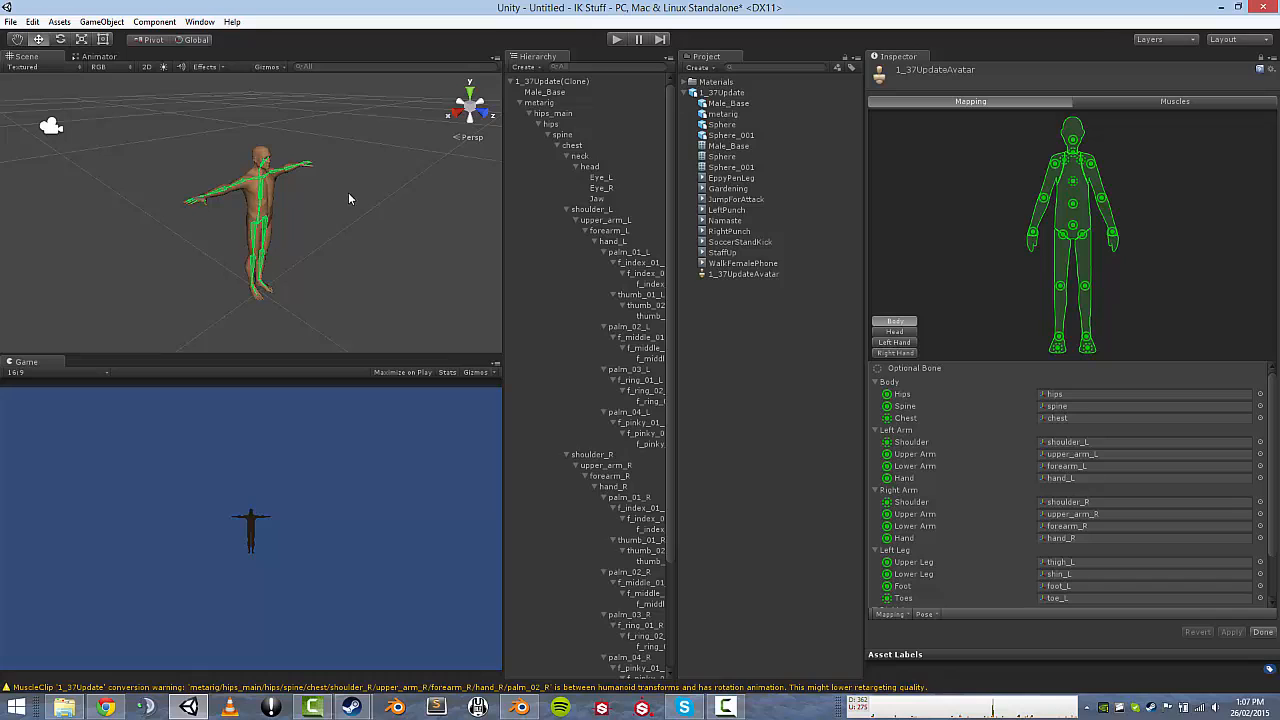
click(1262, 632)
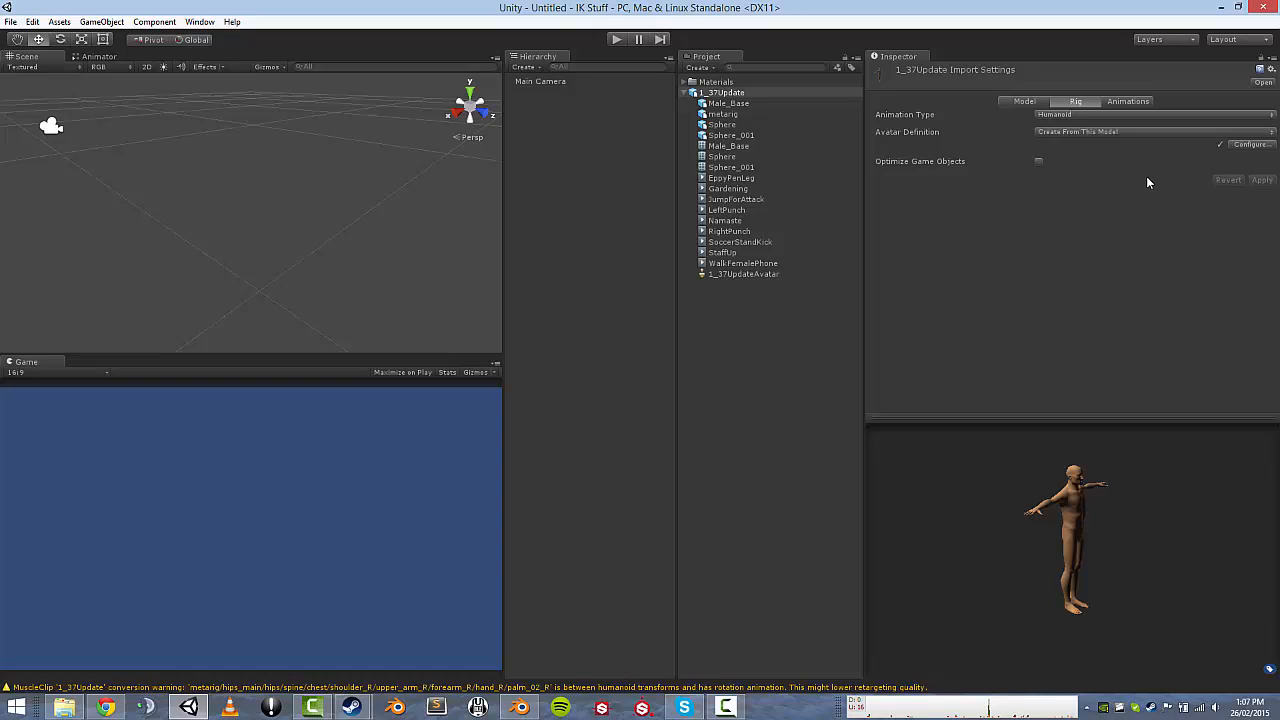
click(684, 93)
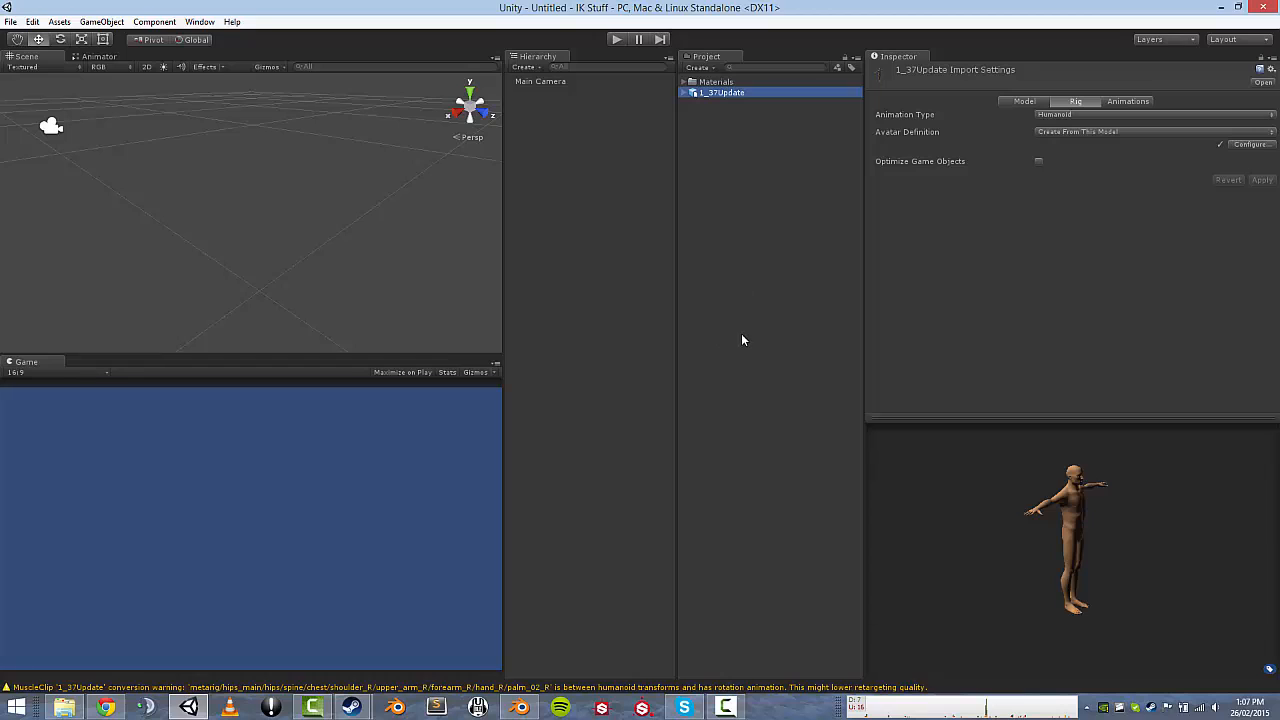
Select the Namaste clip in the Animation settings and play it in the preview.
click(1122, 101)
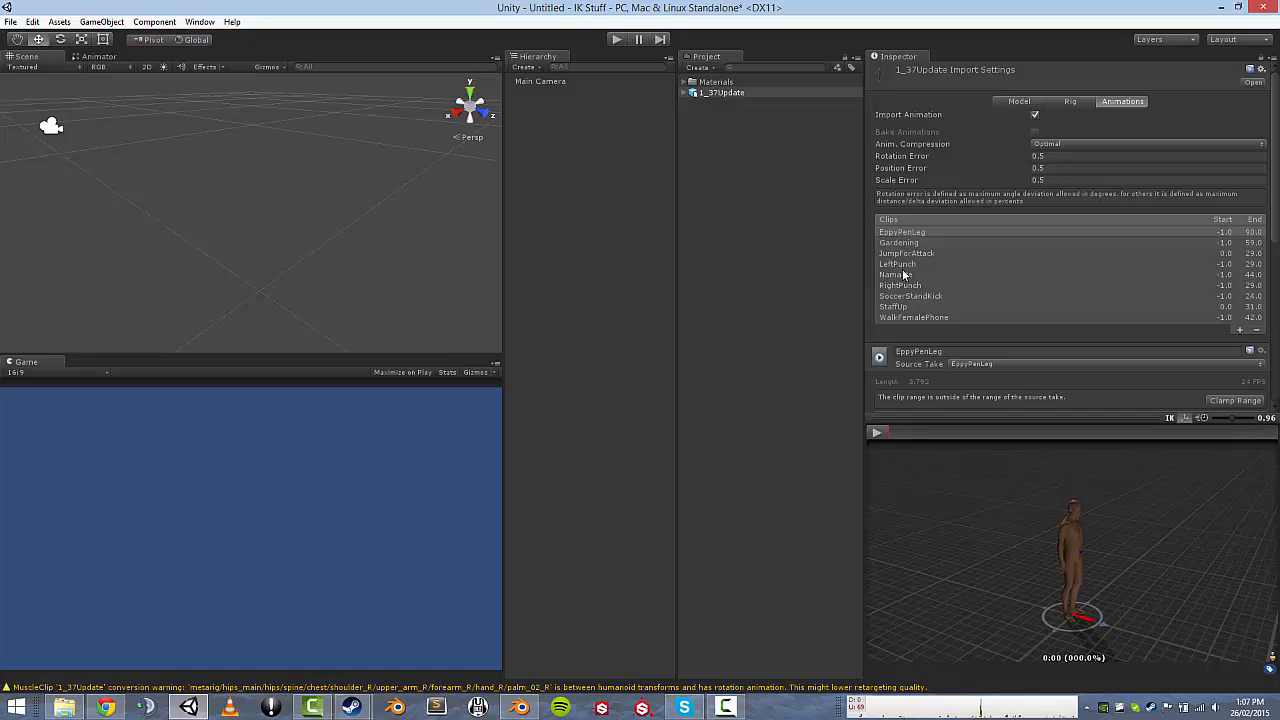
click(904, 274)
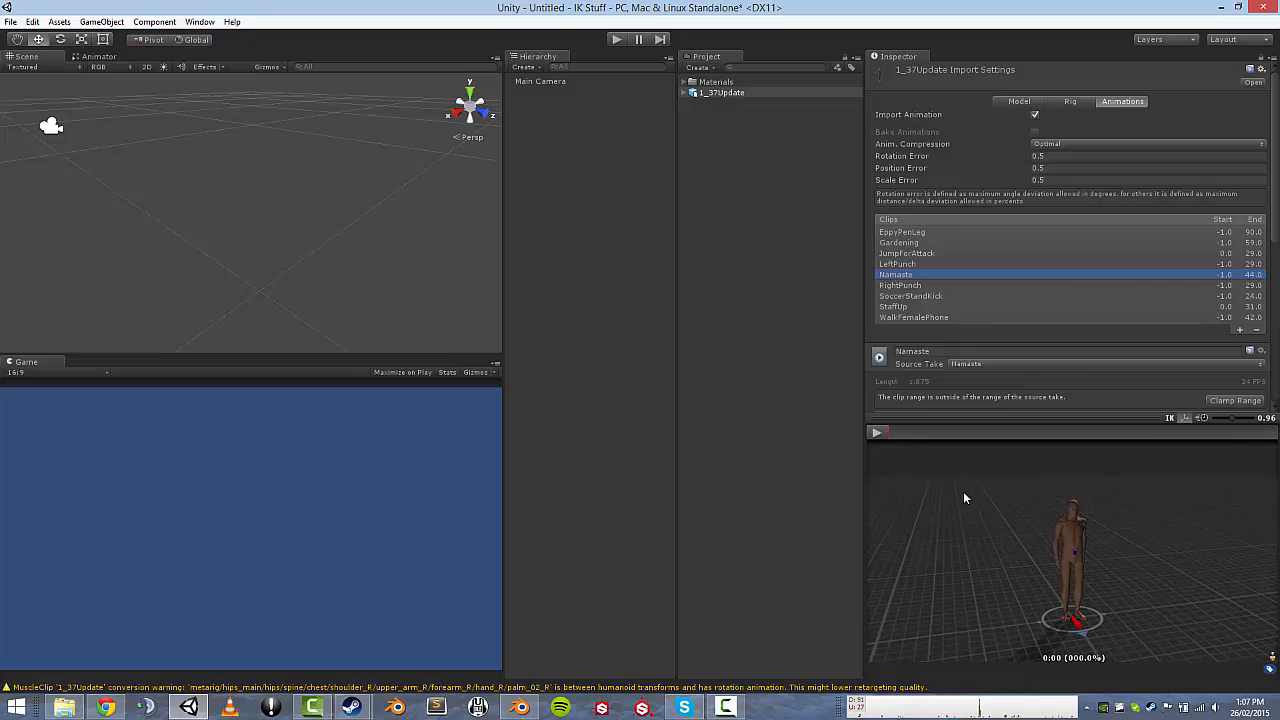
click(876, 433)
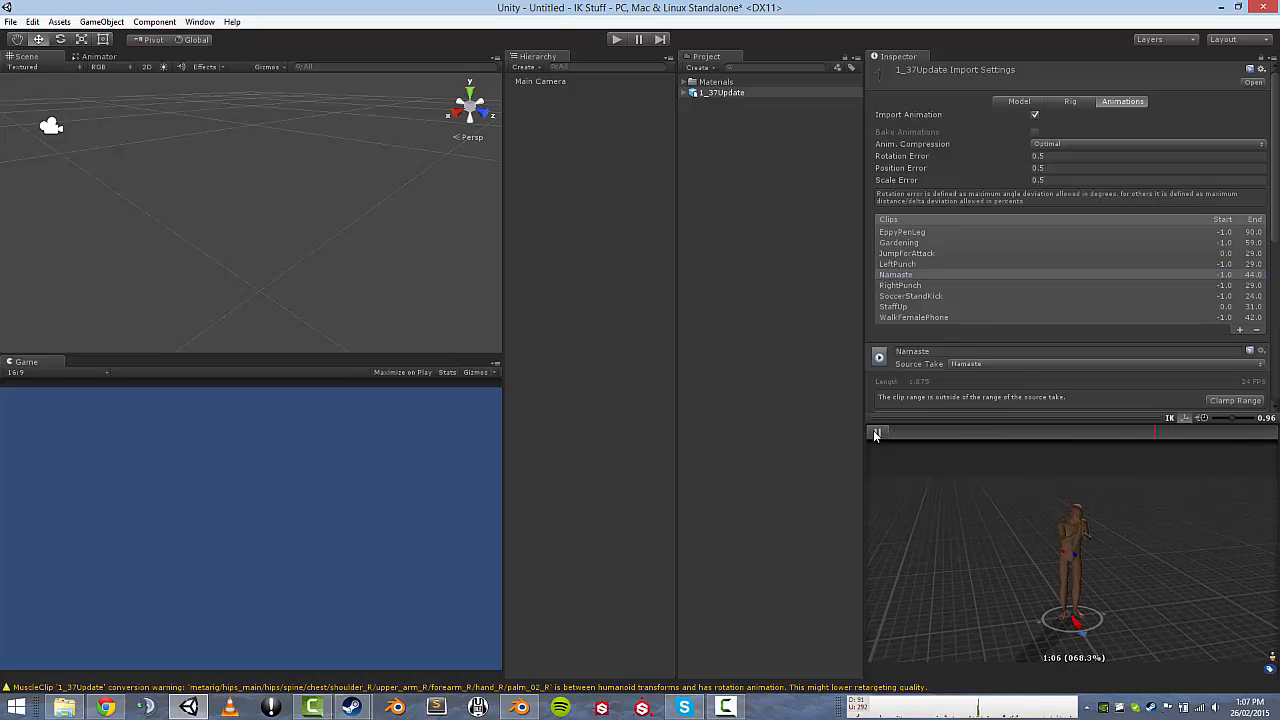
click(876, 433)
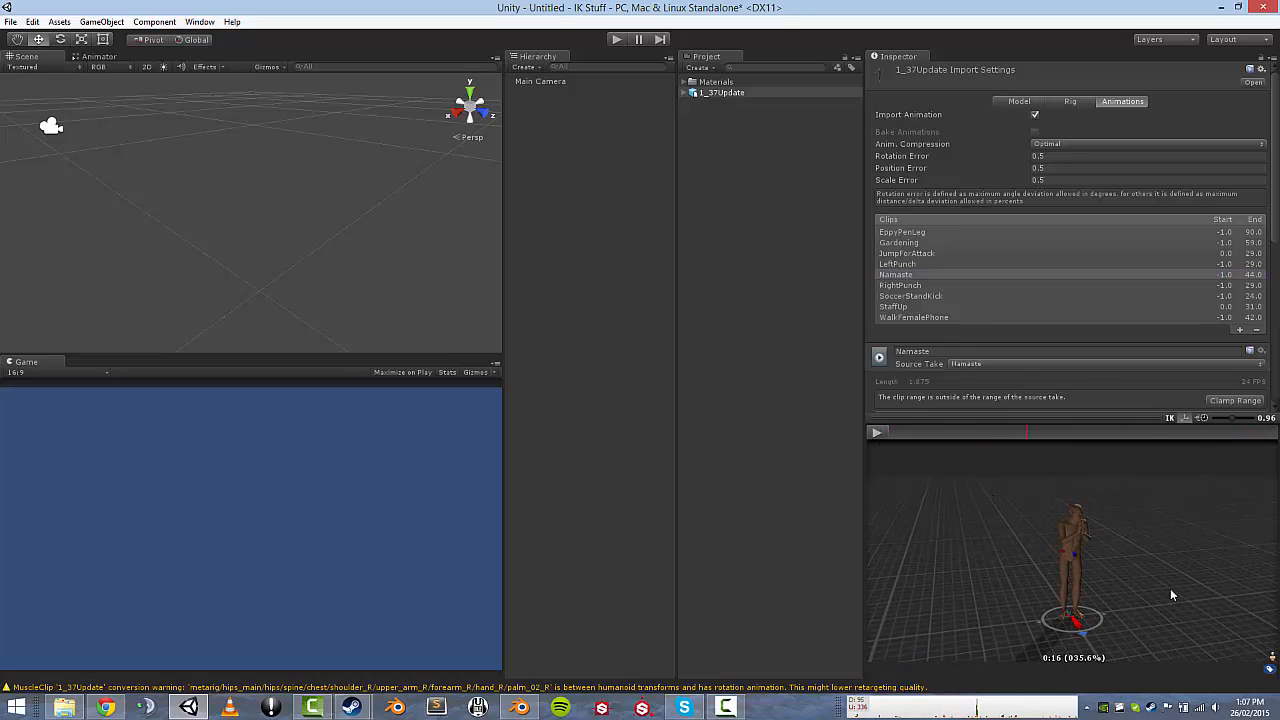
Swap the preview to the other humanoid model, orbit it, and enlarge the preview area.
click(1270, 667)
click(1205, 626)
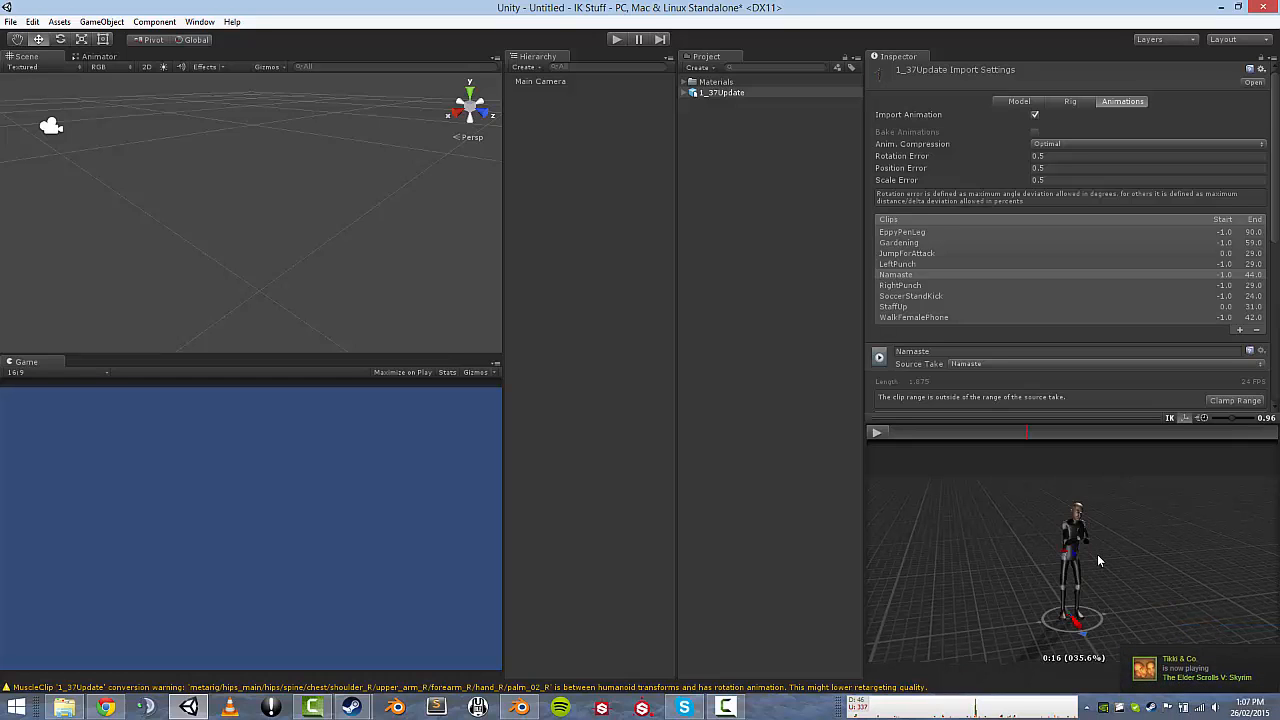
drag(1087, 550, 1041, 538)
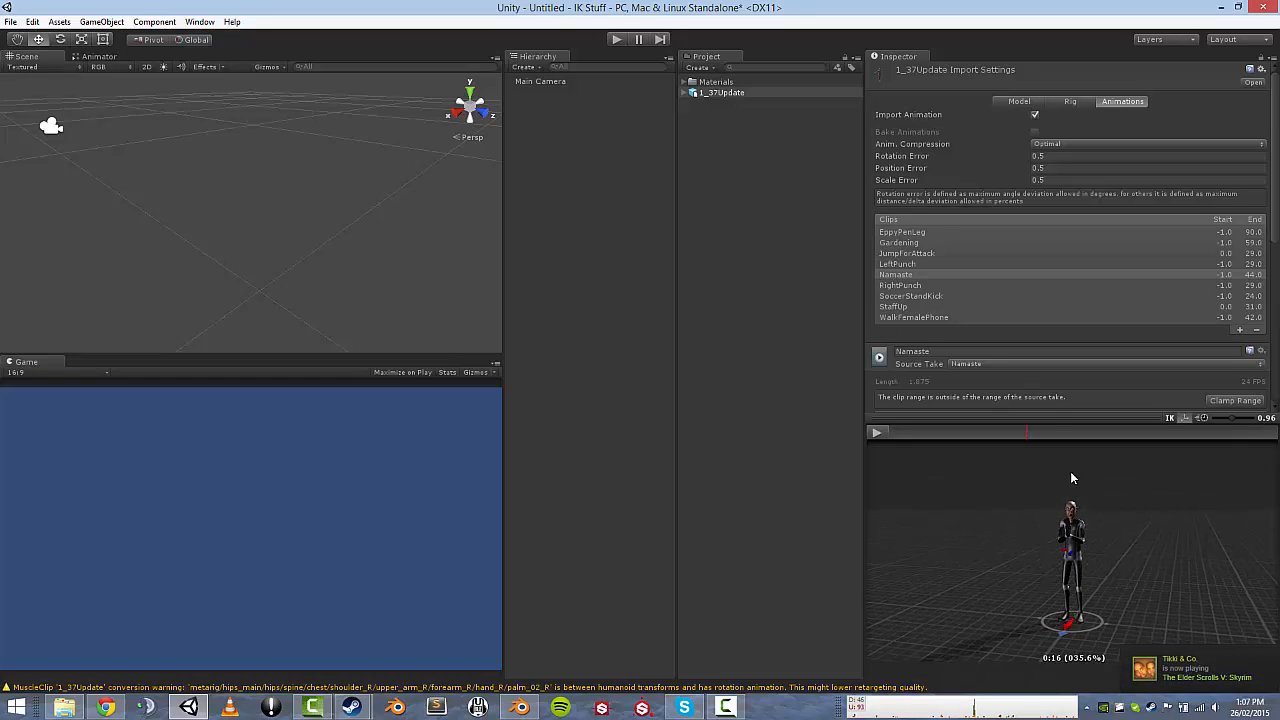
drag(1056, 419, 1058, 212)
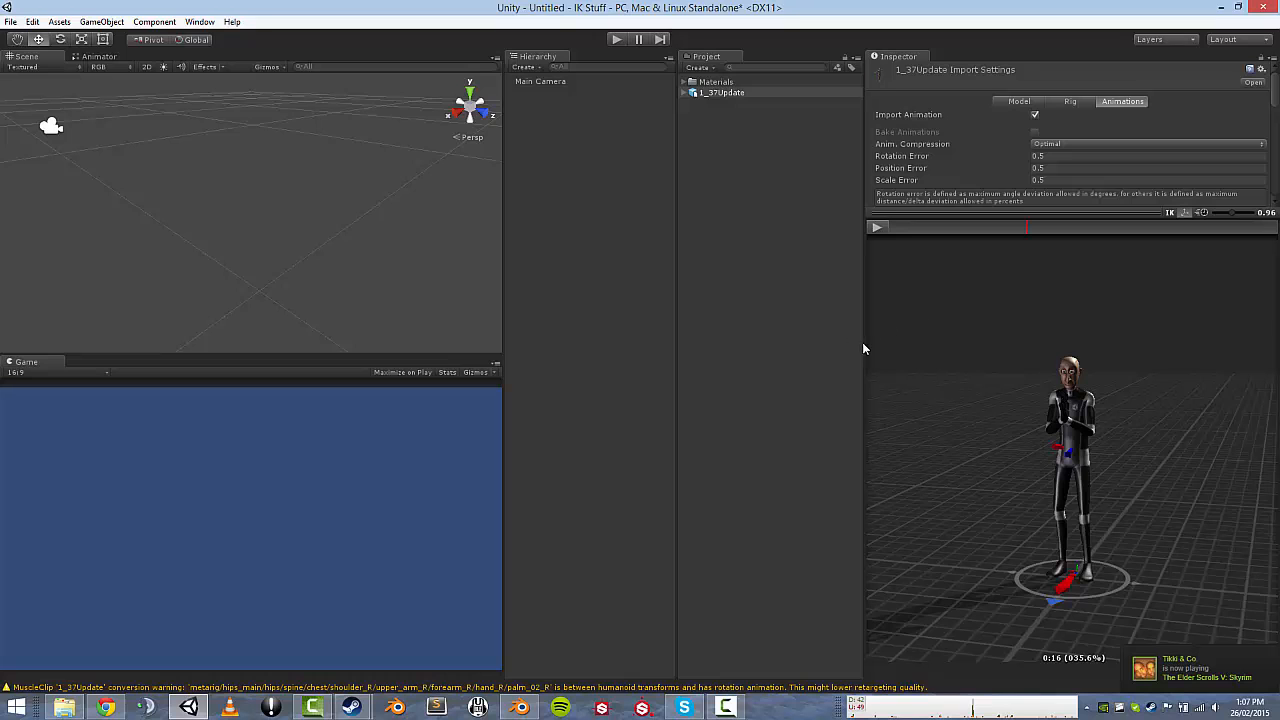
Widen the Inspector and orbit the Namaste preview to check the pose from front and side.
drag(864, 348, 764, 336)
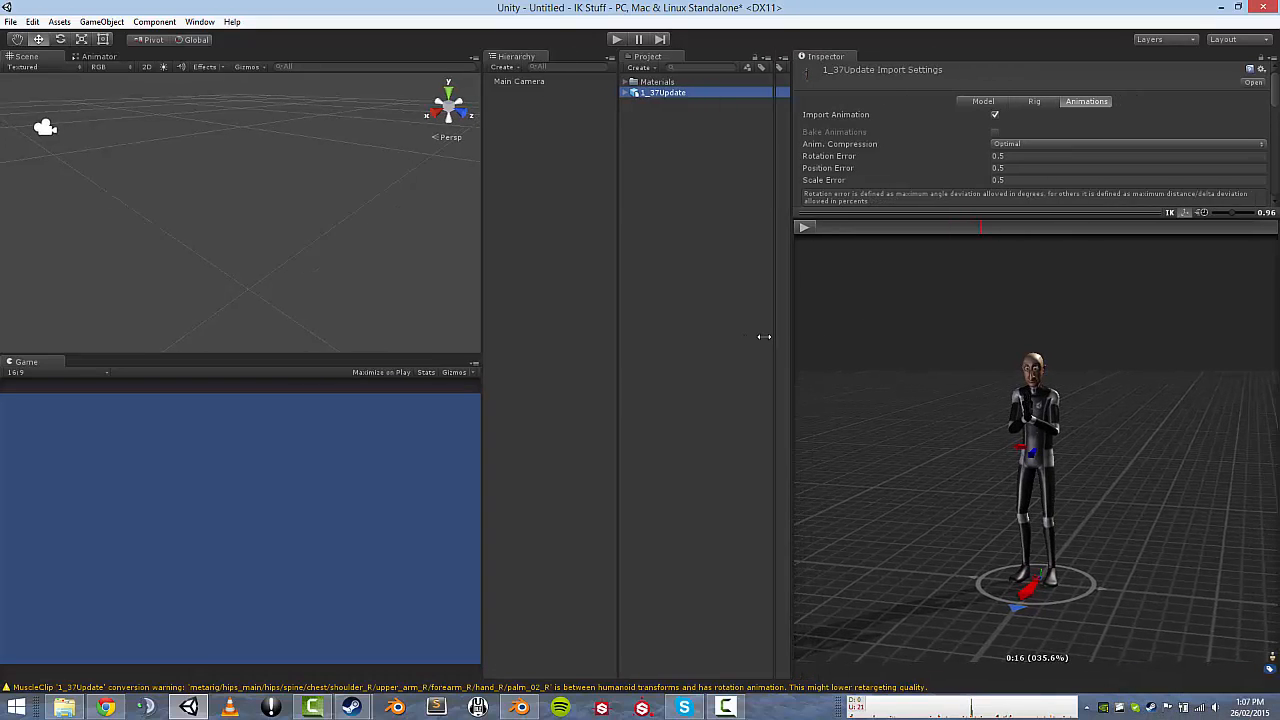
drag(985, 405, 930, 408)
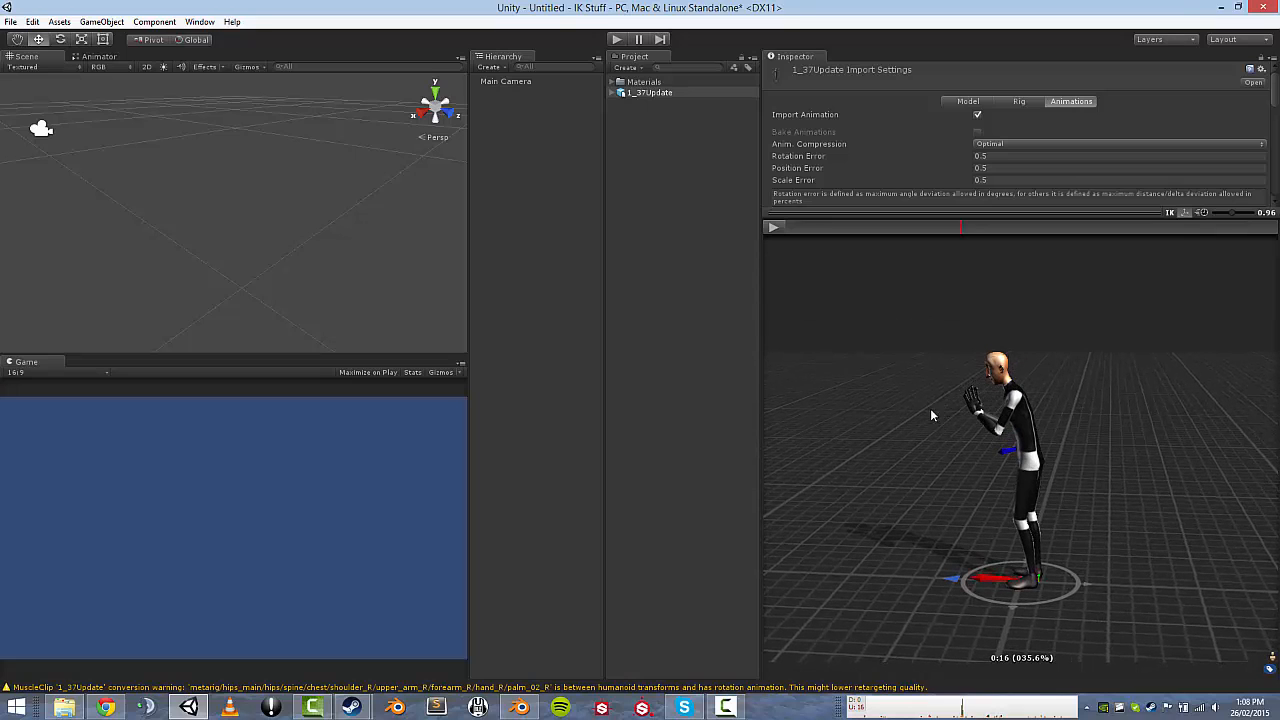
drag(835, 398, 773, 426)
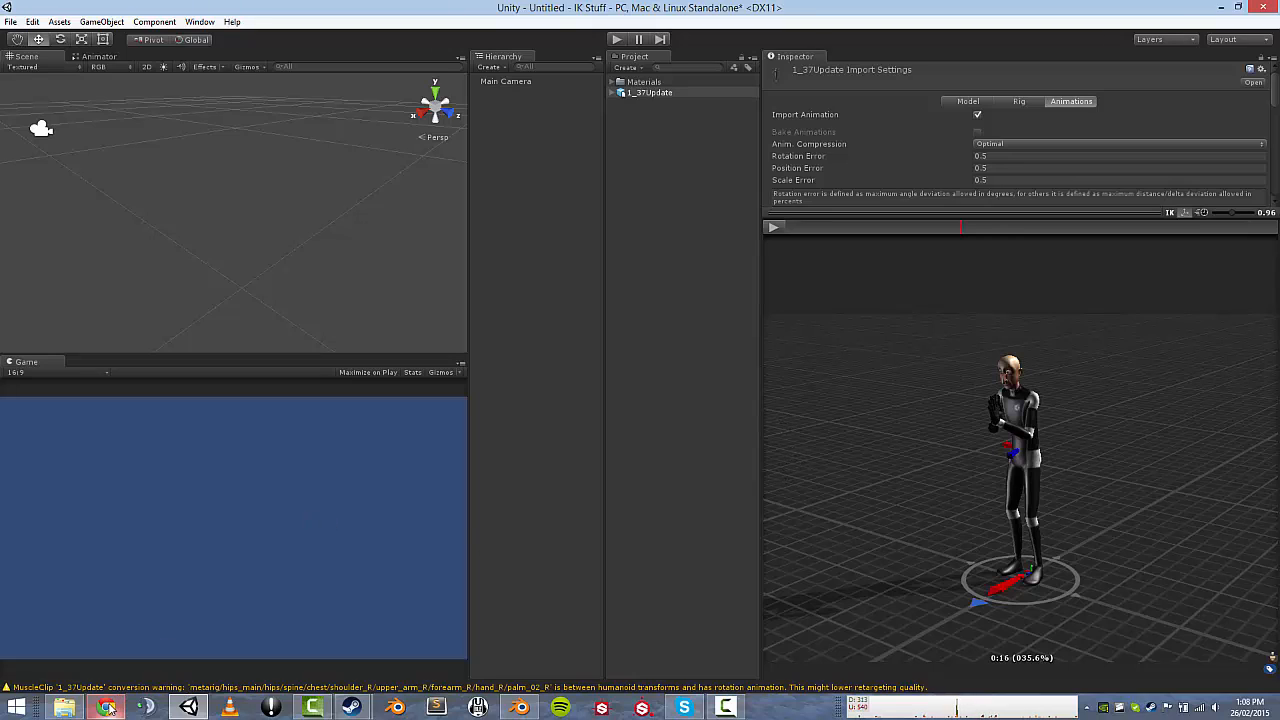
mouse_move(108, 707)
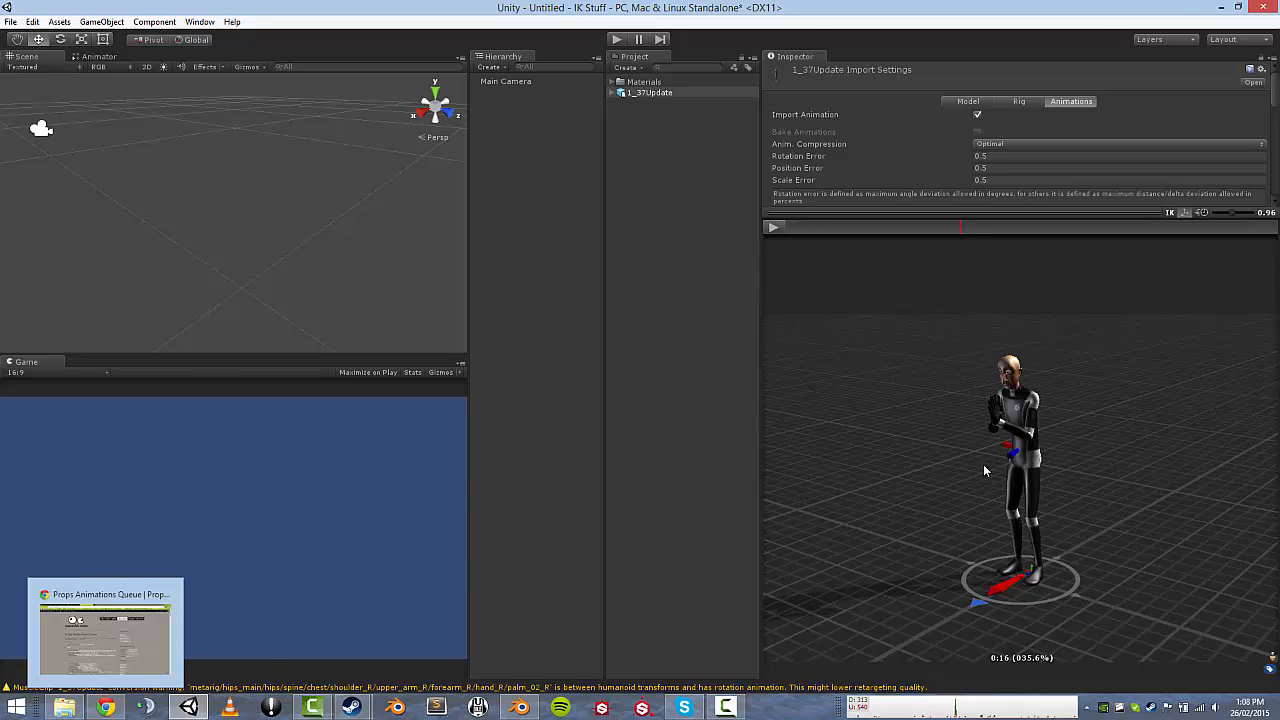
drag(930, 480, 872, 531)
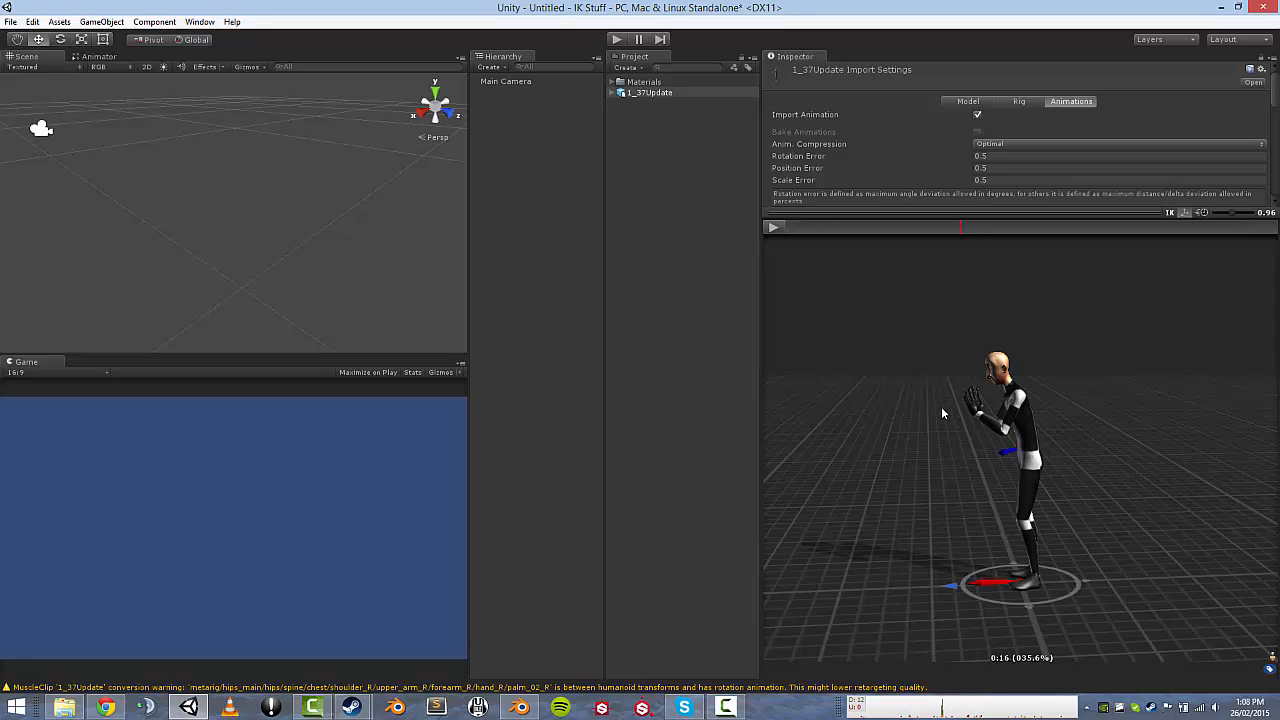
click(519, 707)
Put the metarig into Pose Mode and select the Foot_IK_Main.L bone, viewed from the right.
scroll(537, 197, up, 3)
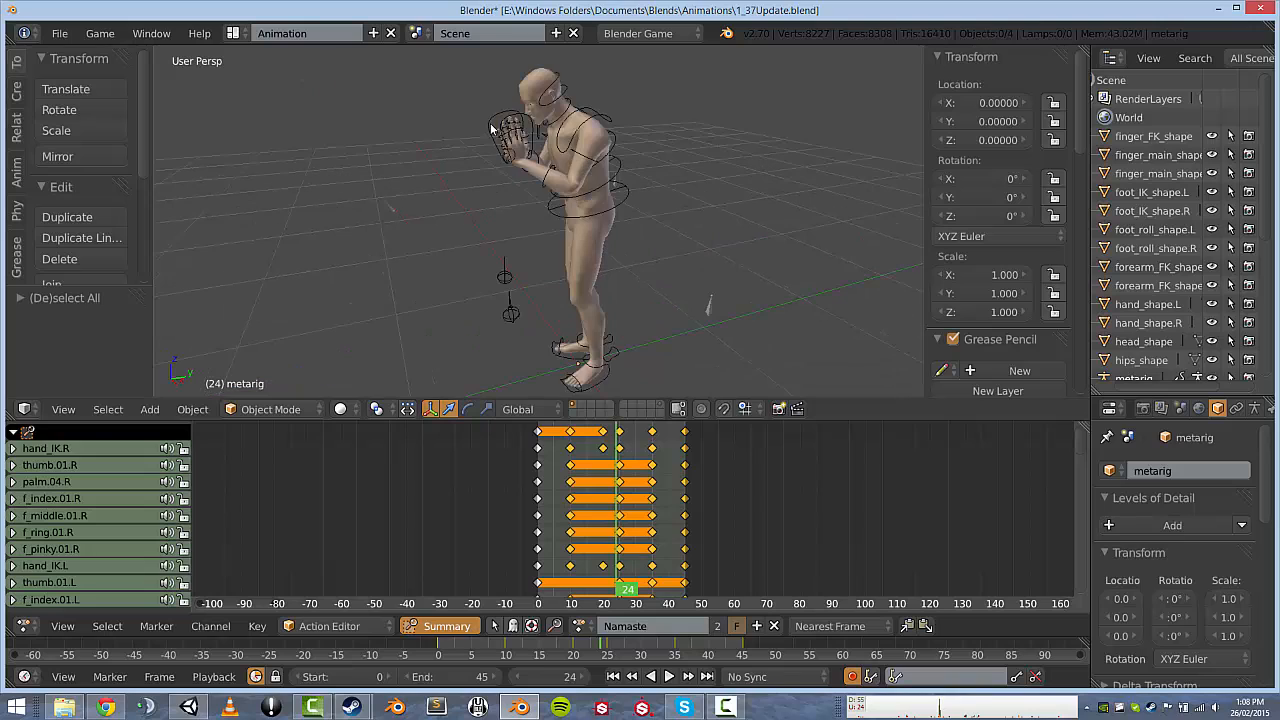
right_click(534, 136)
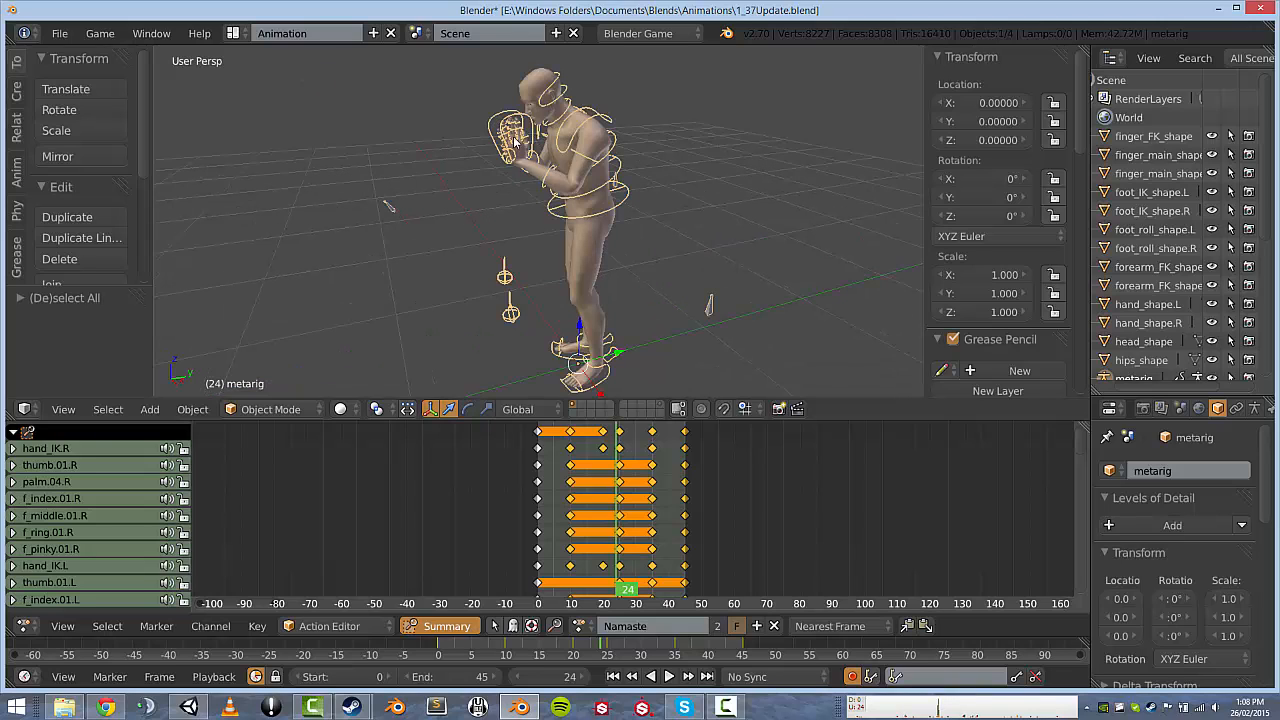
click(270, 409)
click(274, 343)
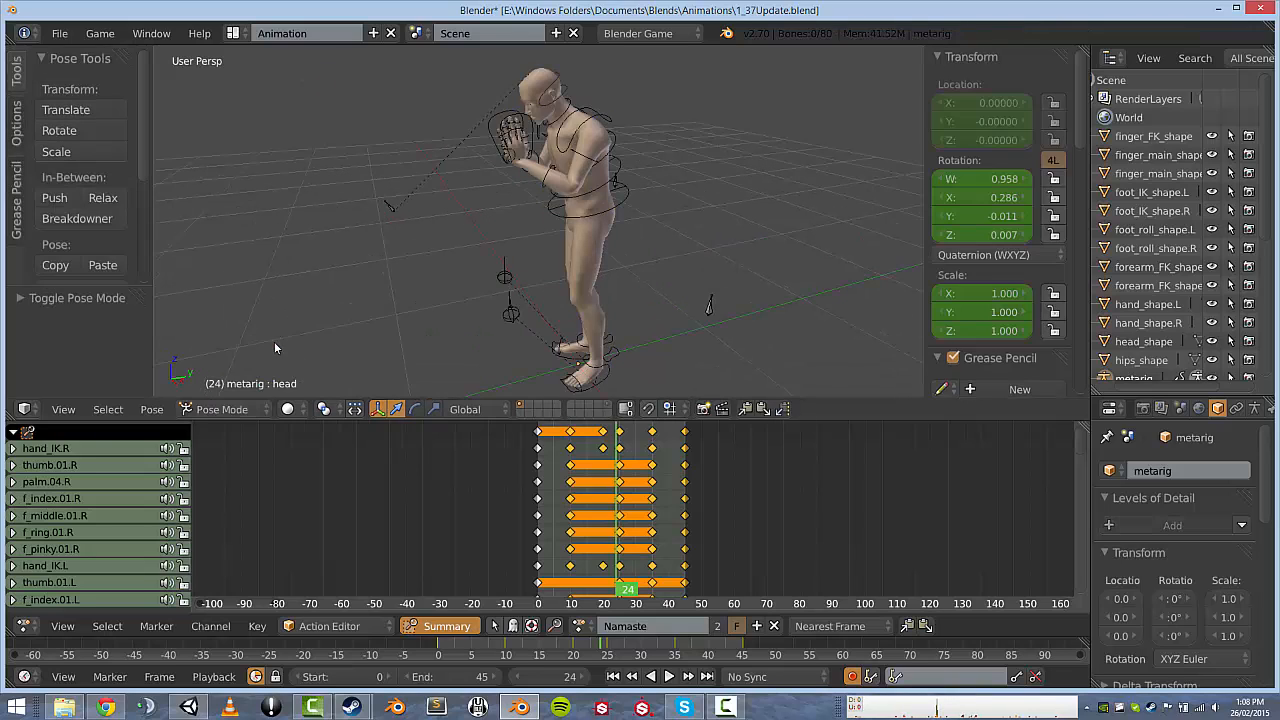
right_click(604, 382)
key(KP_3)
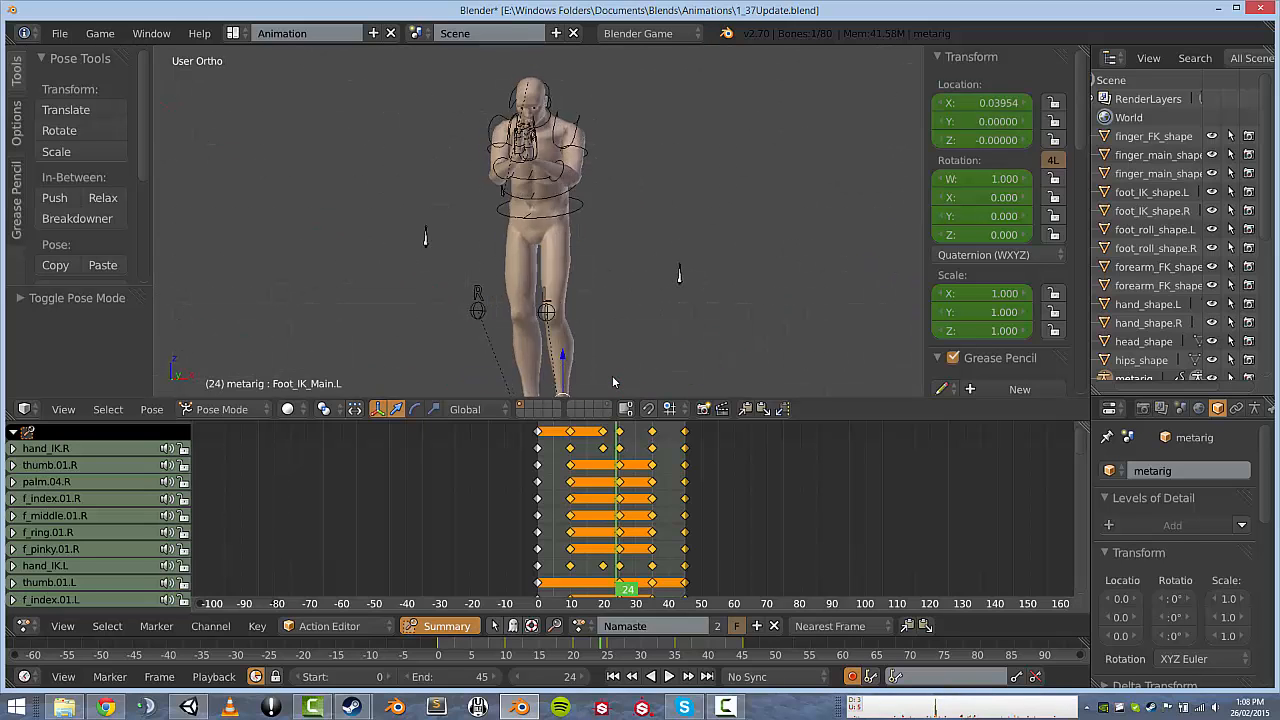
shift+middle_drag(632, 384, 600, 266)
Move and rotate the left foot IK bone, then clear its rotation and location back to the ground.
key(g)
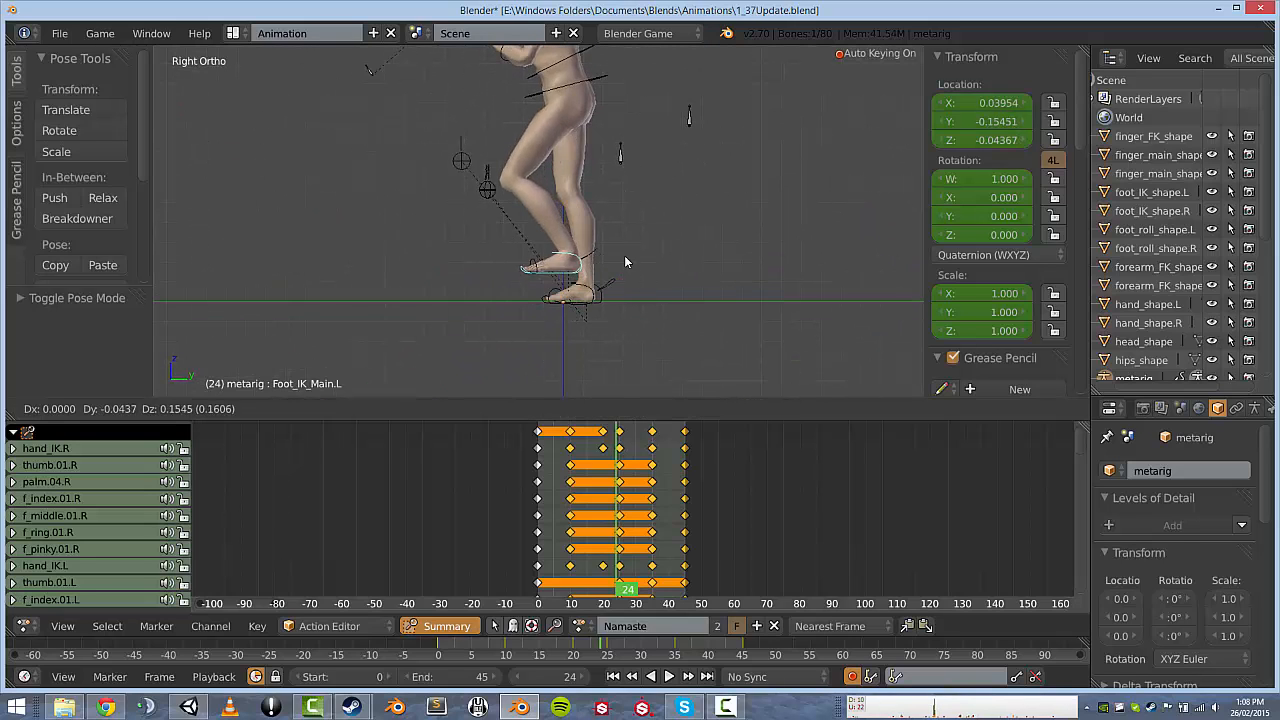
click(554, 232)
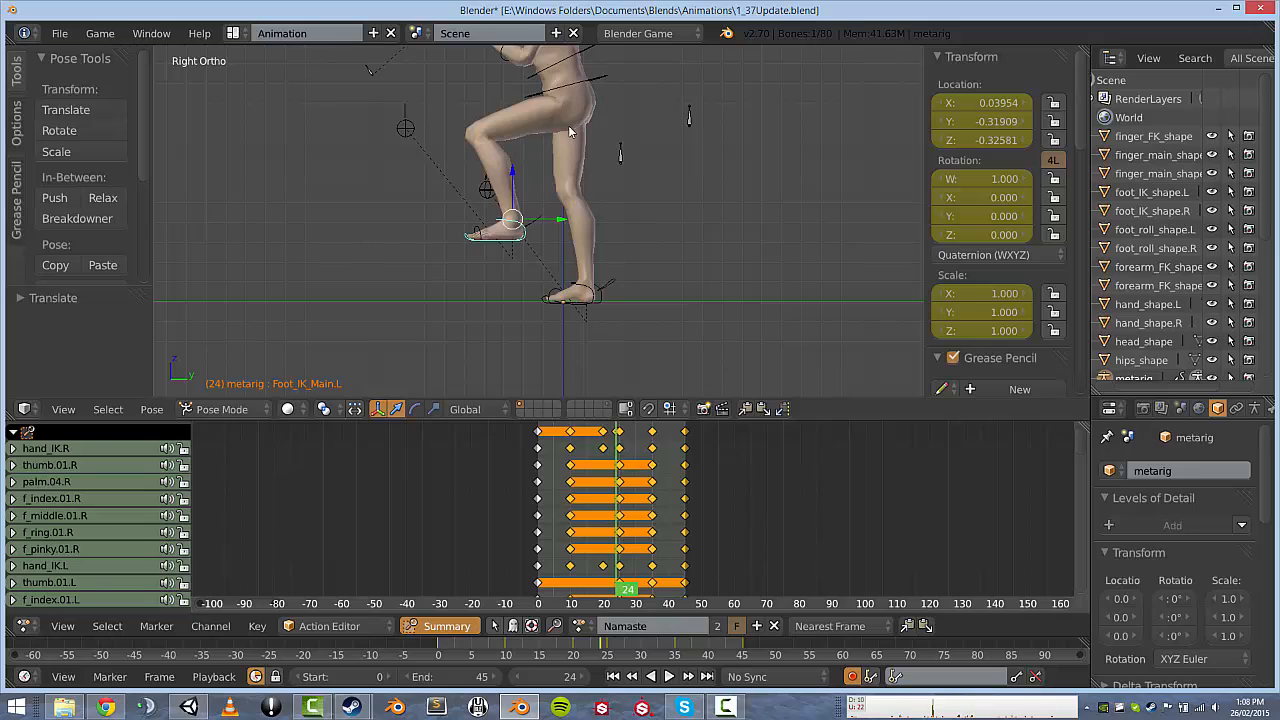
key(a)
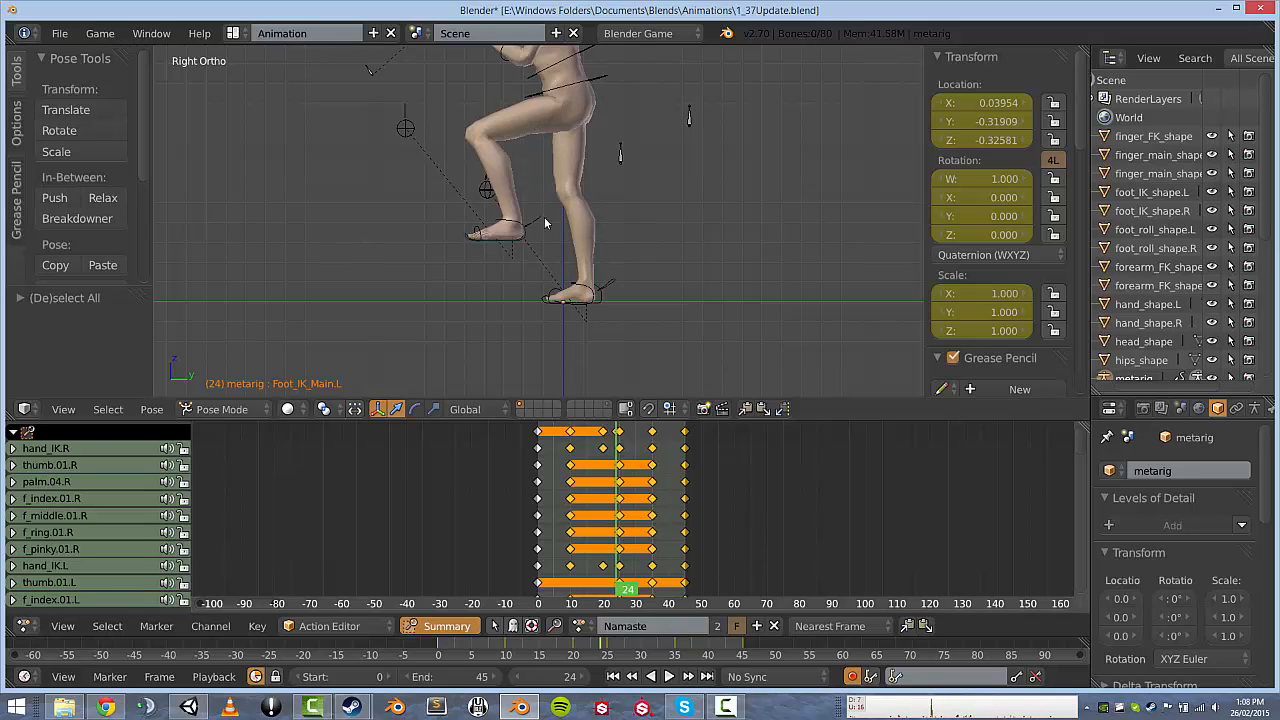
key(a)
key(r)
click(568, 155)
key(g)
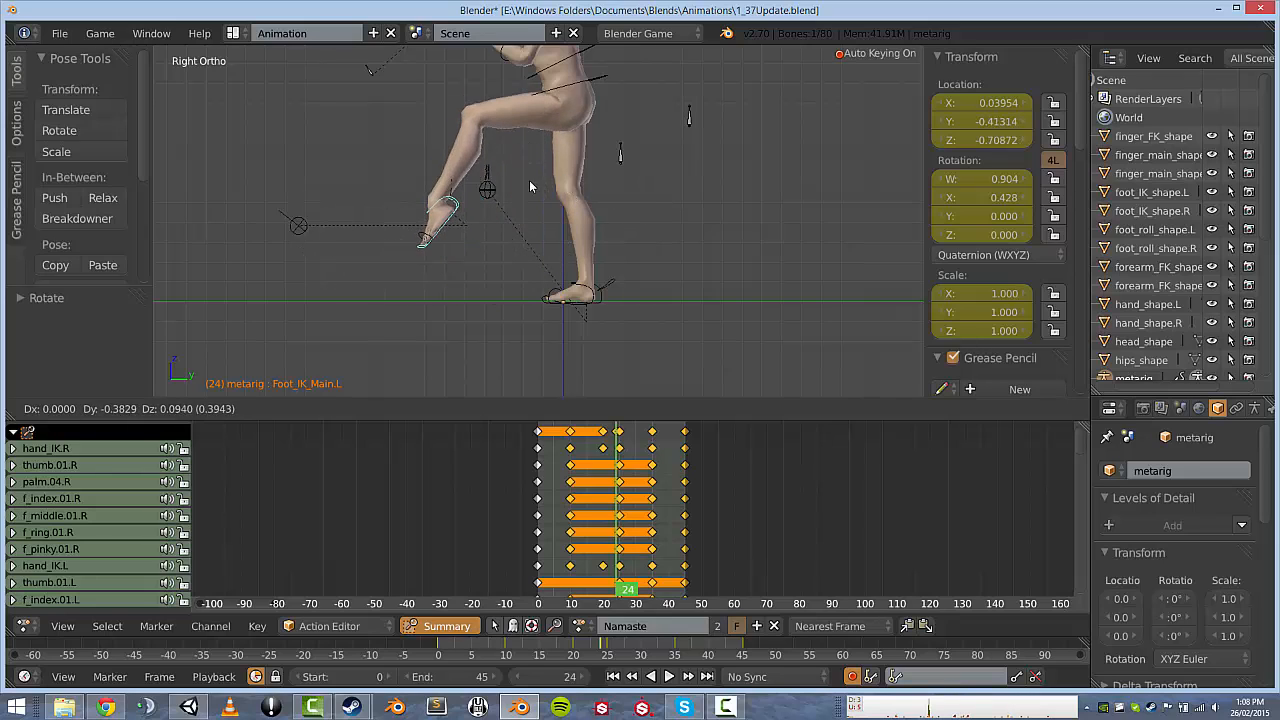
click(532, 192)
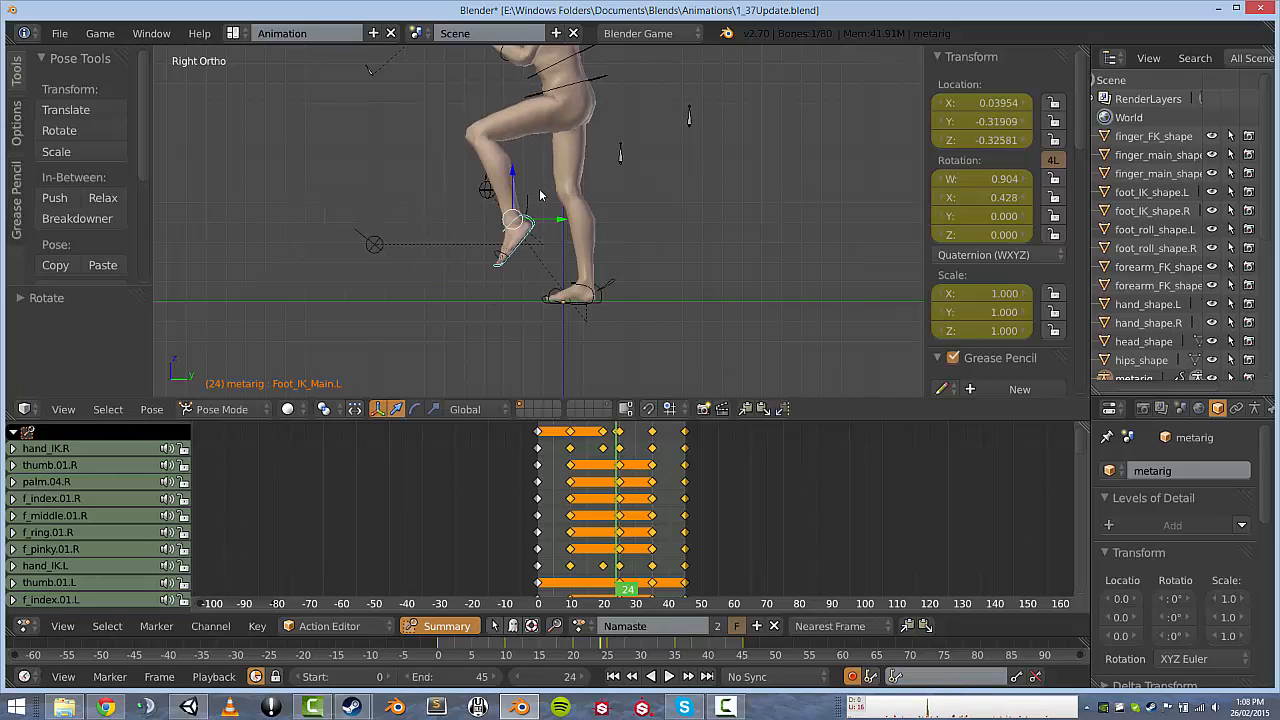
key(alt+r)
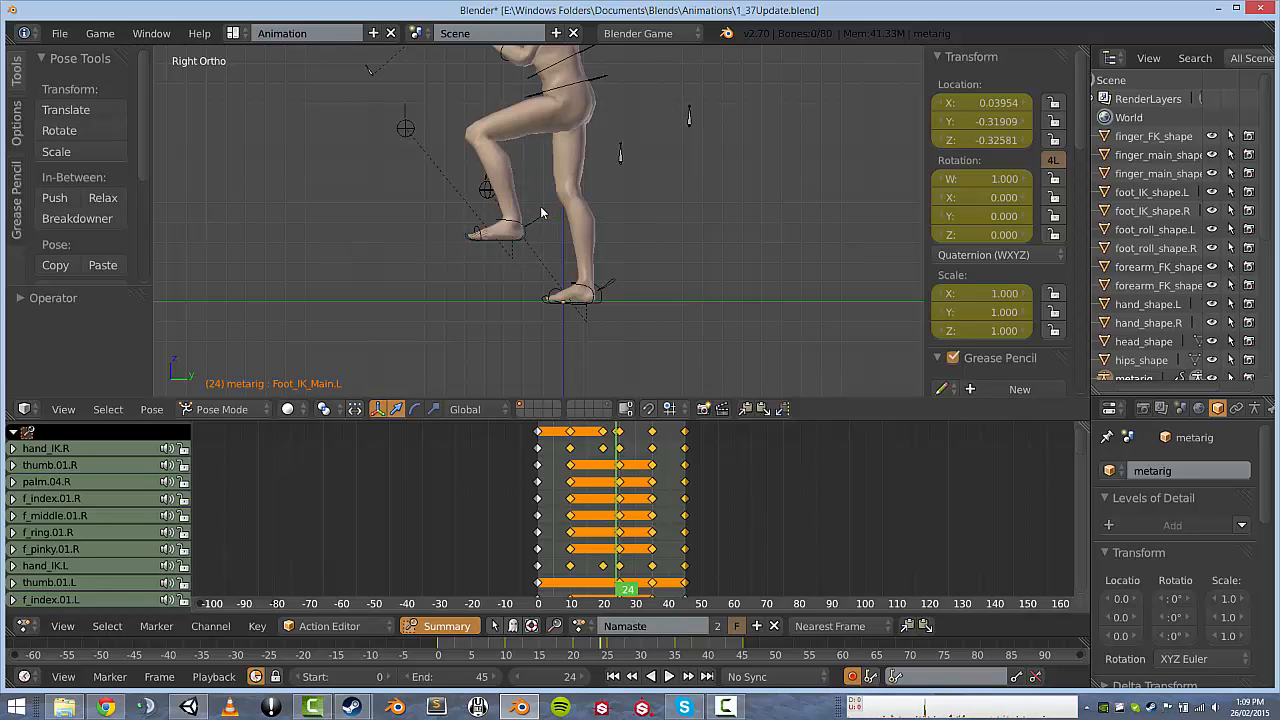
key(alt+g)
scroll(558, 193, down, 1)
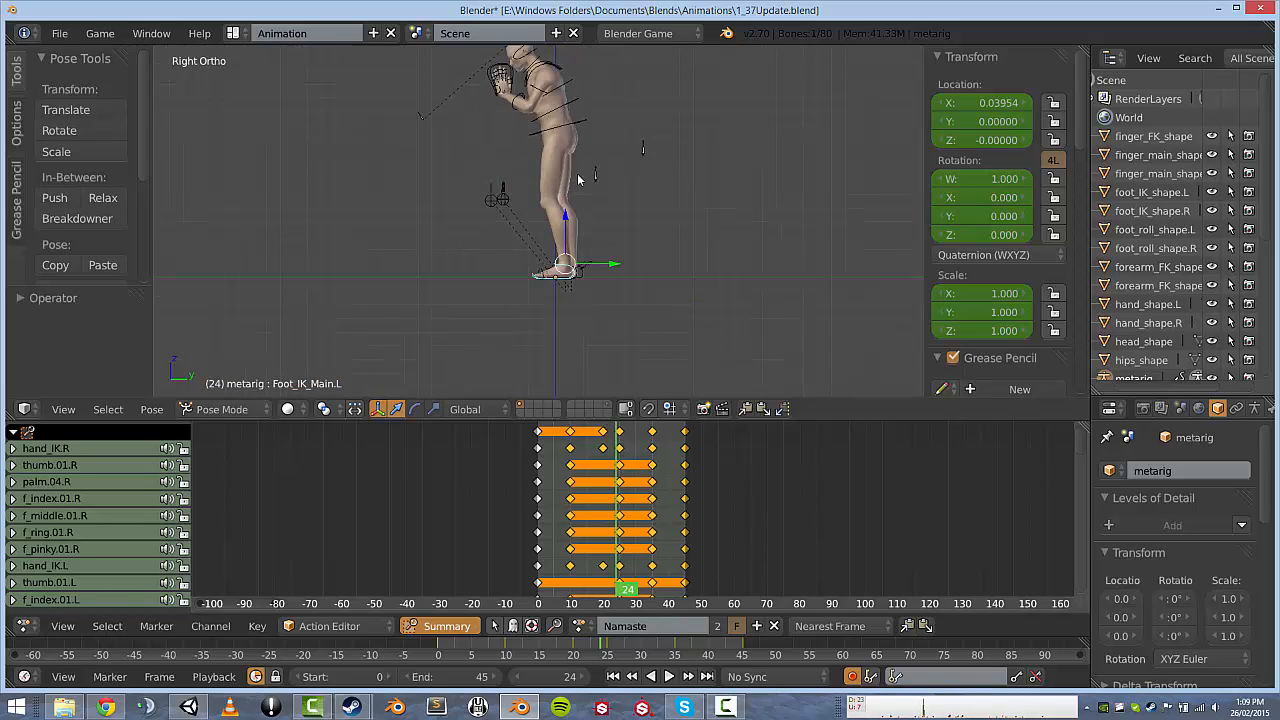
Rotate the spine and chest bones to bend the upper body forward.
scroll(578, 118, up, 5)
shift+middle_drag(578, 118, 525, 300)
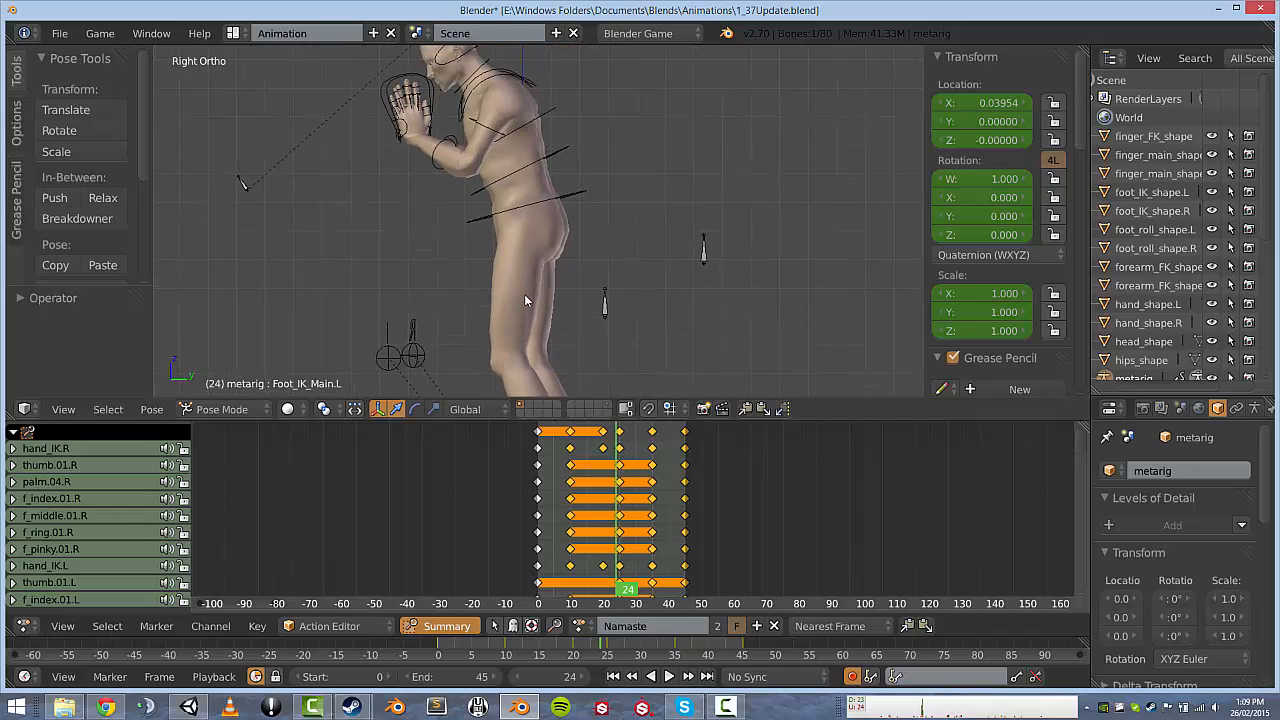
right_click(586, 199)
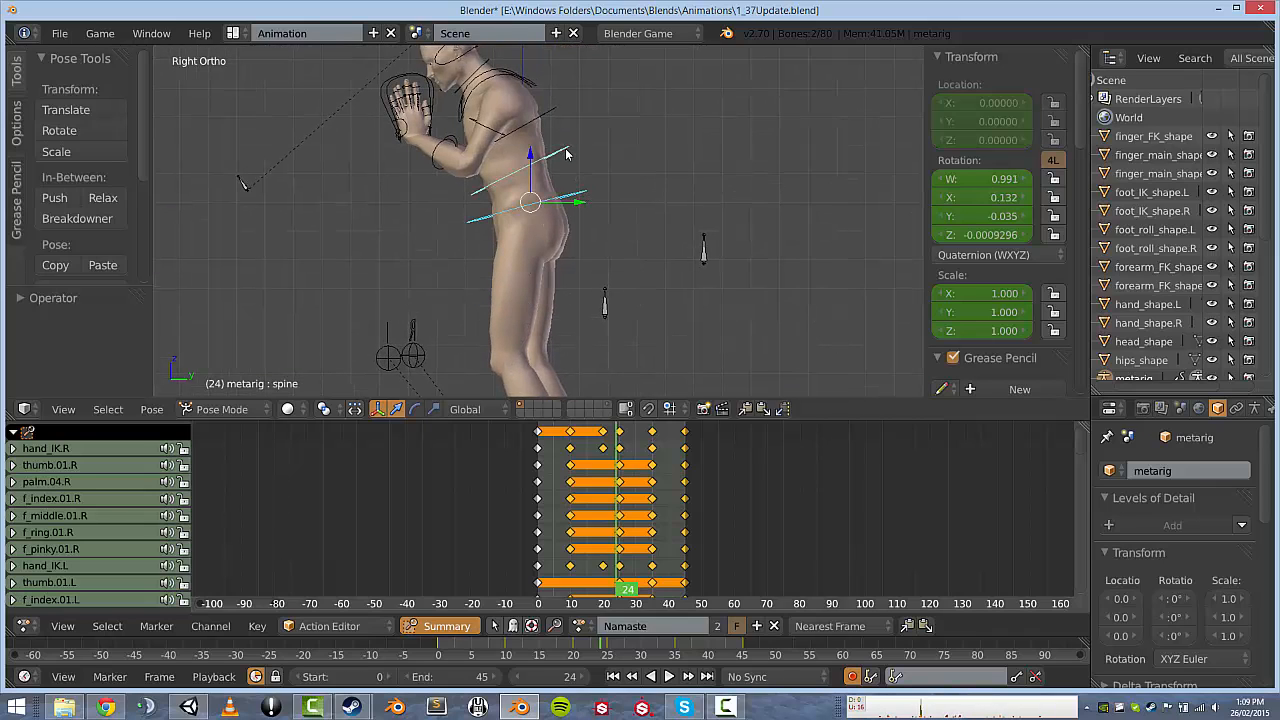
key(r)
click(592, 140)
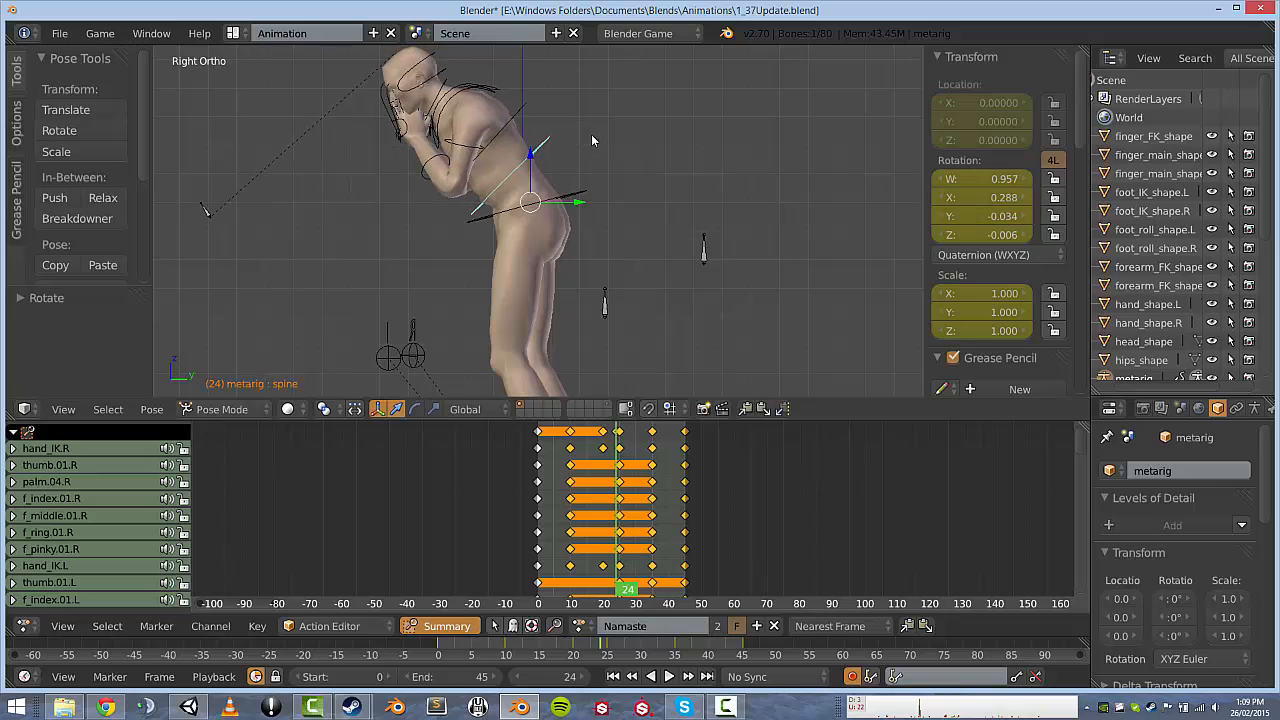
right_click(533, 112)
key(r)
click(501, 99)
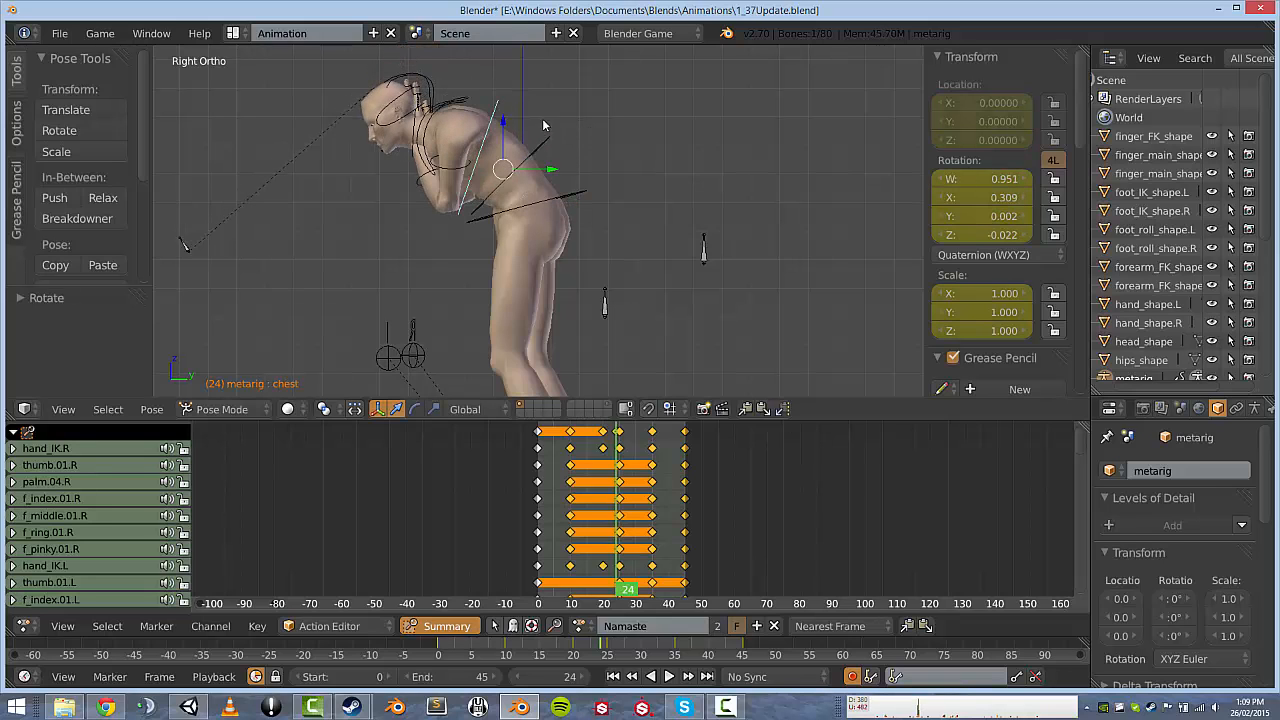
key(r)
click(576, 132)
Bend the spine and chest further forward, then undo the torso rotations.
right_click(549, 142)
key(r)
click(600, 171)
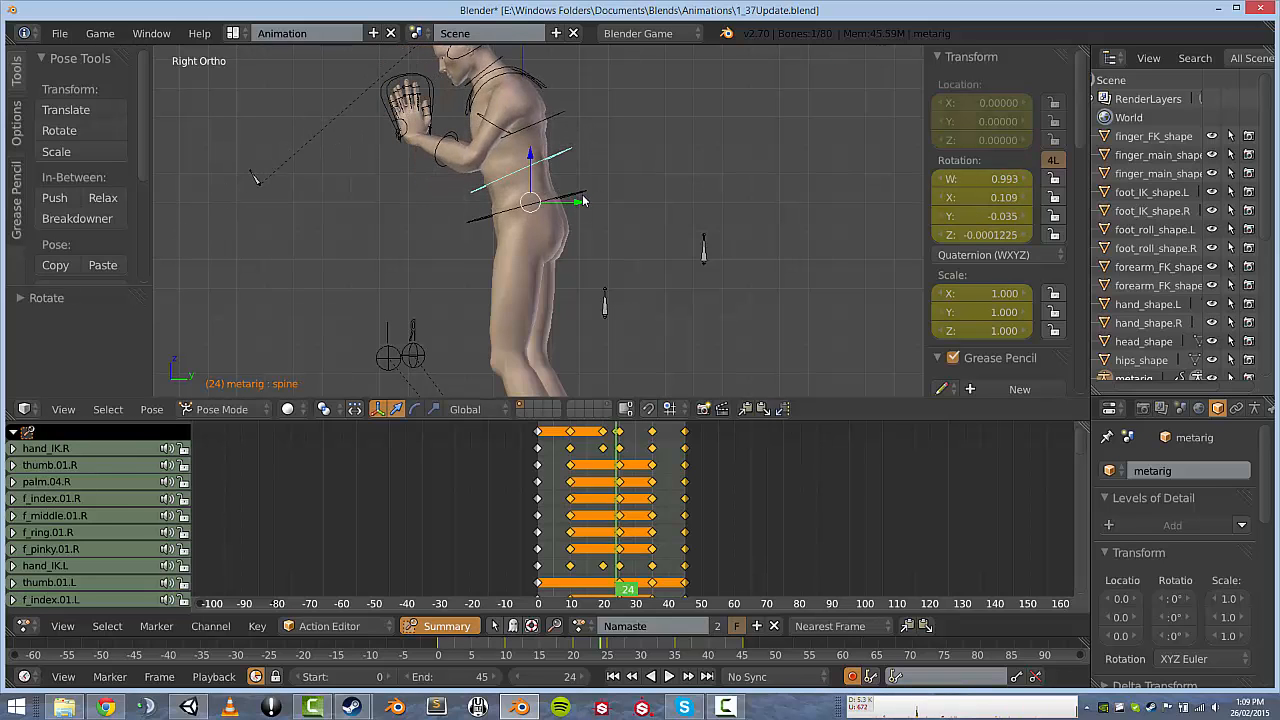
key(r)
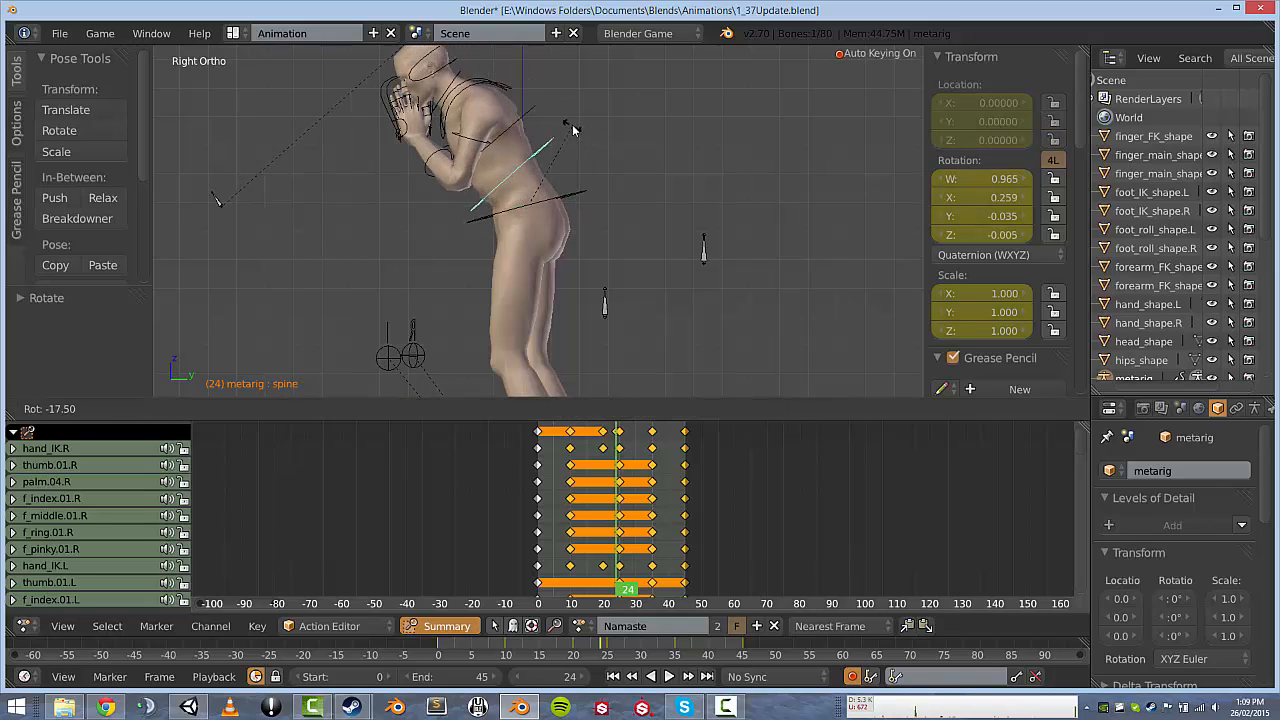
click(572, 125)
right_click(543, 116)
key(r)
click(544, 117)
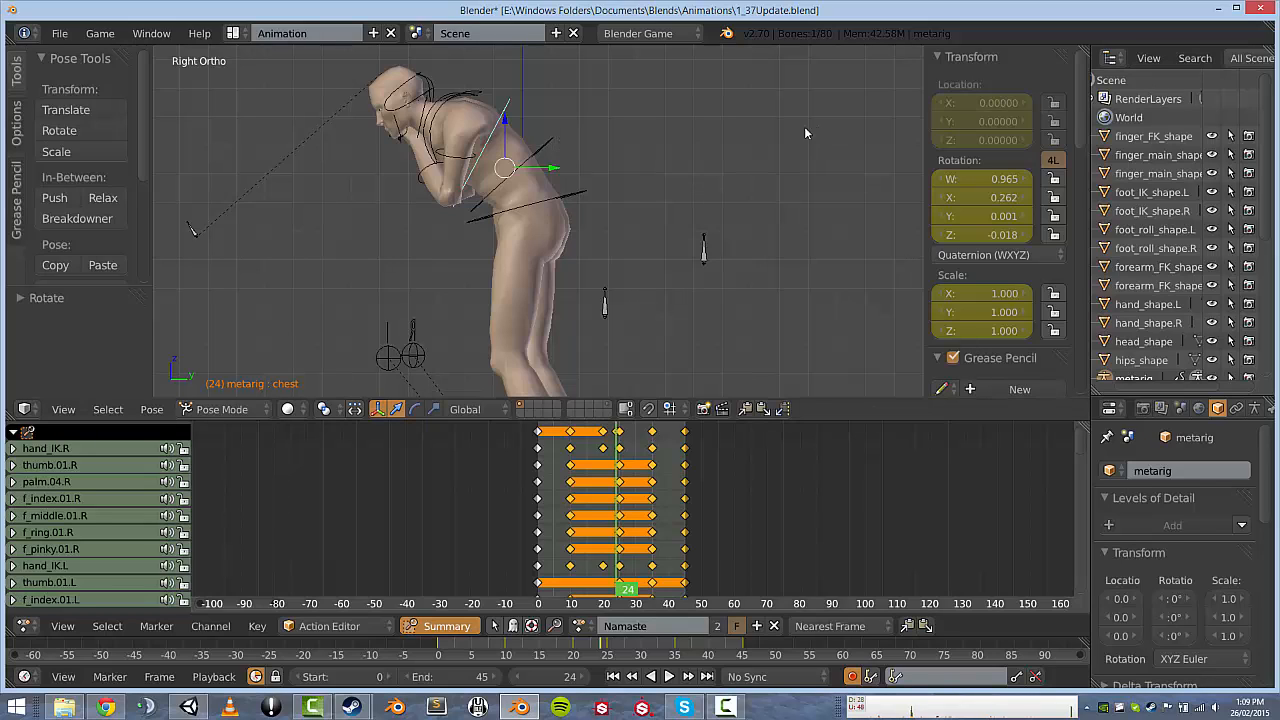
key(ctrl+z)
key(ctrl+z)
key(ctrl+z)
key(ctrl+z)
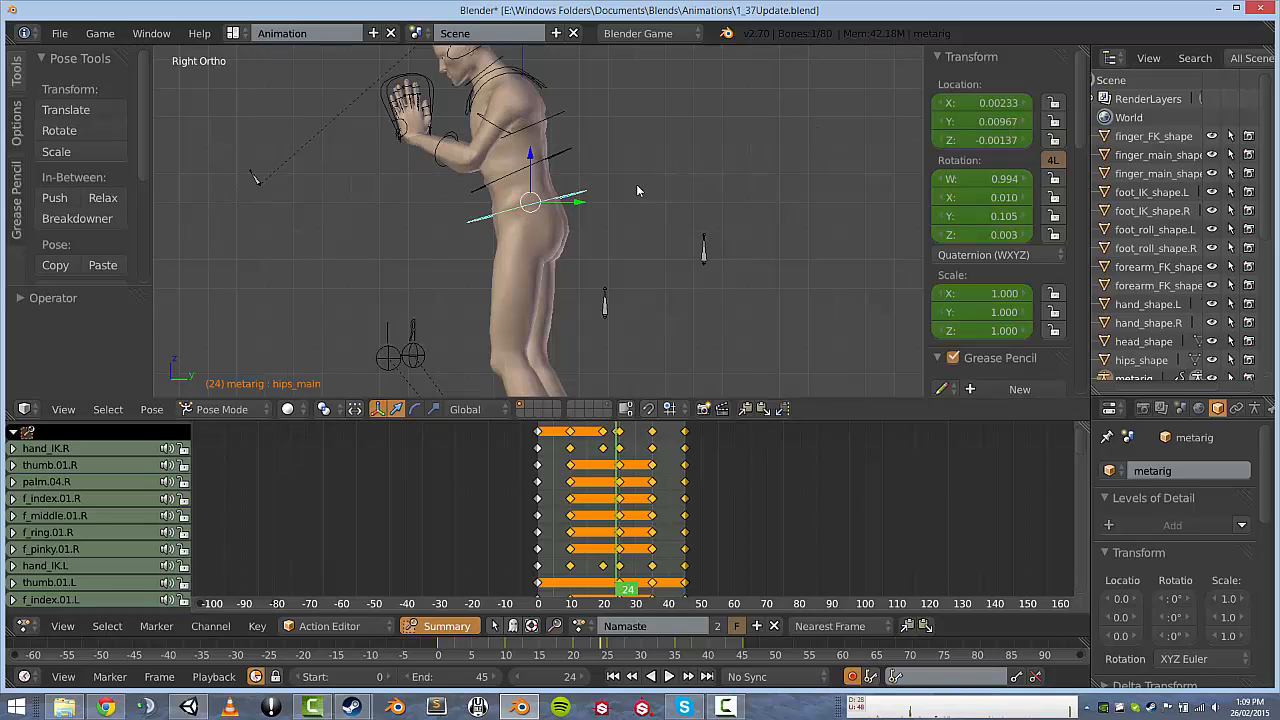
Deselect all bones and delete the keyframes.
key(a)
key(a)
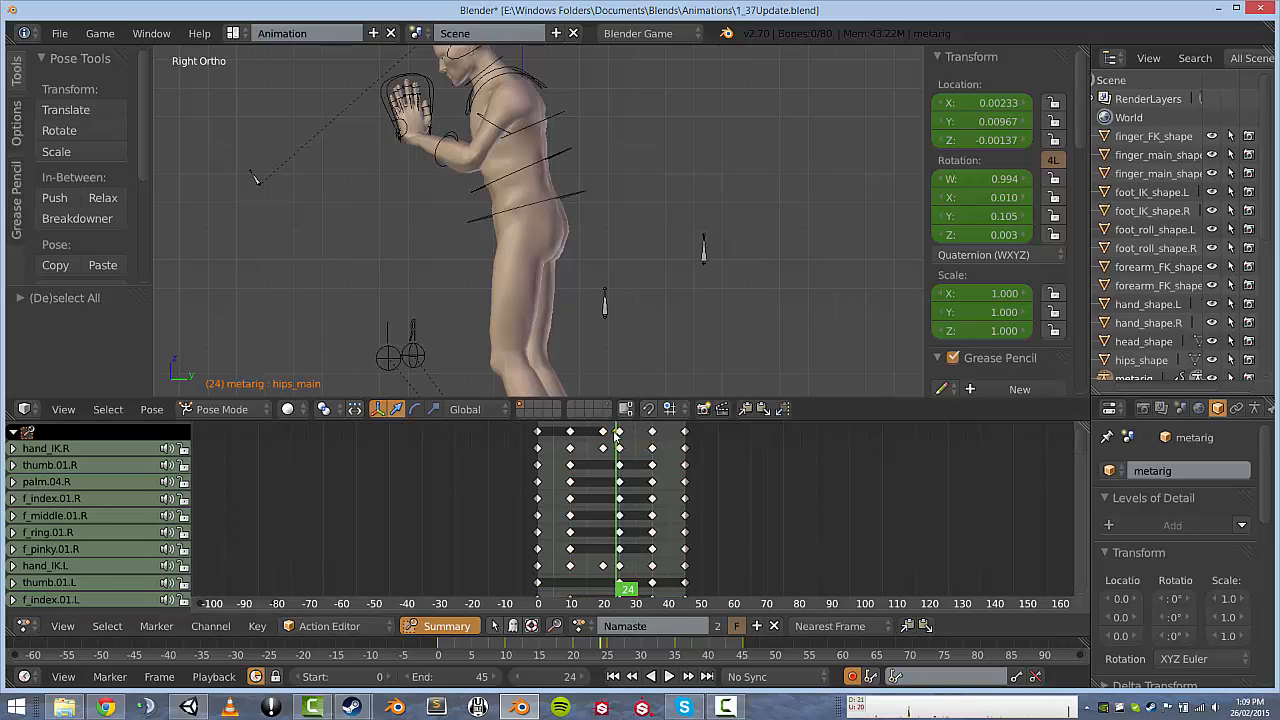
key(x)
click(617, 433)
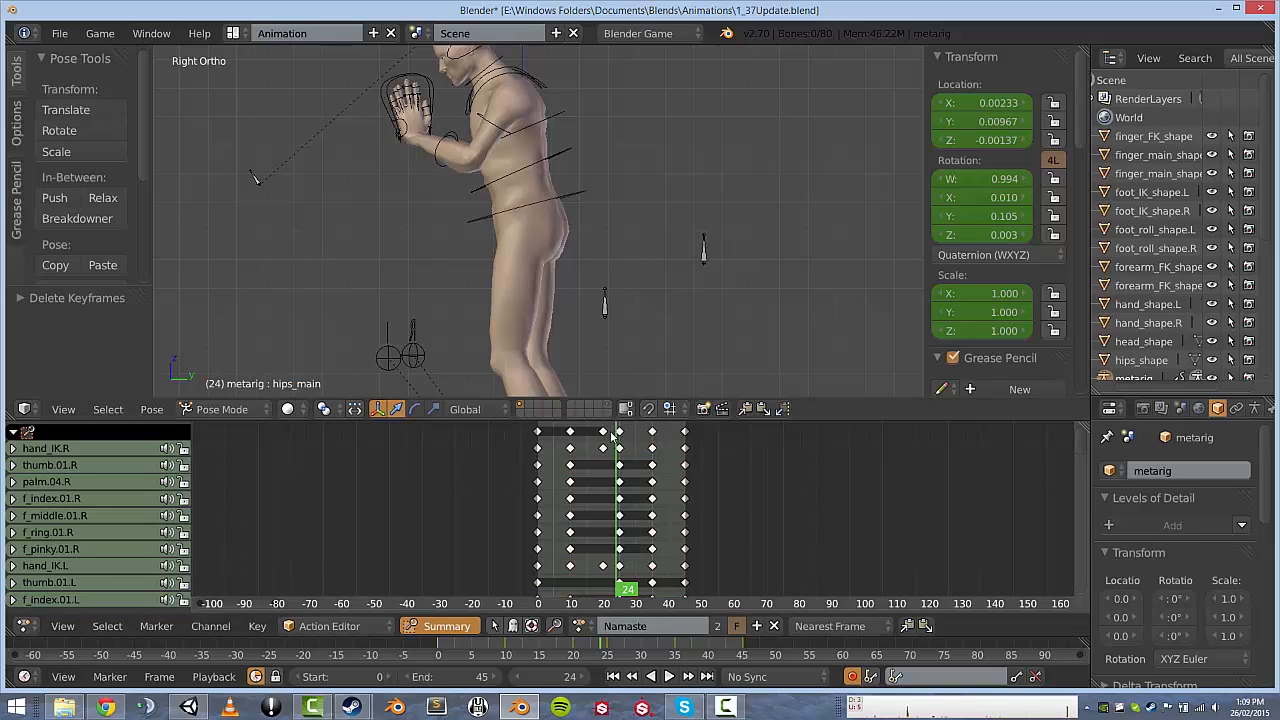
Orbit to look down at the rig, select the chest and hand_IK.L bones, then deselect all.
middle_drag(603, 228, 500, 58)
middle_drag(509, 115, 431, 162)
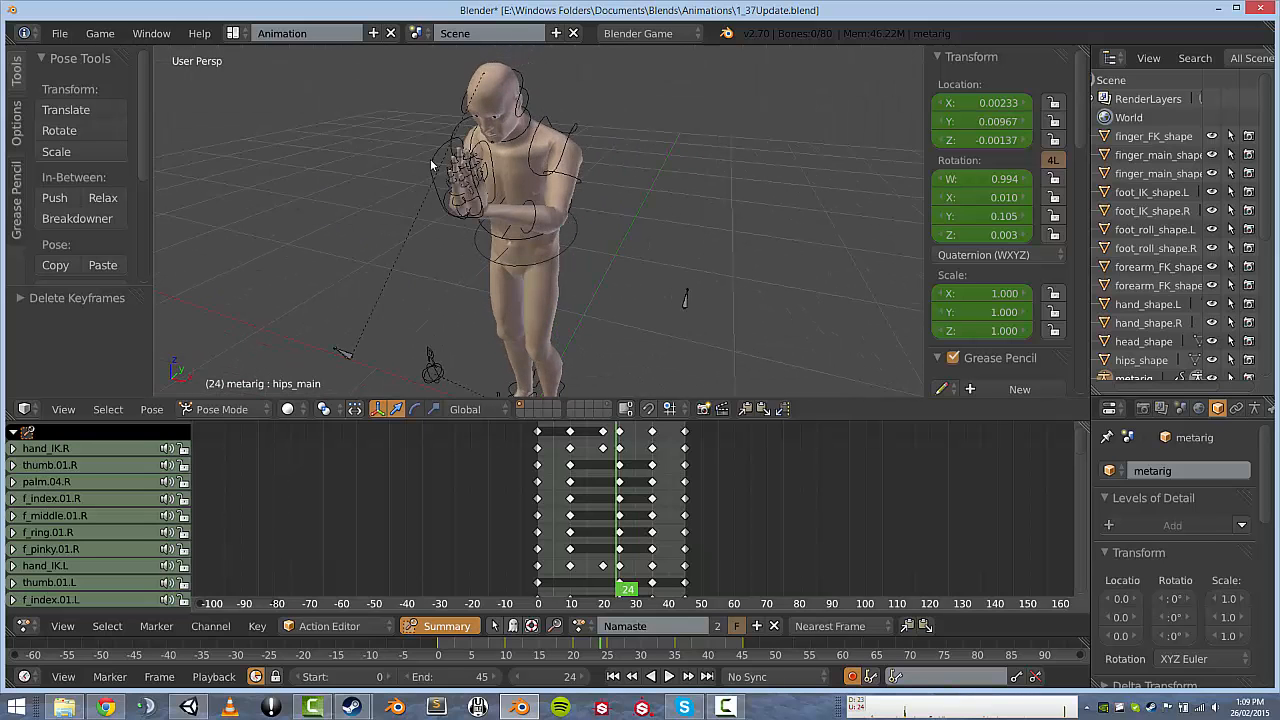
right_click(431, 162)
right_click(488, 154)
right_click(492, 160)
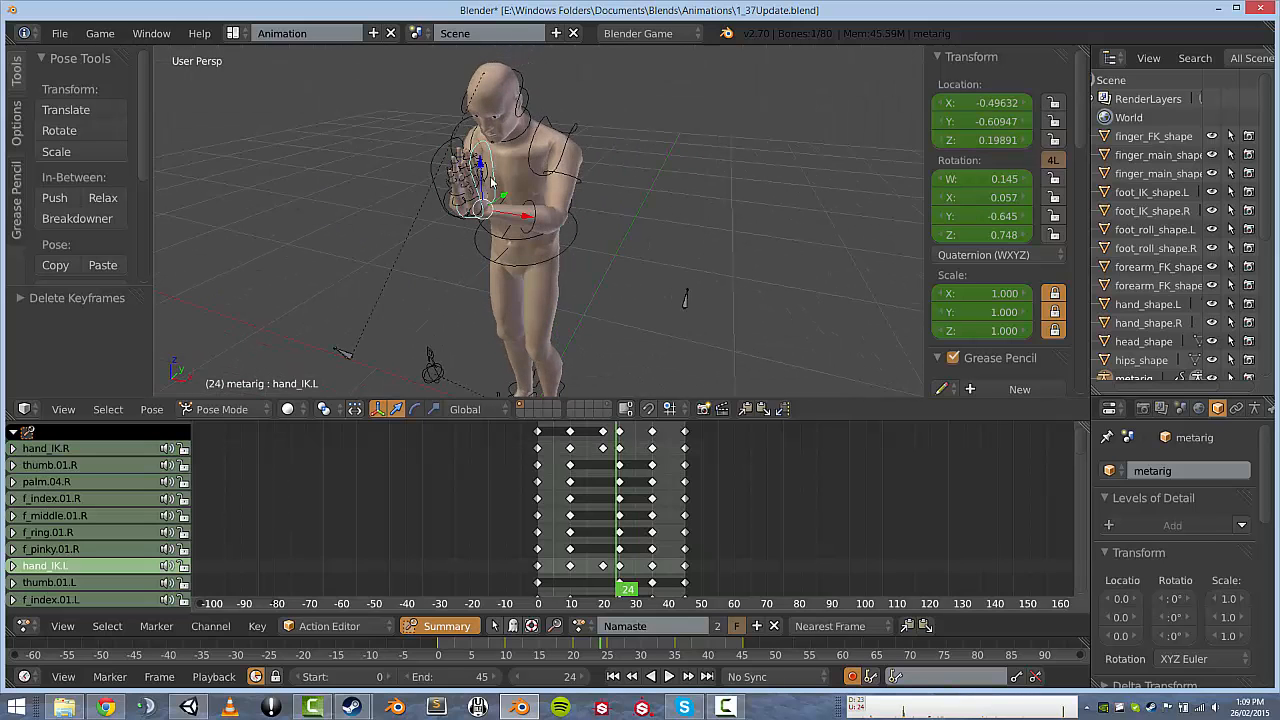
key(a)
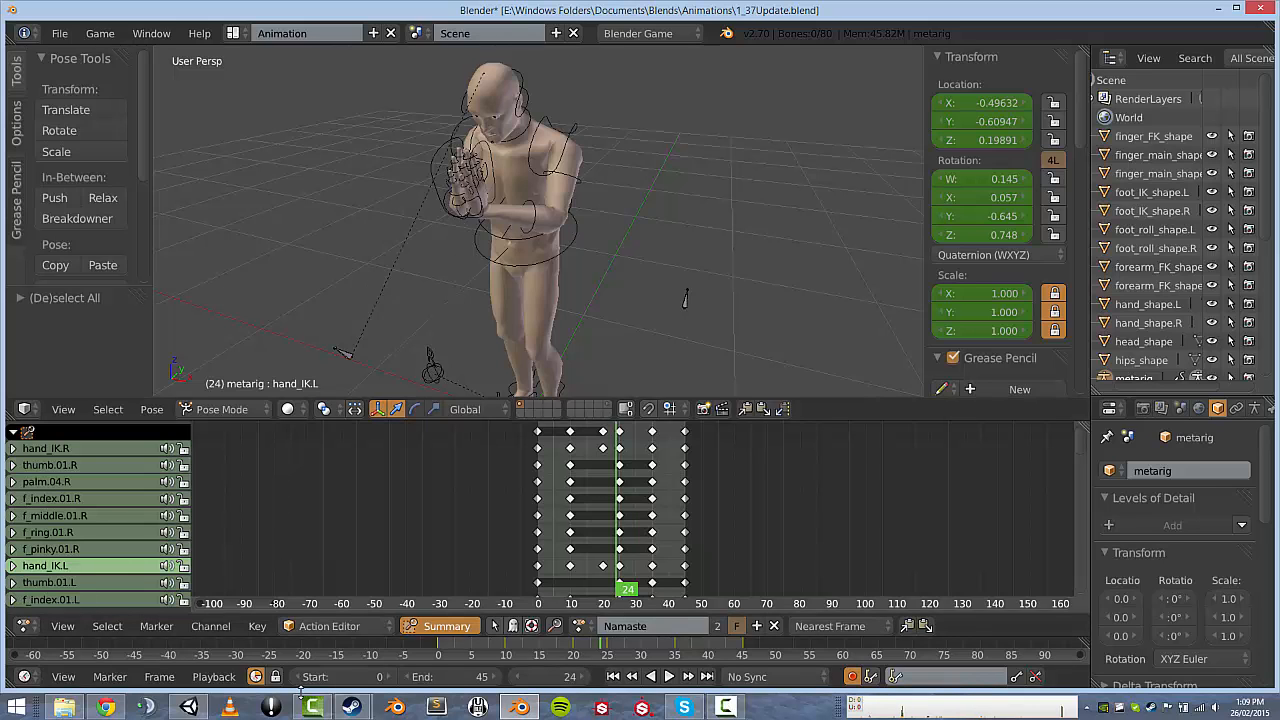
Orbit the Unity character preview to face front, then bring the Props Animations Queue browser page forward.
click(188, 707)
drag(938, 416, 988, 416)
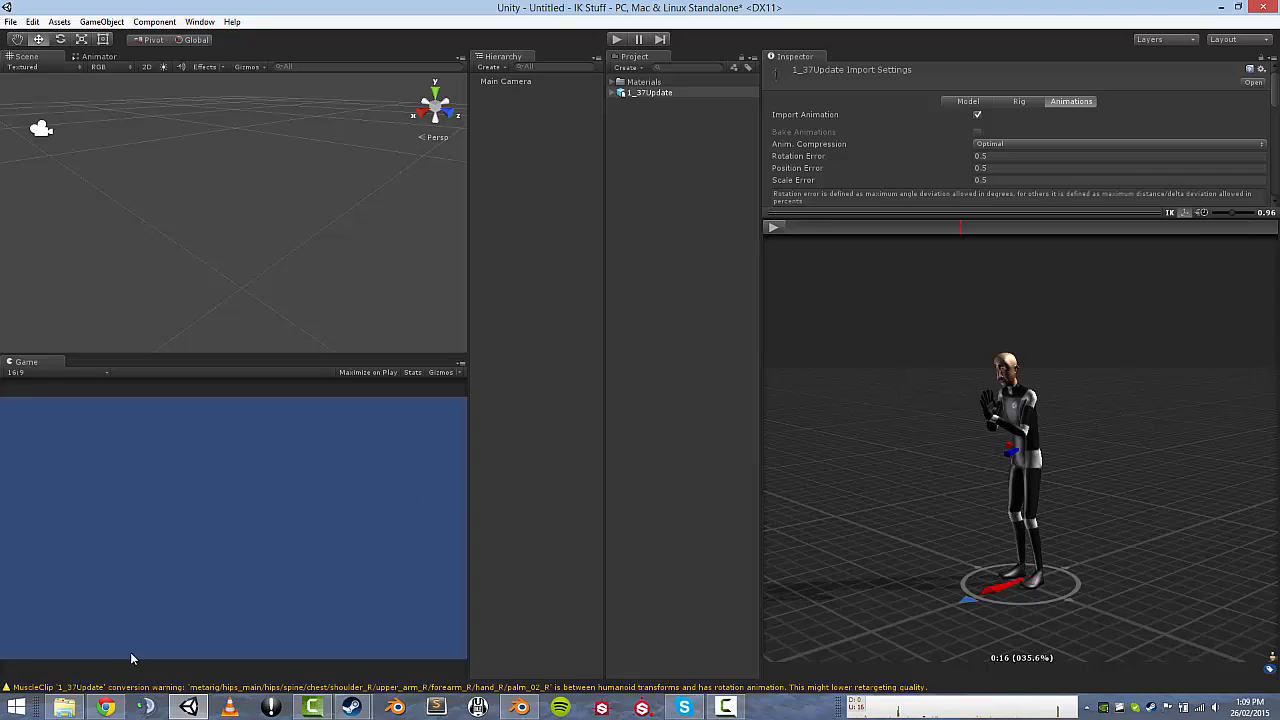
mouse_move(106, 707)
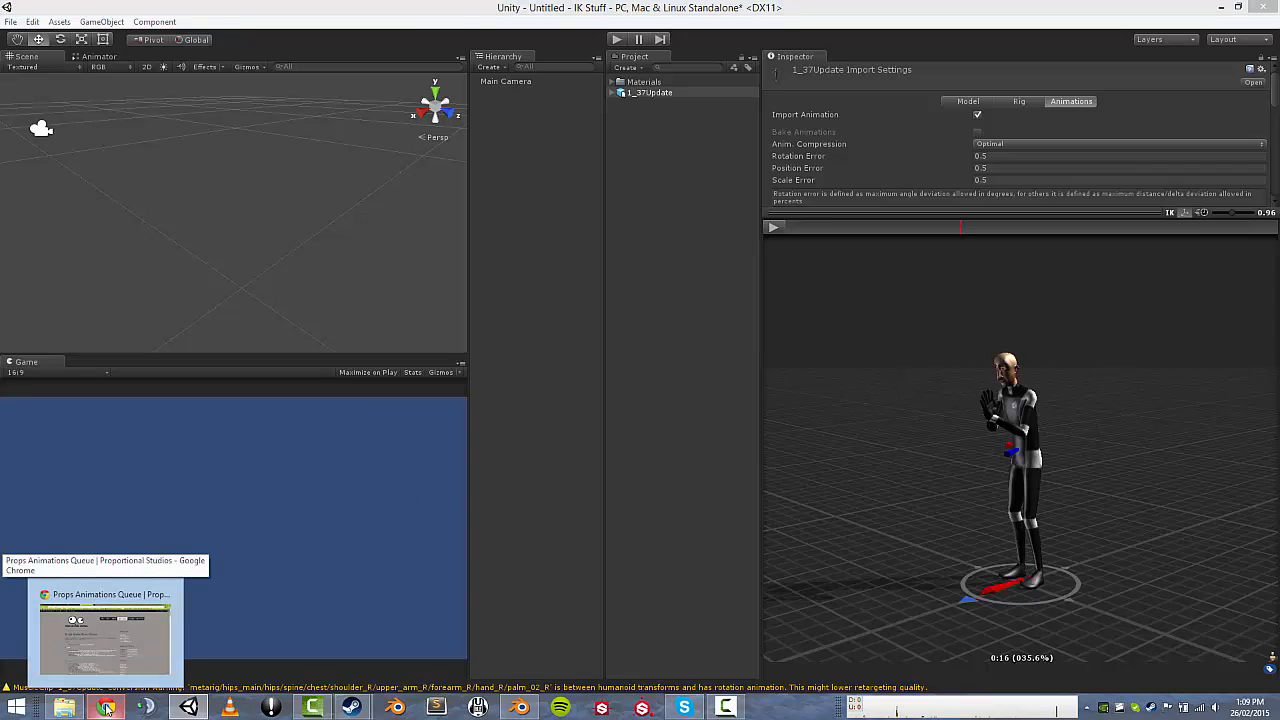
click(168, 616)
Search Google for 'unity free vs pro' and open the Unity License Comparison result.
click(406, 29)
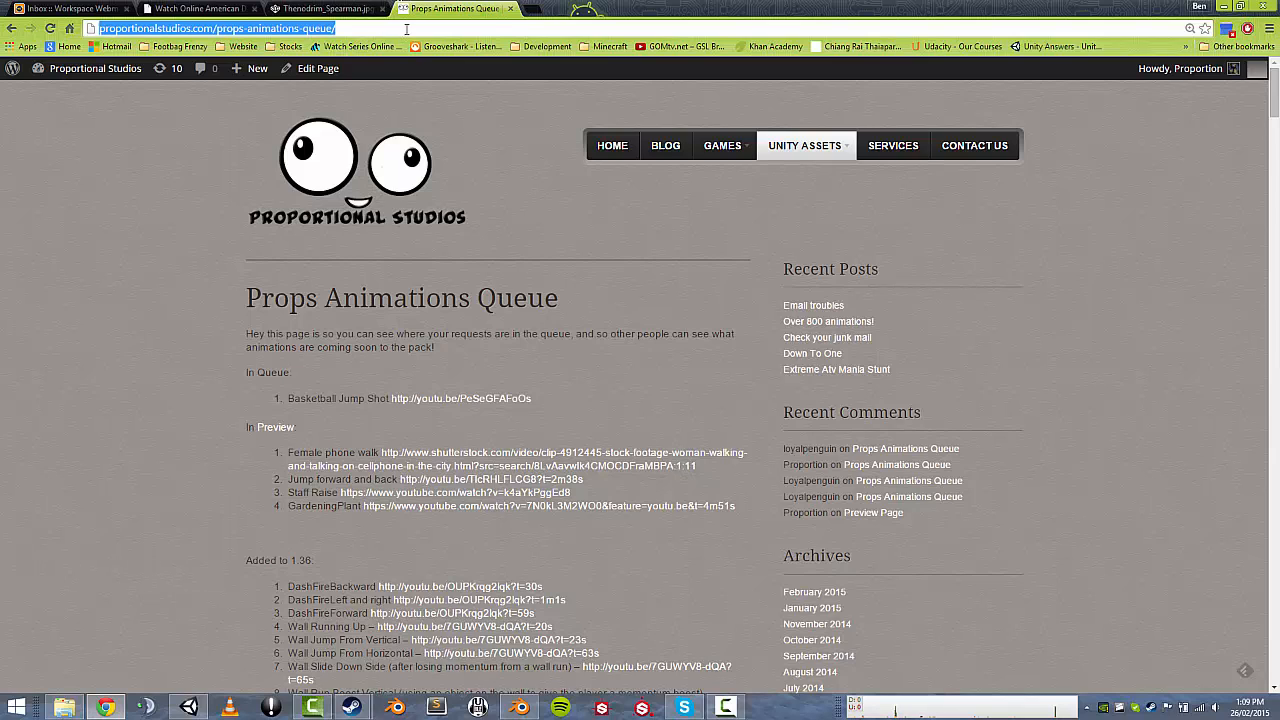
text(unity)
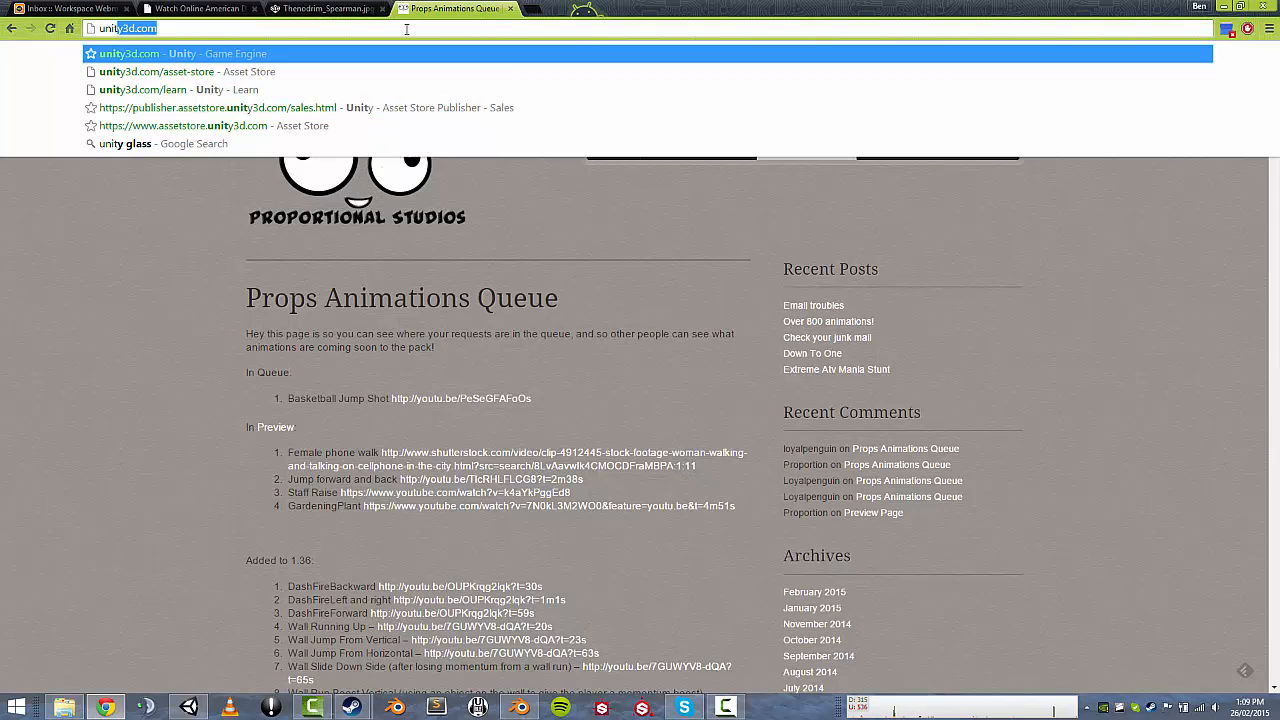
text( fr)
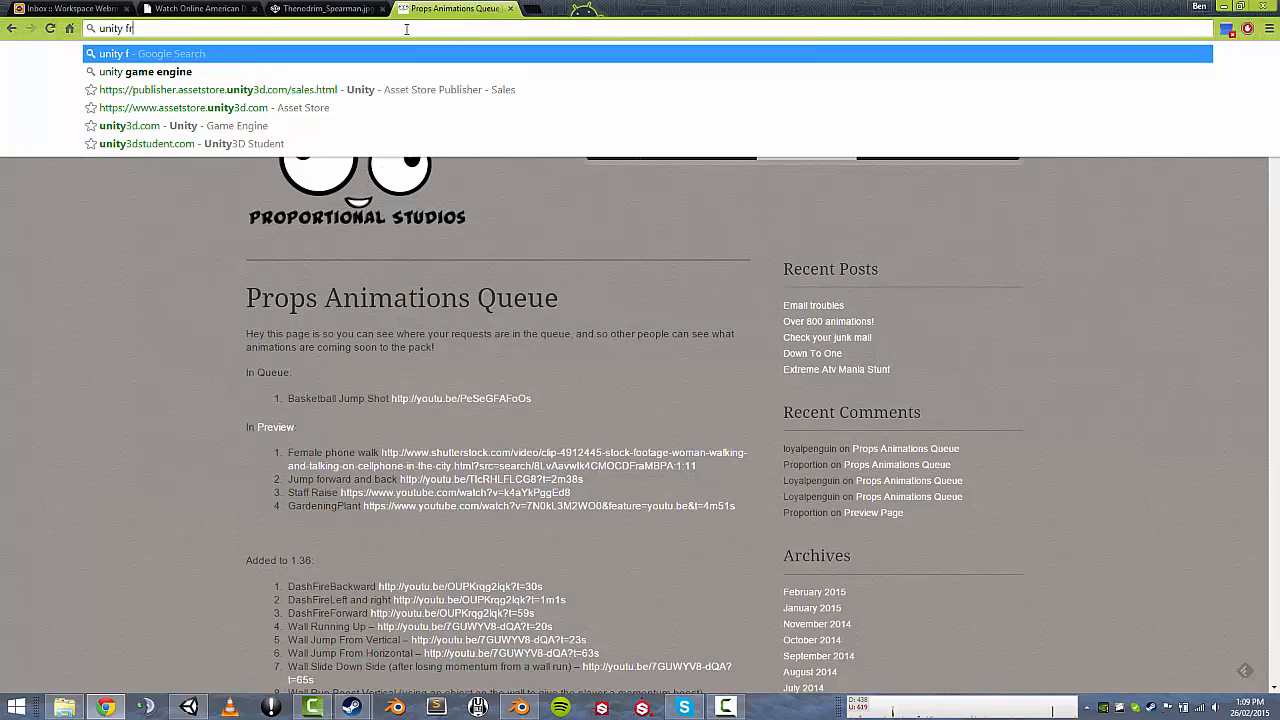
text(ee vs pro)
key(Return)
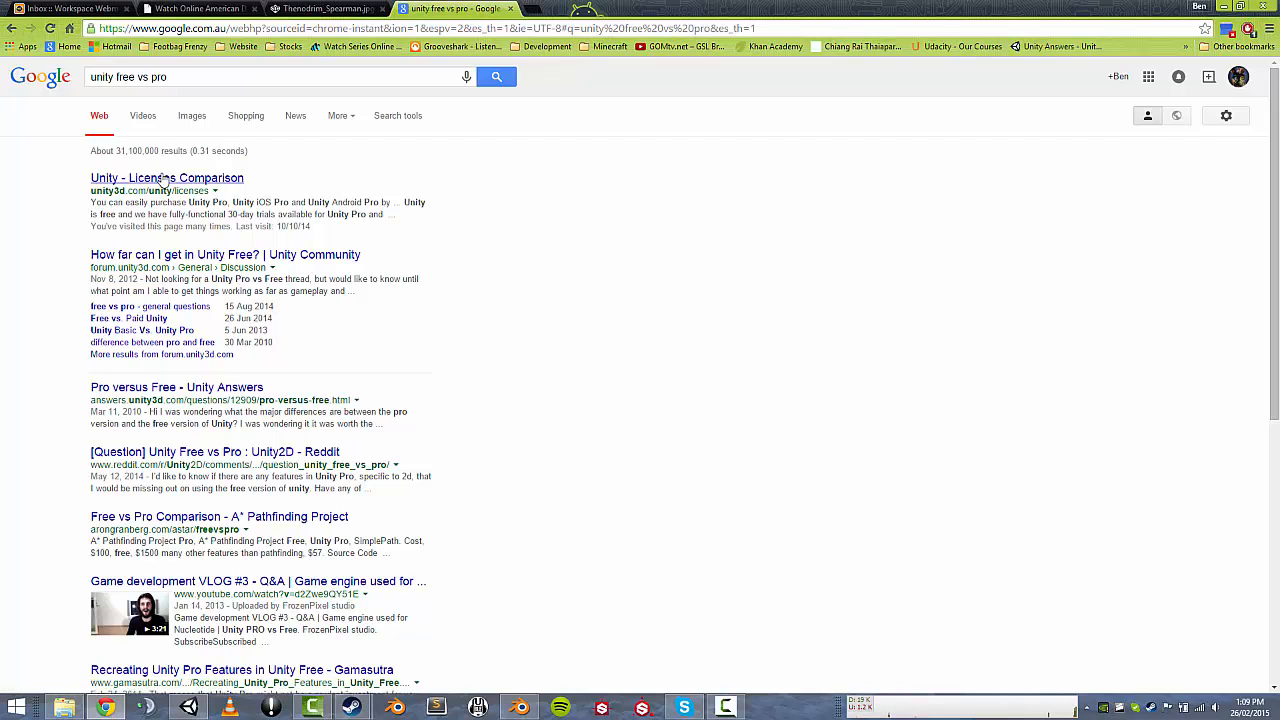
click(163, 178)
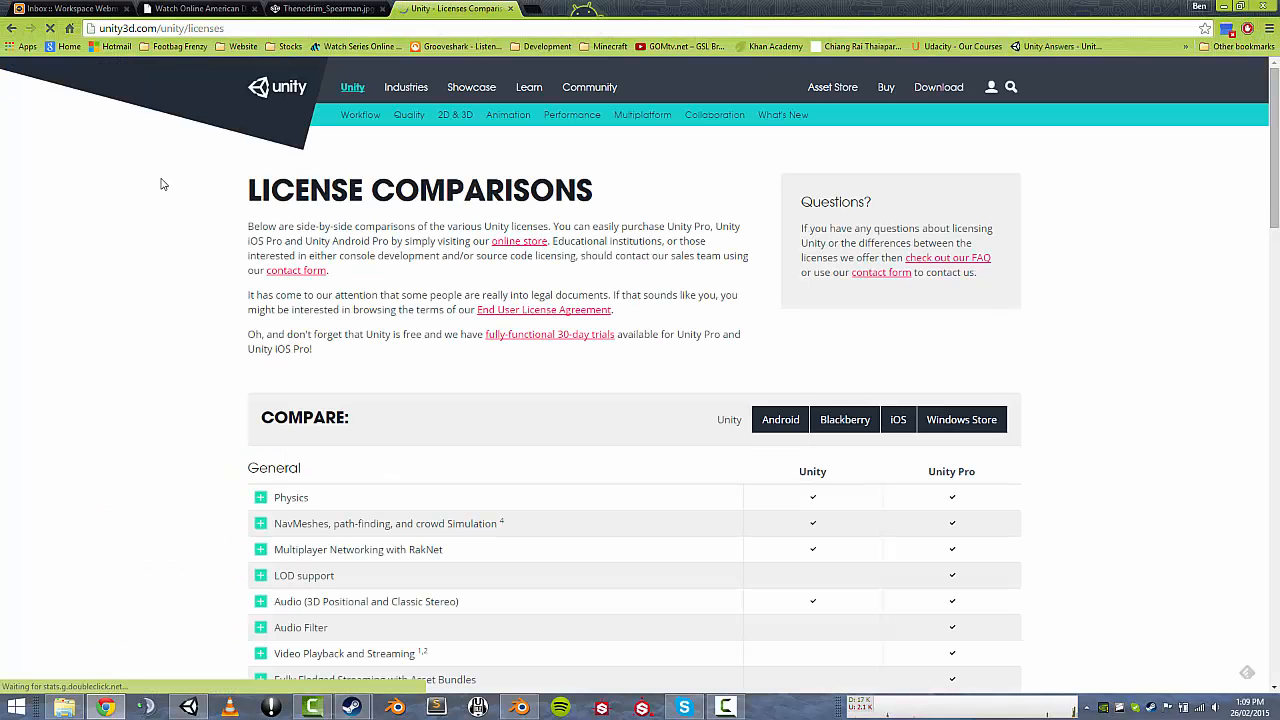
Expand the Mecanim: IK Rigs row and highlight its description text.
scroll(168, 241, down, 3)
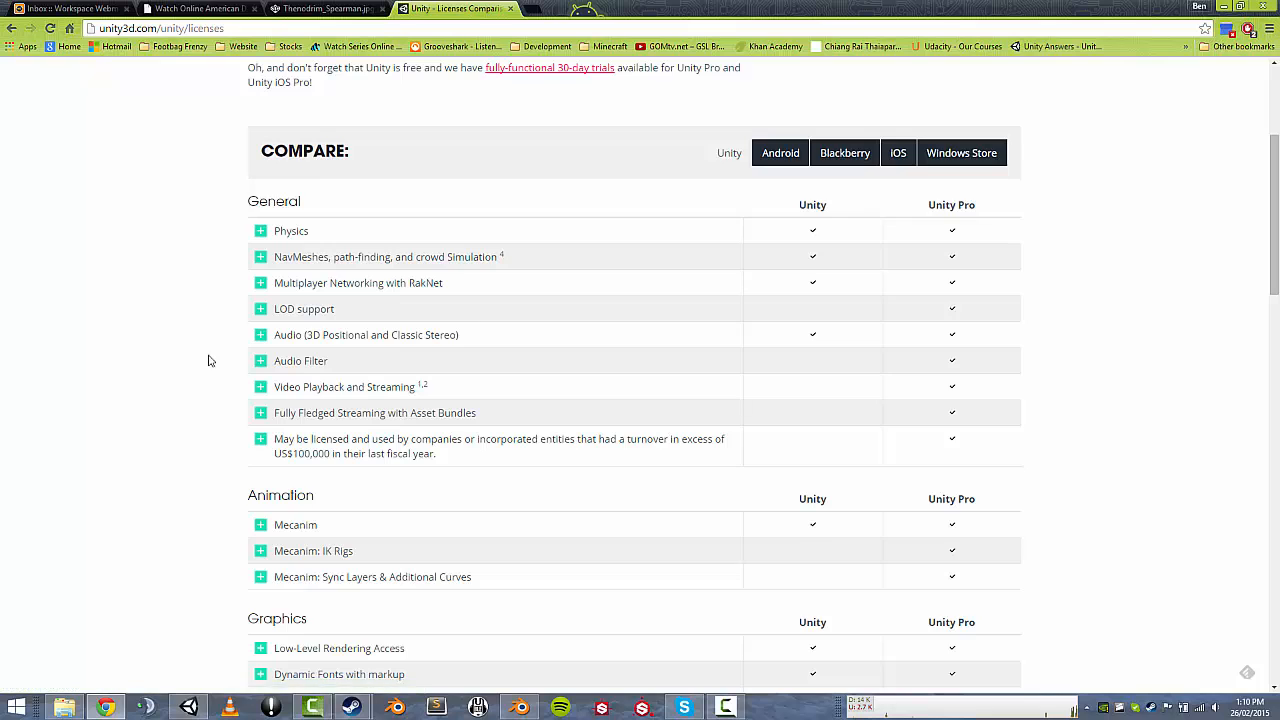
scroll(206, 360, down, 2)
click(262, 351)
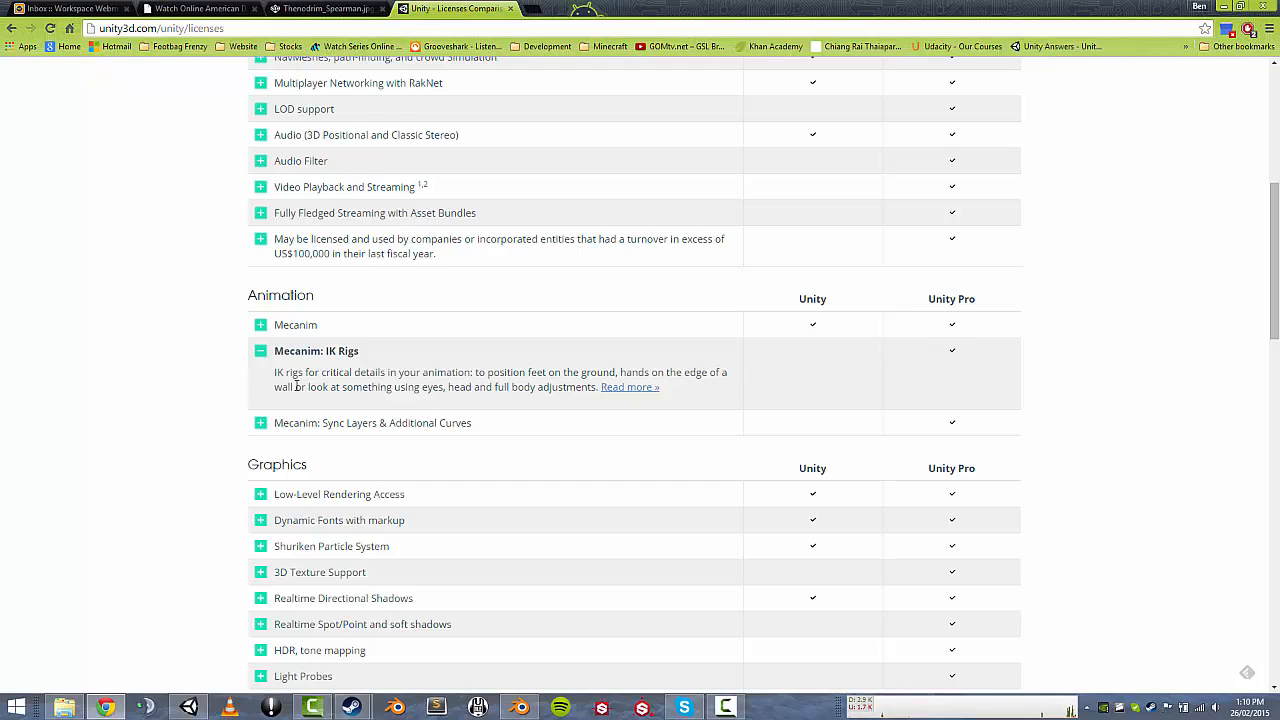
drag(274, 372, 680, 386)
click(680, 397)
Open the Unity Asset Store in a new browser tab.
click(535, 7)
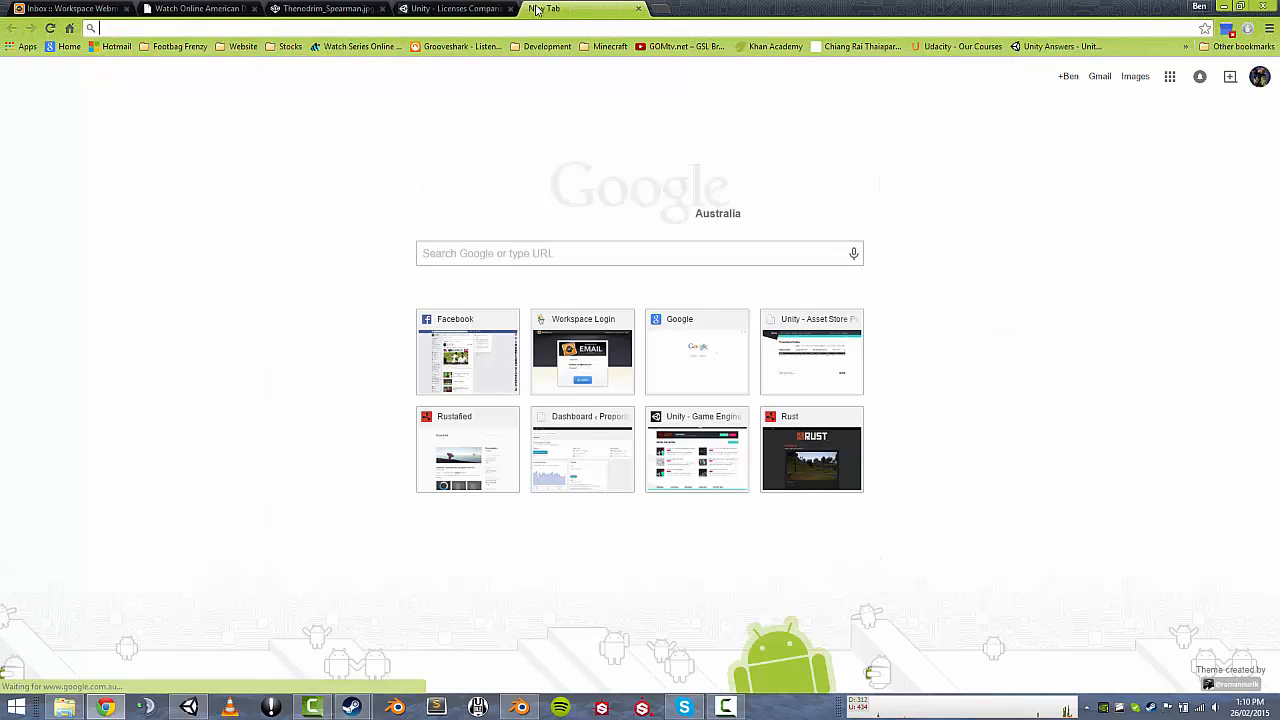
text(unity3d.com)
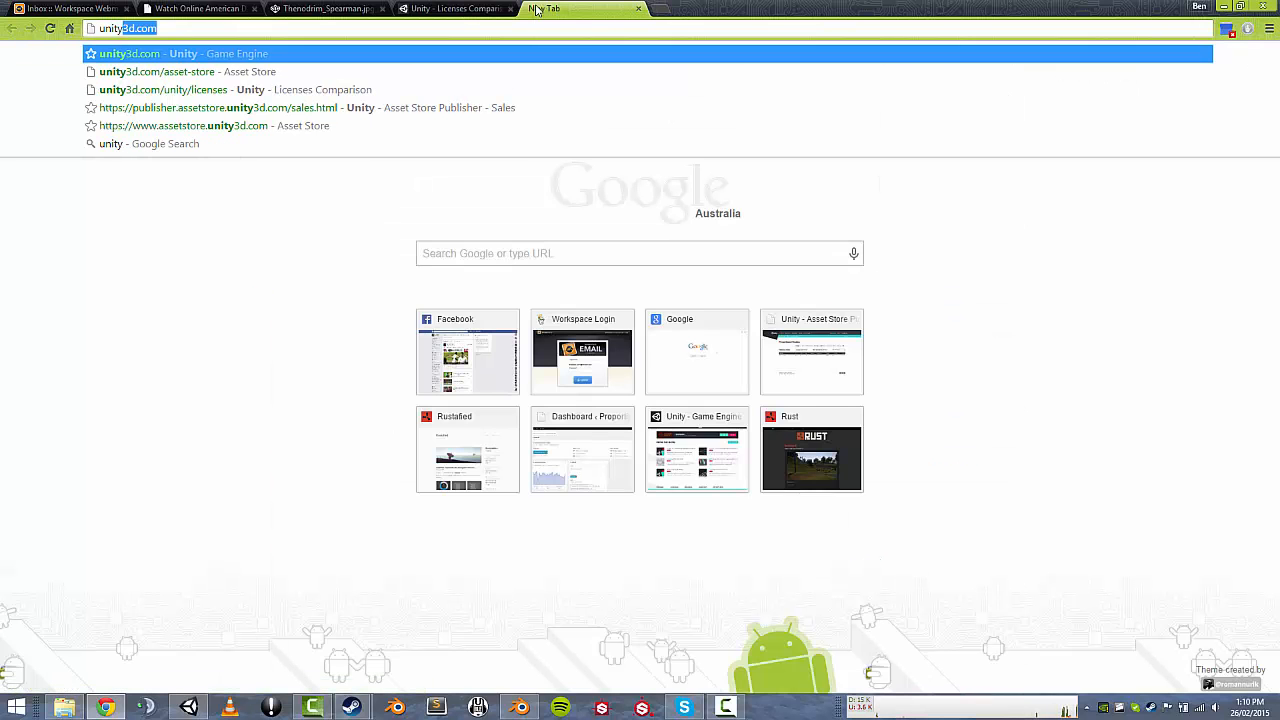
key(Down)
key(Return)
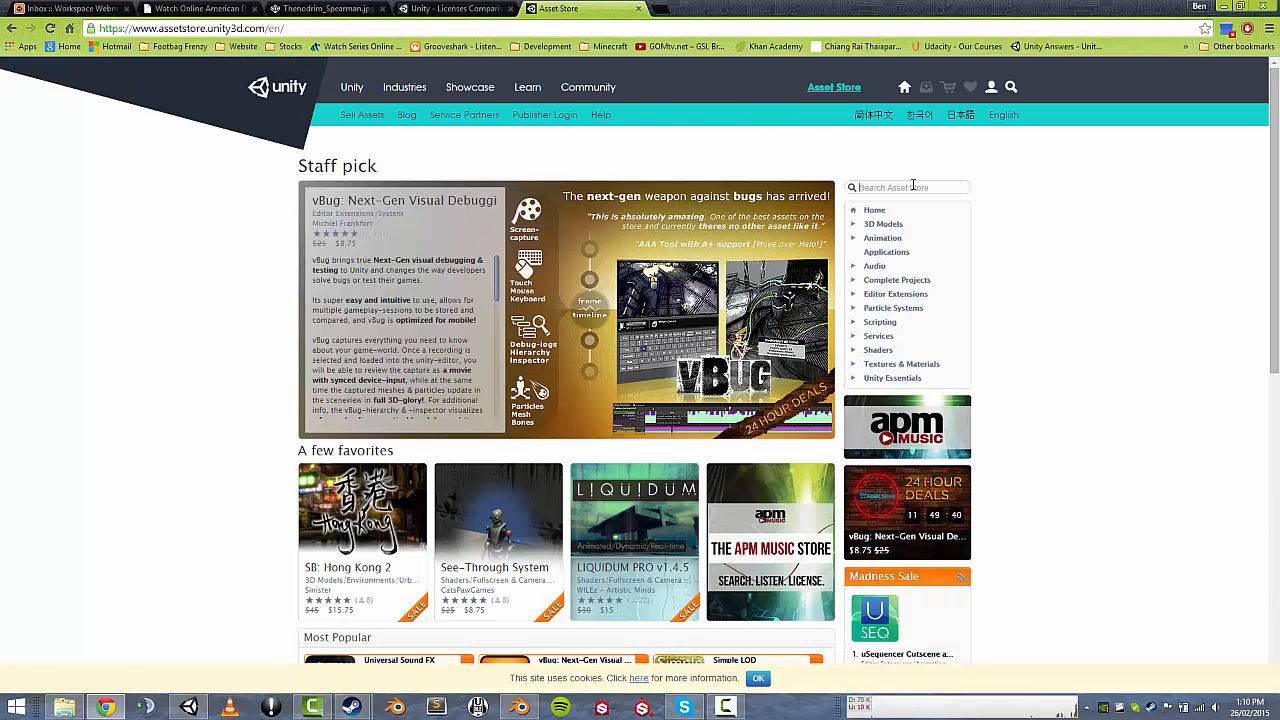
Search the Asset Store for 'final ik' and check Final IK's Unity version requirement.
click(913, 185)
text(final ik)
key(Return)
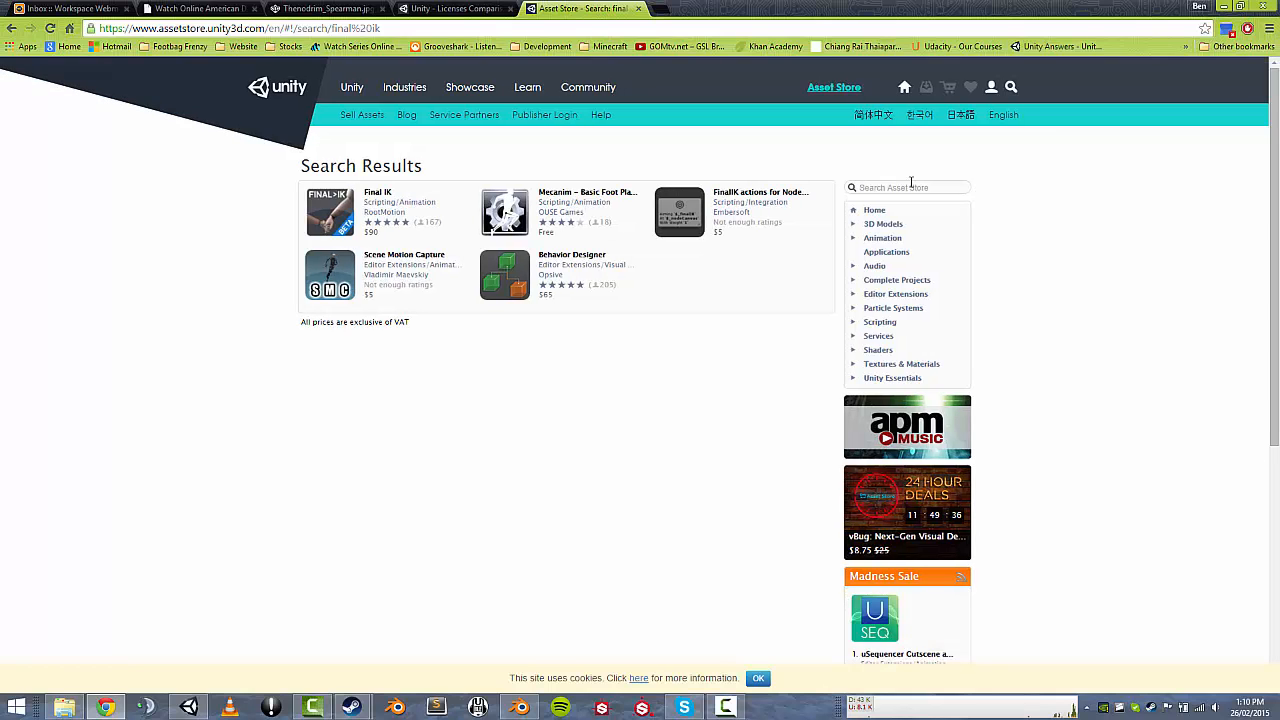
click(340, 216)
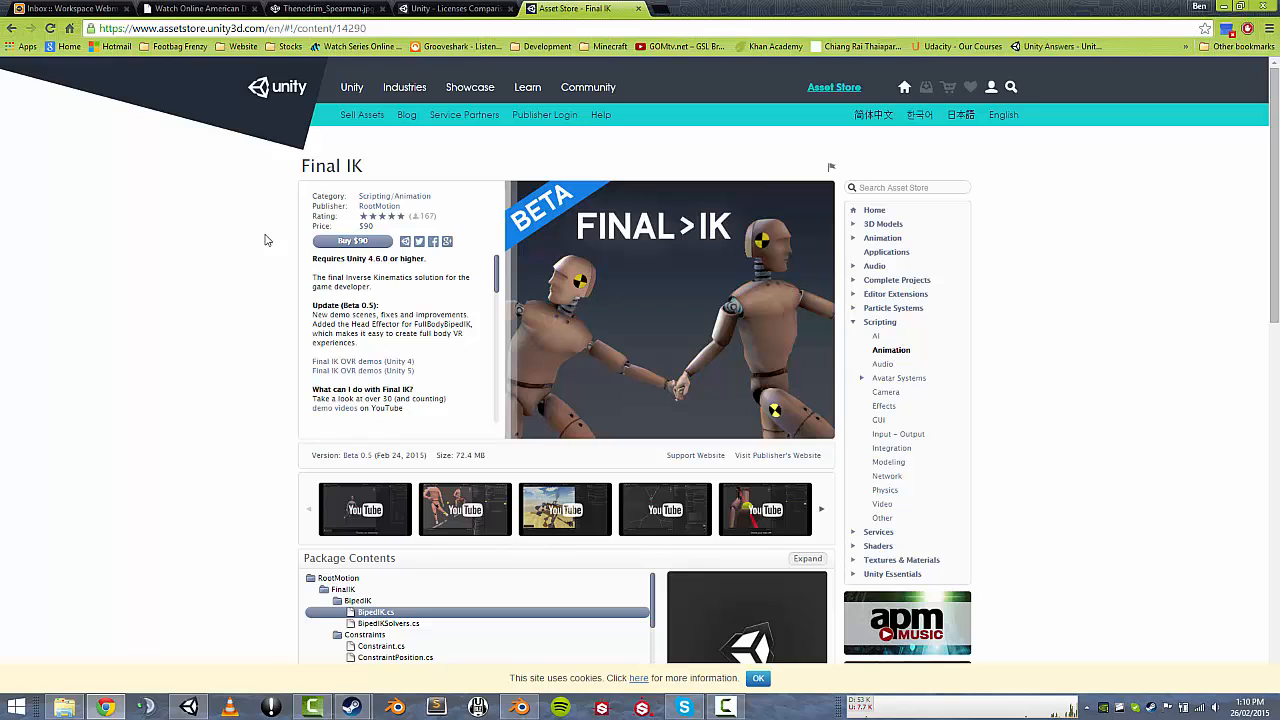
scroll(265, 240, down, 1)
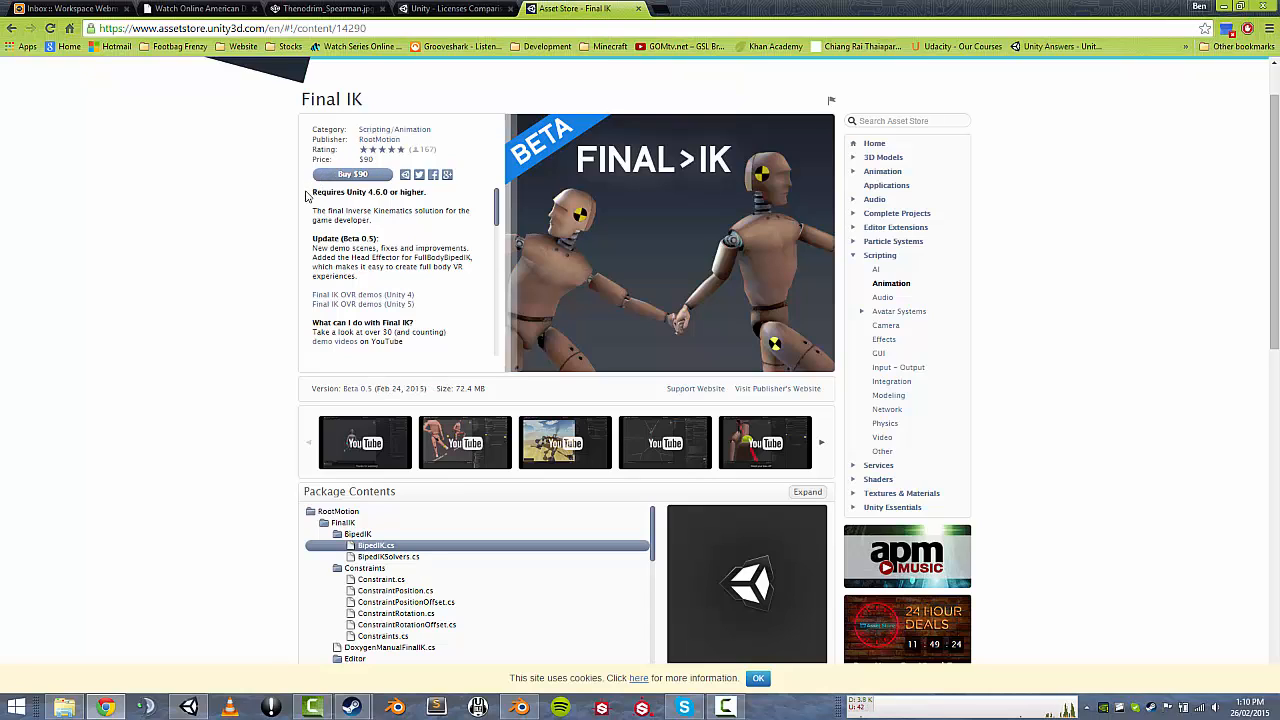
drag(312, 193, 423, 193)
click(420, 193)
scroll(424, 245, down, 3)
scroll(243, 300, down, 5)
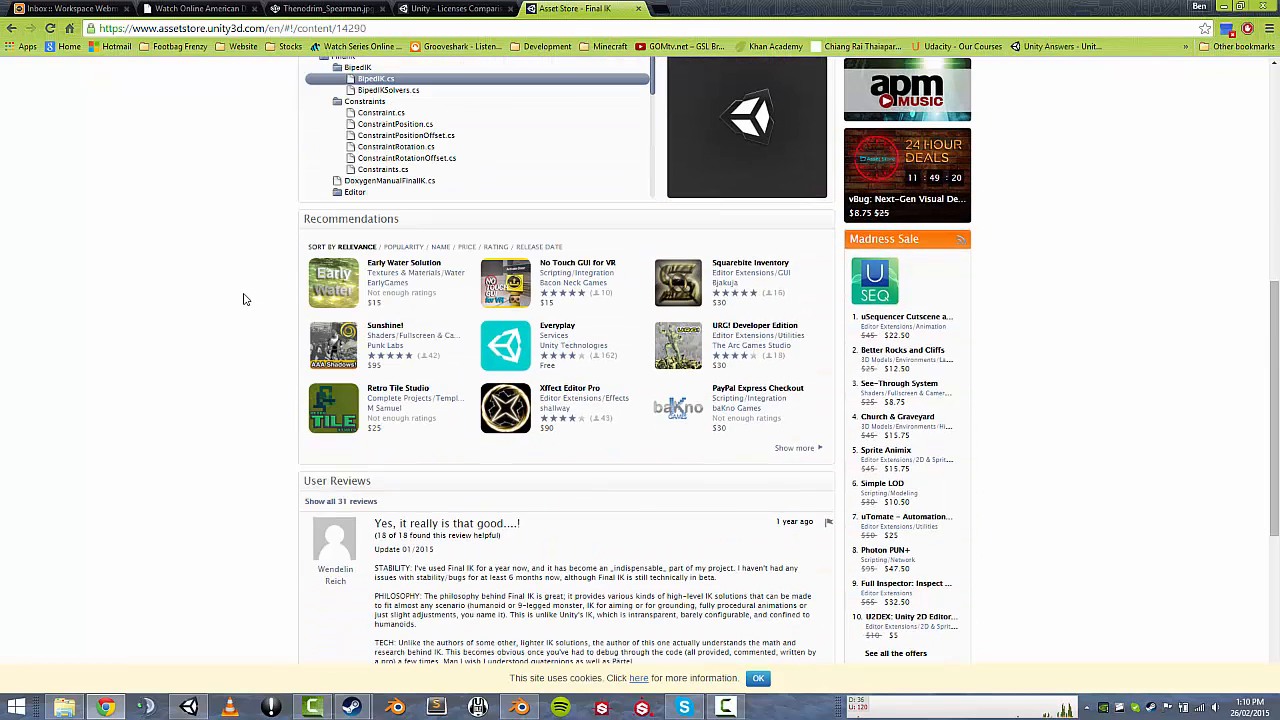
scroll(243, 300, up, 5)
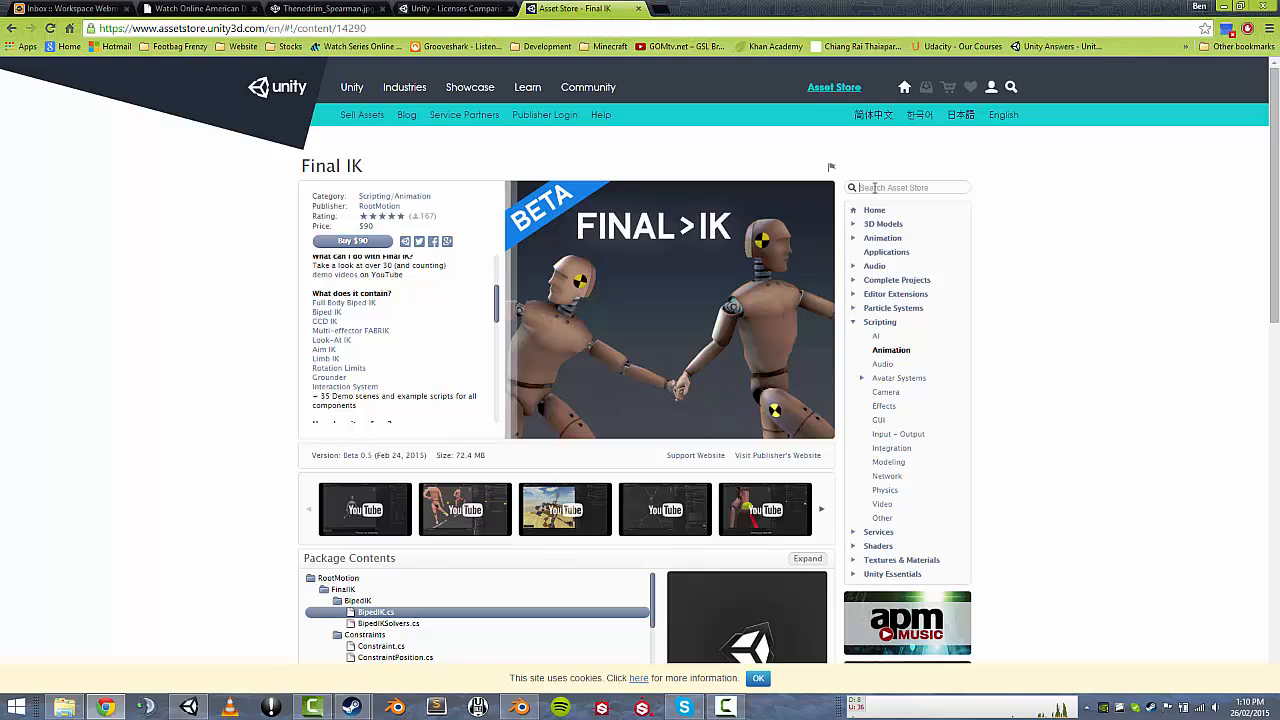
Search for 'ik' and review the free Inverse Kinematics asset page.
text(ik)
key(Return)
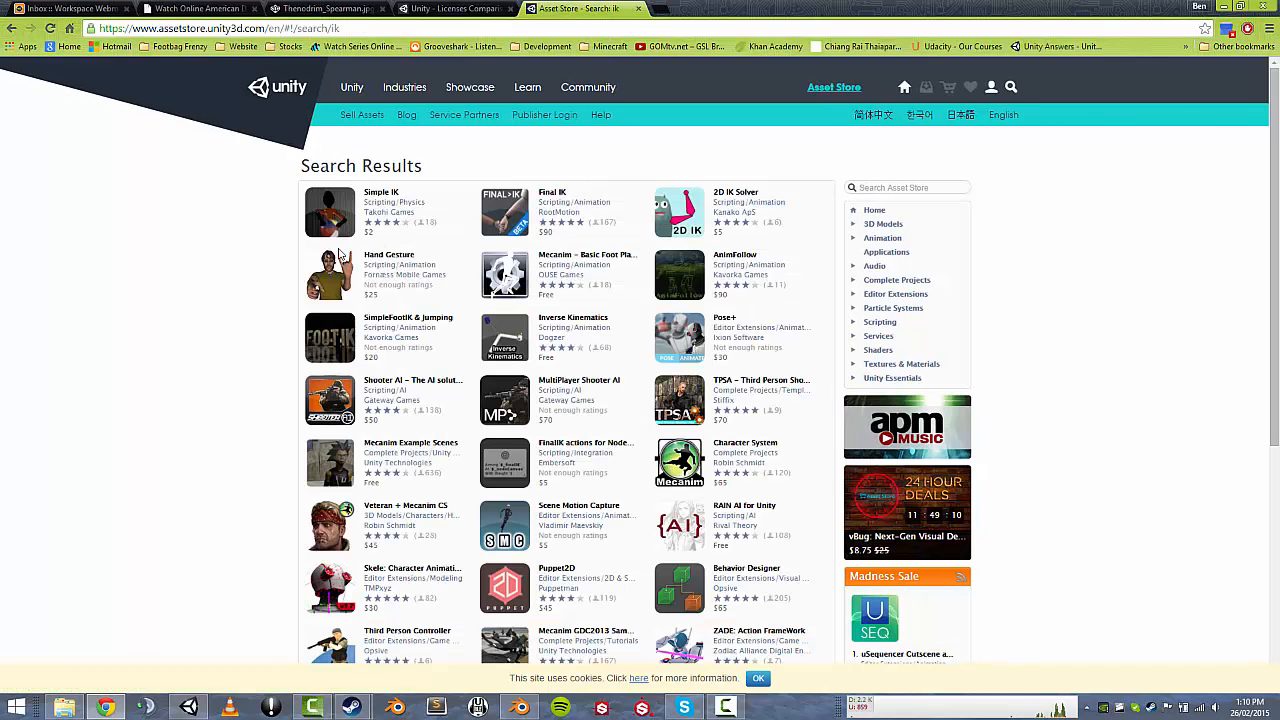
scroll(226, 261, down, 2)
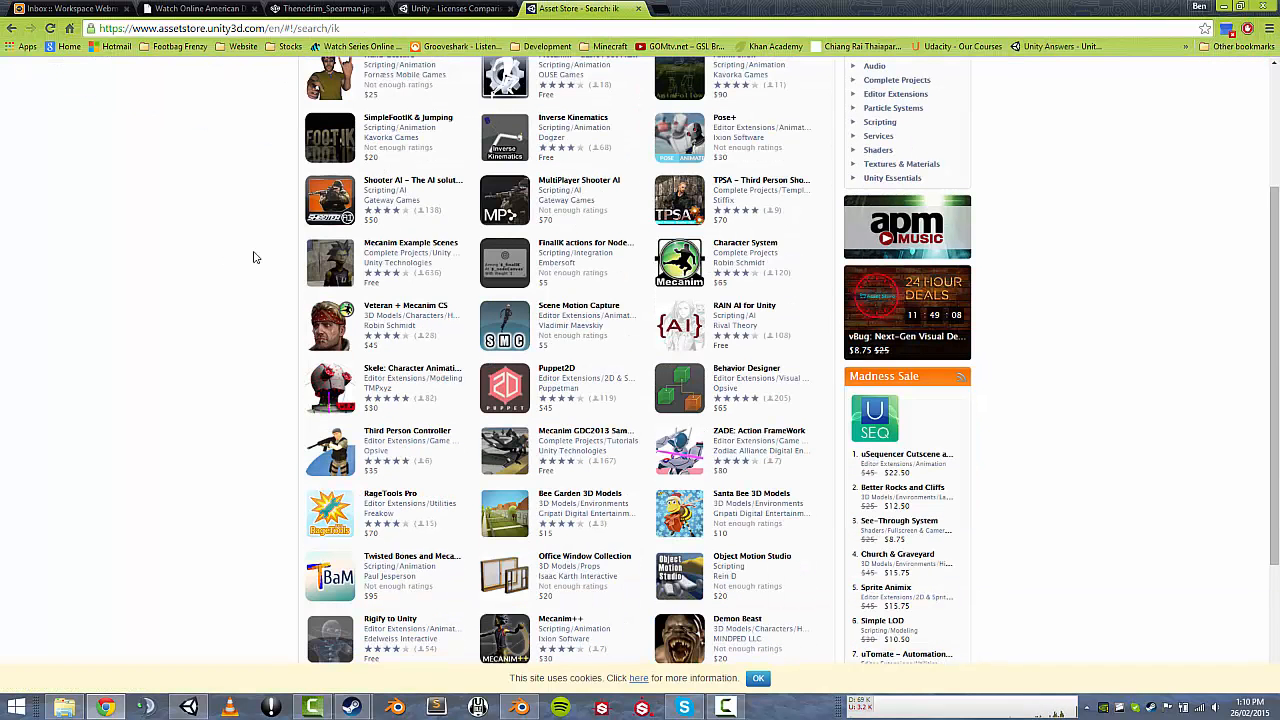
click(553, 121)
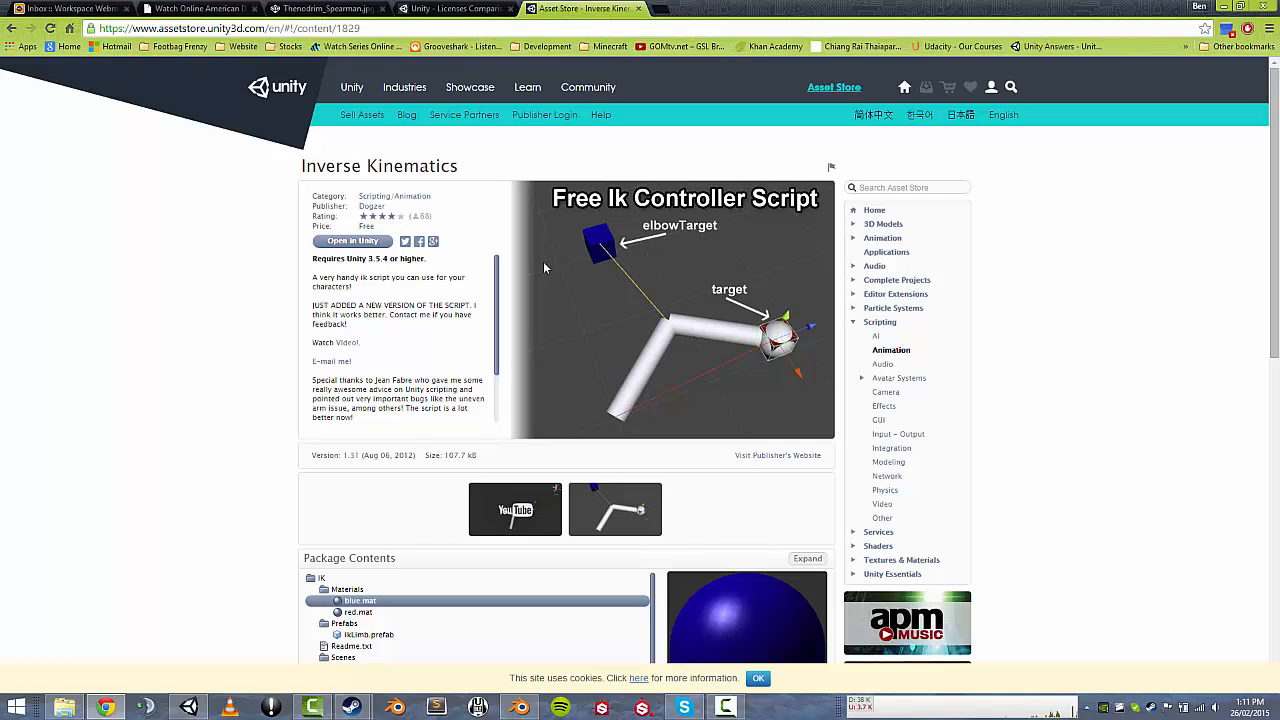
drag(518, 165, 611, 260)
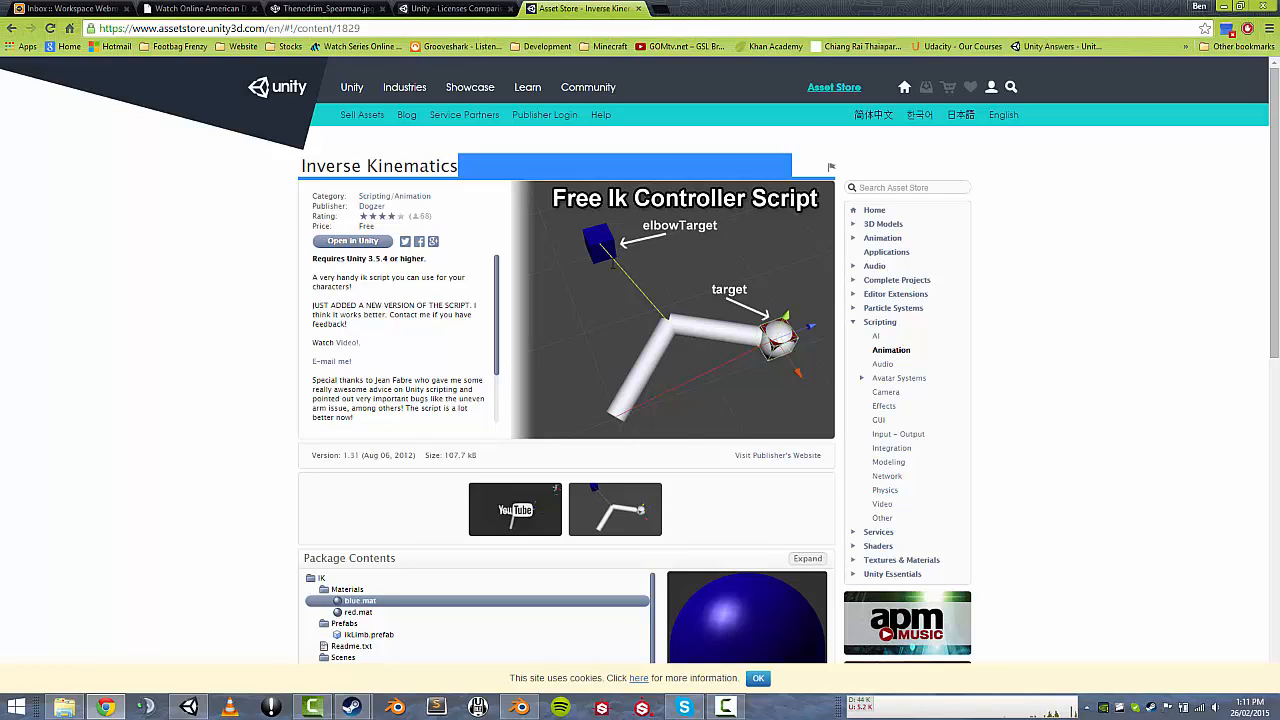
click(676, 318)
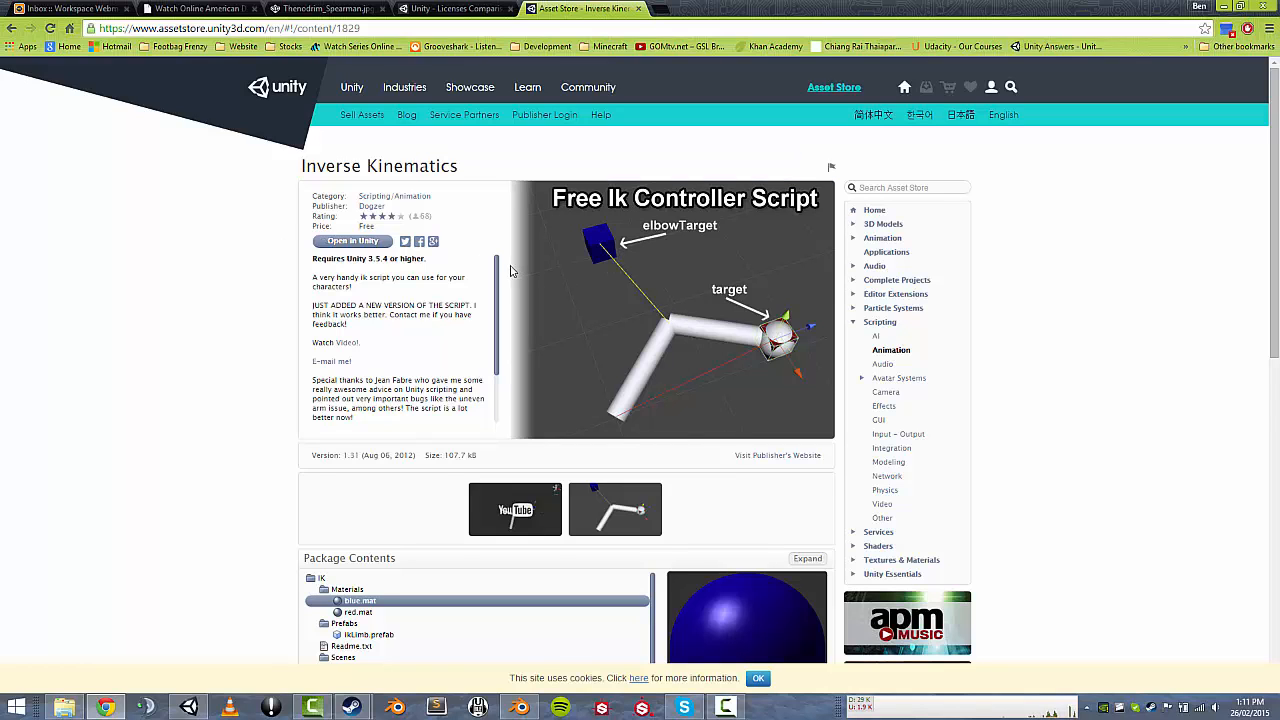
scroll(510, 270, down, 2)
scroll(510, 270, up, 1)
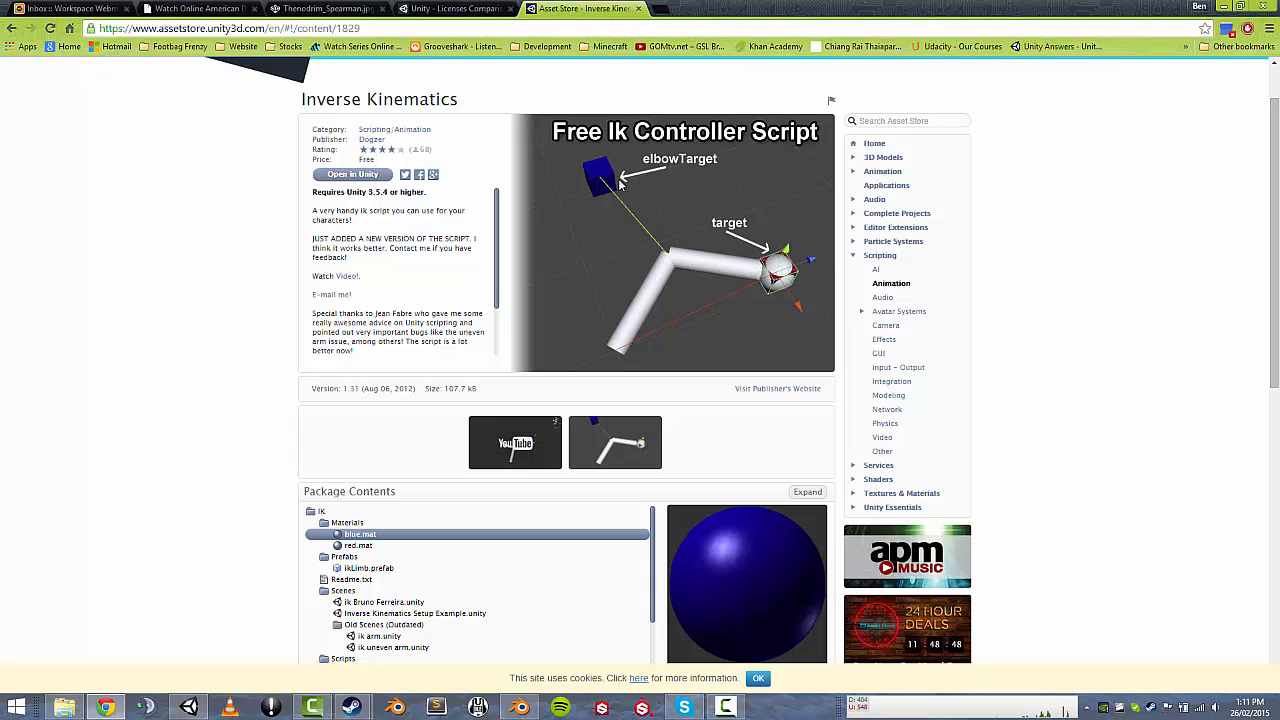
scroll(618, 180, down, 1)
scroll(617, 180, down, 2)
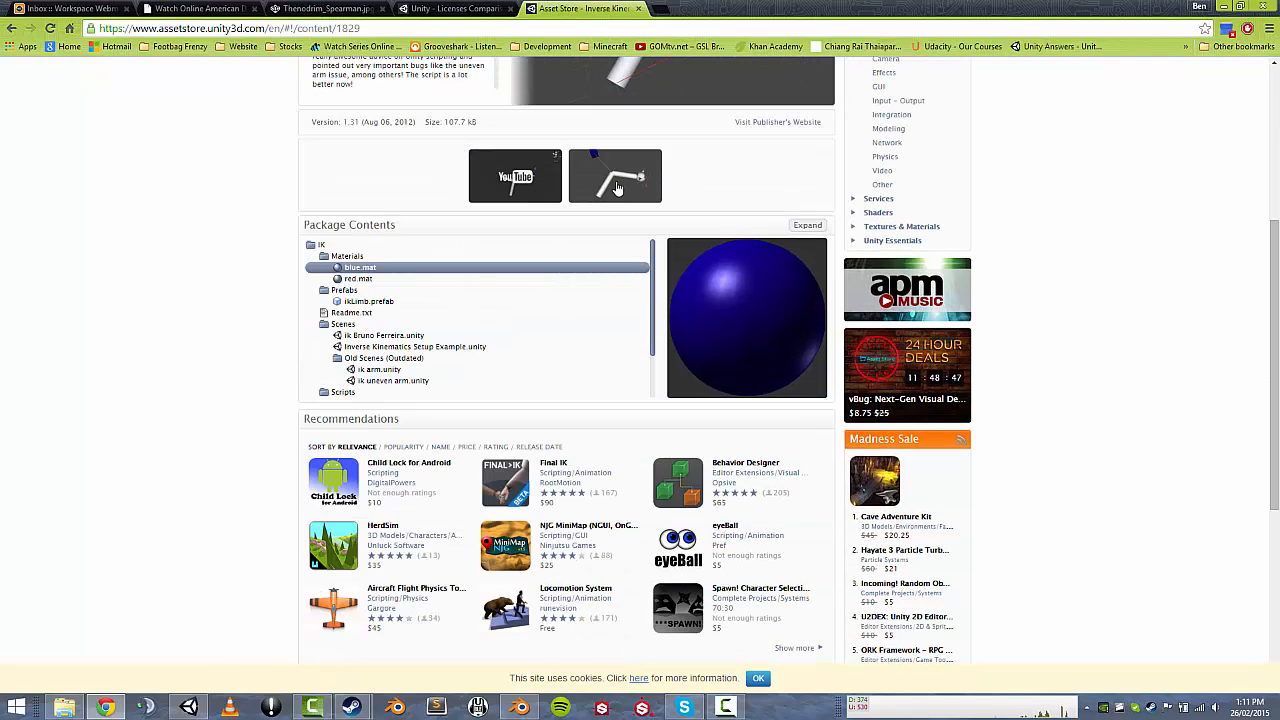
scroll(617, 188, up, 3)
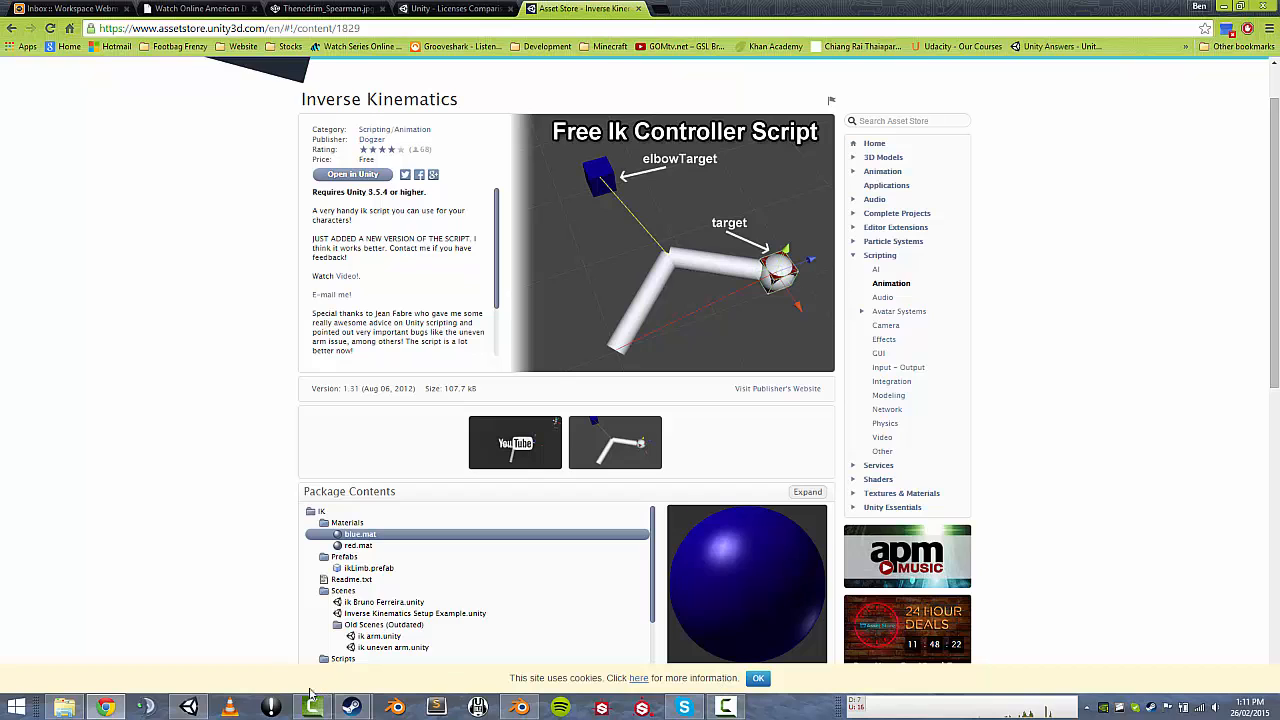
Return to the IK Stuff project and enlarge the import settings to show 1_37Update's nine clips.
mouse_move(190, 709)
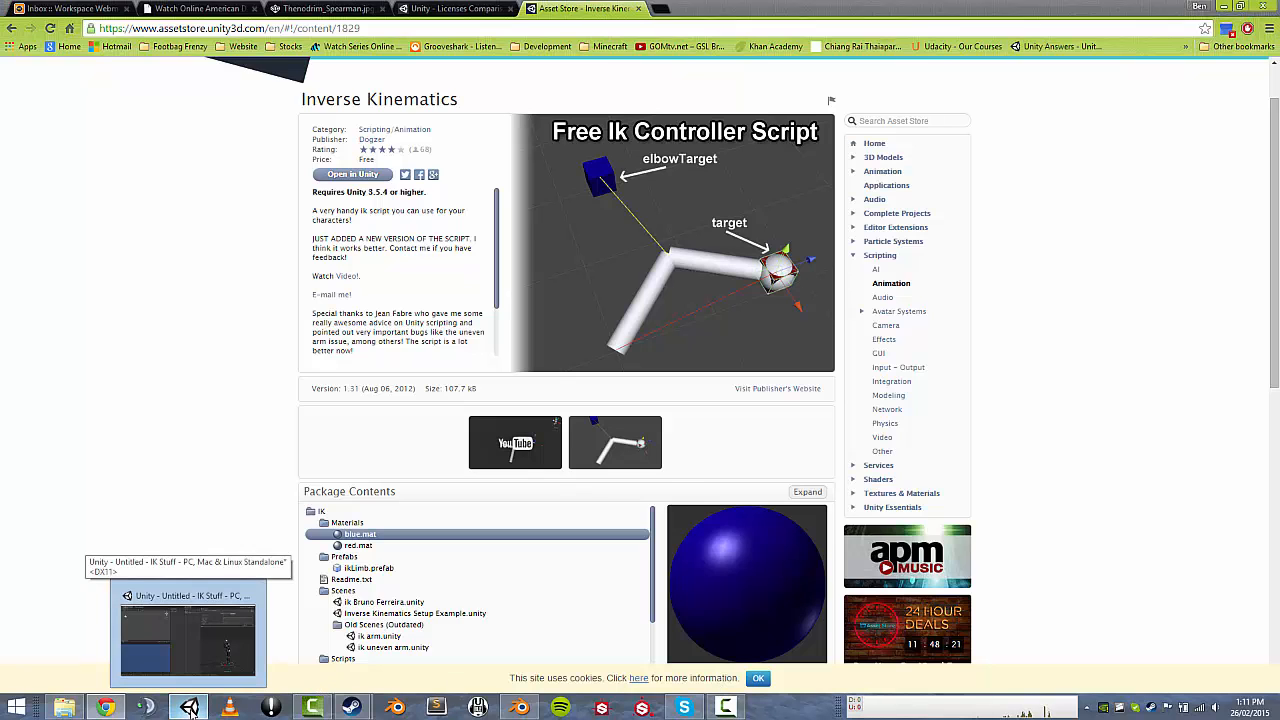
click(188, 640)
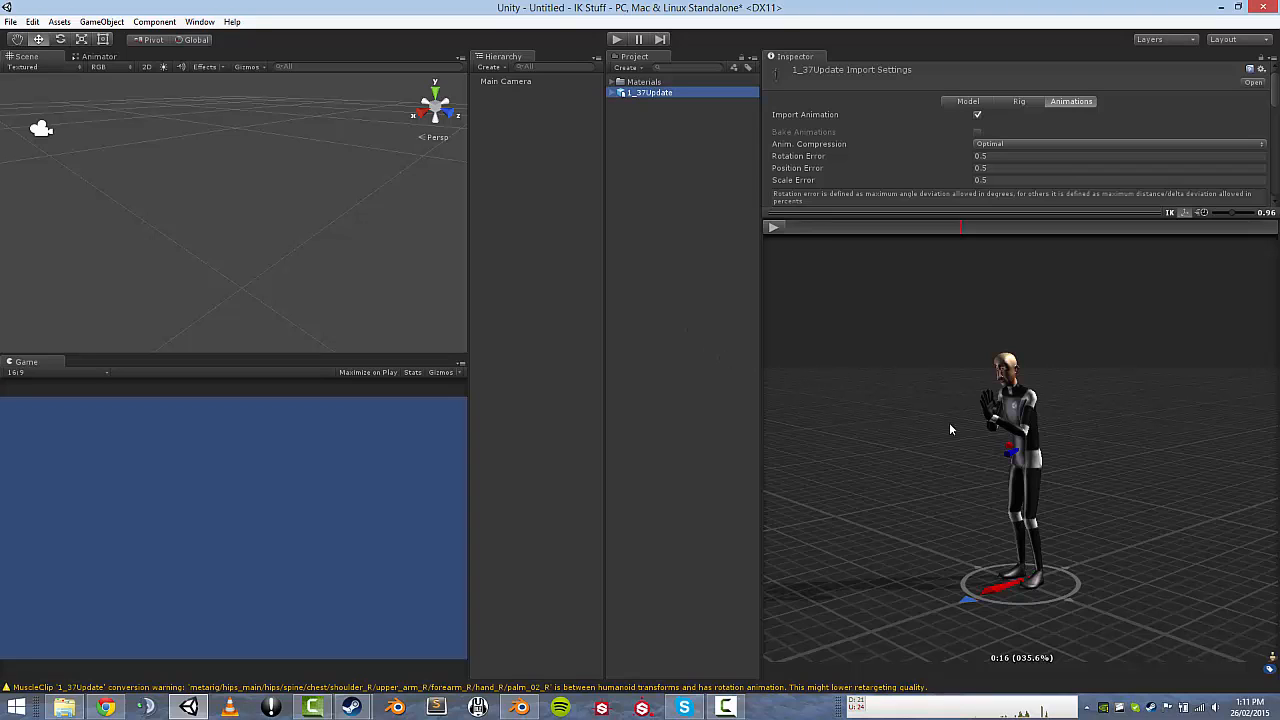
drag(1011, 230, 1021, 344)
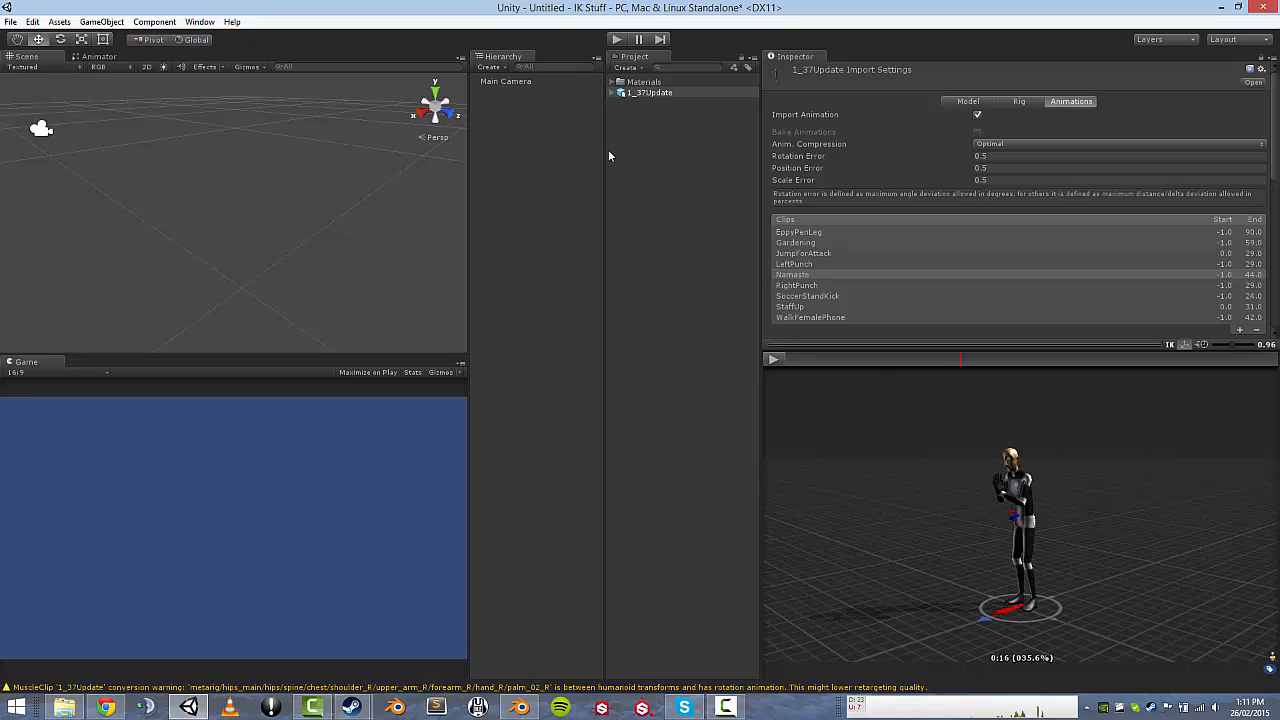
Drag DefaultAvatar.fbx from Animations/Assets/Props Animations/Models/Unity Model into Unity's Project panel.
click(62, 708)
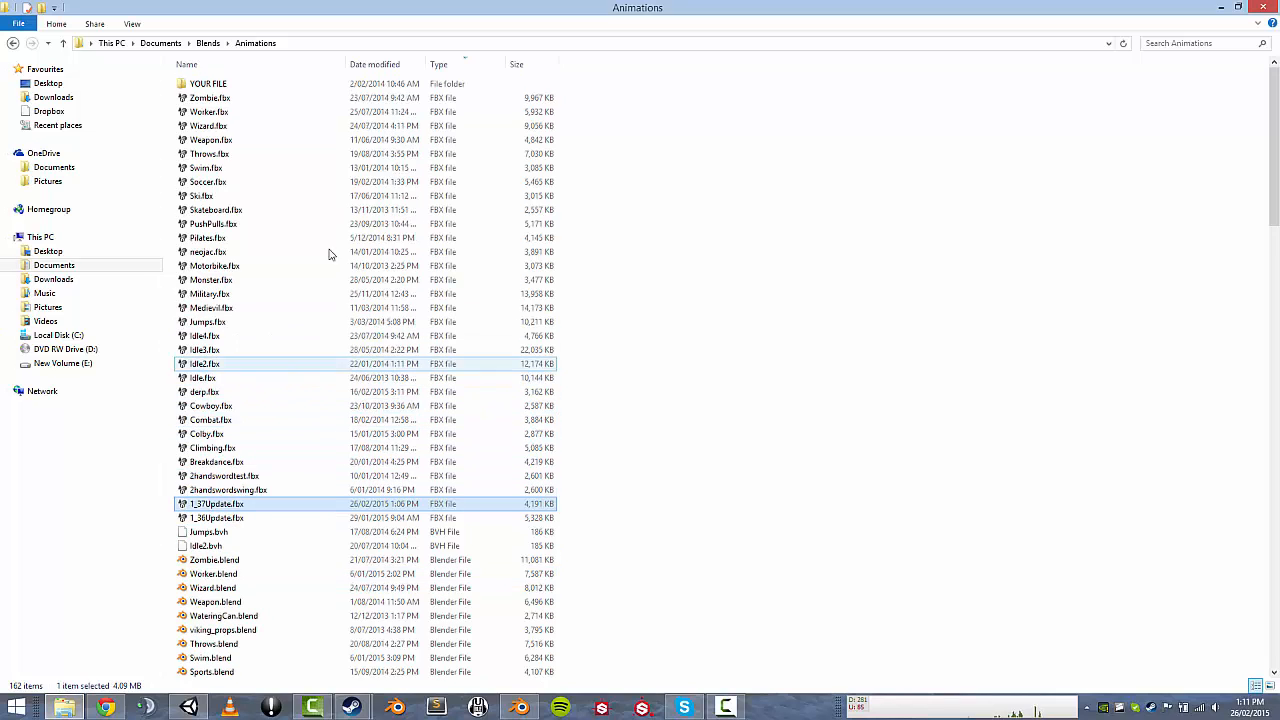
click(172, 43)
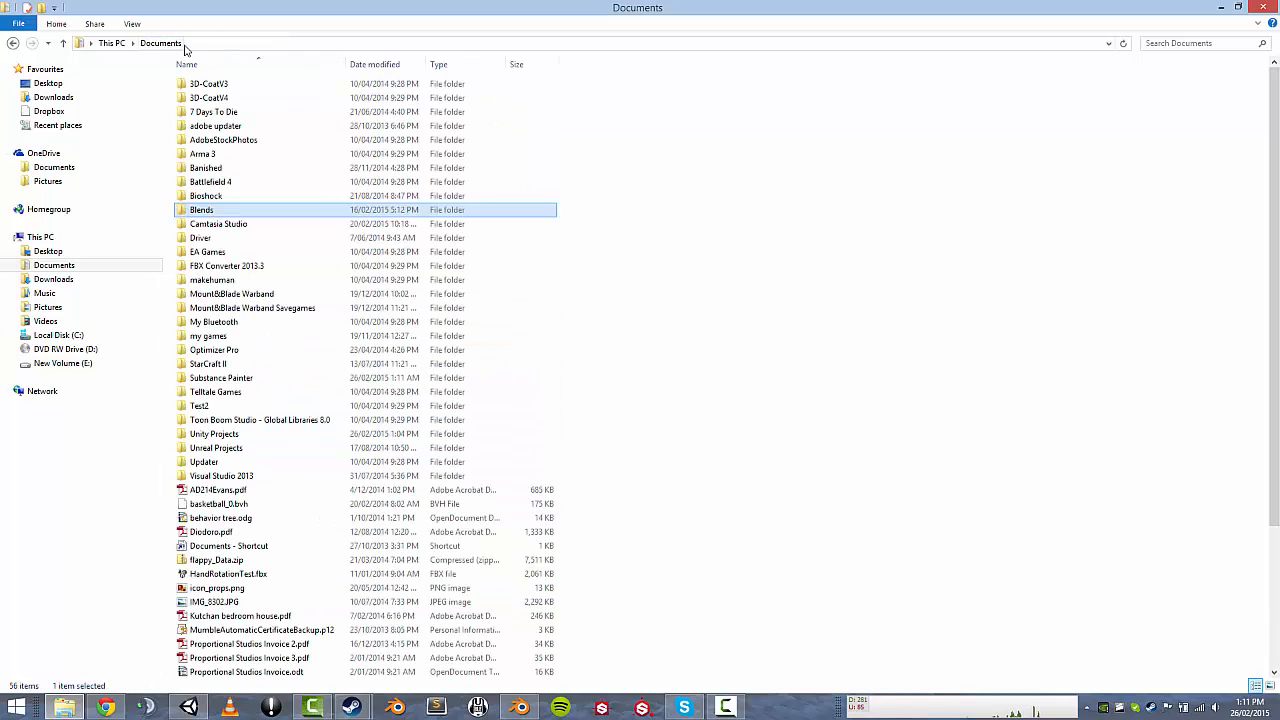
double_click(214, 434)
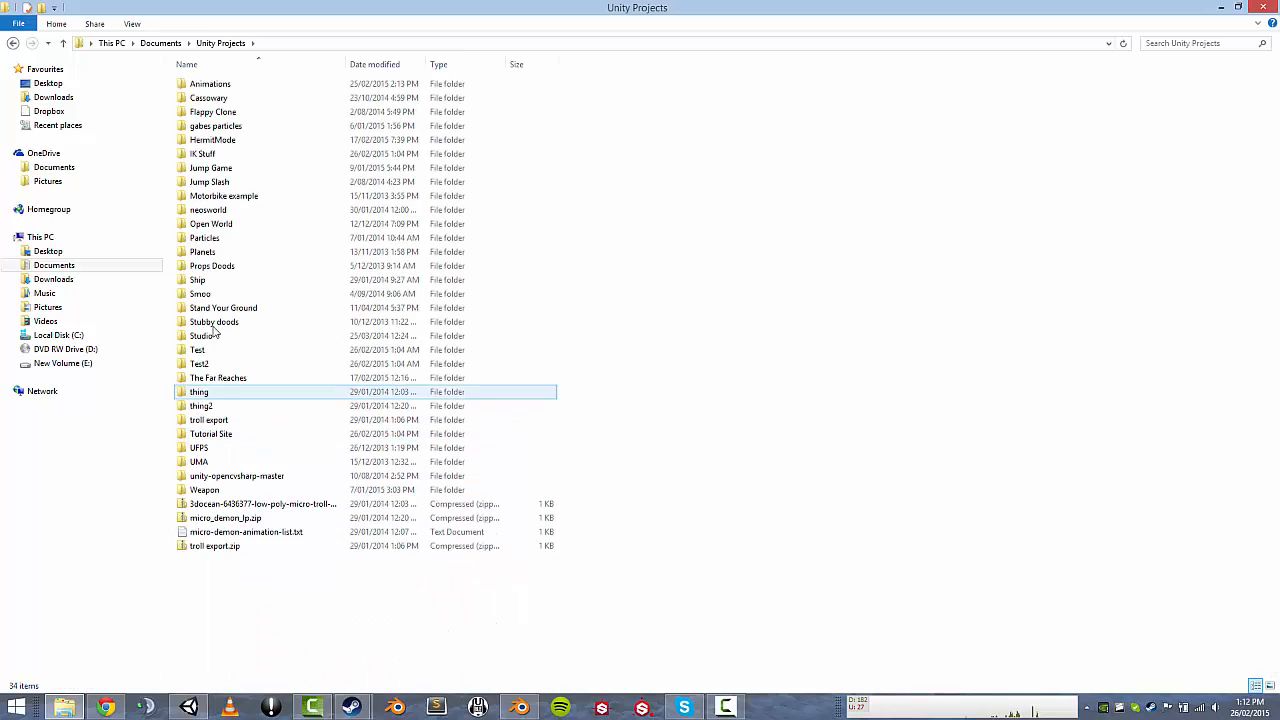
double_click(200, 85)
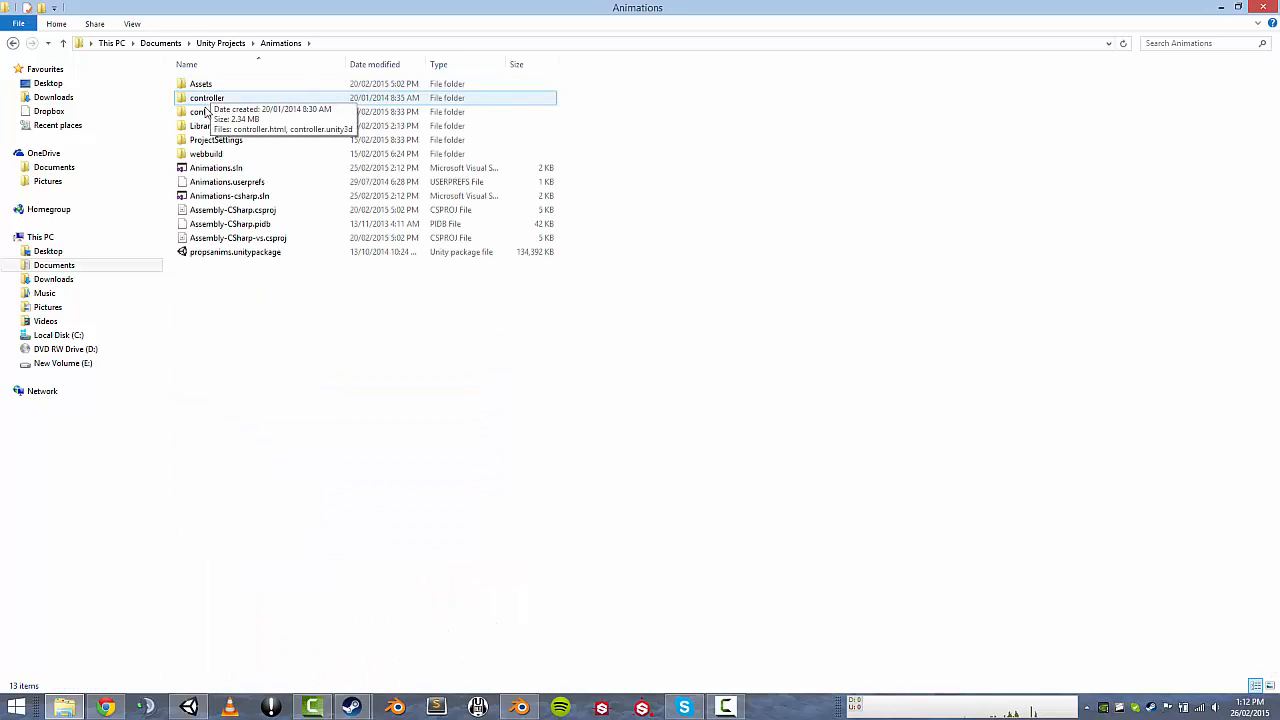
double_click(200, 84)
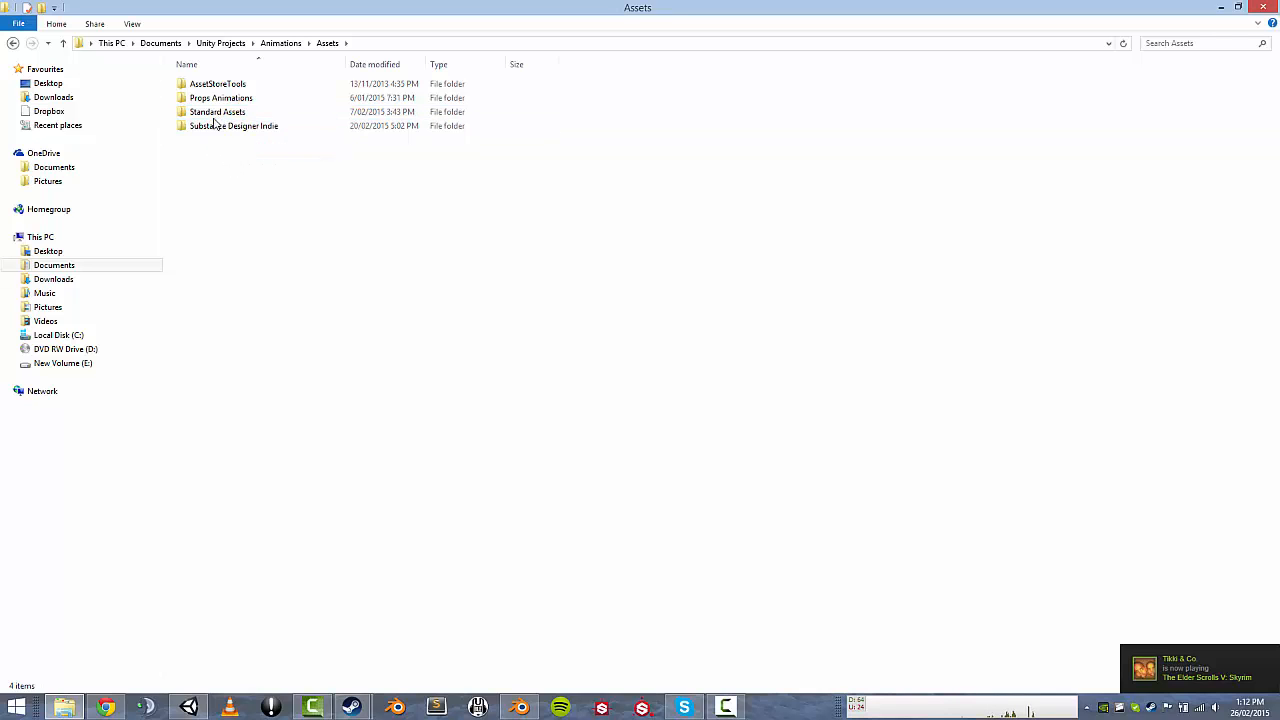
double_click(212, 98)
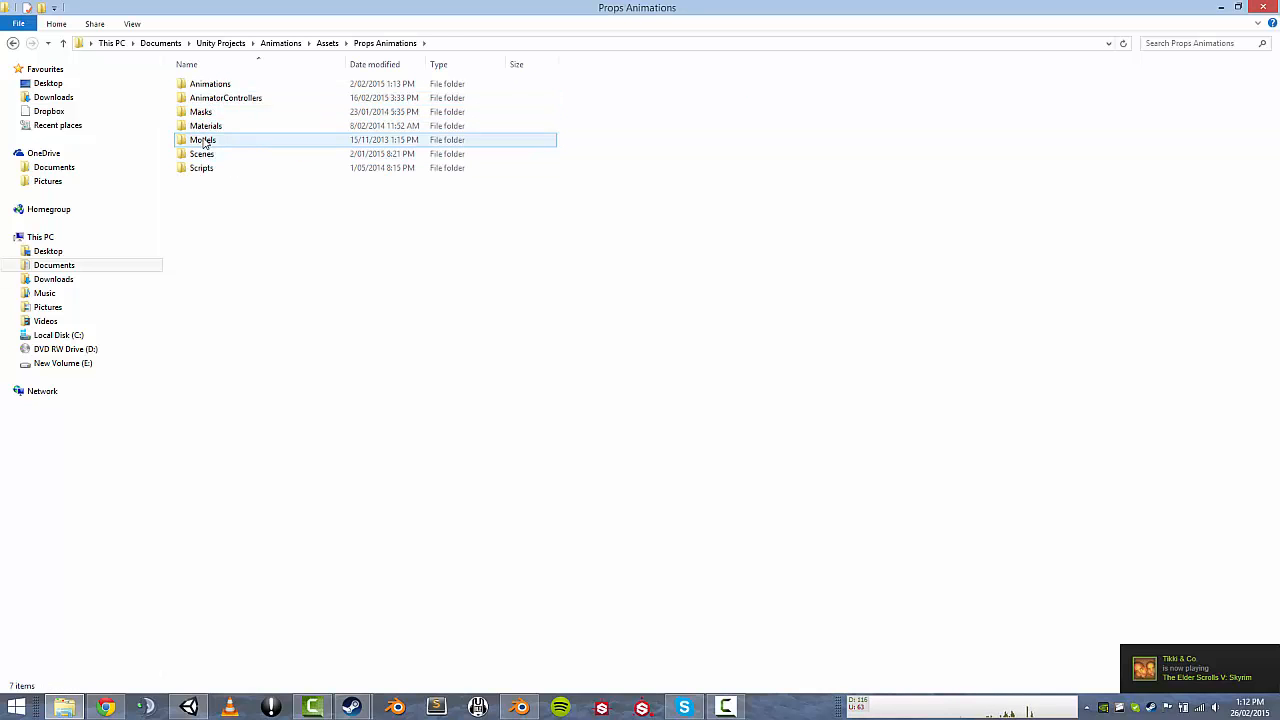
double_click(204, 141)
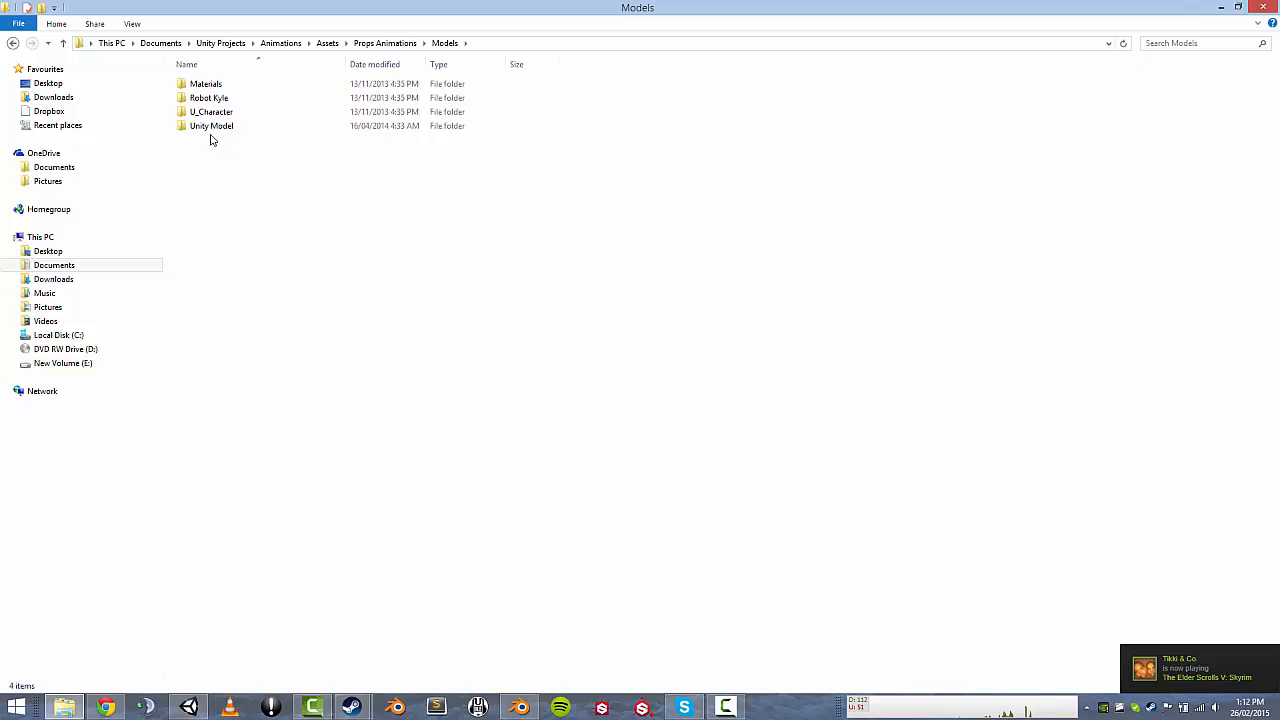
click(201, 128)
double_click(201, 129)
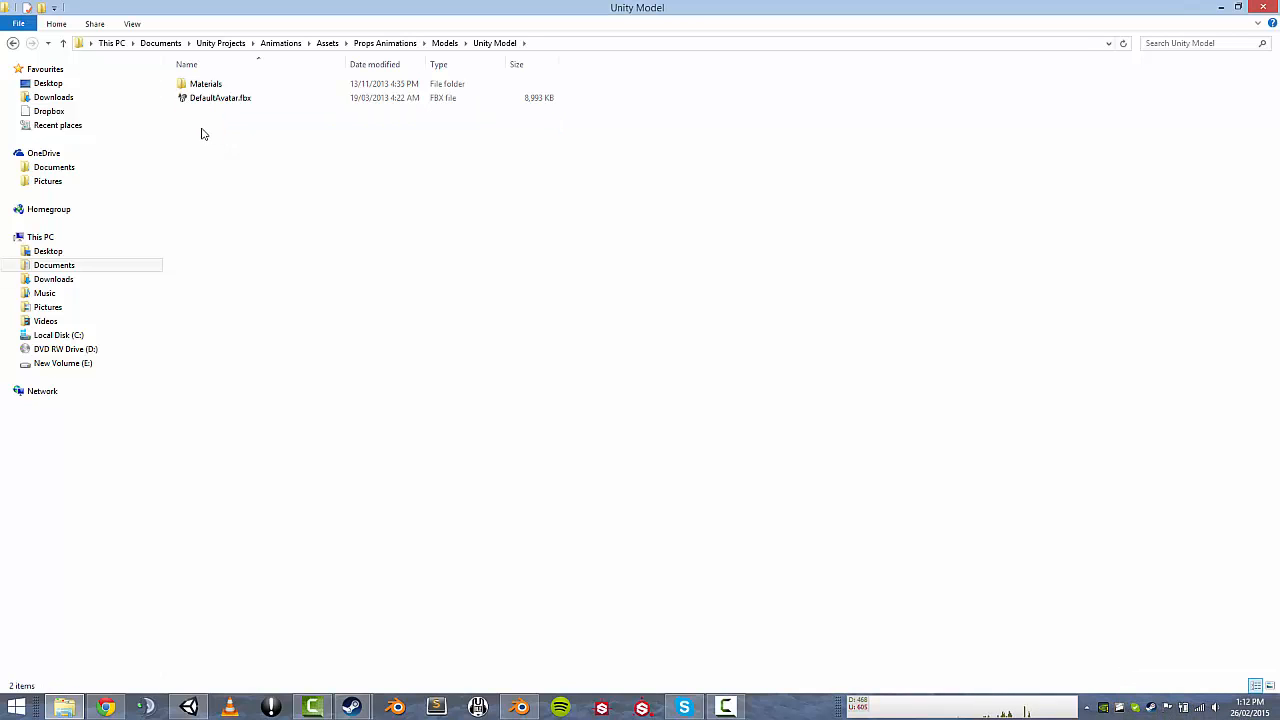
drag(215, 99, 669, 217)
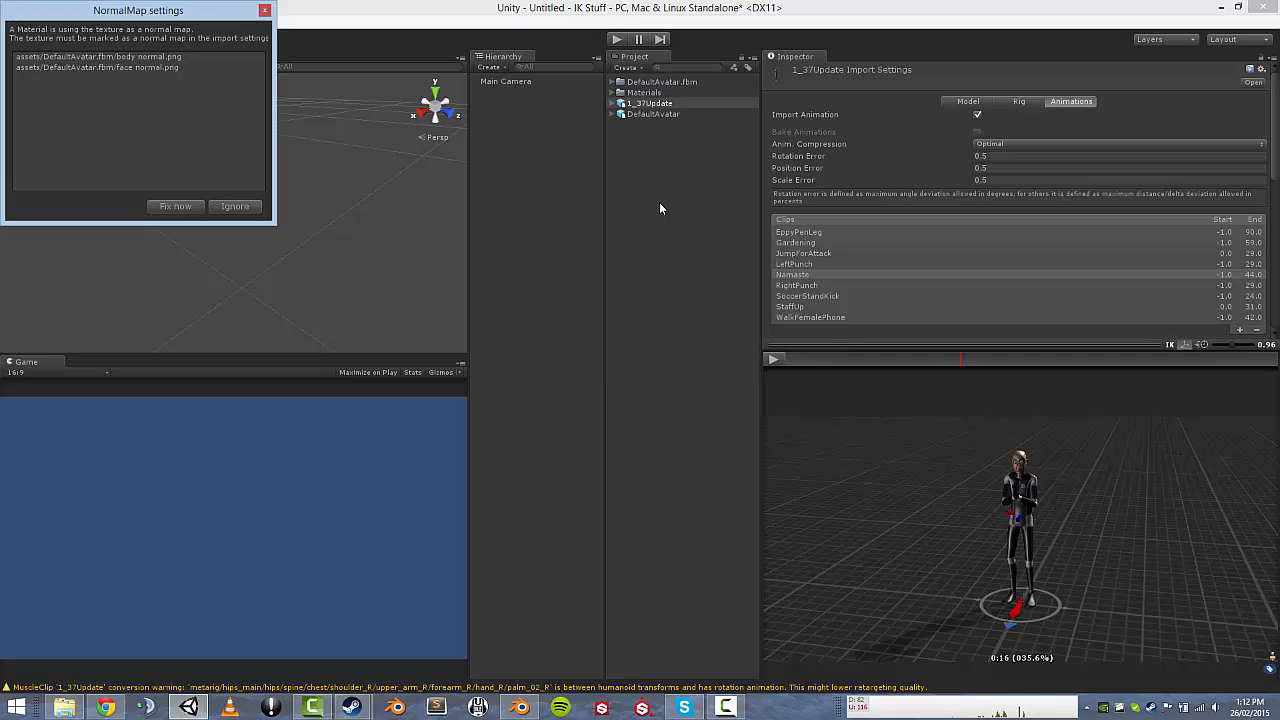
Dismiss the normal map warning and drop the DefaultAvatar character into the scene.
click(234, 206)
click(632, 115)
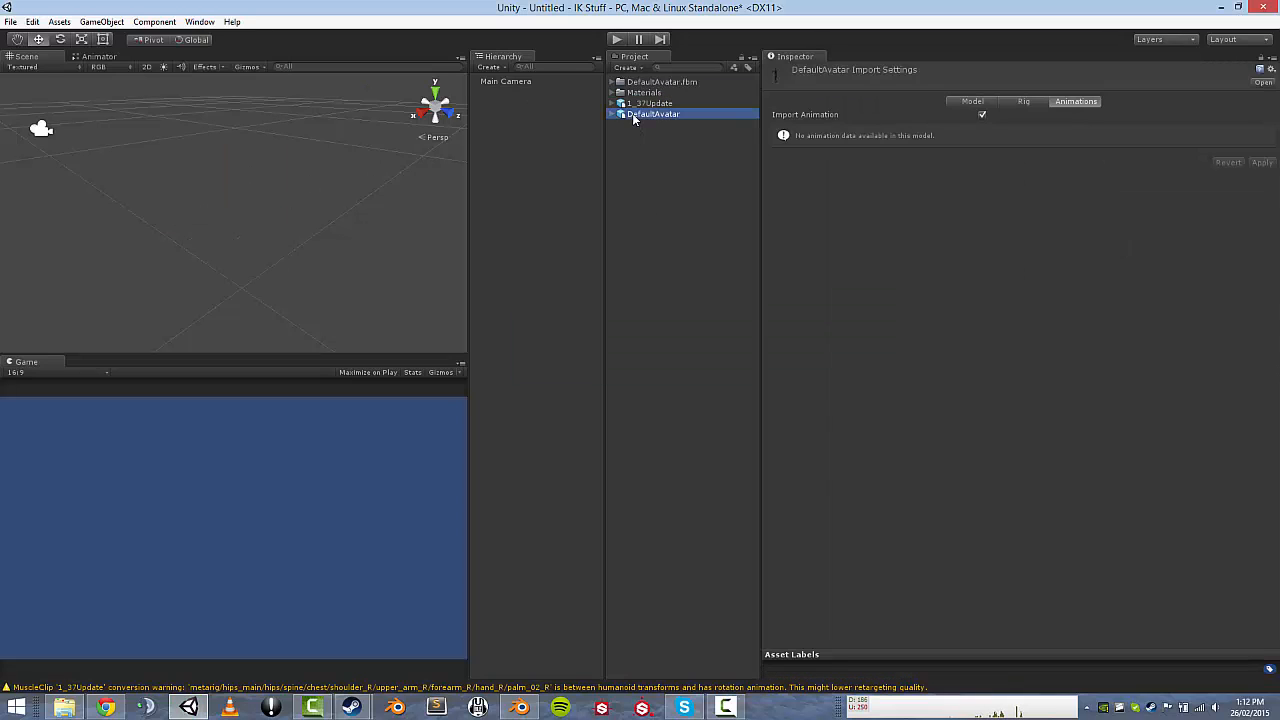
click(963, 102)
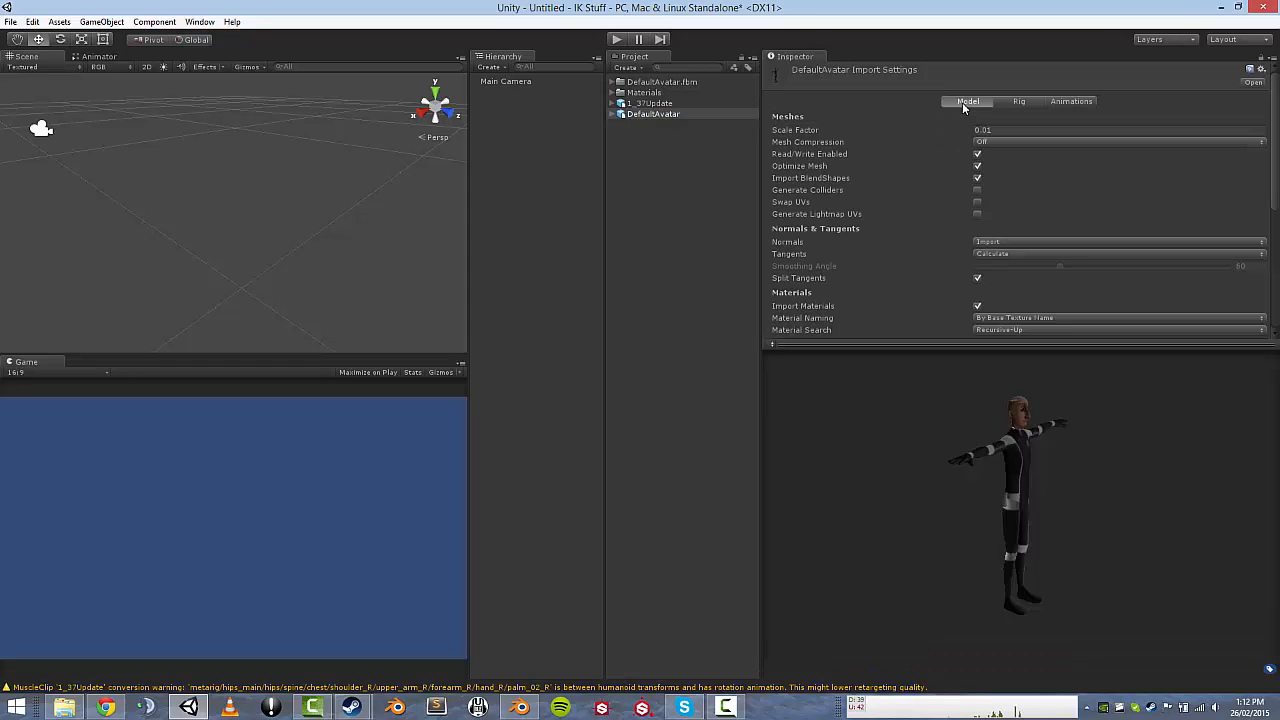
click(1060, 101)
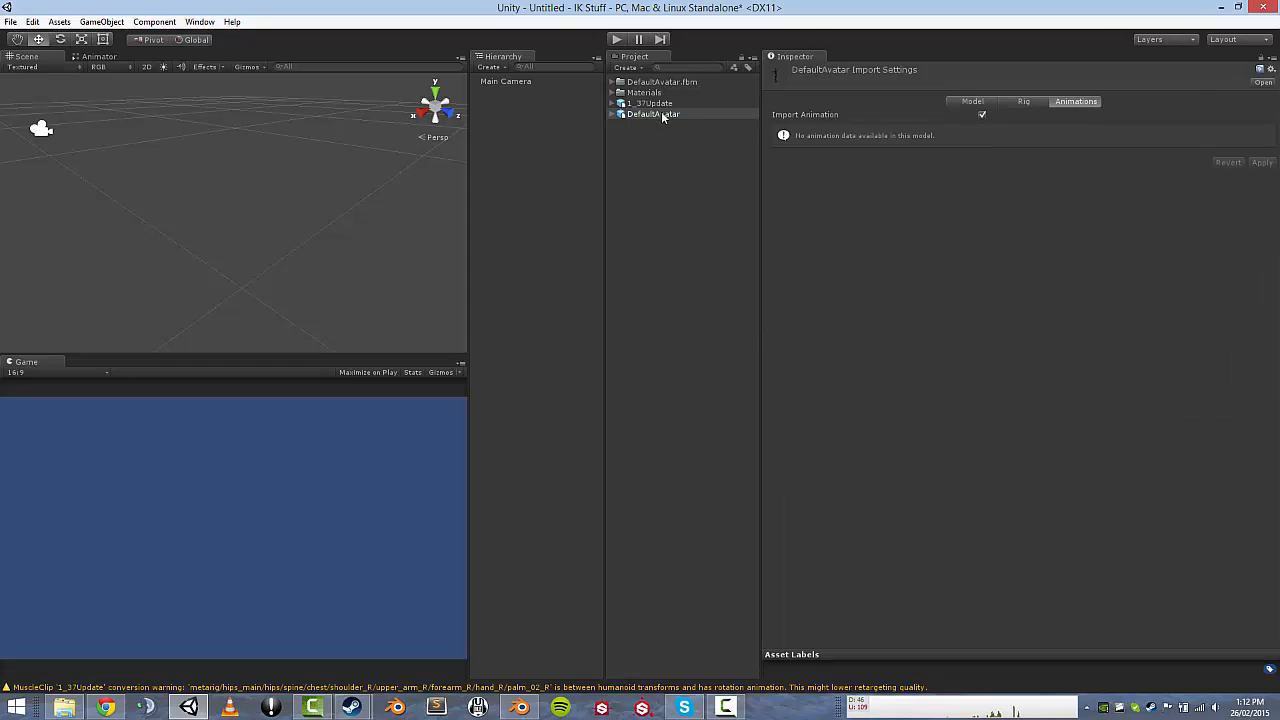
drag(661, 111, 278, 243)
scroll(290, 234, up, 8)
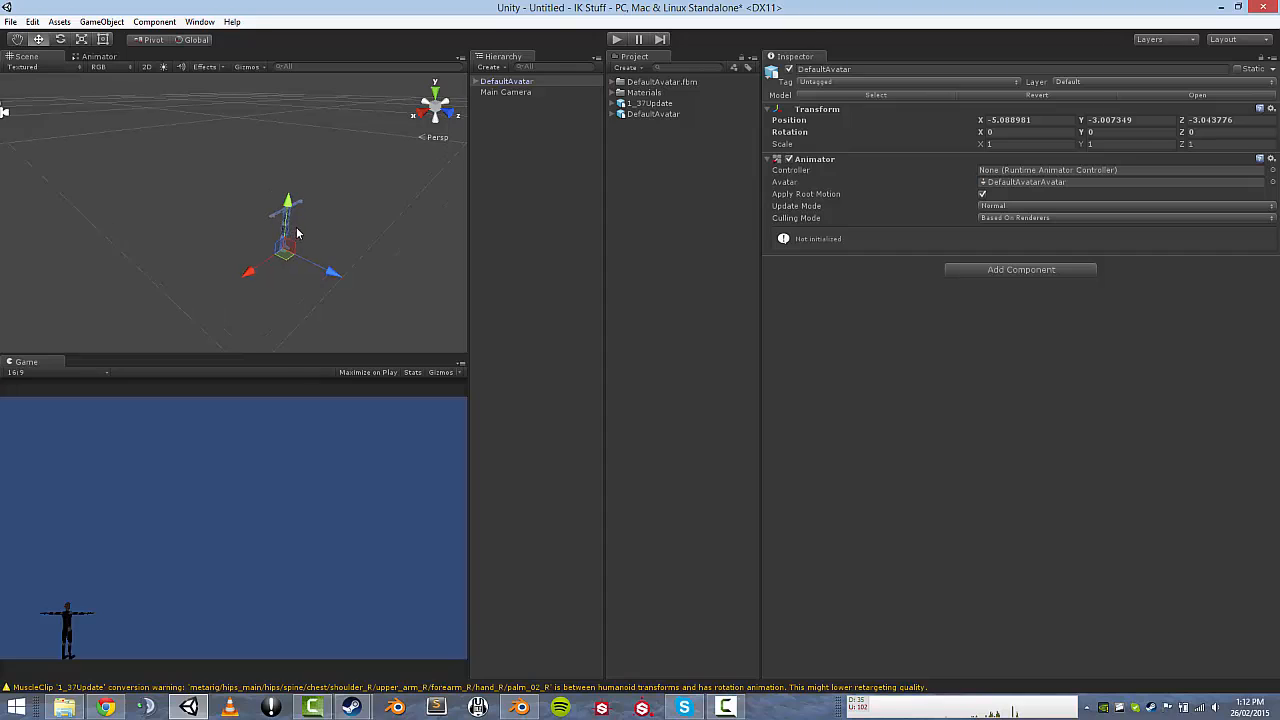
middle_drag(307, 228, 275, 102)
middle_drag(292, 186, 261, 272)
scroll(264, 207, down, 1)
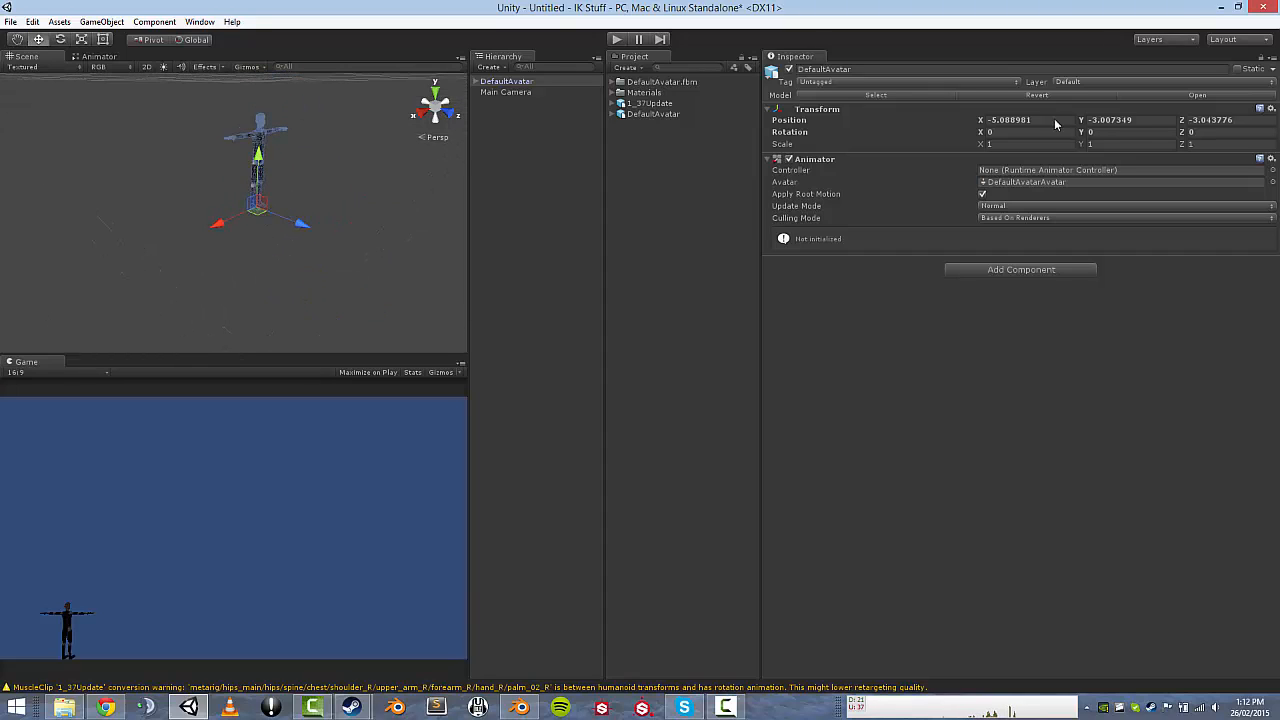
Reset DefaultAvatar's Transform position to 0, 0, 0.
click(1010, 120)
text(0)
key(Tab)
text(0)
key(Tab)
text(0)
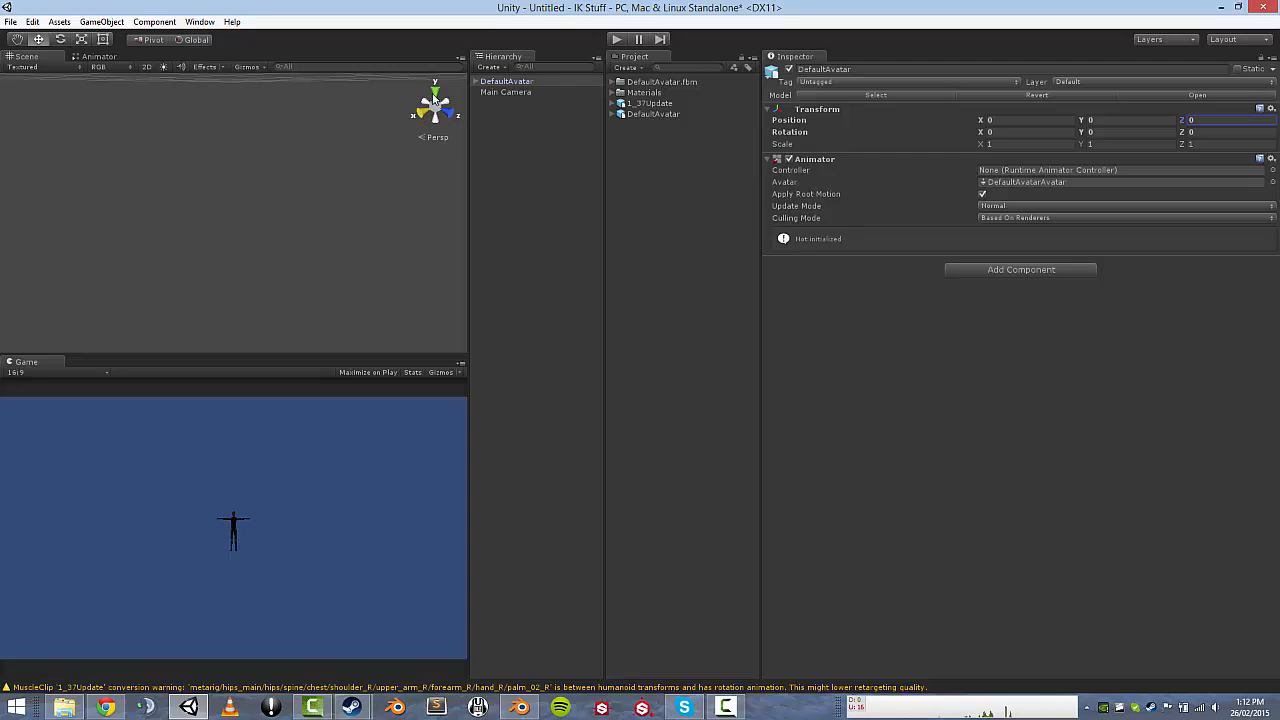
text(f)
scroll(300, 125, up, 2)
middle_drag(300, 124, 299, 131)
Create an animator controller named IKthing and open it in the Animator.
click(623, 150)
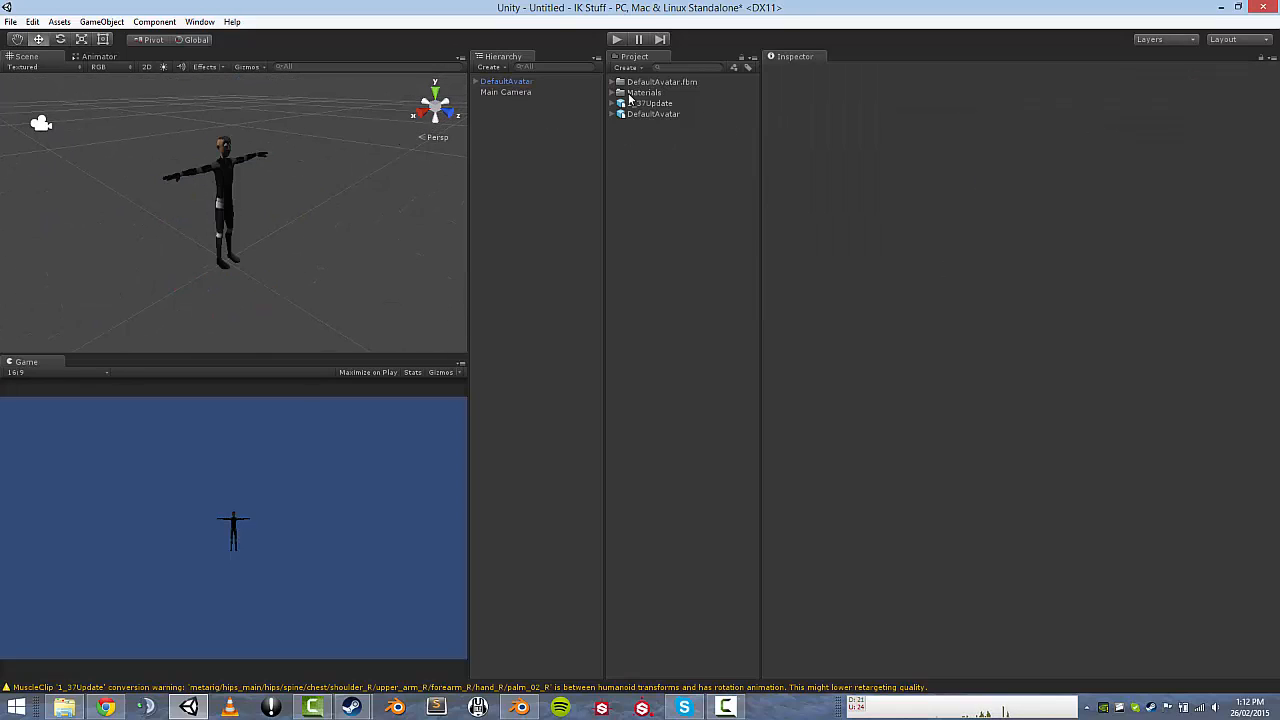
click(626, 67)
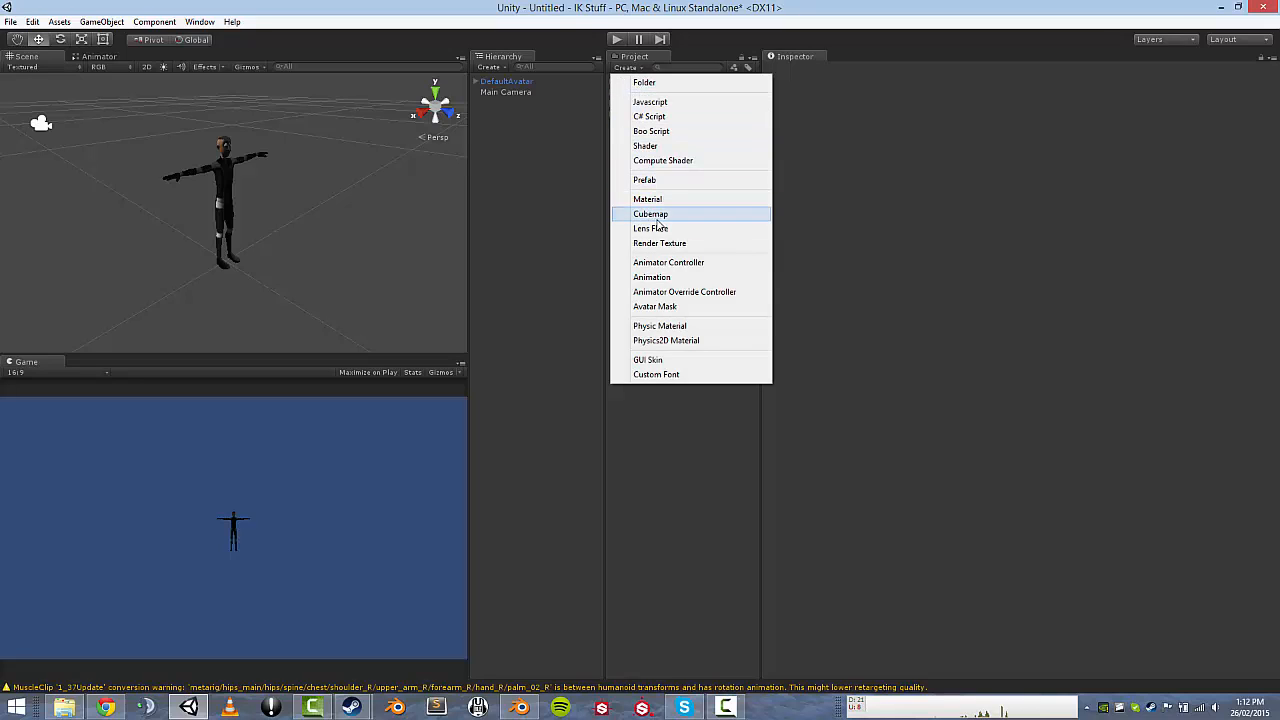
click(666, 262)
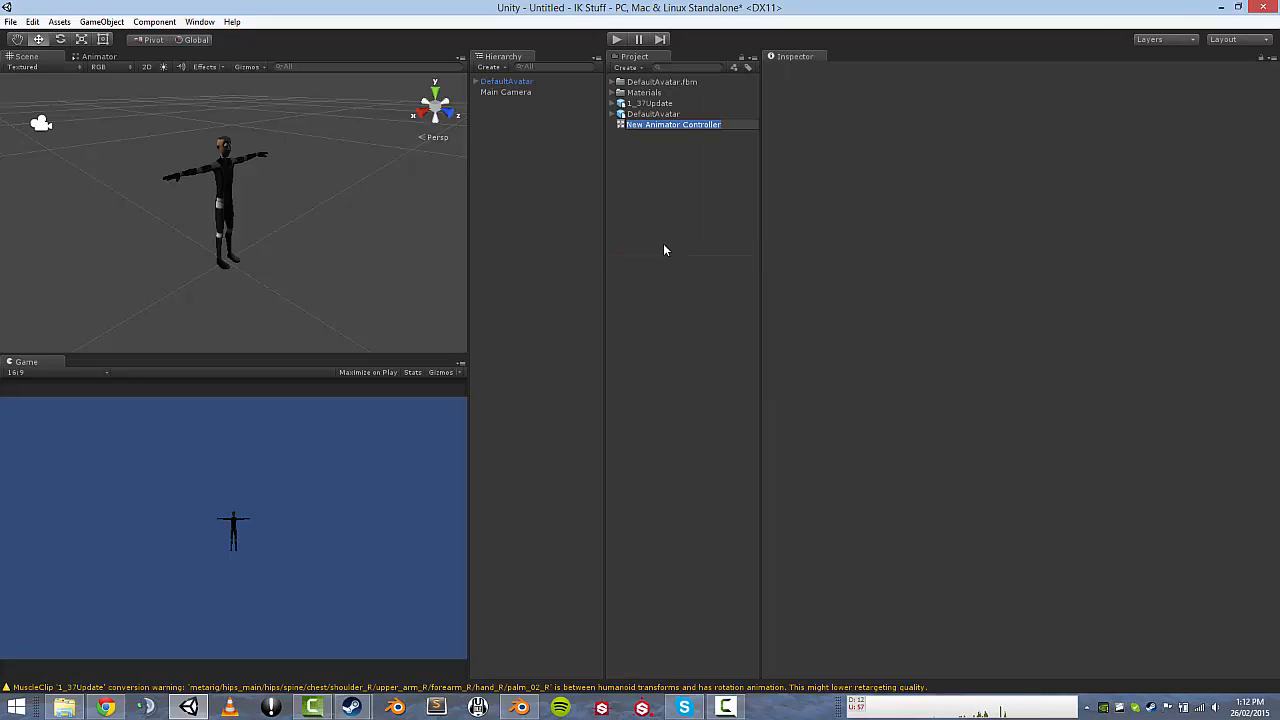
text(IK)
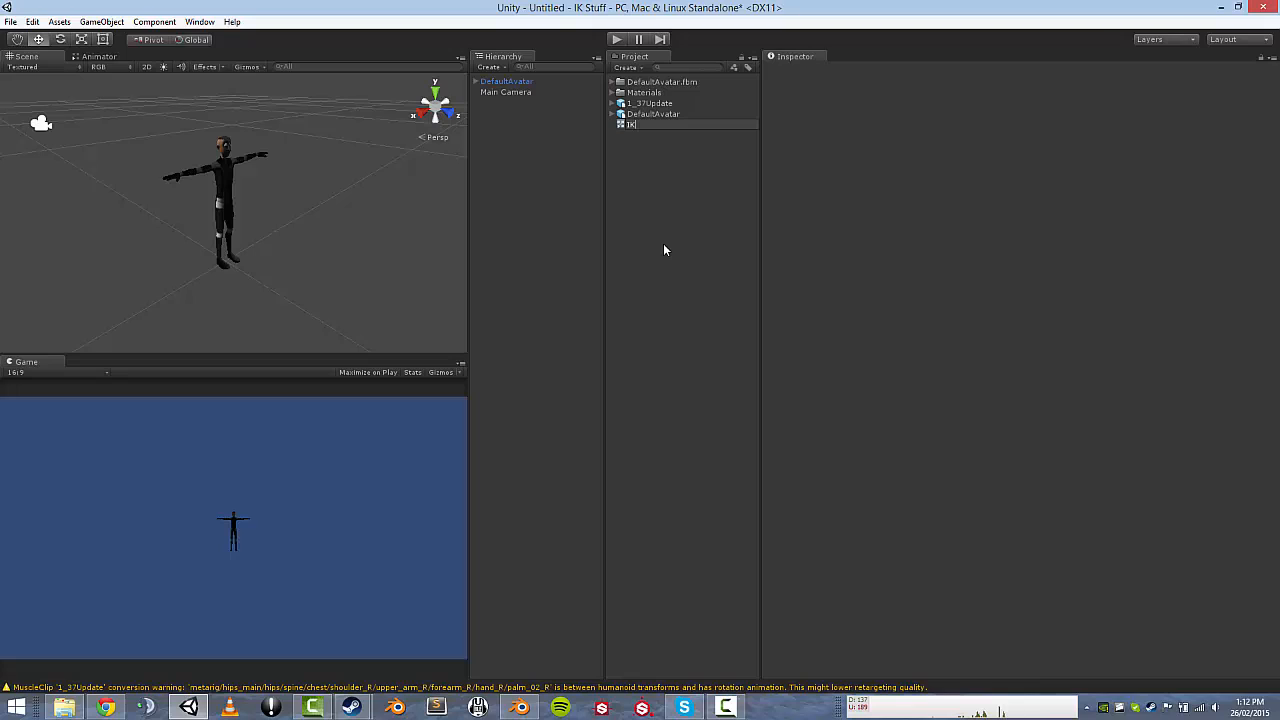
text(thing)
key(Return)
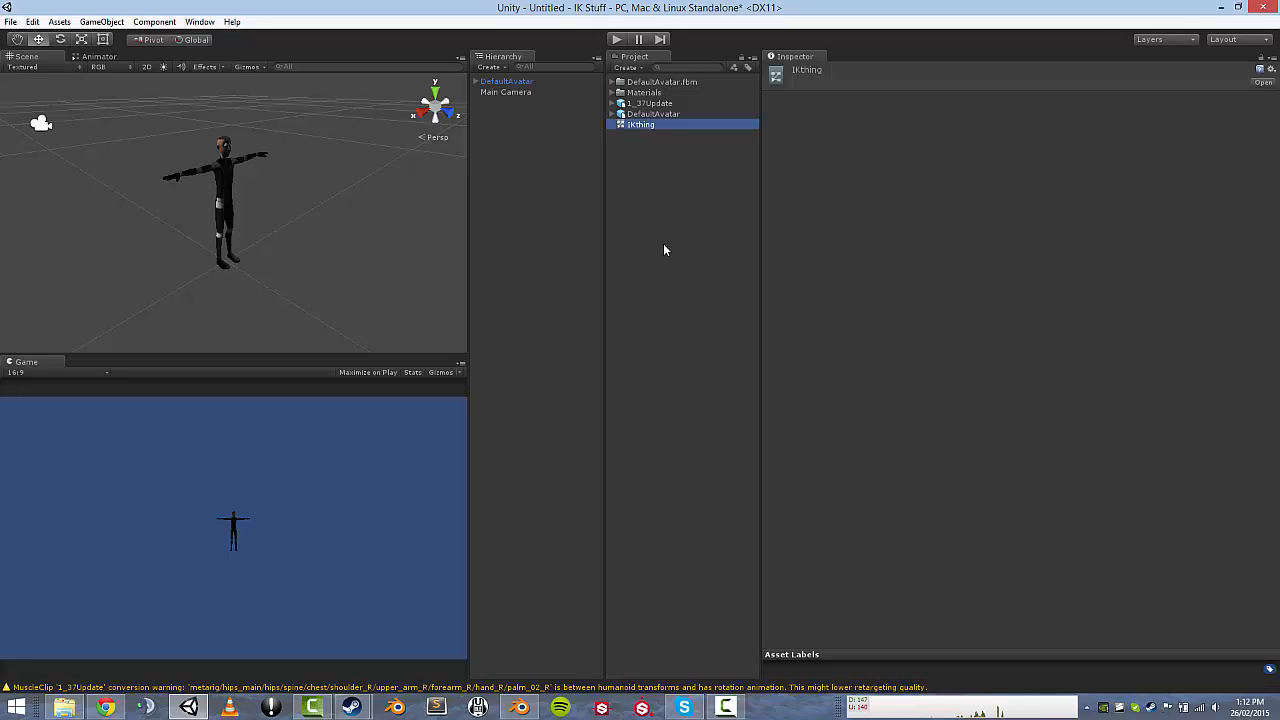
double_click(621, 124)
click(613, 103)
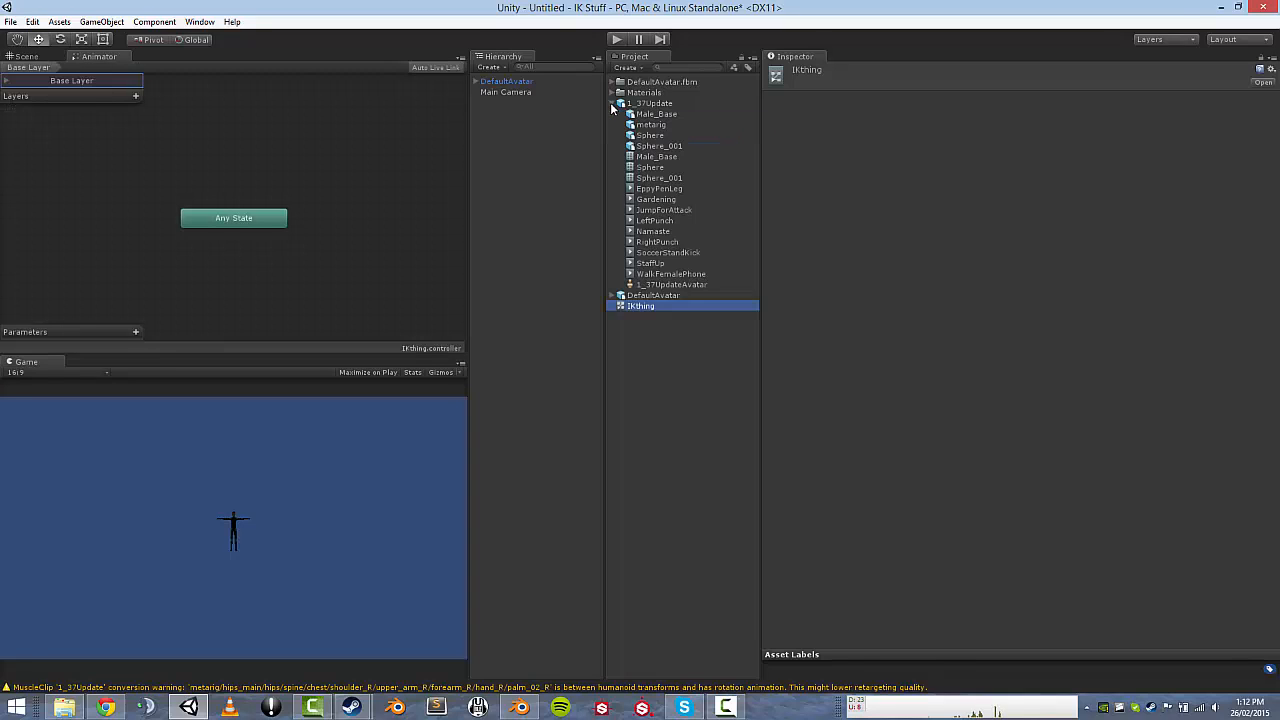
click(612, 104)
click(736, 115)
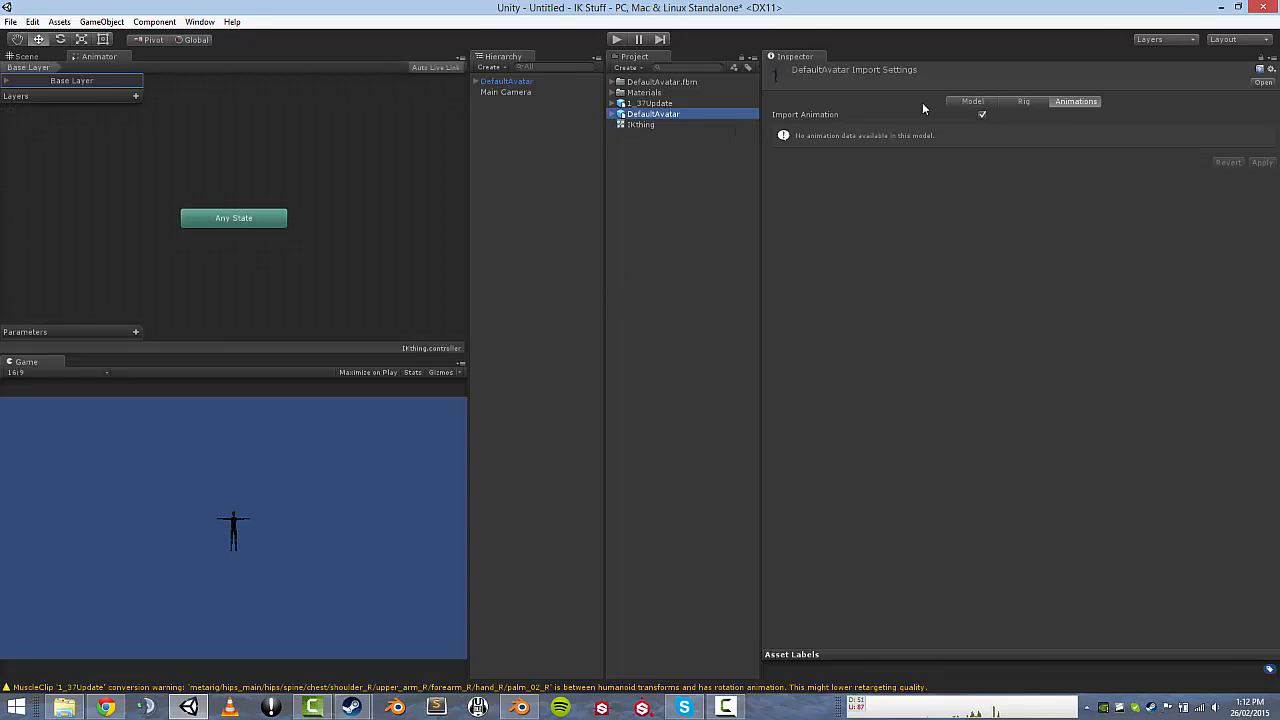
Set DefaultAvatar's rig Animation Type to Humanoid, apply, and finish the avatar configuration.
click(1024, 101)
click(1020, 115)
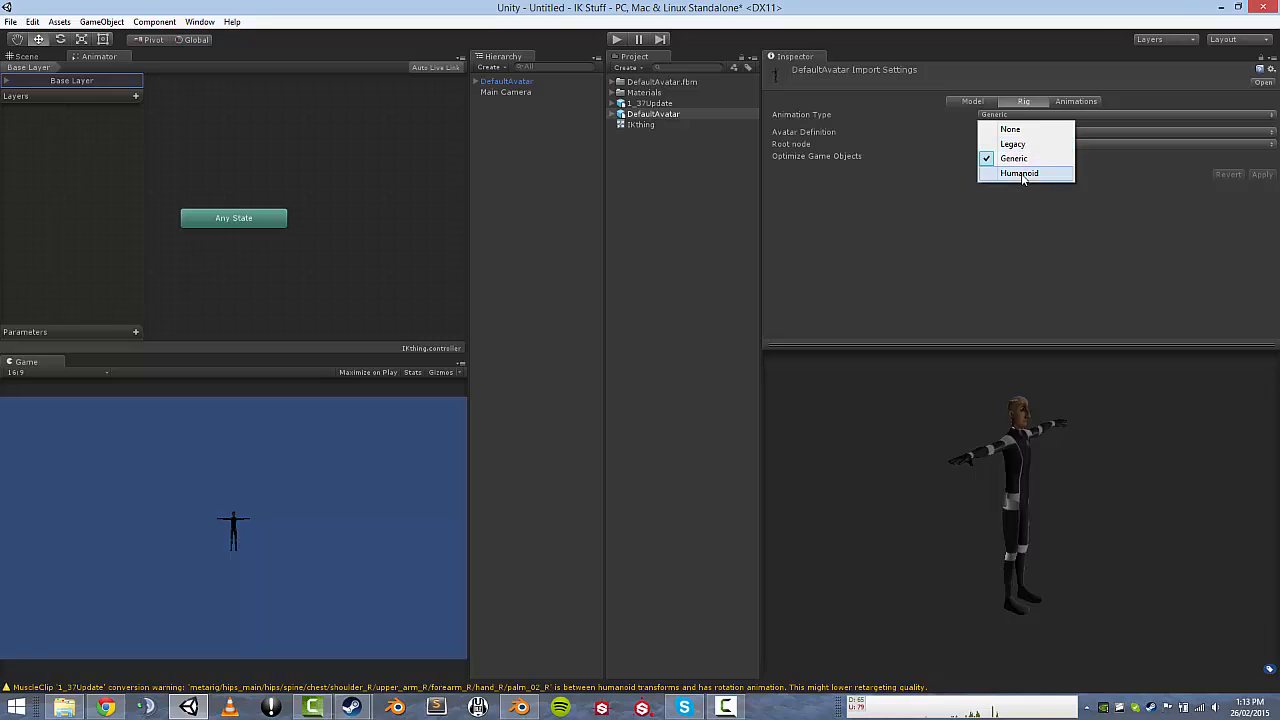
click(1020, 173)
click(1242, 162)
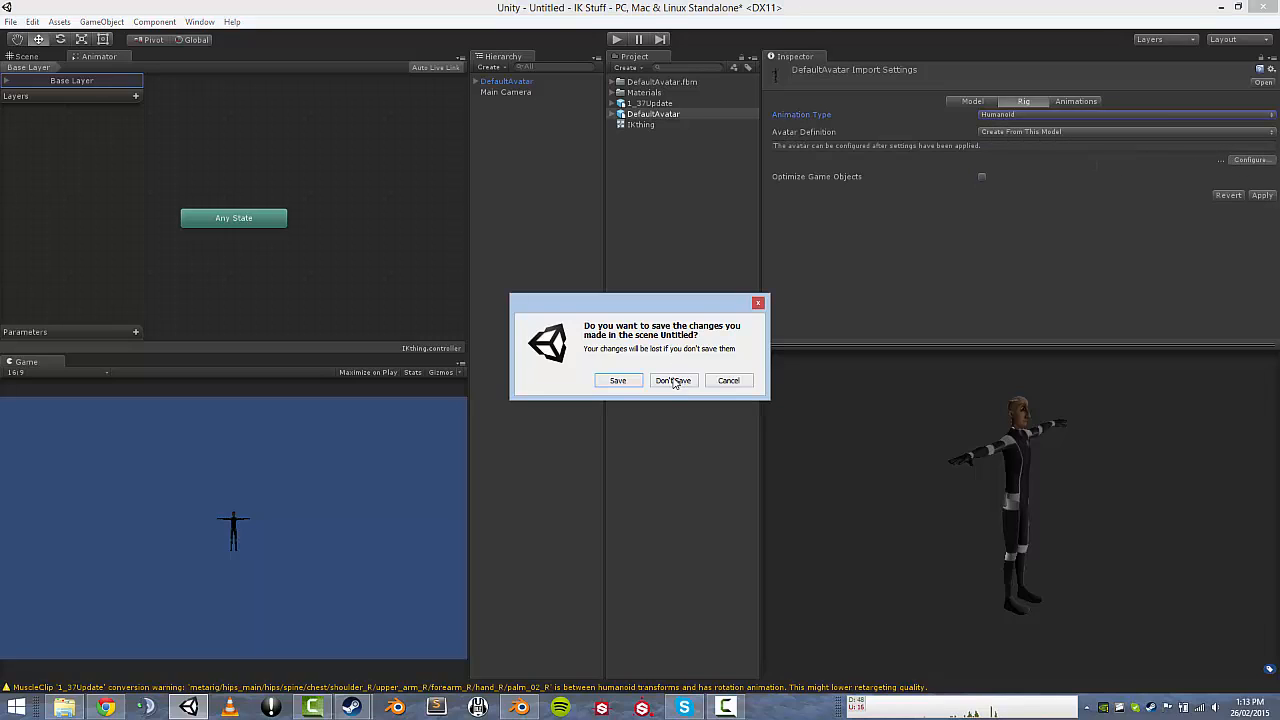
click(673, 381)
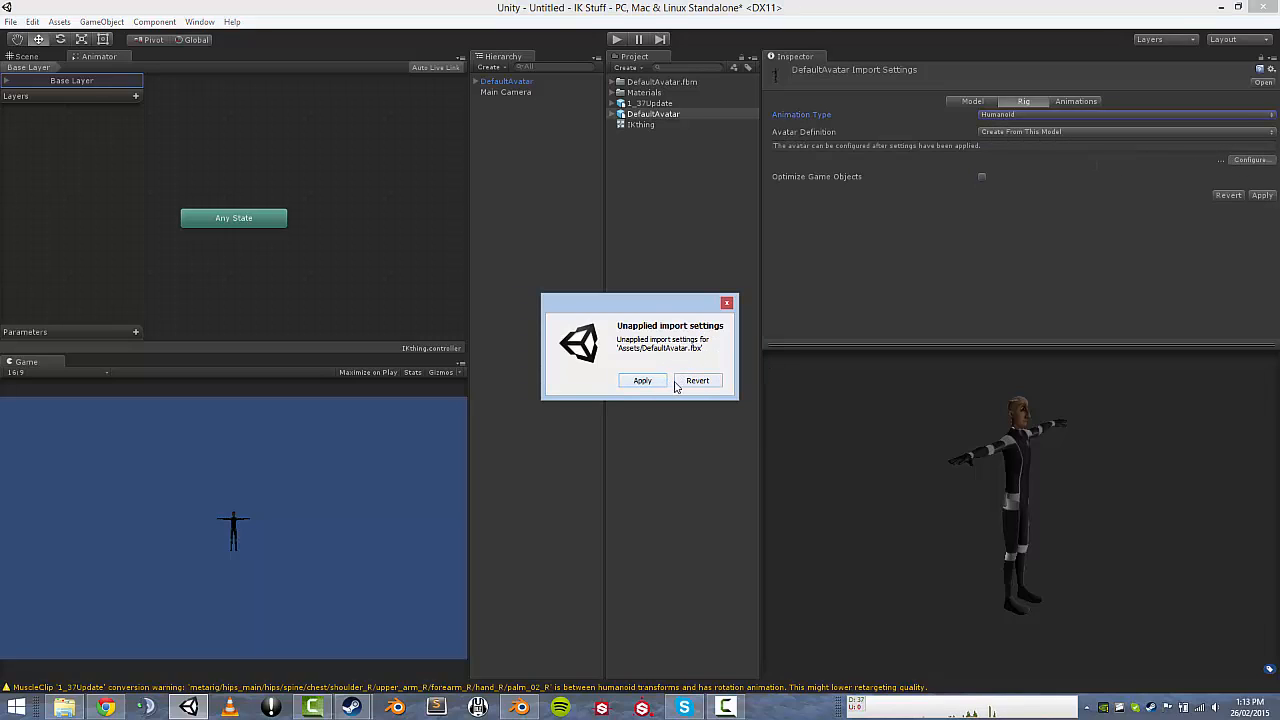
click(660, 381)
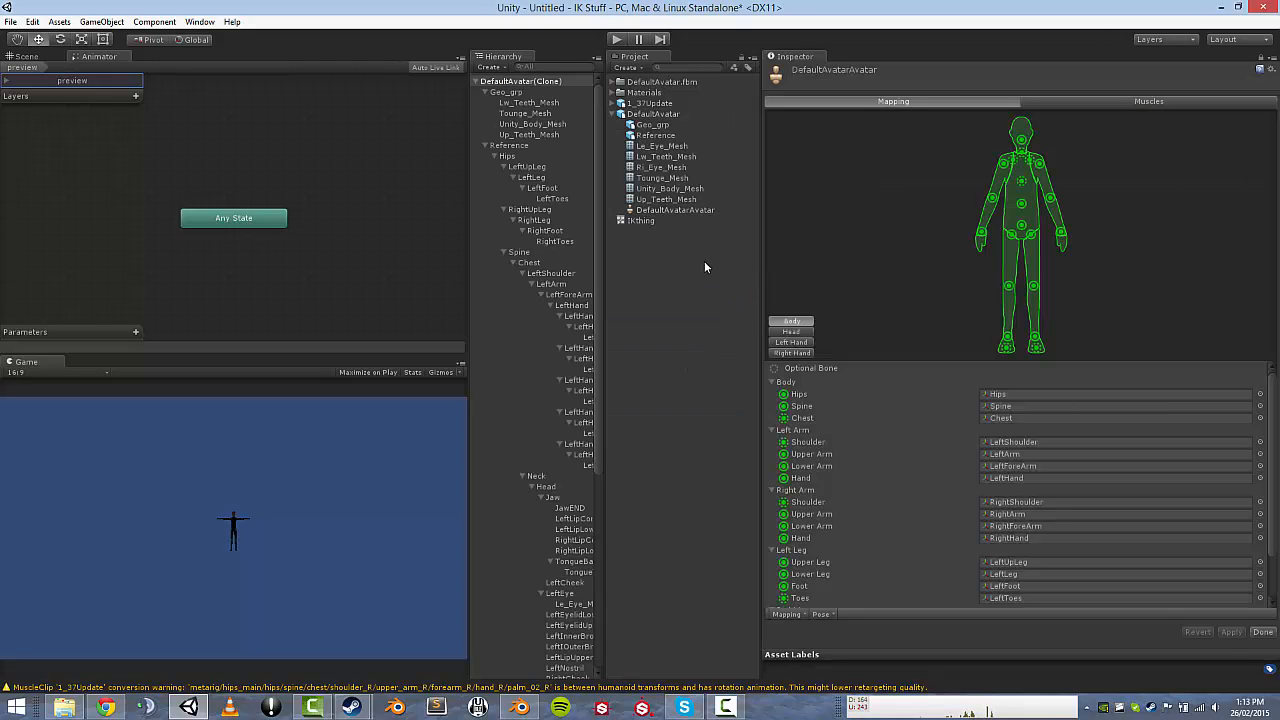
click(33, 57)
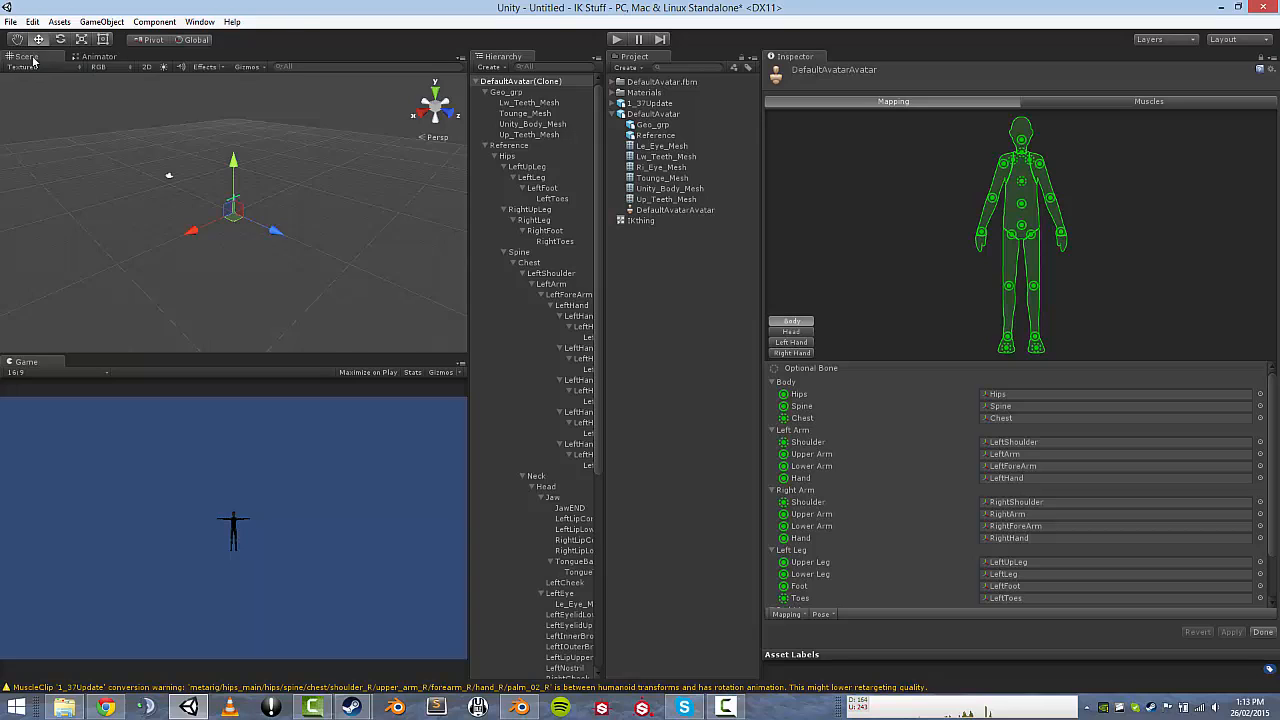
right_drag(243, 137, 268, 79)
key(w)
key(w)
key(s)
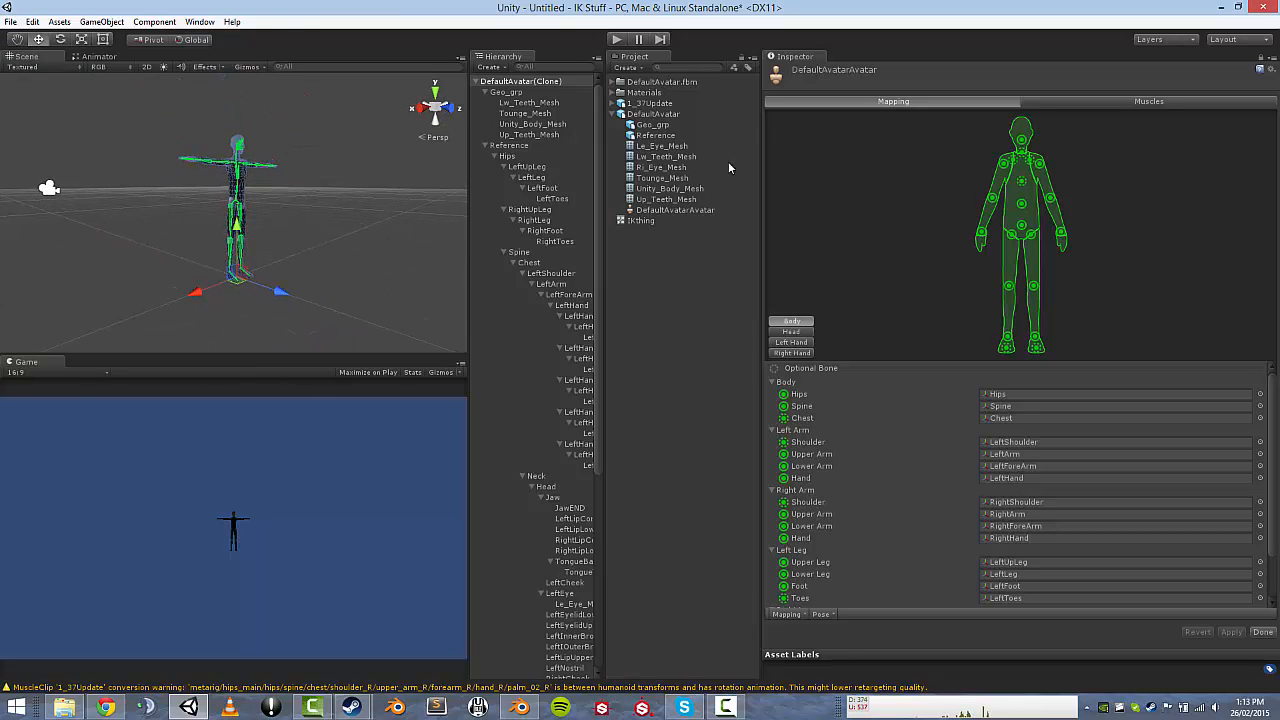
click(1263, 632)
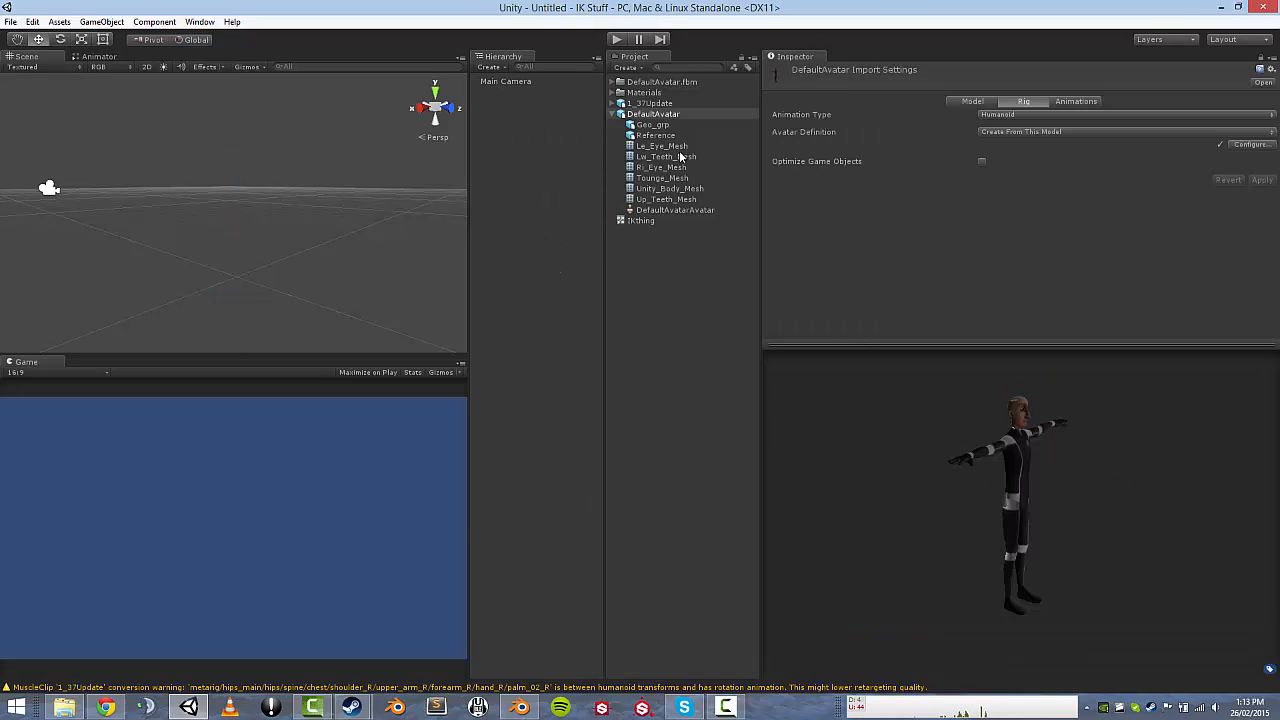
Add the Humanoid DefaultAvatar back into the scene Hierarchy.
click(638, 114)
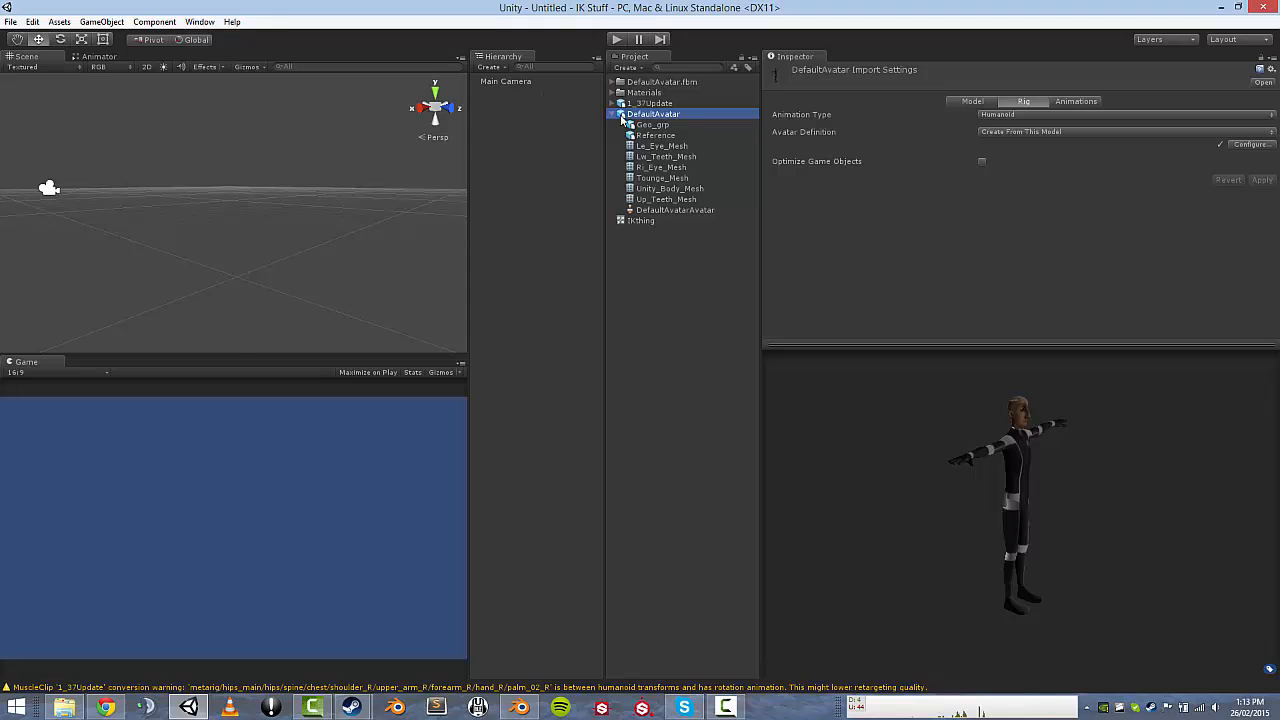
drag(622, 118, 531, 110)
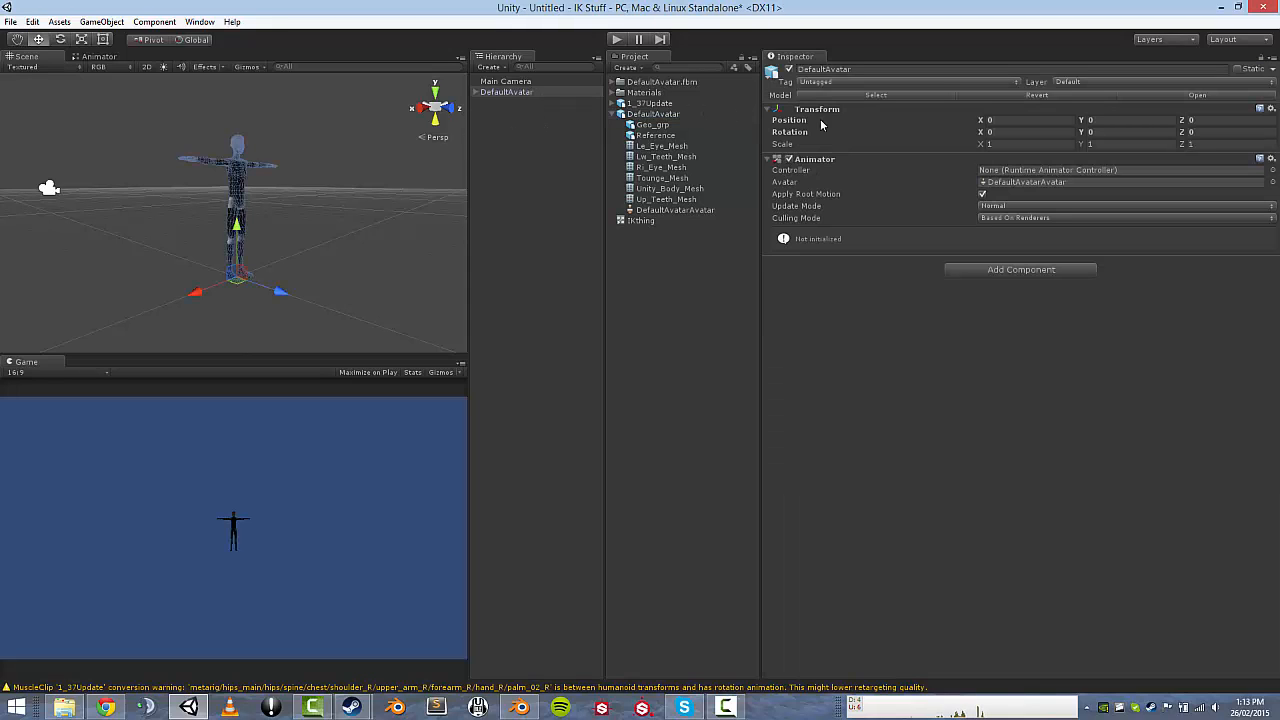
click(617, 116)
click(635, 125)
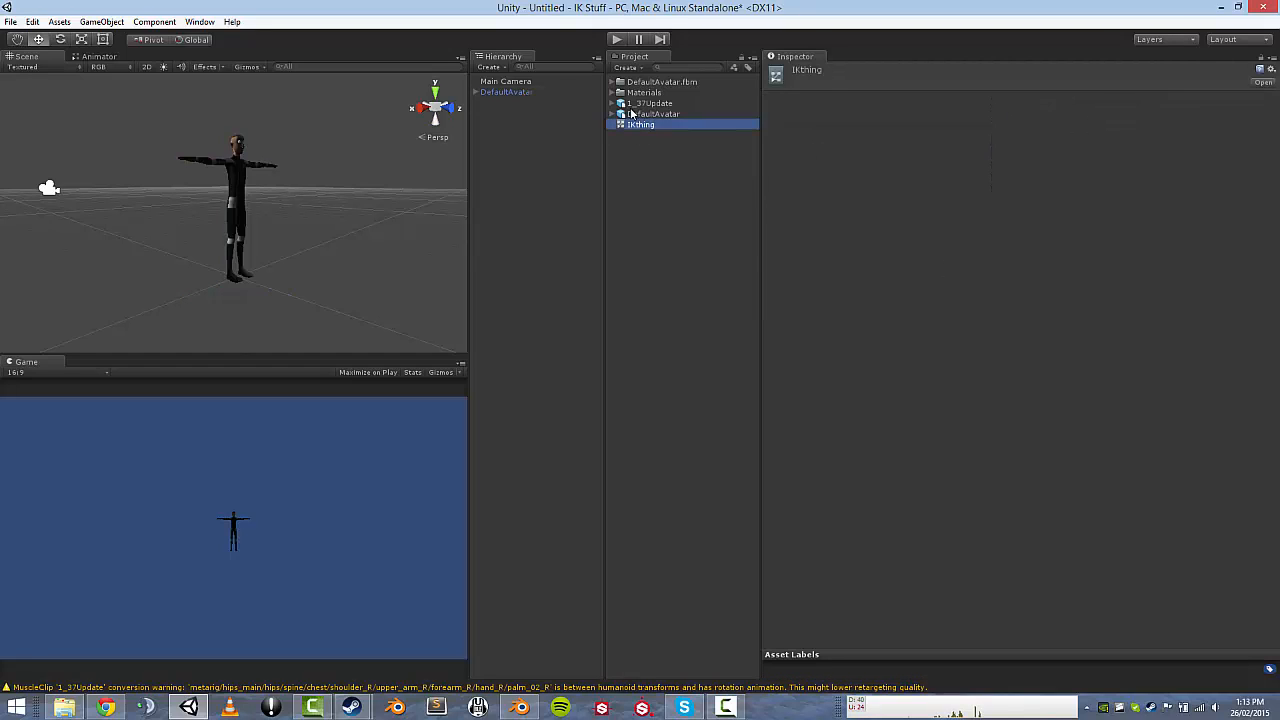
Select the Namaste clip in 1_37Update's Animations import settings.
click(78, 57)
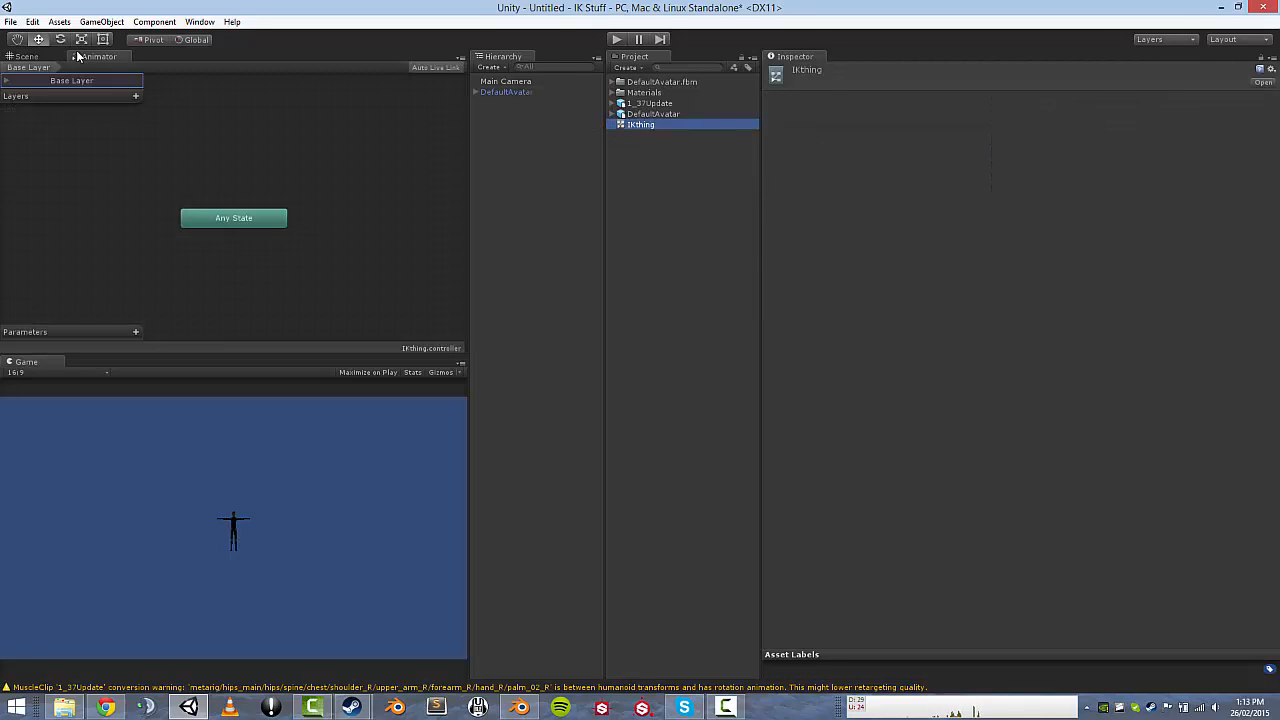
click(612, 103)
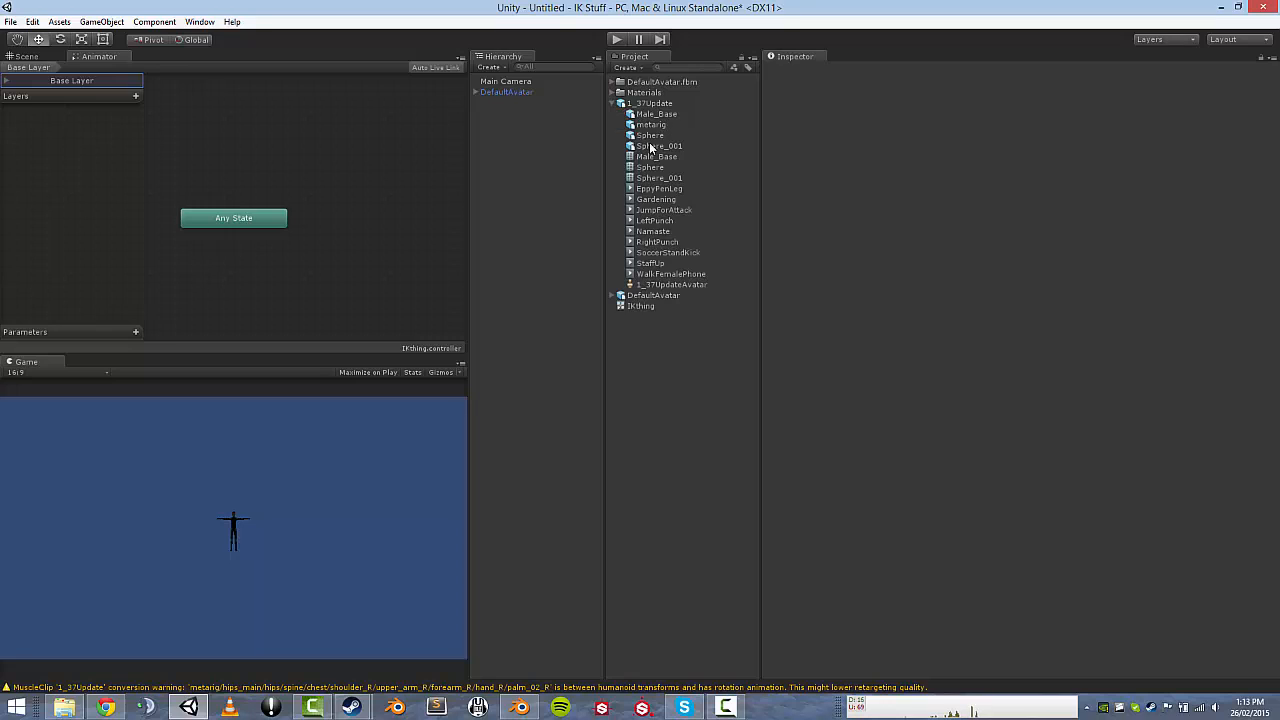
click(641, 233)
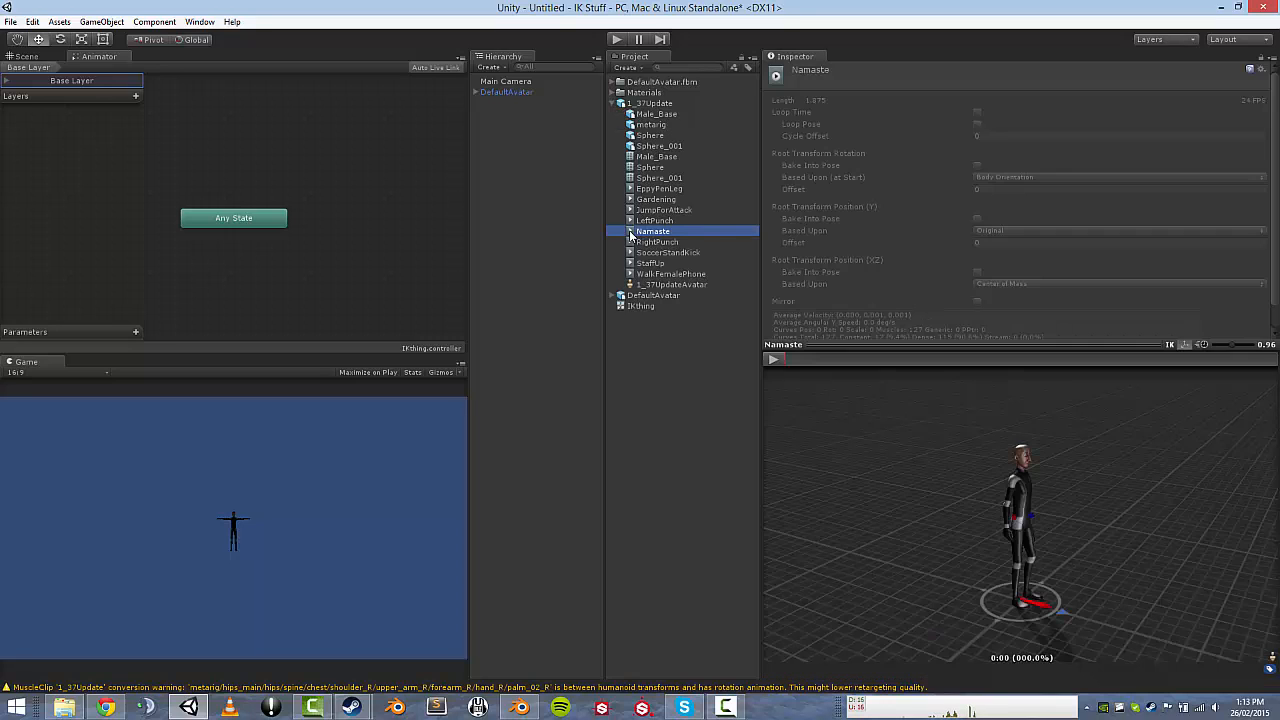
scroll(868, 250, down, 1)
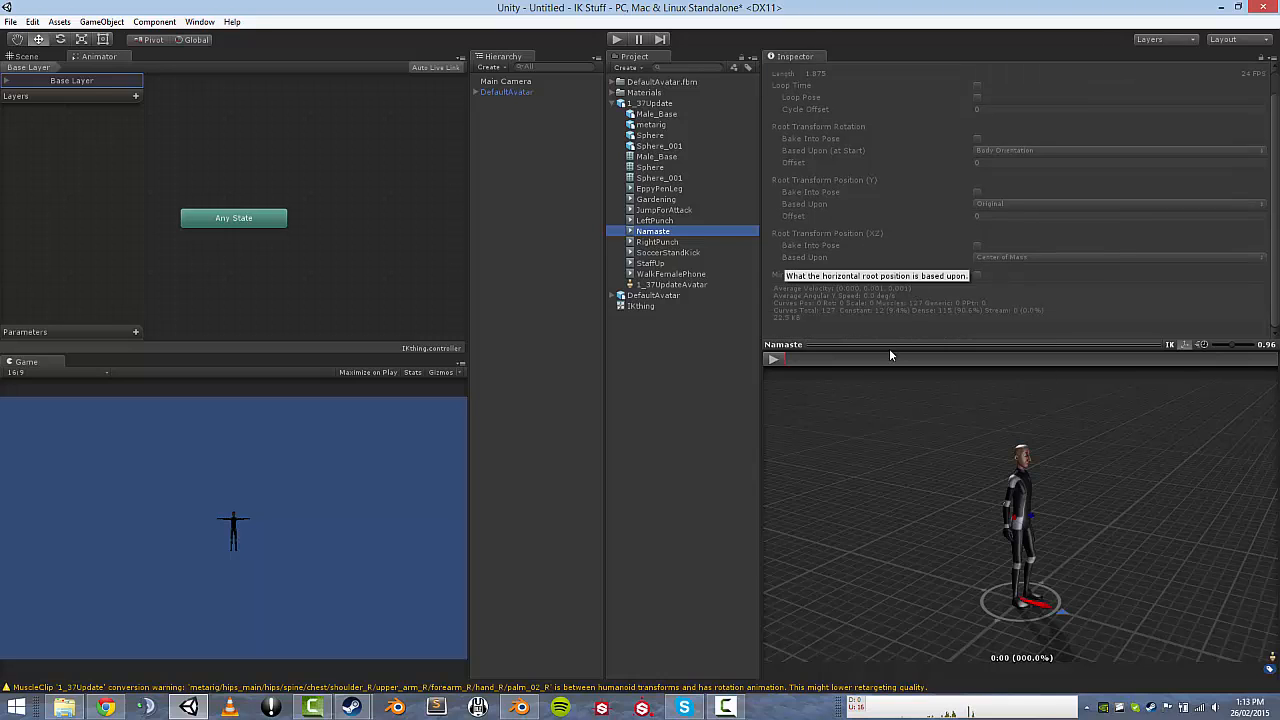
drag(891, 346, 896, 390)
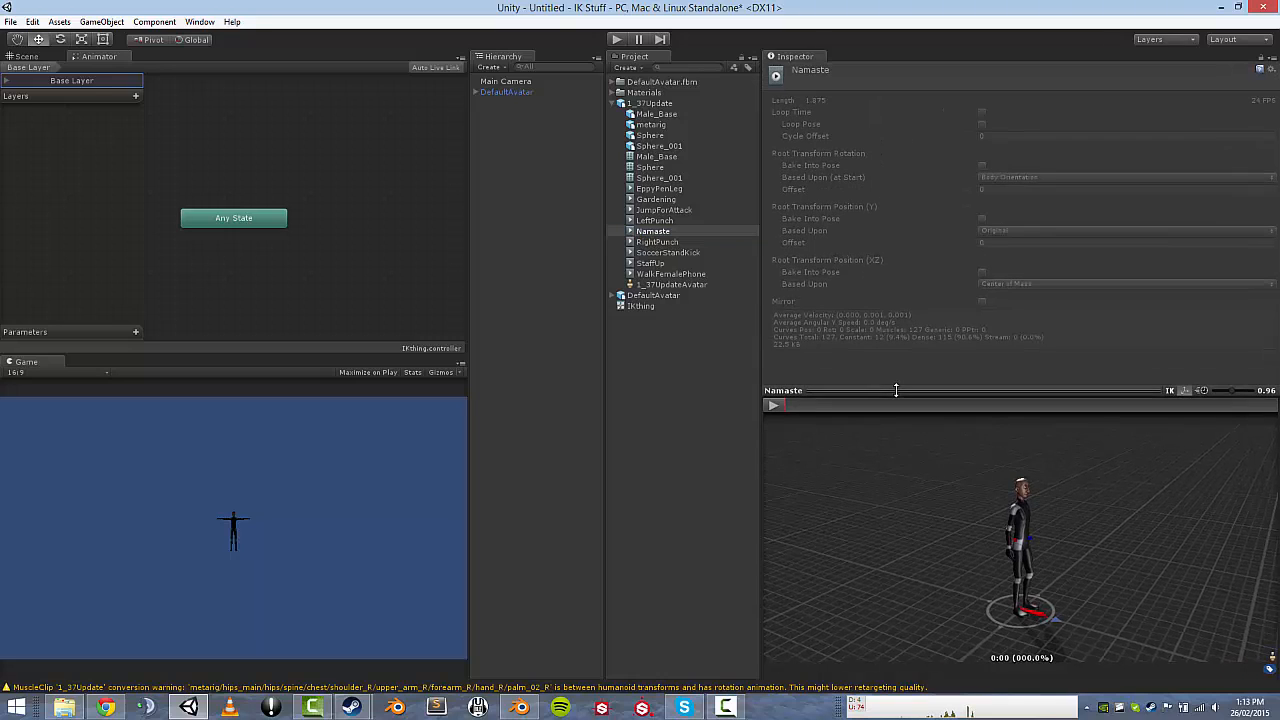
click(643, 105)
click(1075, 102)
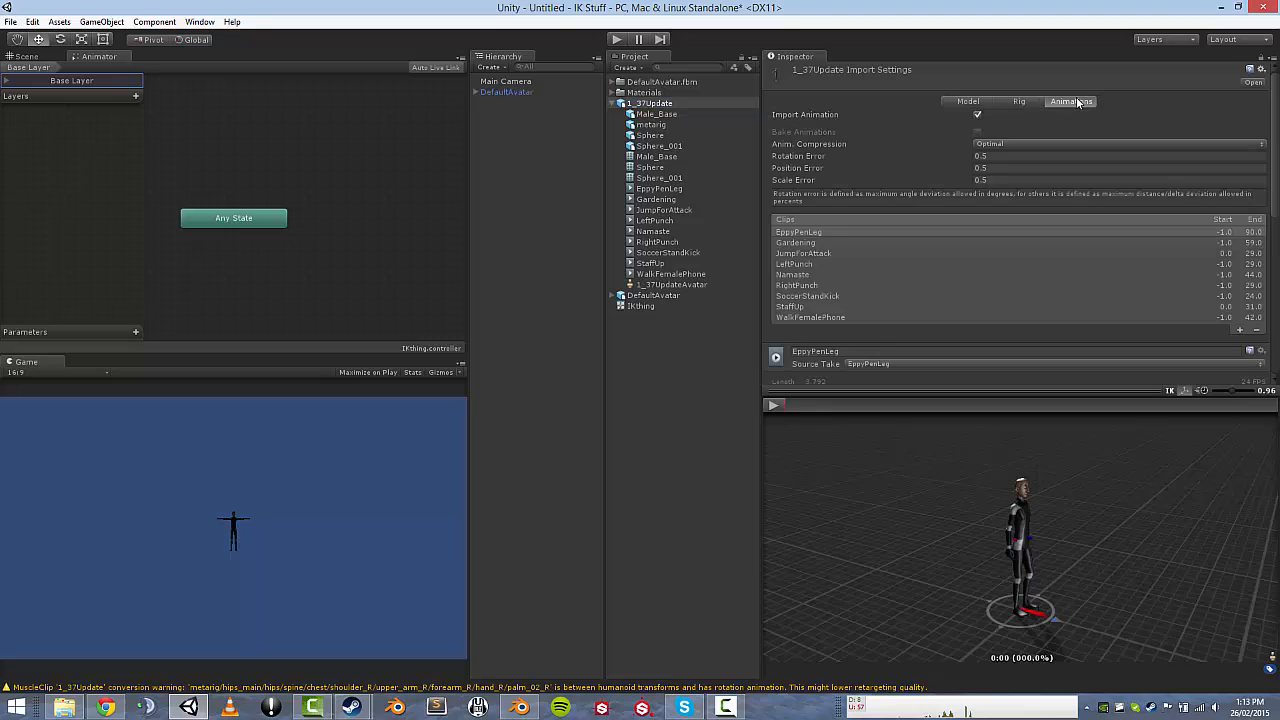
scroll(900, 228, down, 3)
scroll(880, 222, up, 2)
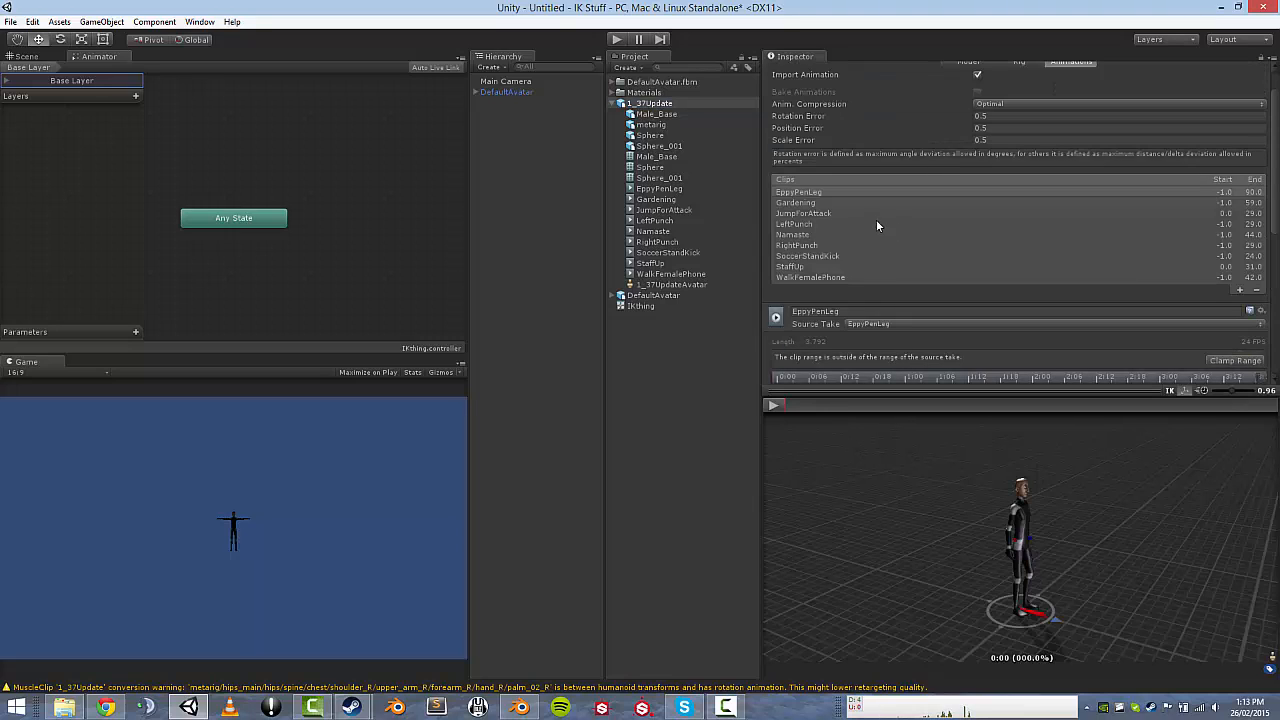
click(792, 235)
scroll(882, 234, down, 5)
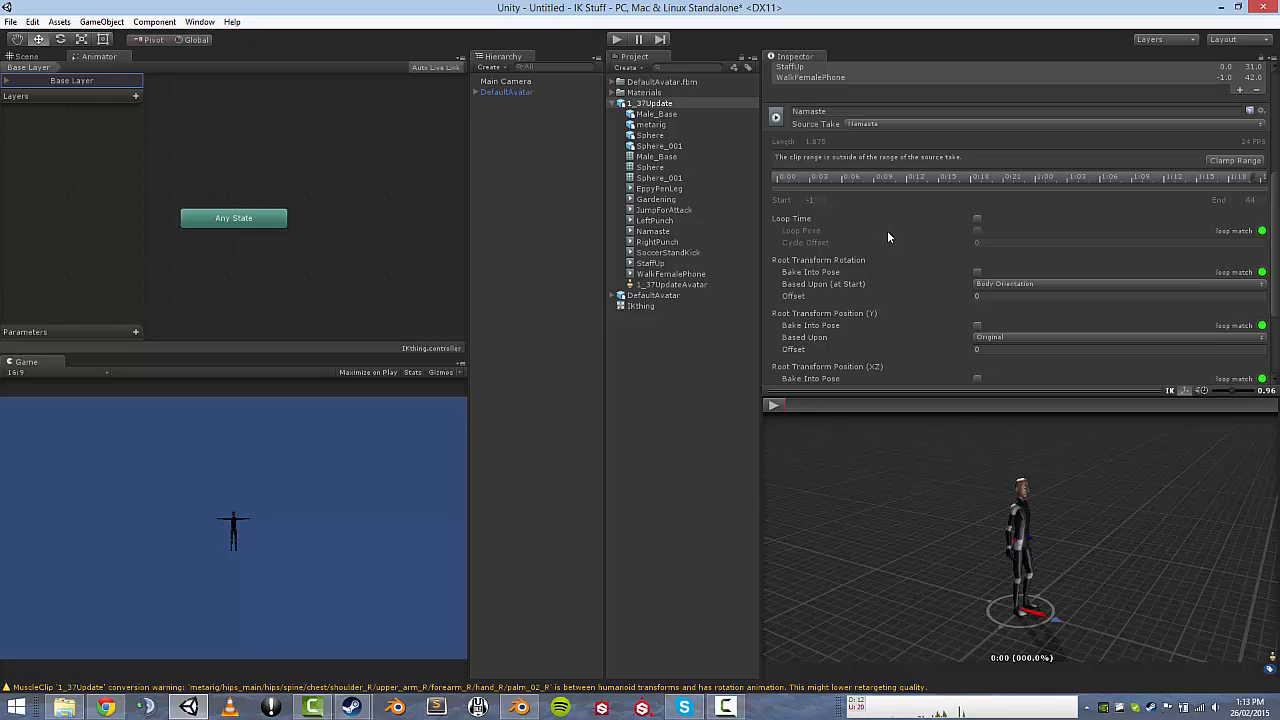
Enable Loop Time, Loop Pose and all Bake Into Pose options based on Original, then apply.
click(977, 219)
click(977, 231)
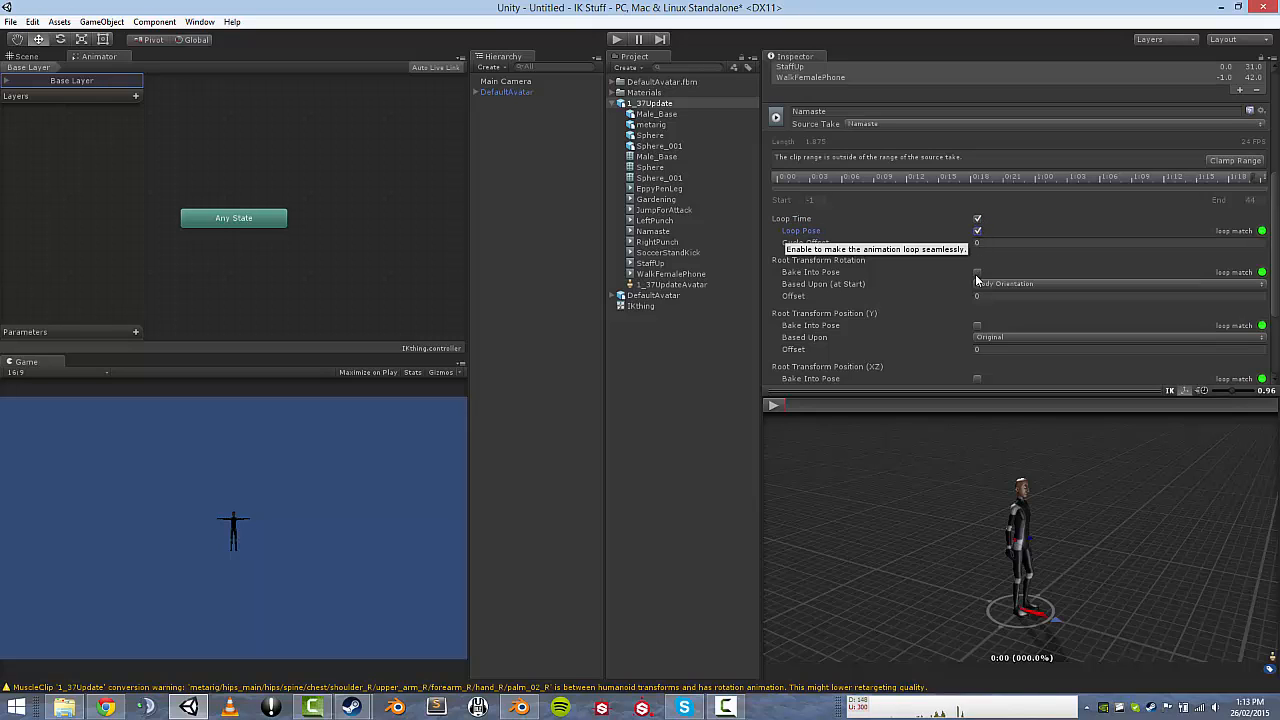
click(977, 272)
click(987, 284)
click(1000, 291)
click(977, 325)
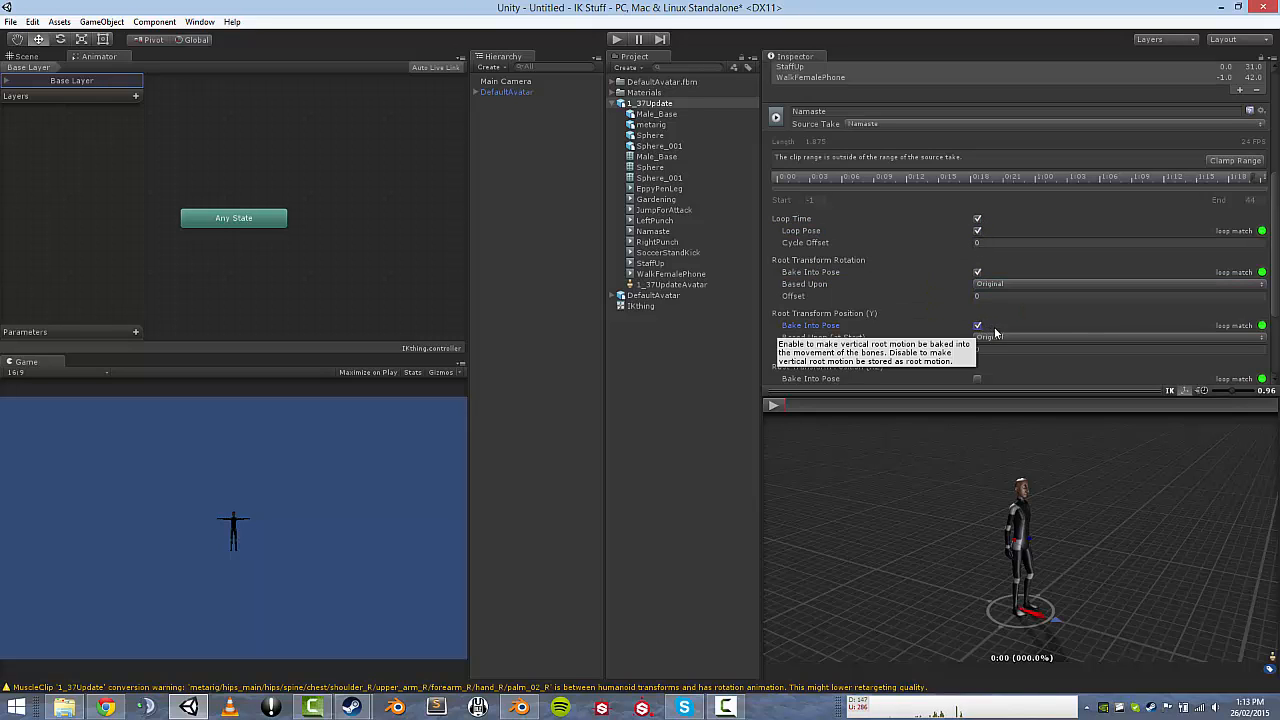
scroll(981, 322, down, 3)
click(977, 259)
click(1000, 270)
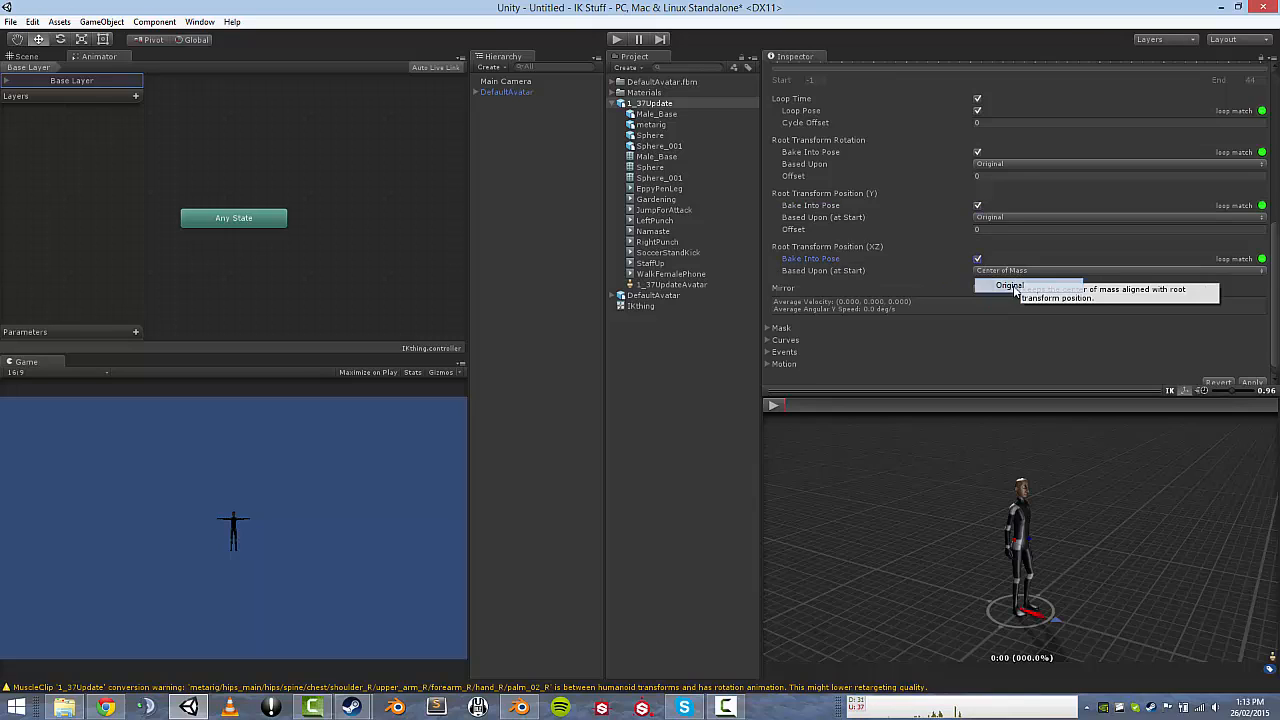
click(1030, 298)
click(1253, 384)
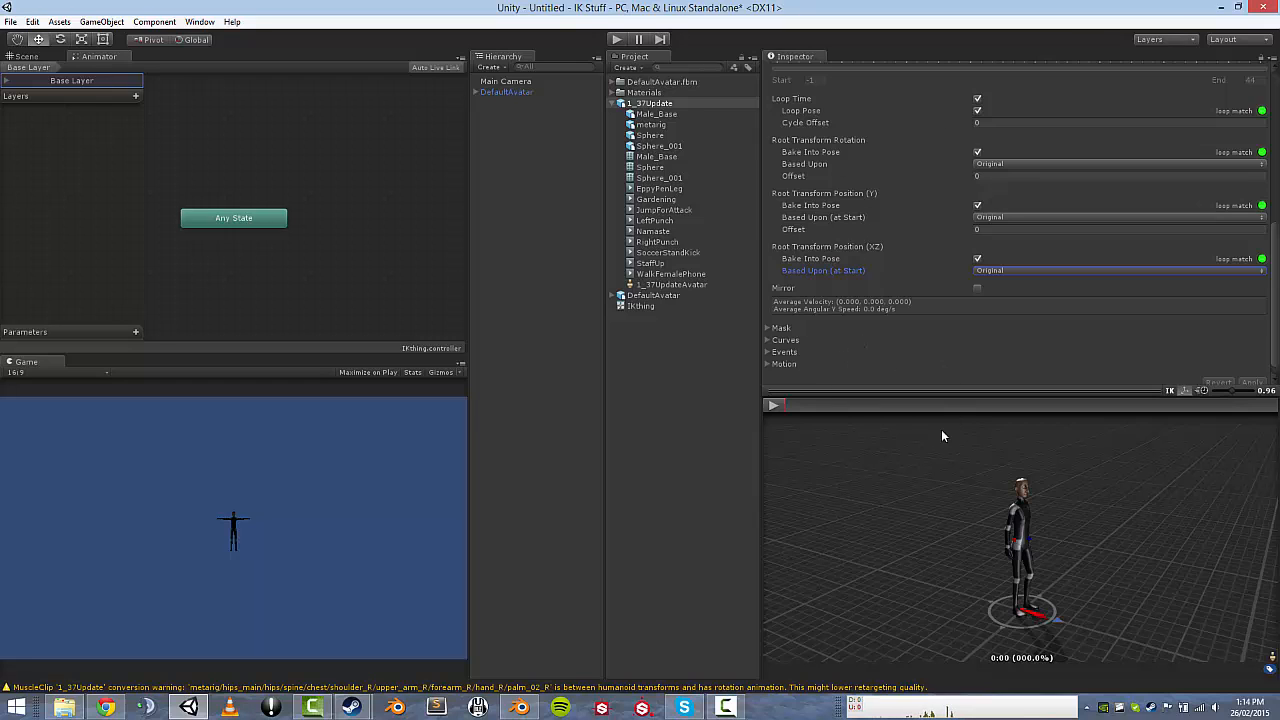
click(773, 405)
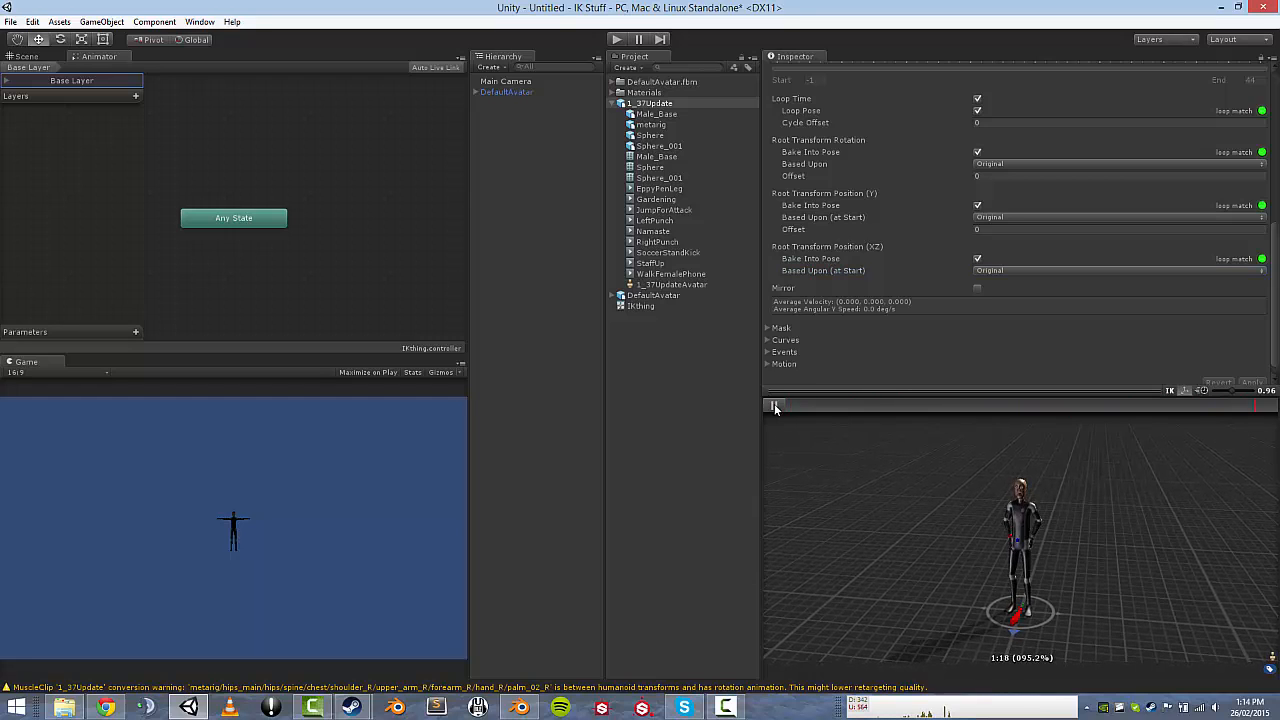
Stop the Namaste preview and drag the clip into the Animator as a new Namaste state.
drag(946, 521, 996, 506)
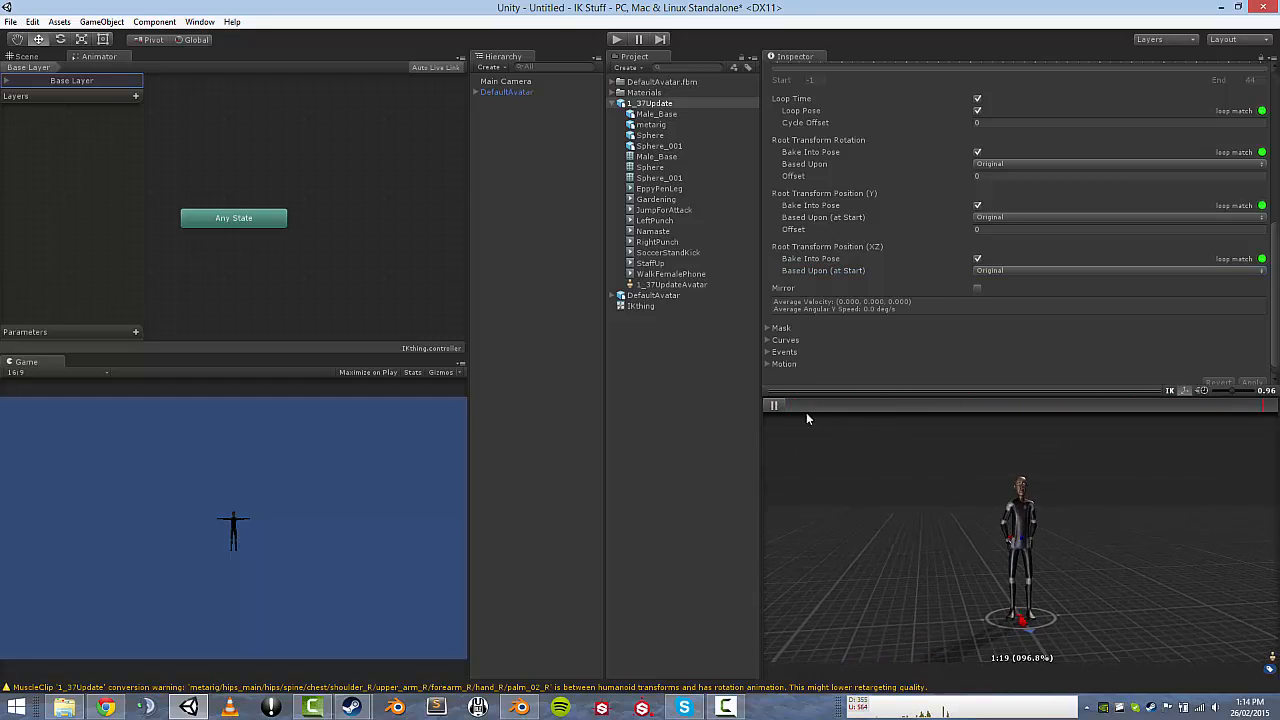
click(775, 403)
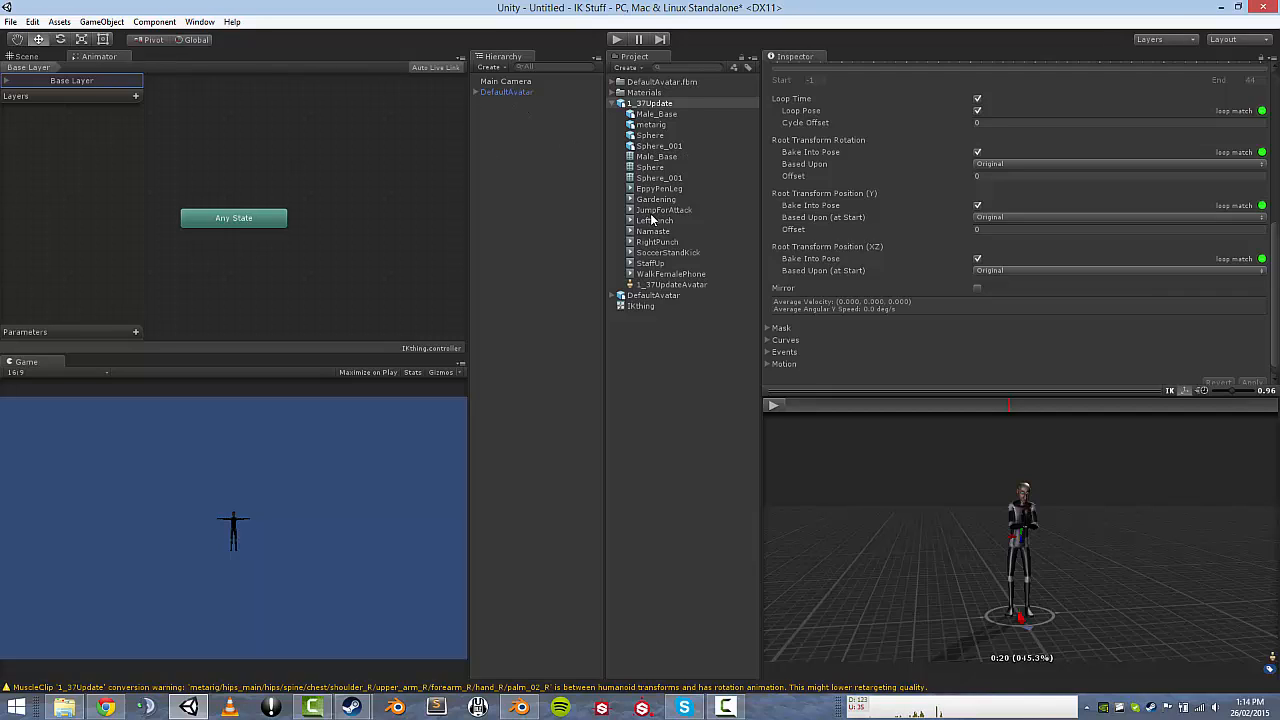
drag(645, 231, 238, 160)
middle_drag(363, 196, 365, 230)
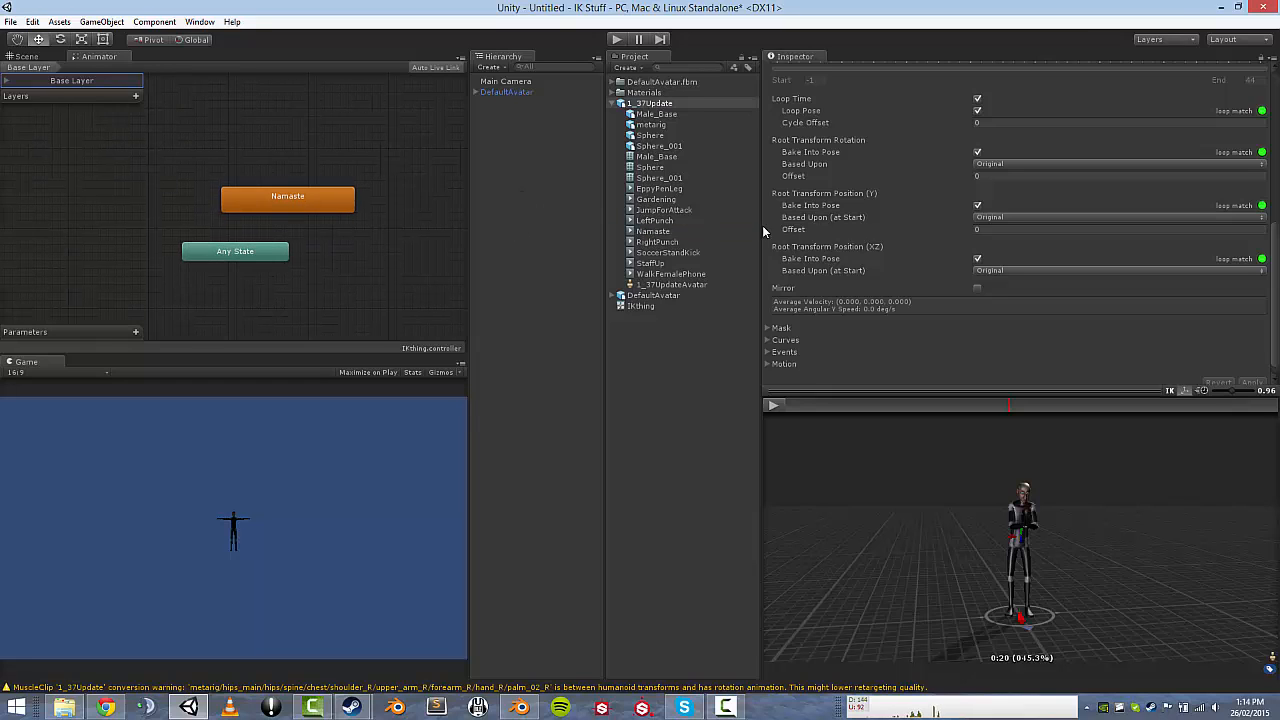
scroll(885, 188, up, 4)
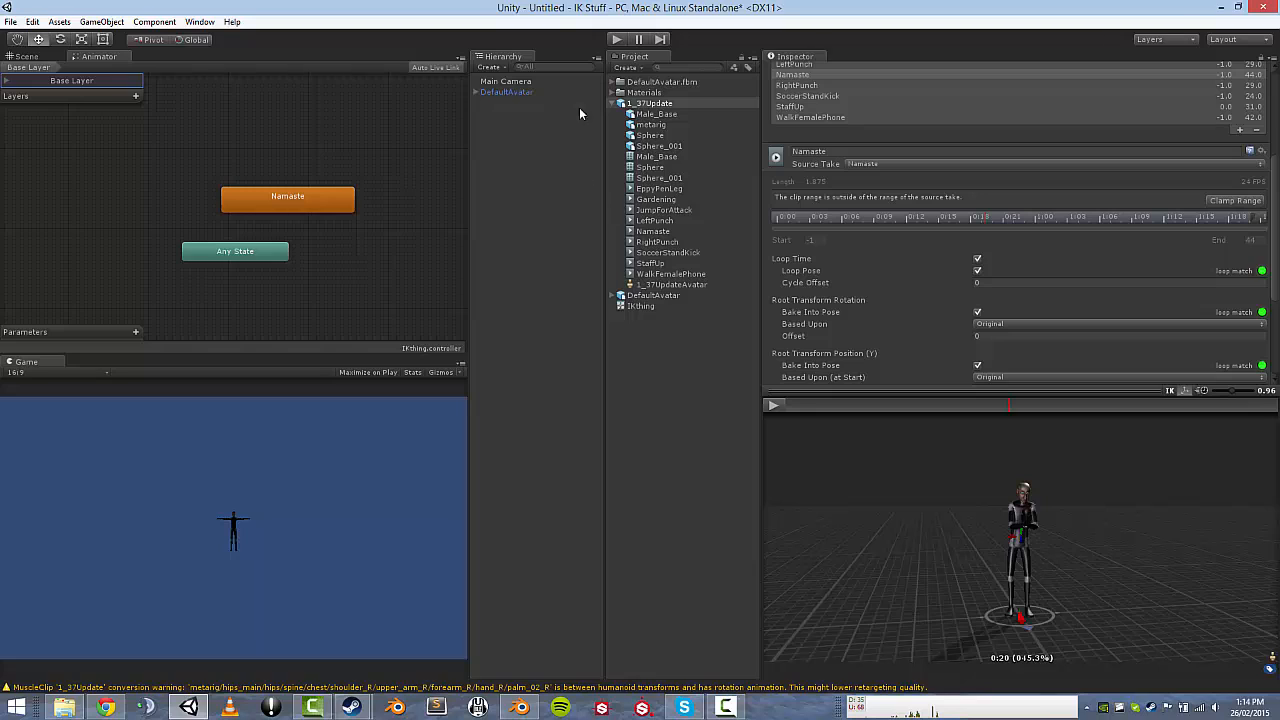
Assign IKthing to DefaultAvatar's Animator Controller, then select Main Camera in the Scene view.
click(501, 92)
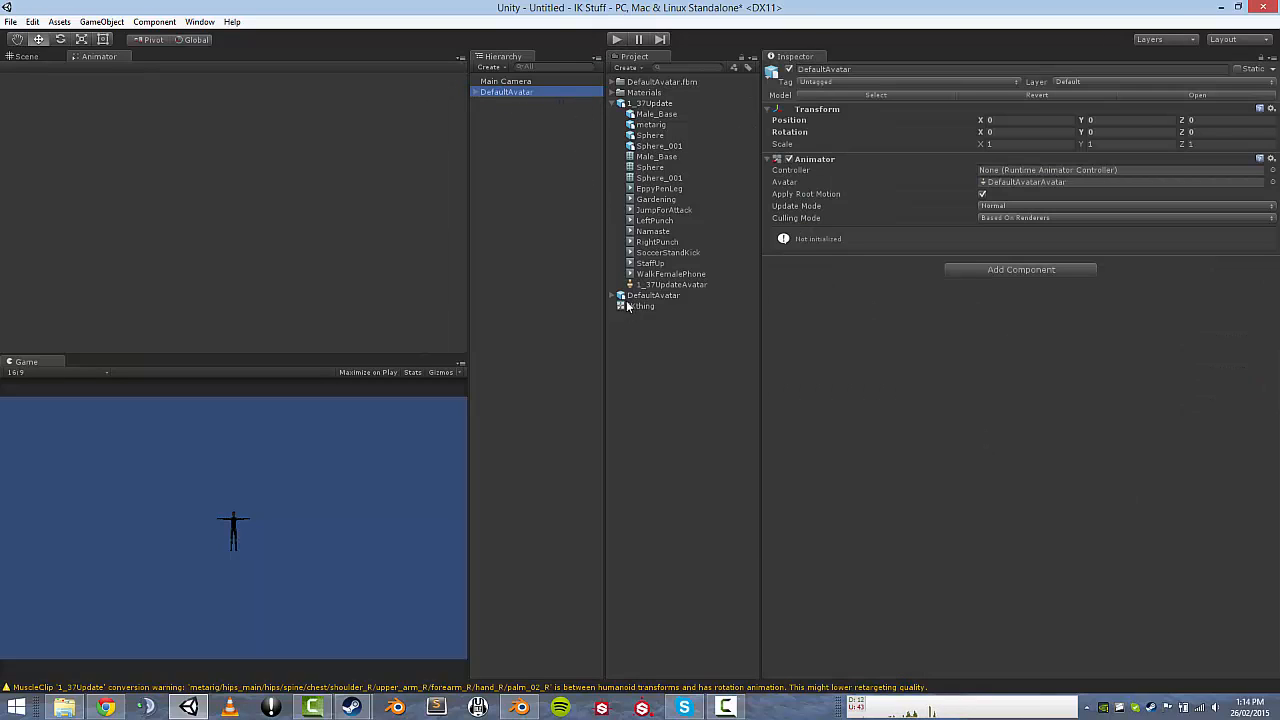
drag(636, 306, 1042, 170)
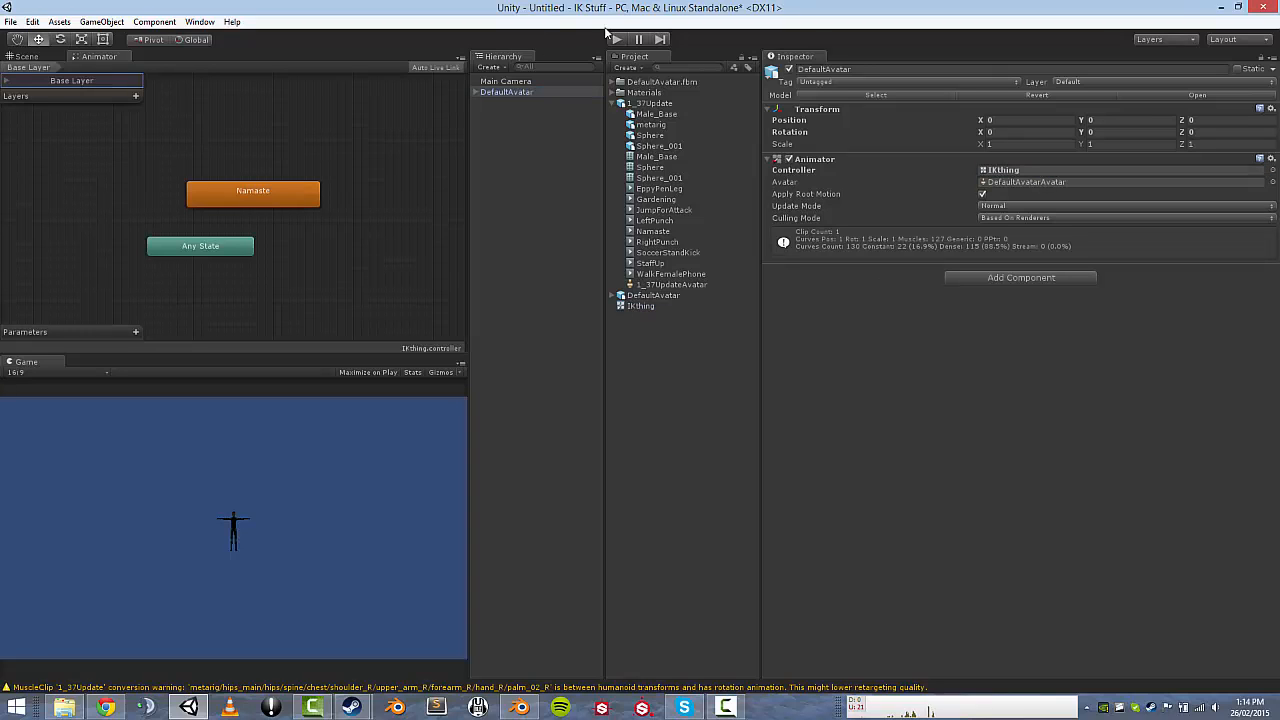
click(38, 57)
click(505, 81)
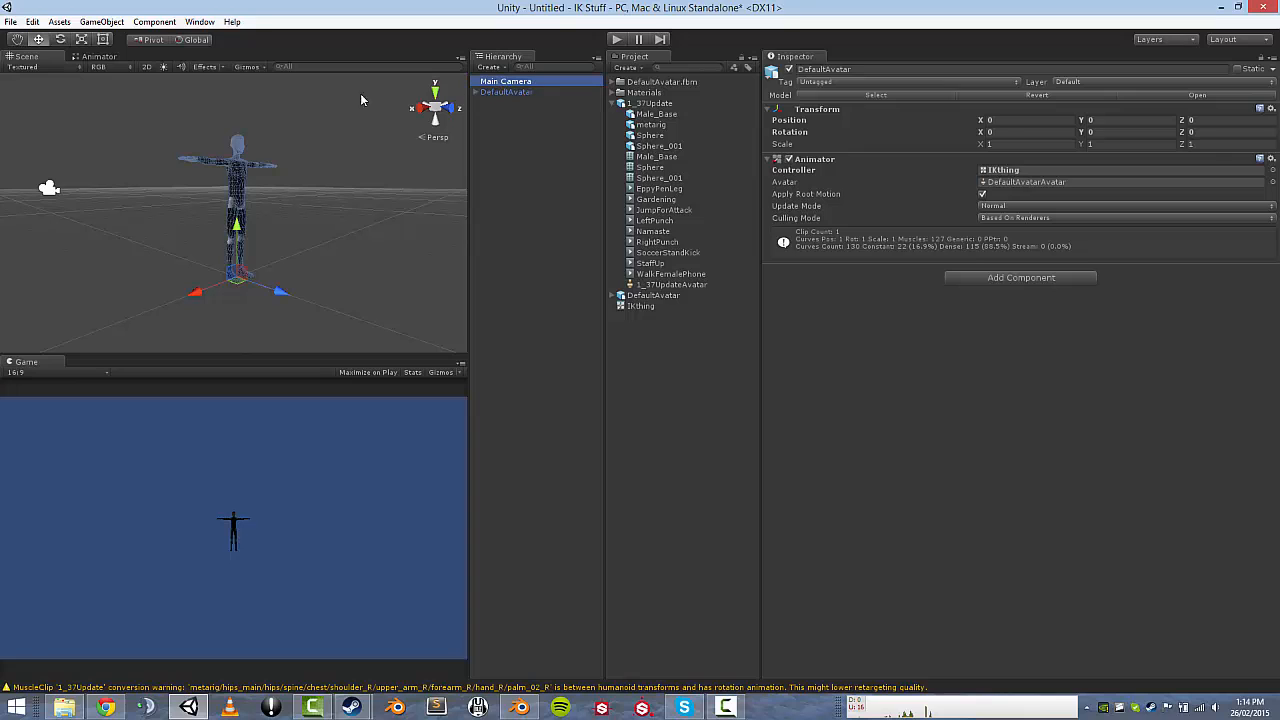
scroll(267, 150, down, 3)
mouse_move(251, 170)
middle_down()
mouse_move(281, 200)
mouse_move(245, 173)
middle_up()
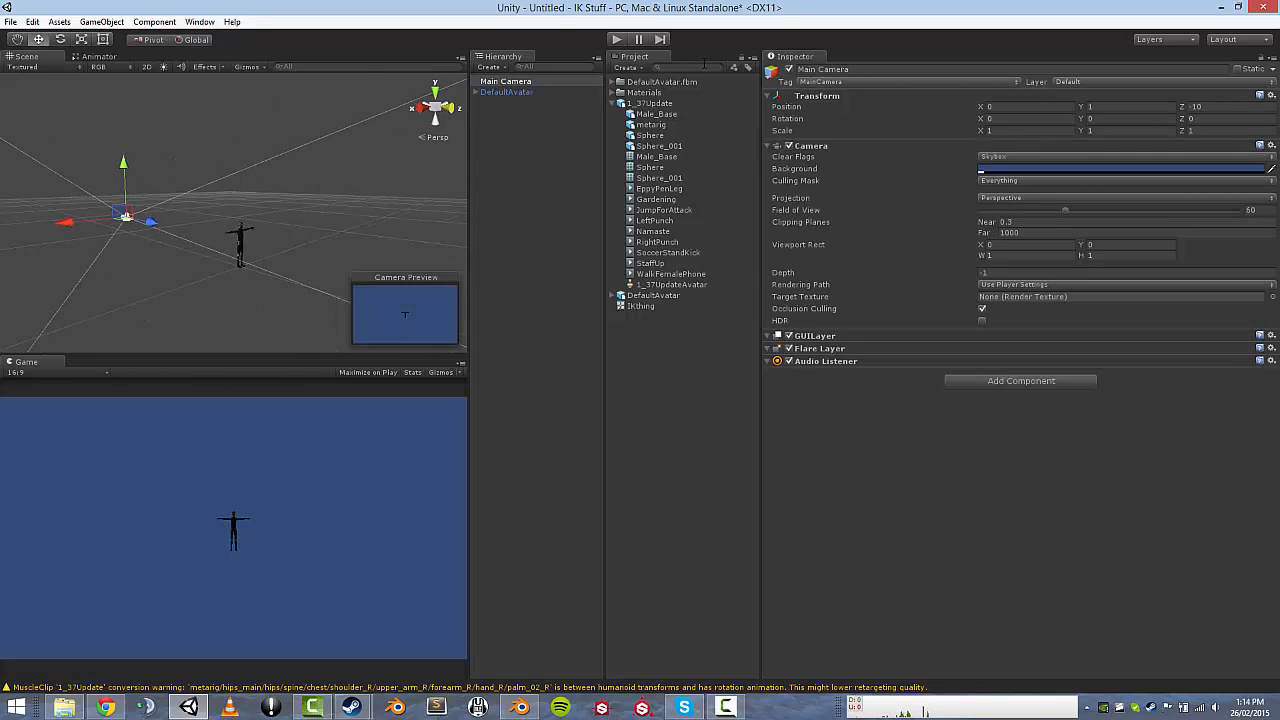
Rotate the Main Camera to Y 180 and move it to about 0, 0.93, 2.31 facing the avatar.
click(1092, 107)
text(180)
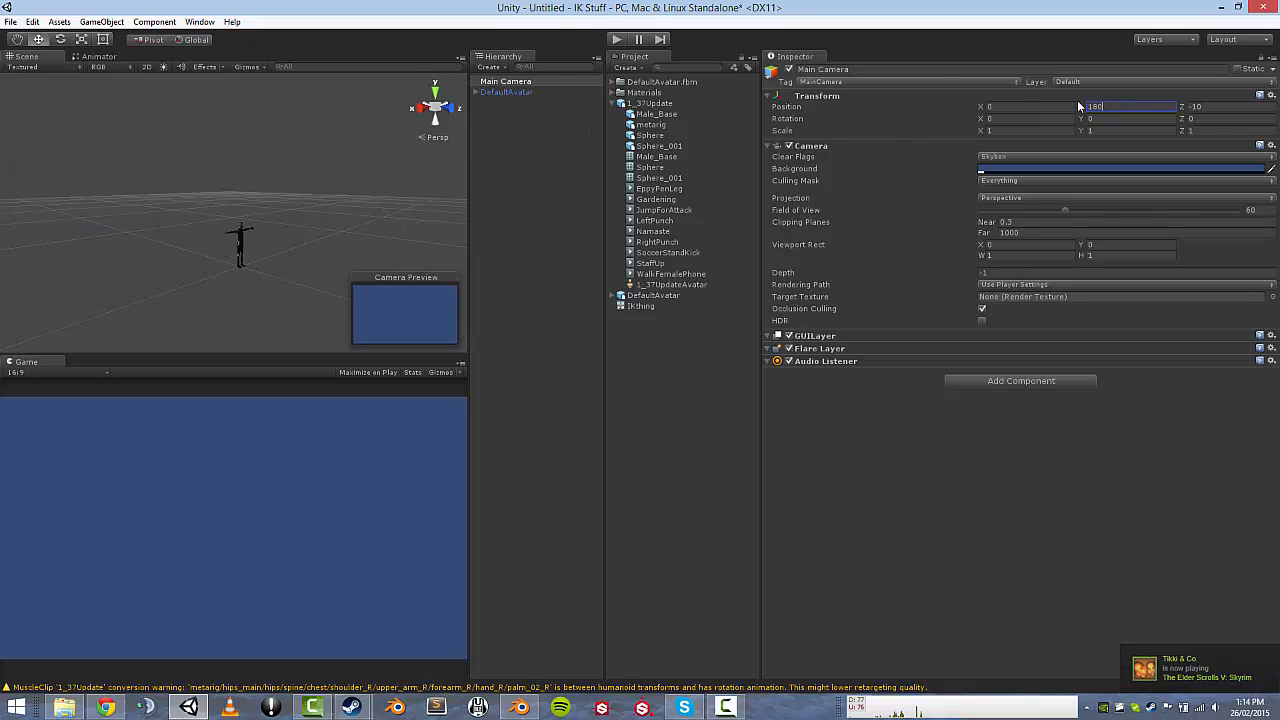
key(BackSpace)
key(BackSpace)
key(BackSpace)
text(0)
click(1105, 117)
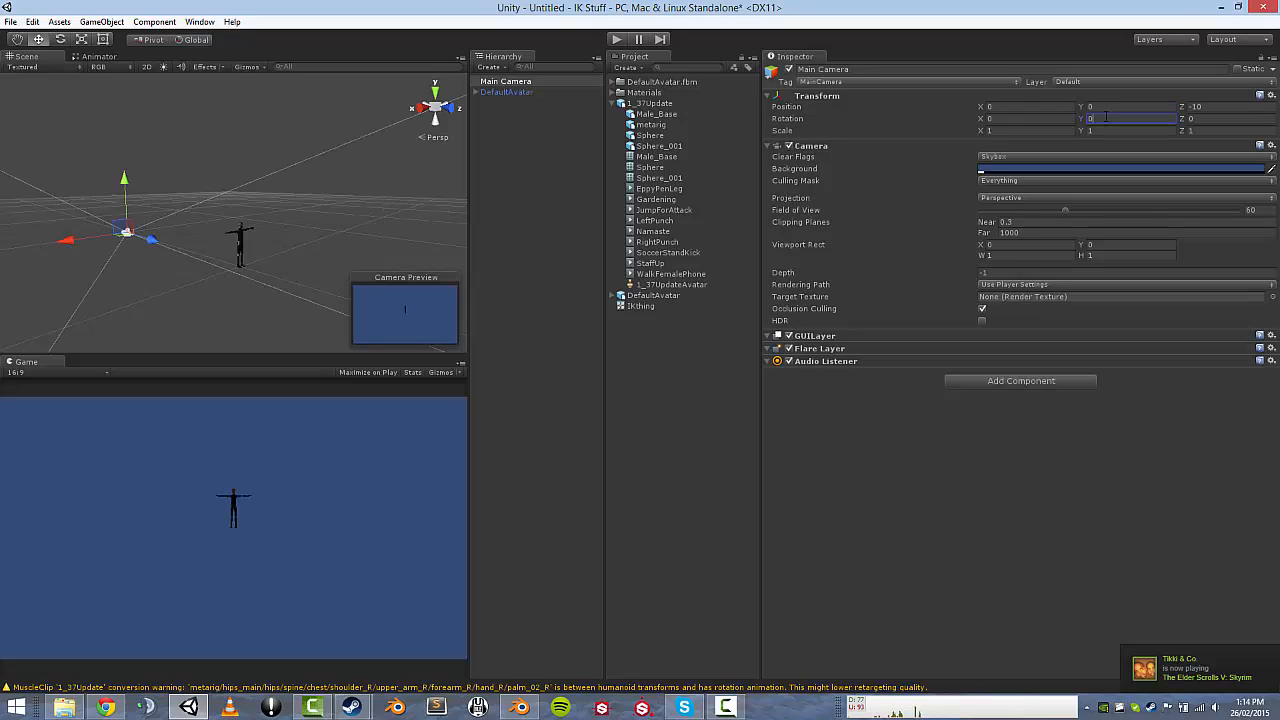
text(180)
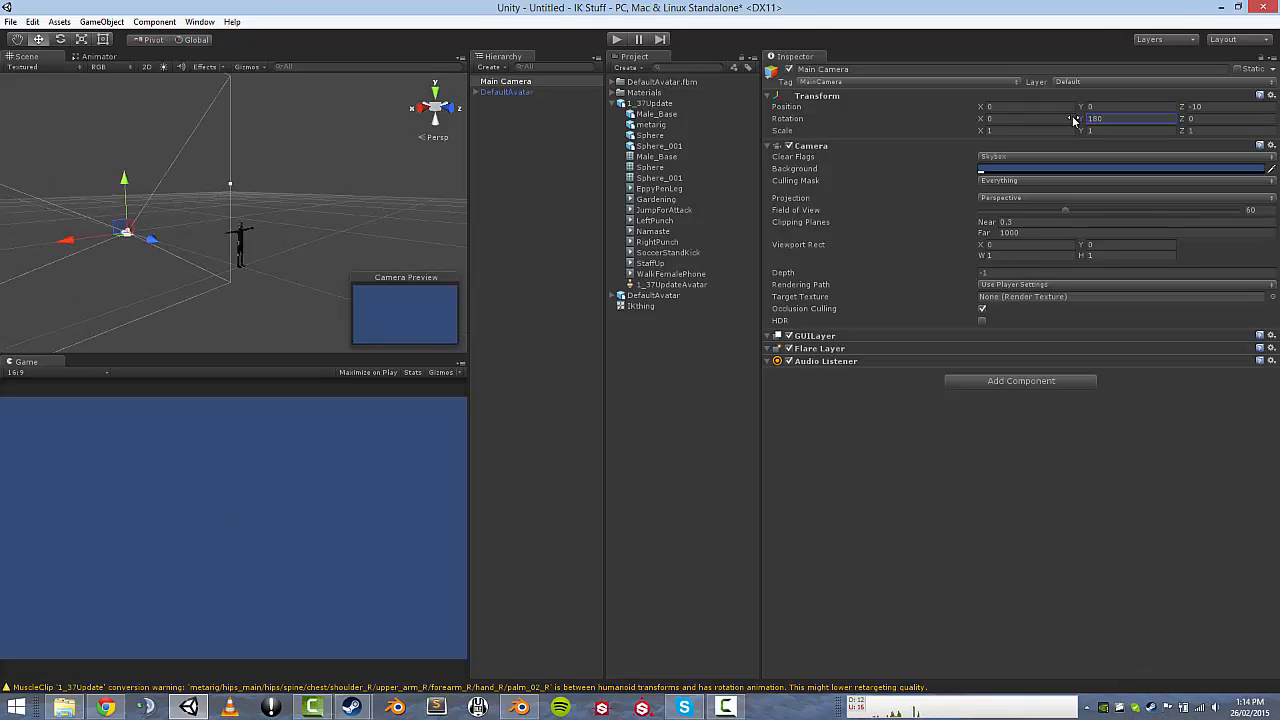
drag(156, 241, 238, 262)
drag(307, 236, 316, 207)
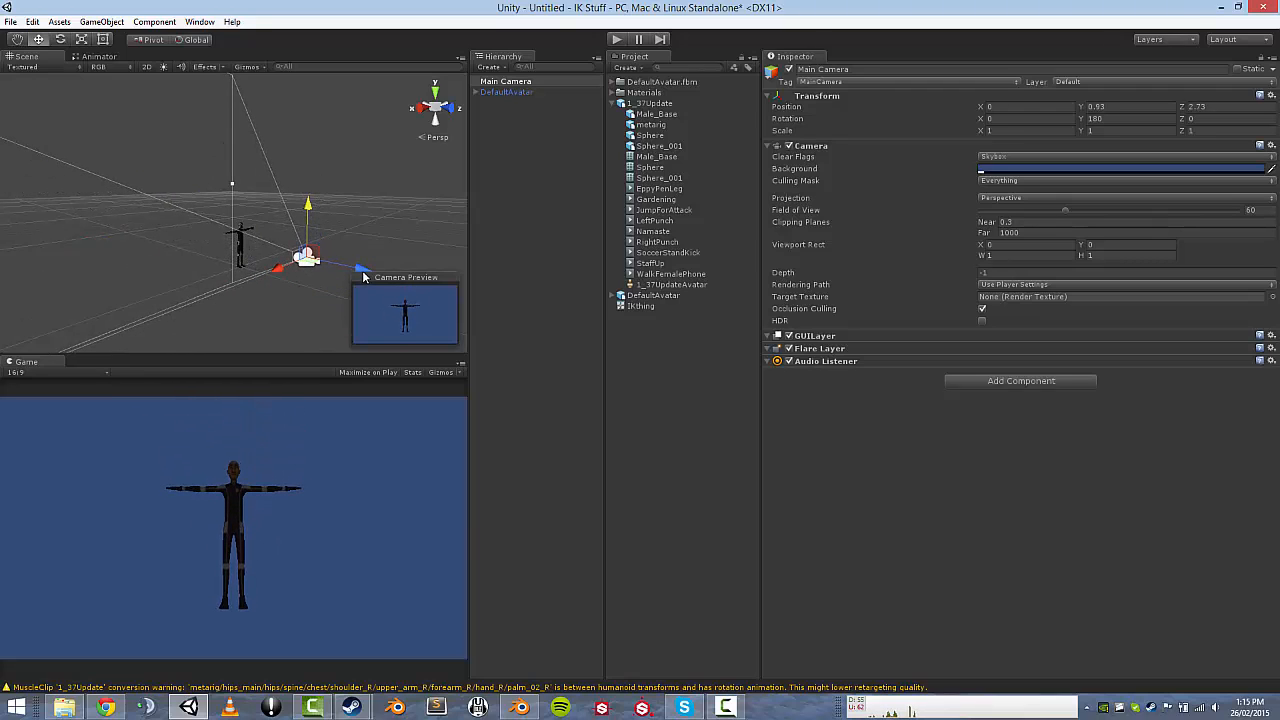
drag(366, 272, 352, 278)
Add a Directional Light to the scene from GameObject > Light.
click(101, 21)
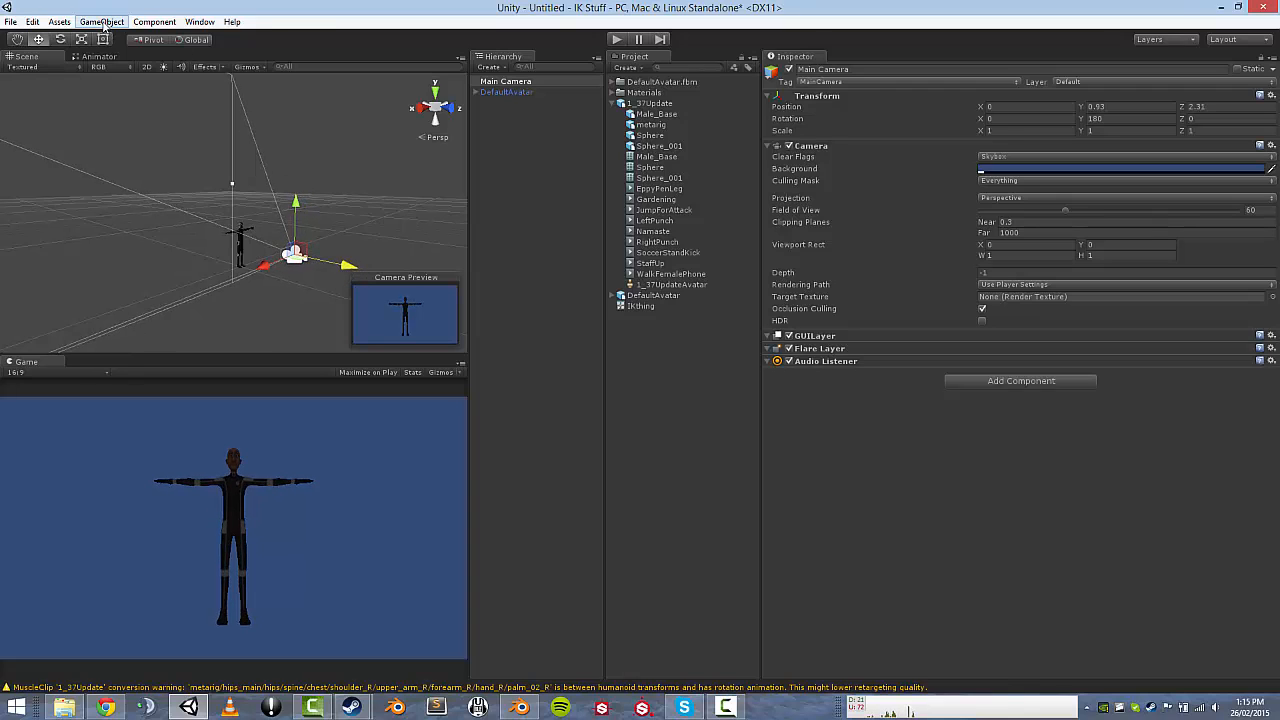
mouse_move(62, 22)
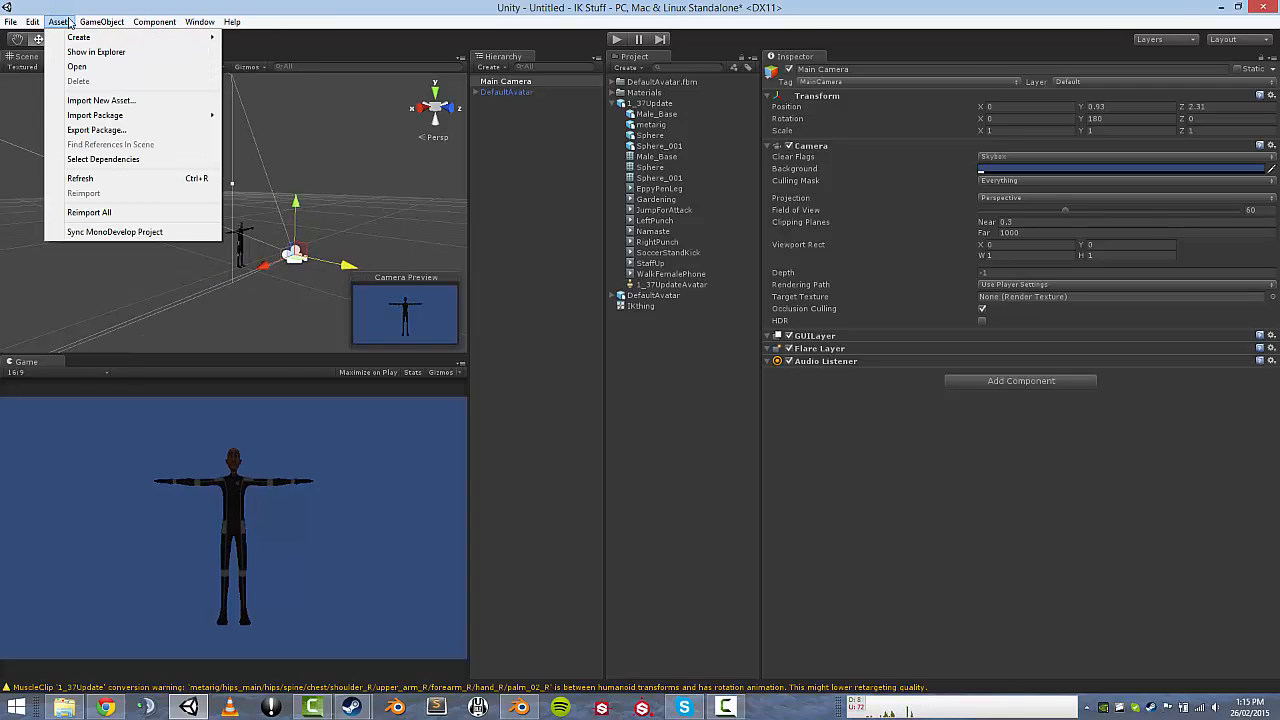
mouse_move(101, 22)
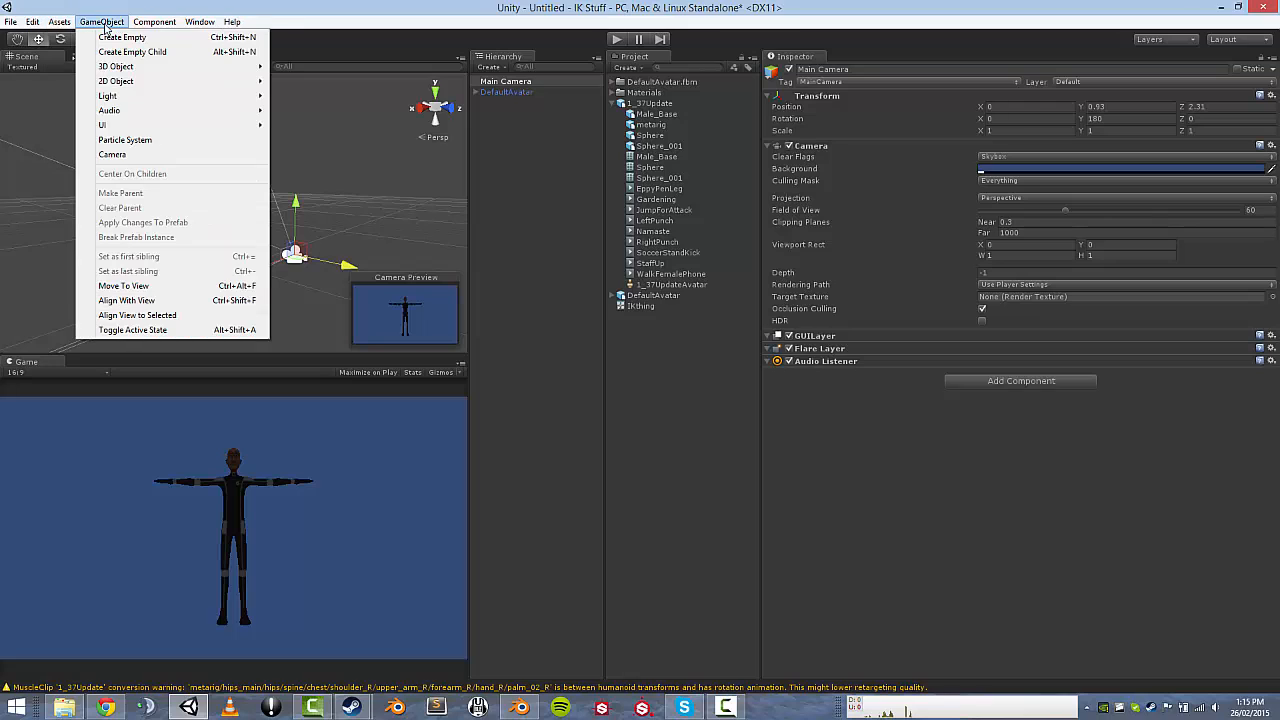
mouse_move(227, 99)
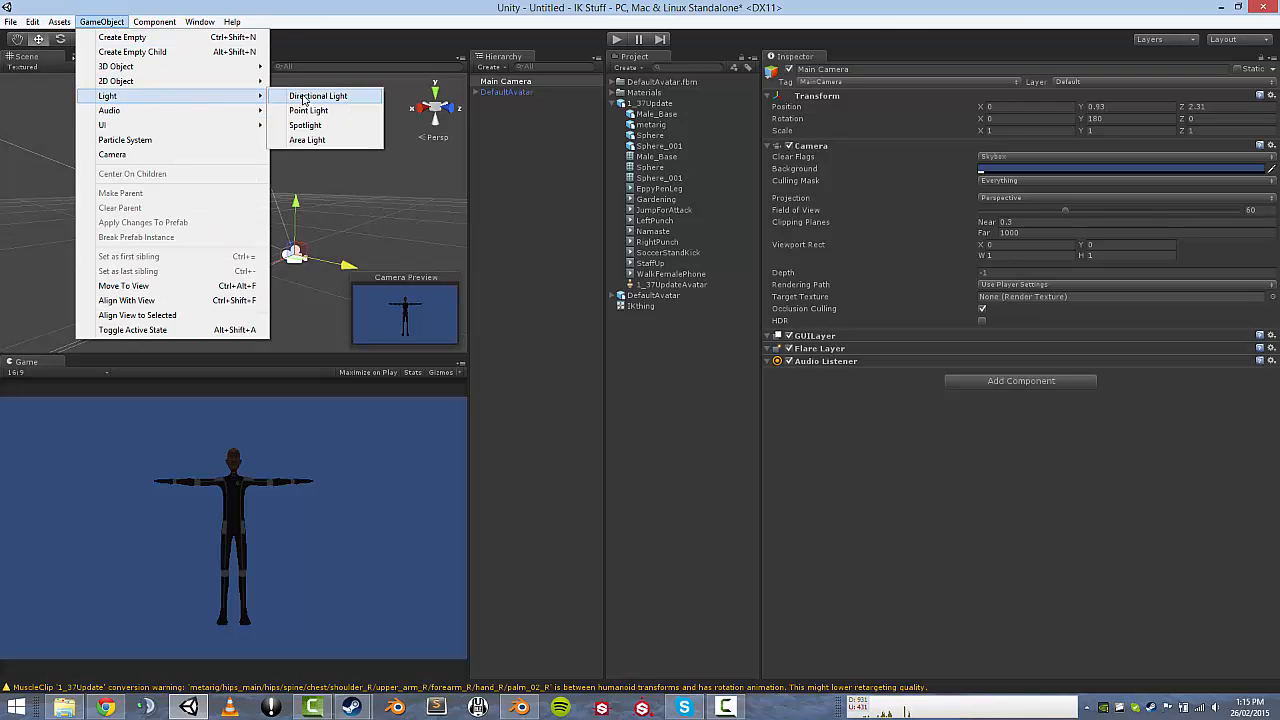
click(302, 95)
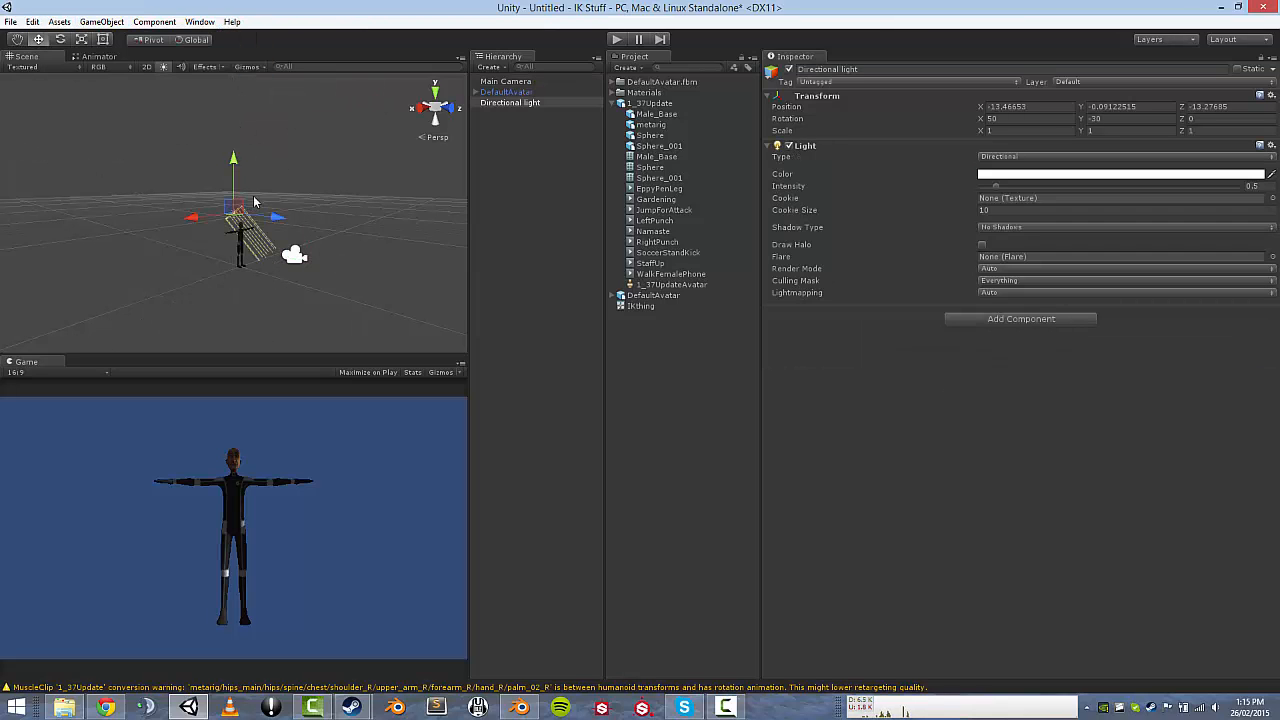
Move the light to about -13.47, 3.58, -4.75 and angle it toward the avatar.
drag(279, 218, 359, 223)
drag(305, 179, 313, 123)
key(e)
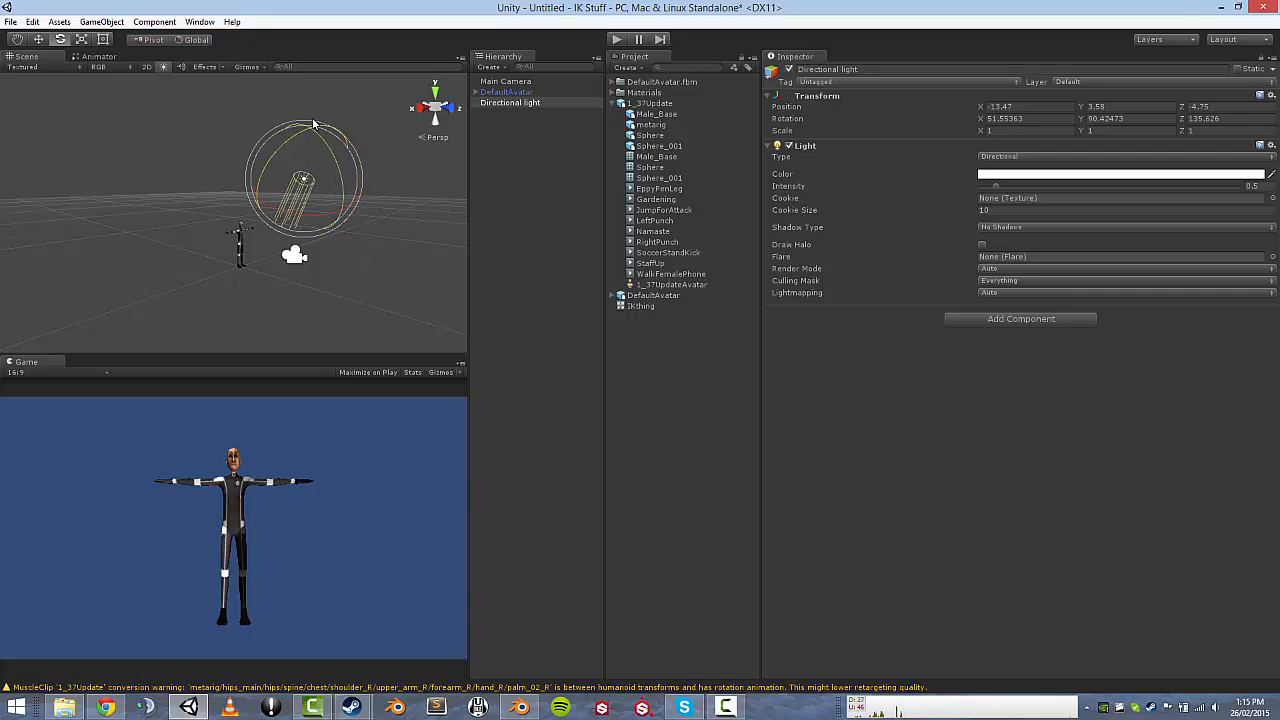
Raise the Main Camera to Y 1.53 and tilt it down about 14.5° on X.
click(505, 82)
key(w)
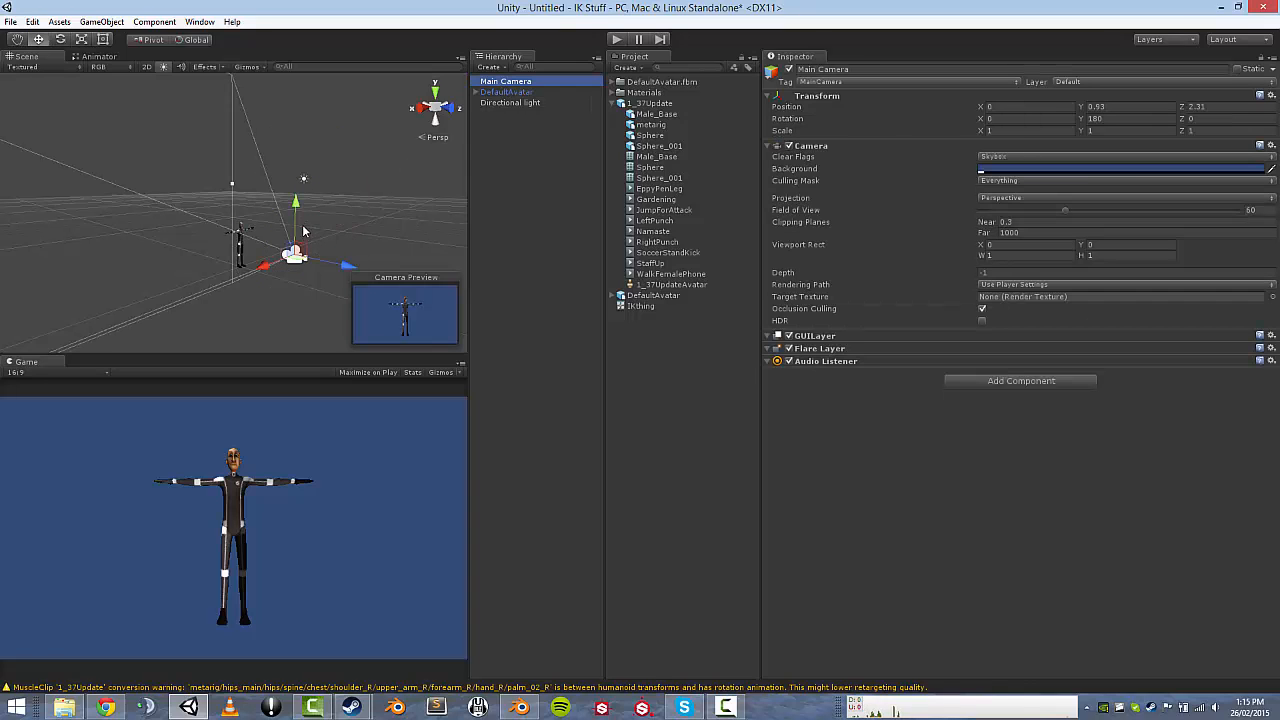
drag(299, 209, 302, 192)
key(r)
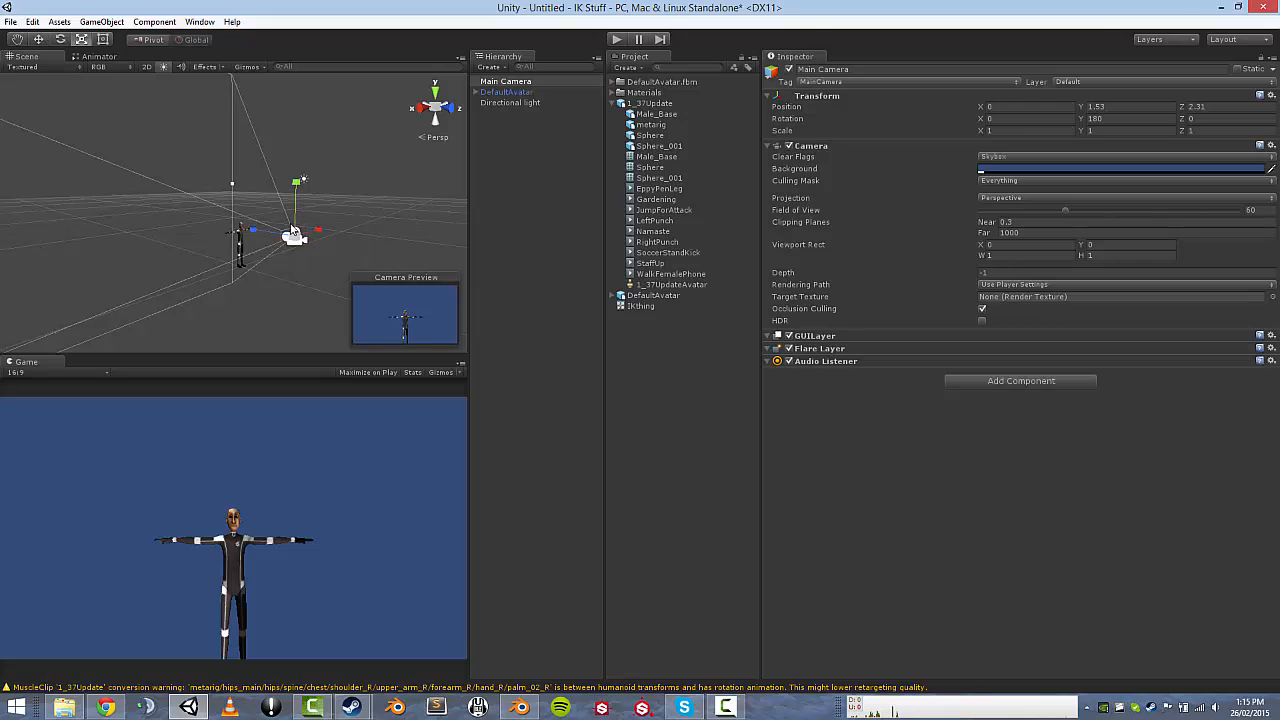
key(w)
key(e)
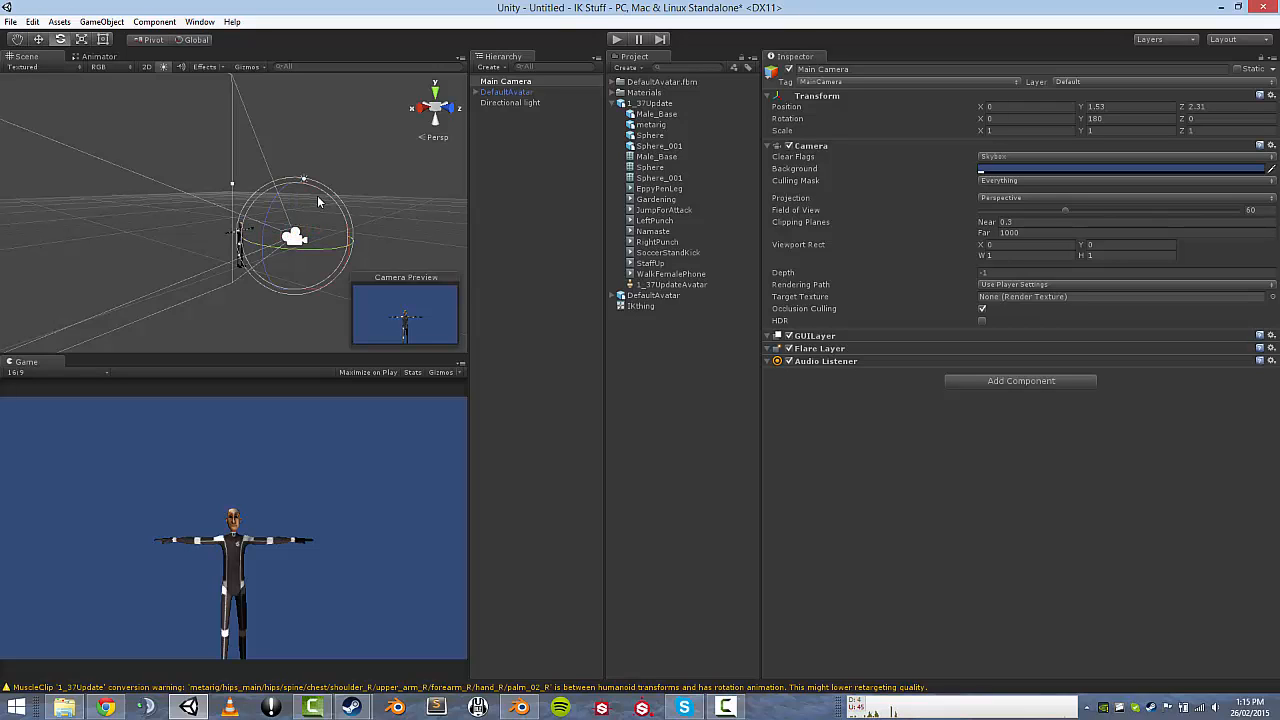
middle_drag(345, 200, 260, 200)
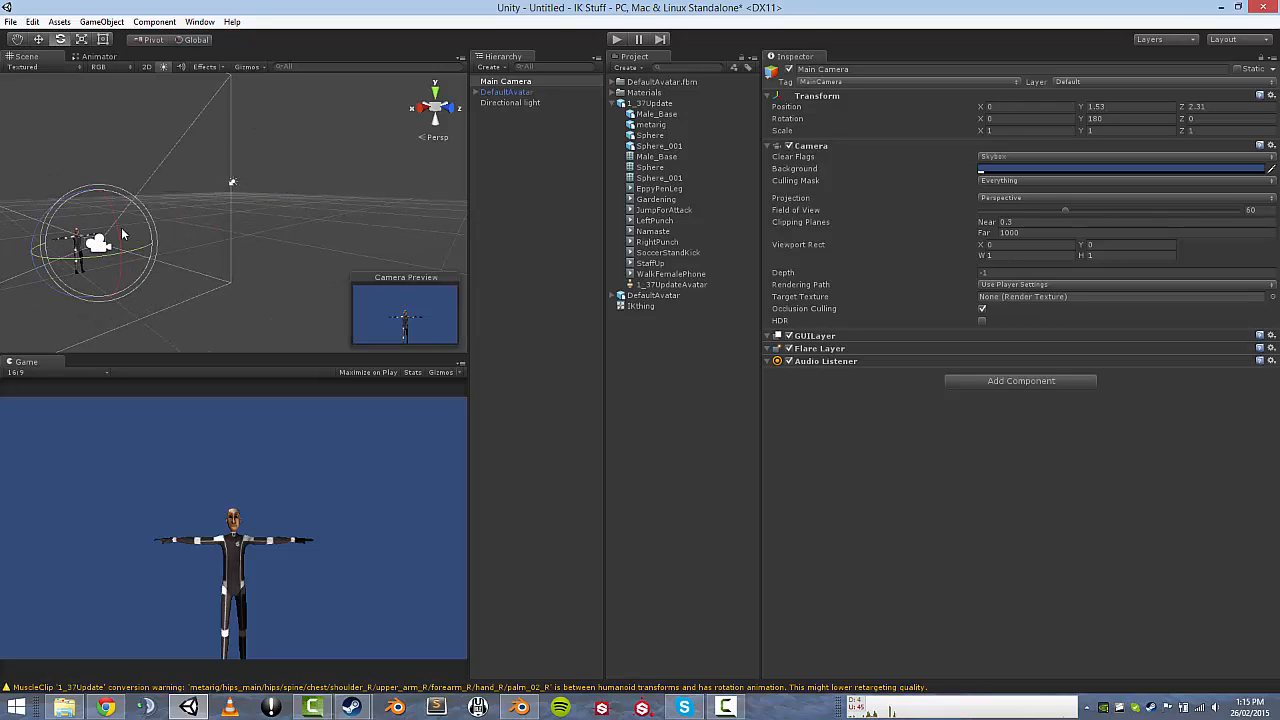
drag(122, 234, 121, 208)
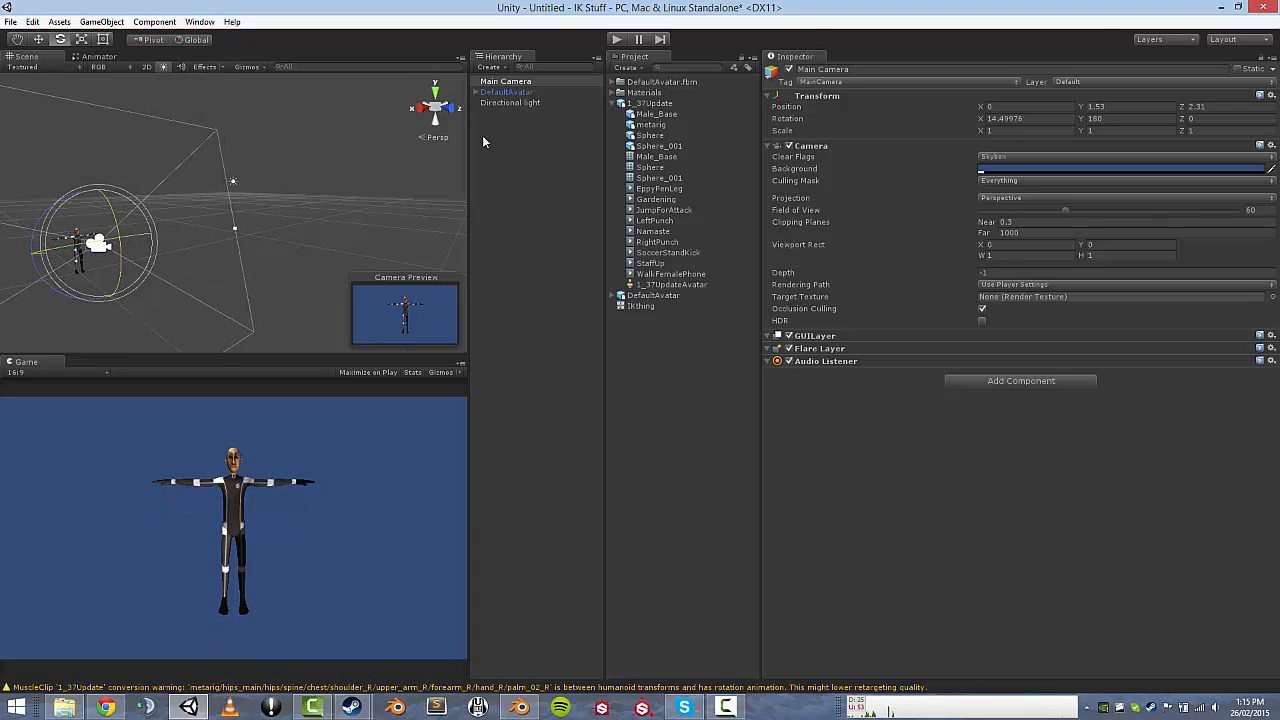
Preview the camera framing in Play mode, then fly the Scene view toward the avatar.
click(616, 39)
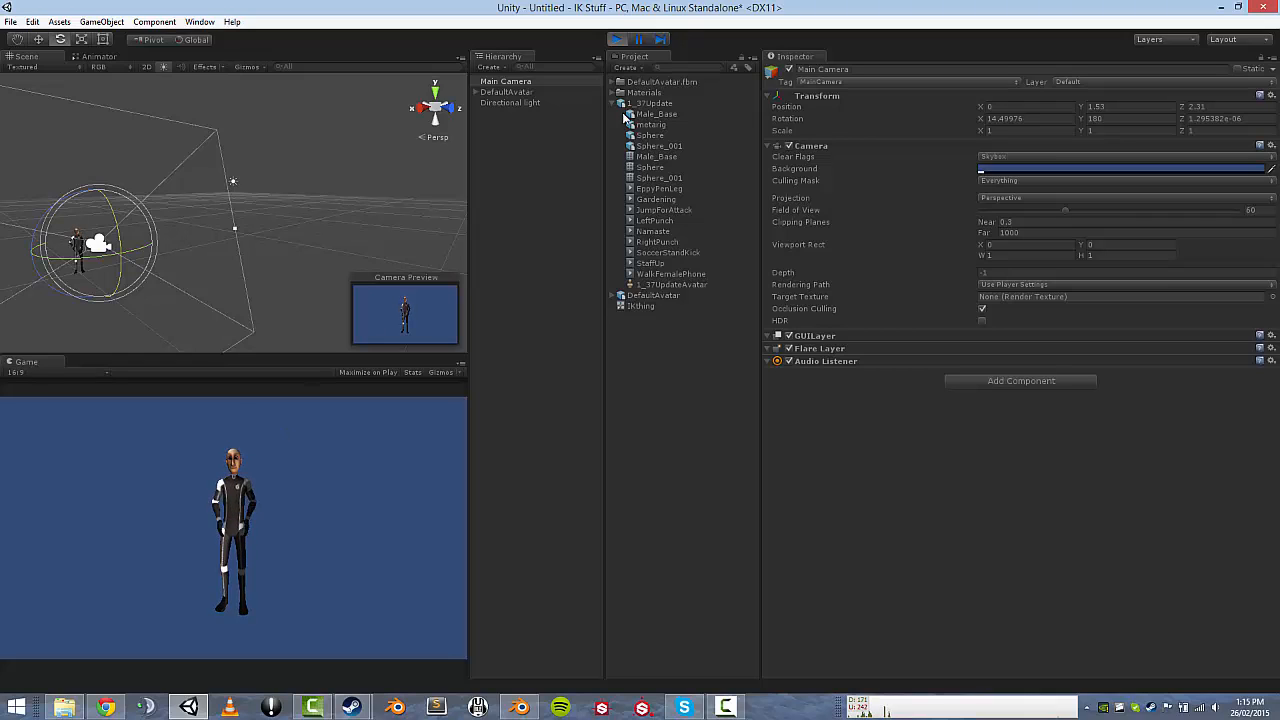
click(617, 39)
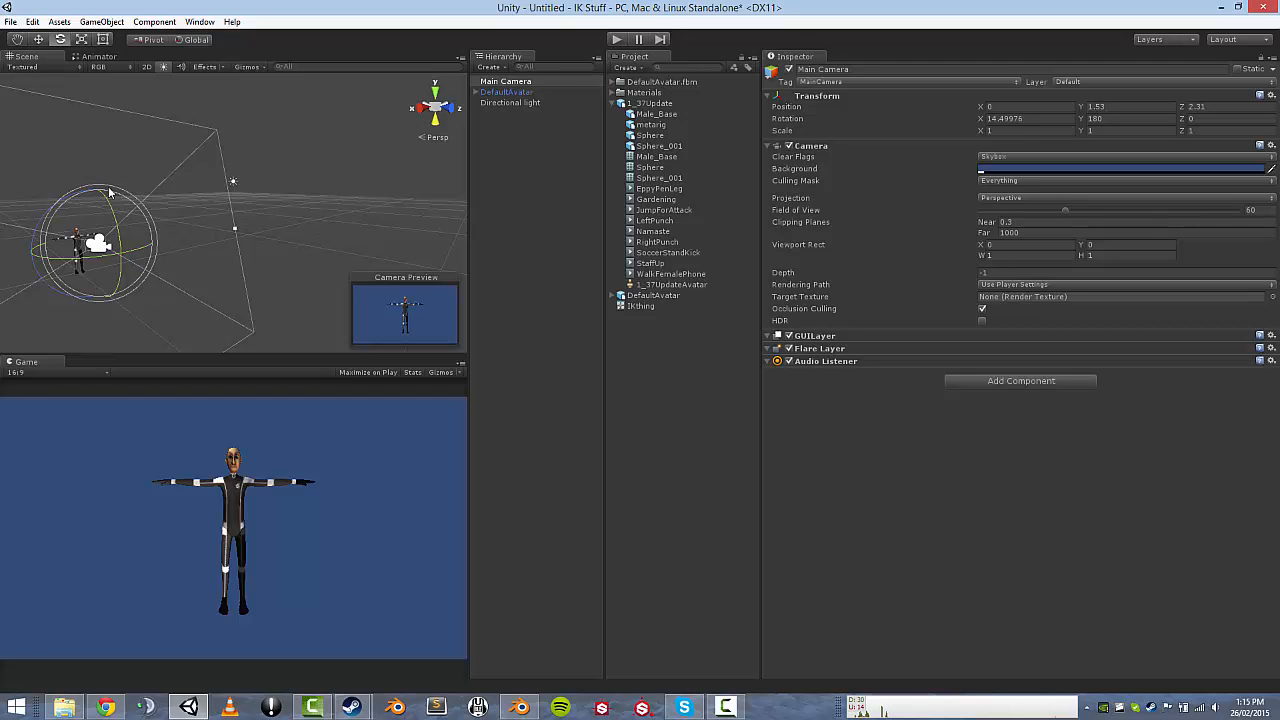
key(w)
right_drag(222, 186, 64, 169)
key(w)
mouse_move(160, 226)
right_down()
mouse_move(147, 237)
mouse_move(171, 247)
right_up()
Create an empty child under DefaultAvatar named IKLeftHand.
click(498, 92)
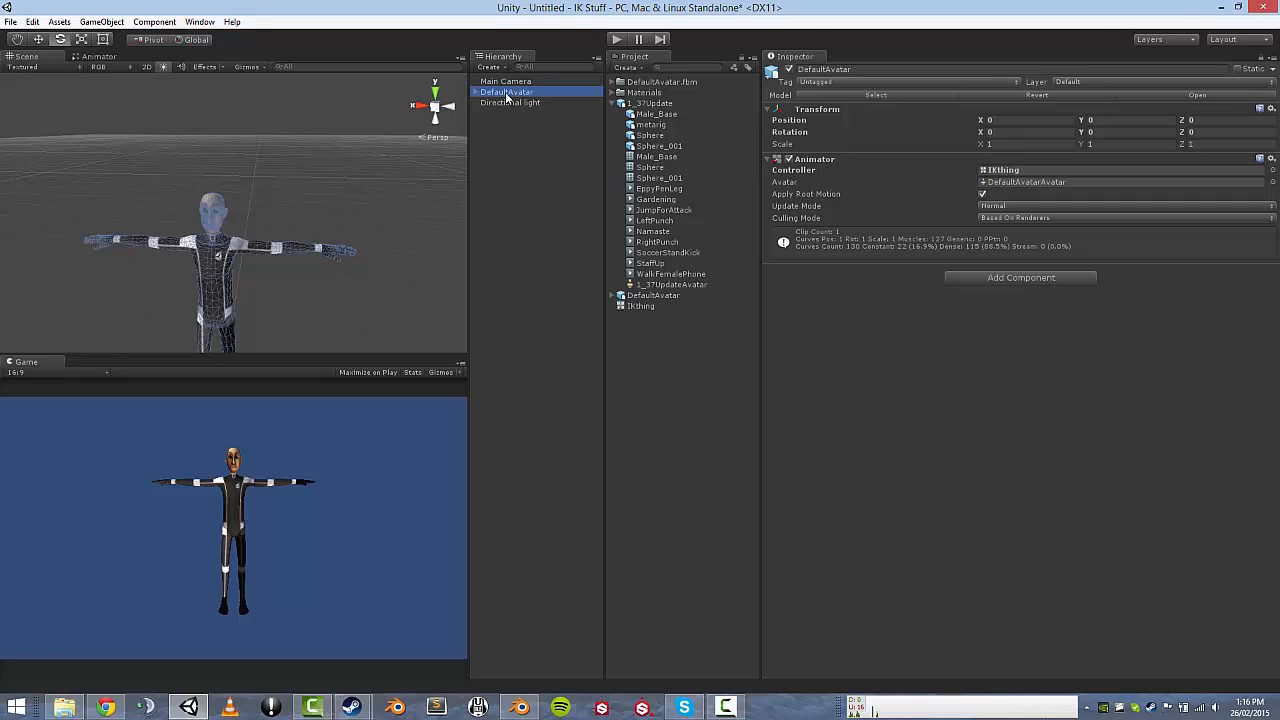
right_click(500, 94)
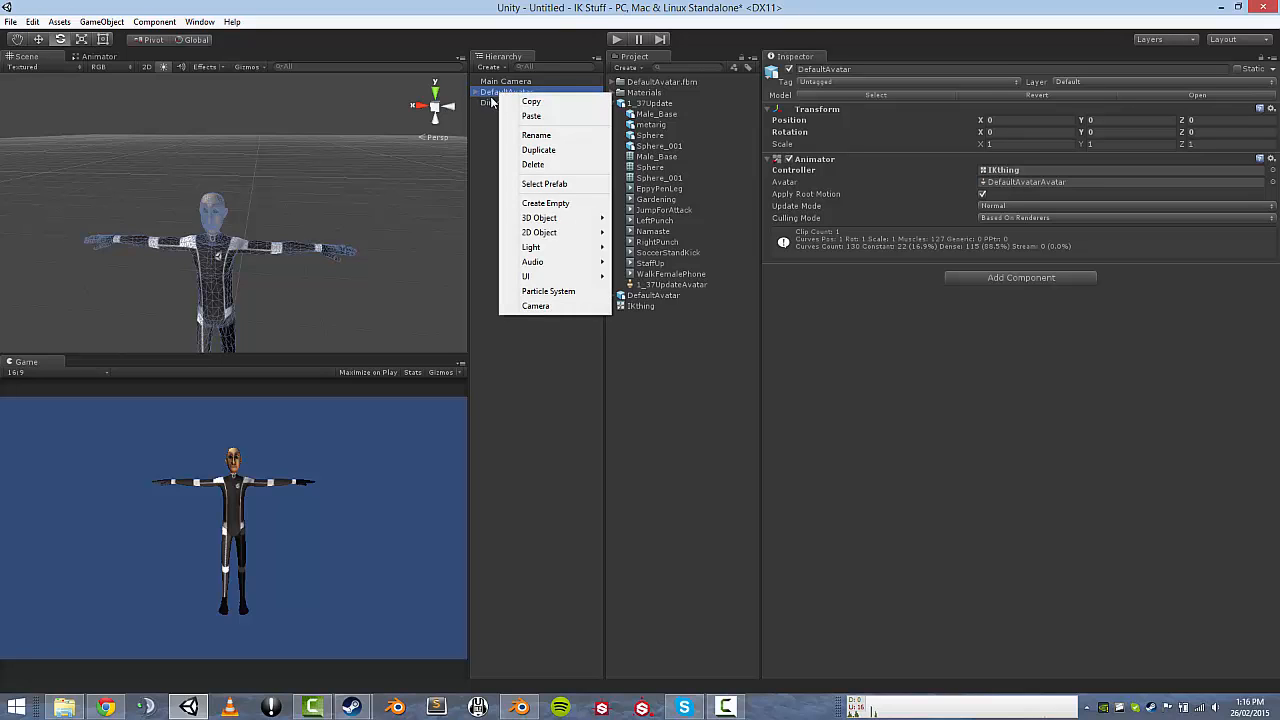
click(545, 203)
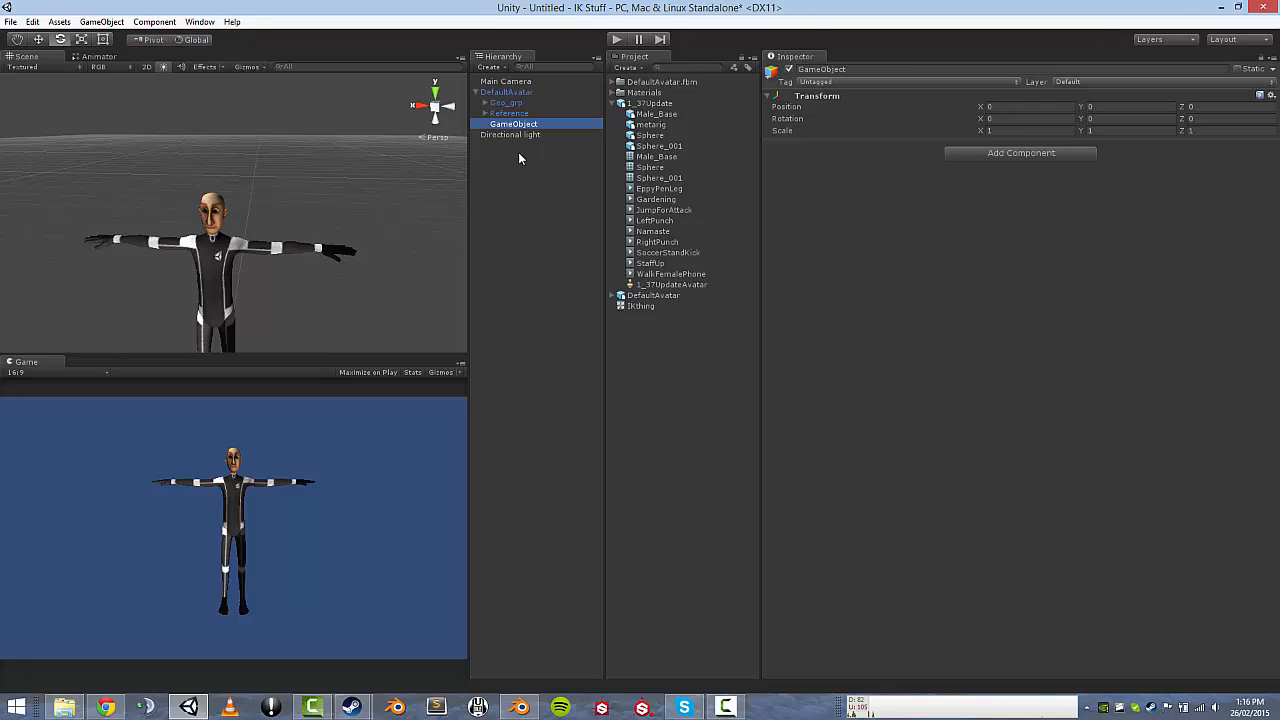
key(F2)
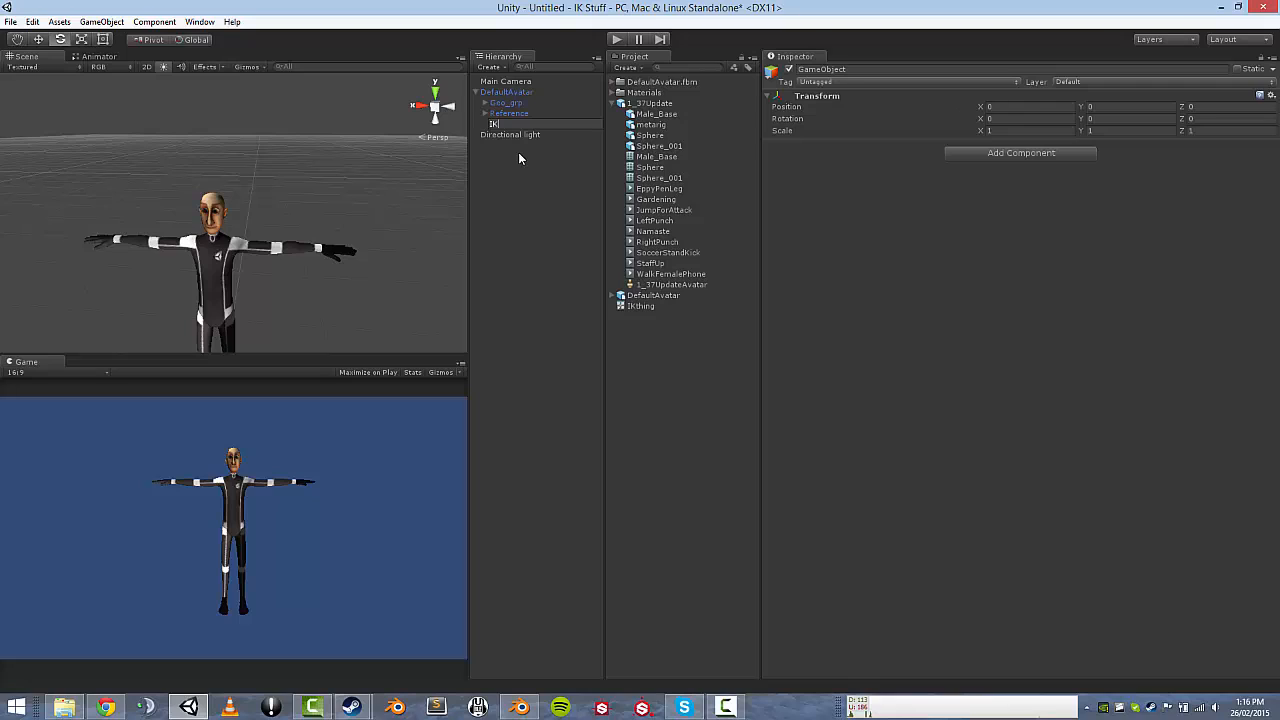
text(IKLeftHand)
key(Return)
Create a second empty child under DefaultAvatar named IKRightHand.
click(502, 94)
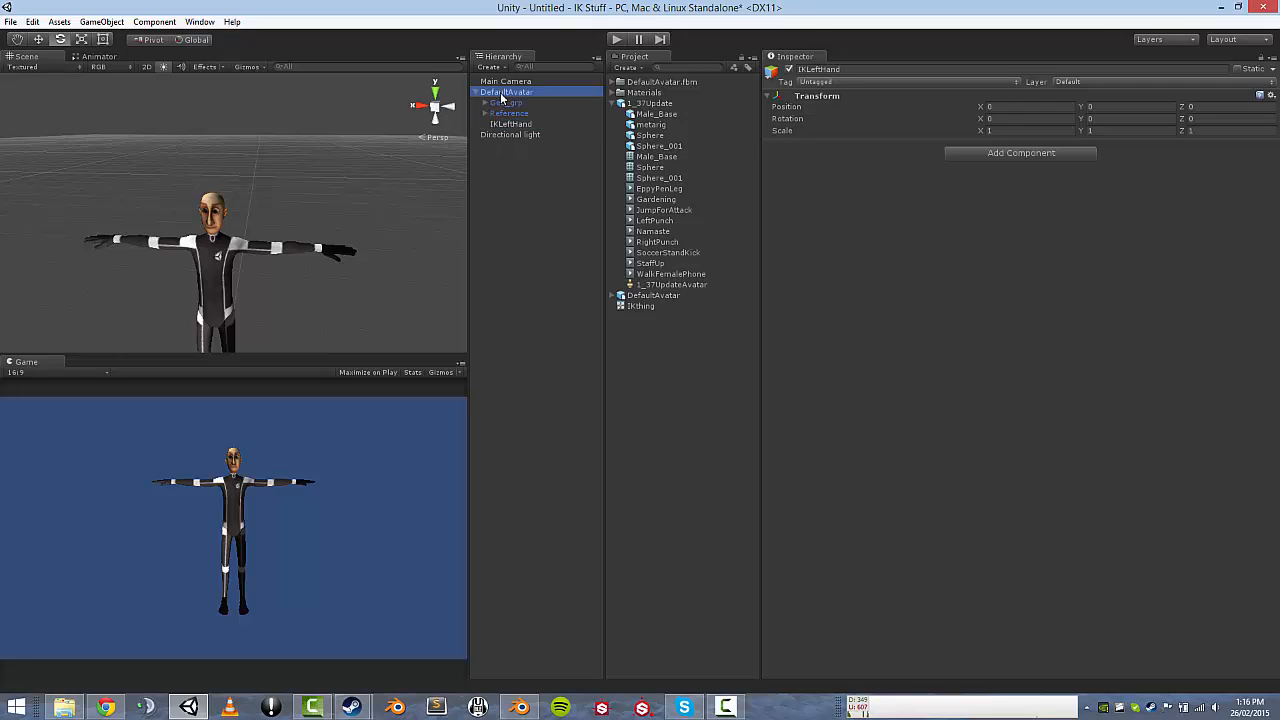
right_click(502, 95)
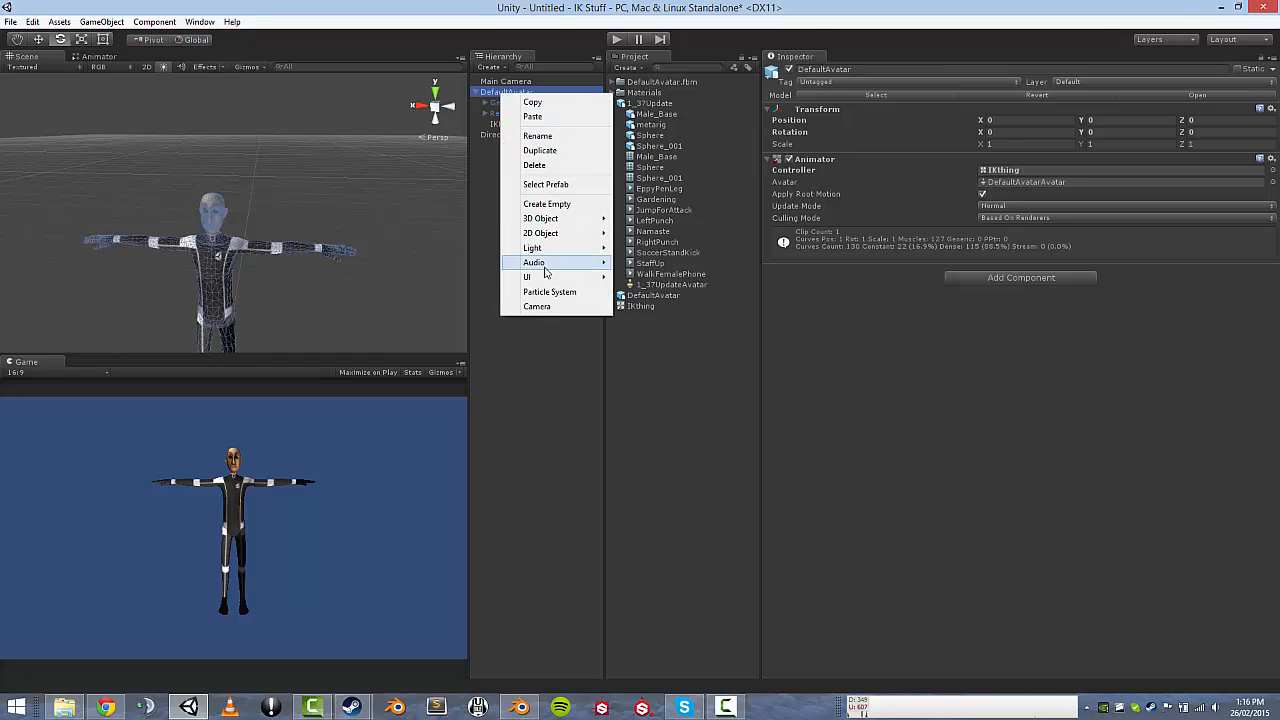
click(550, 204)
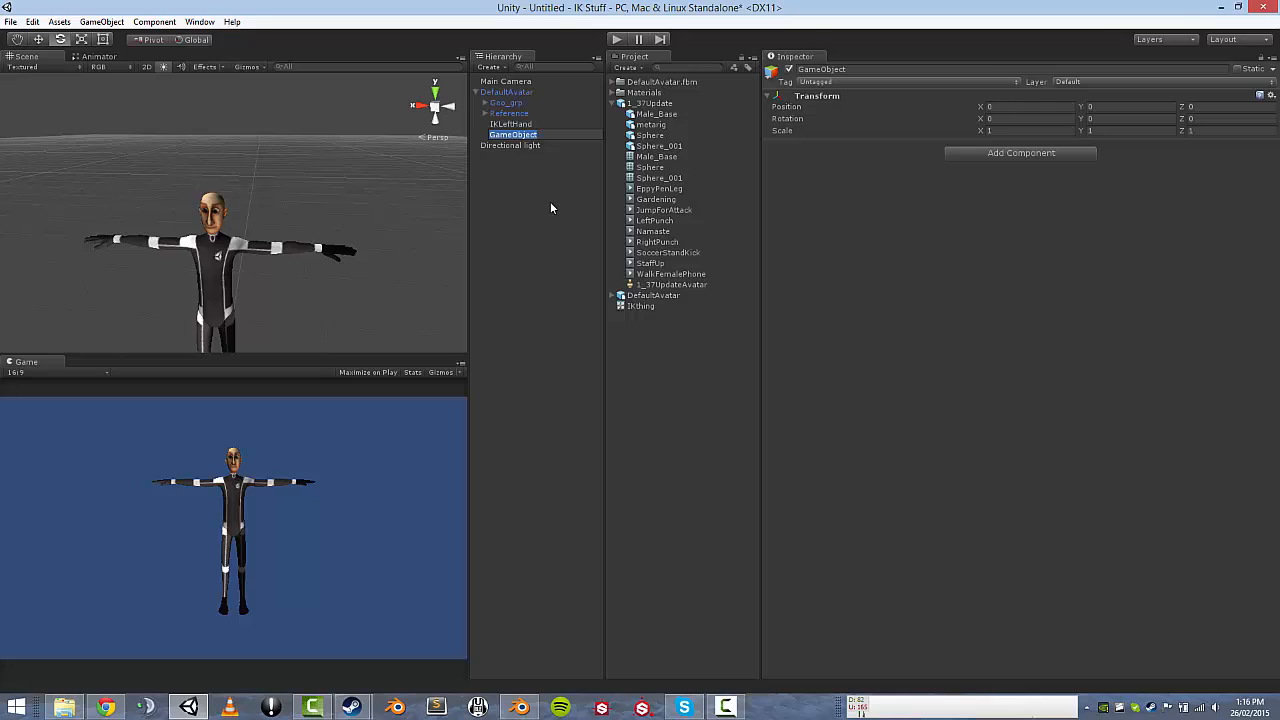
text(IKRightHand)
key(Return)
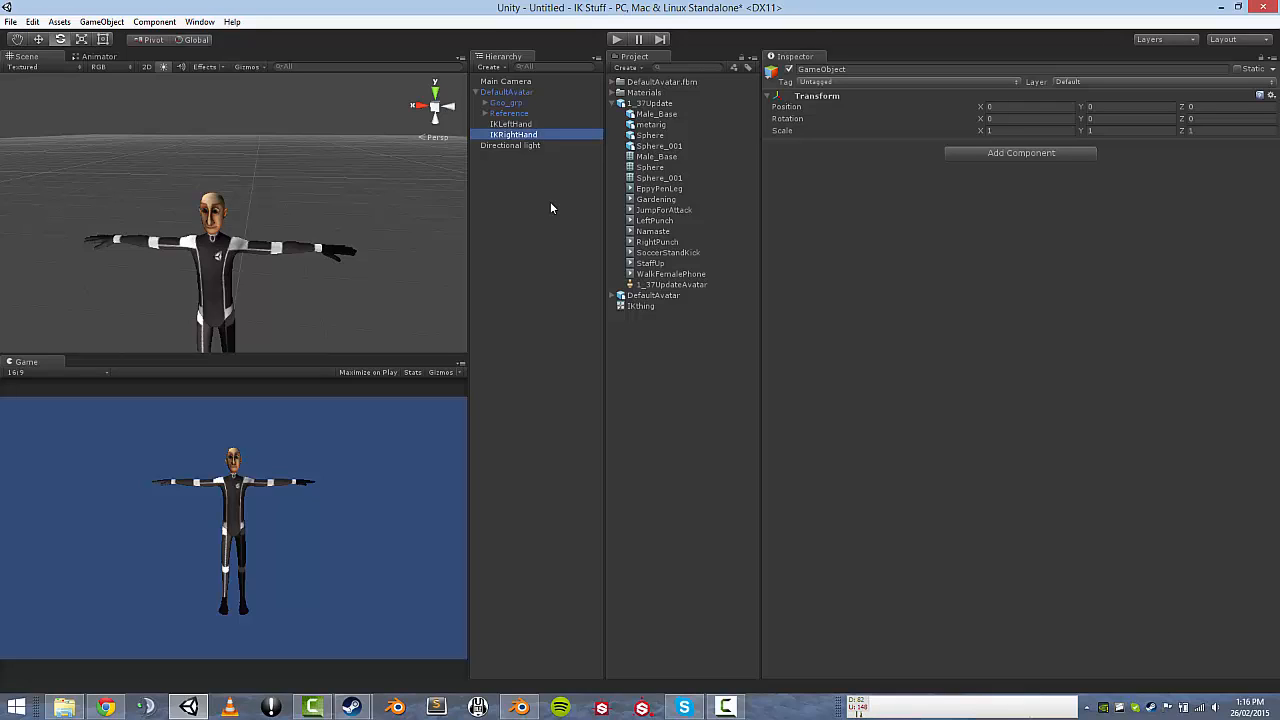
Select DefaultAvatar and frame it in the Scene view.
click(507, 82)
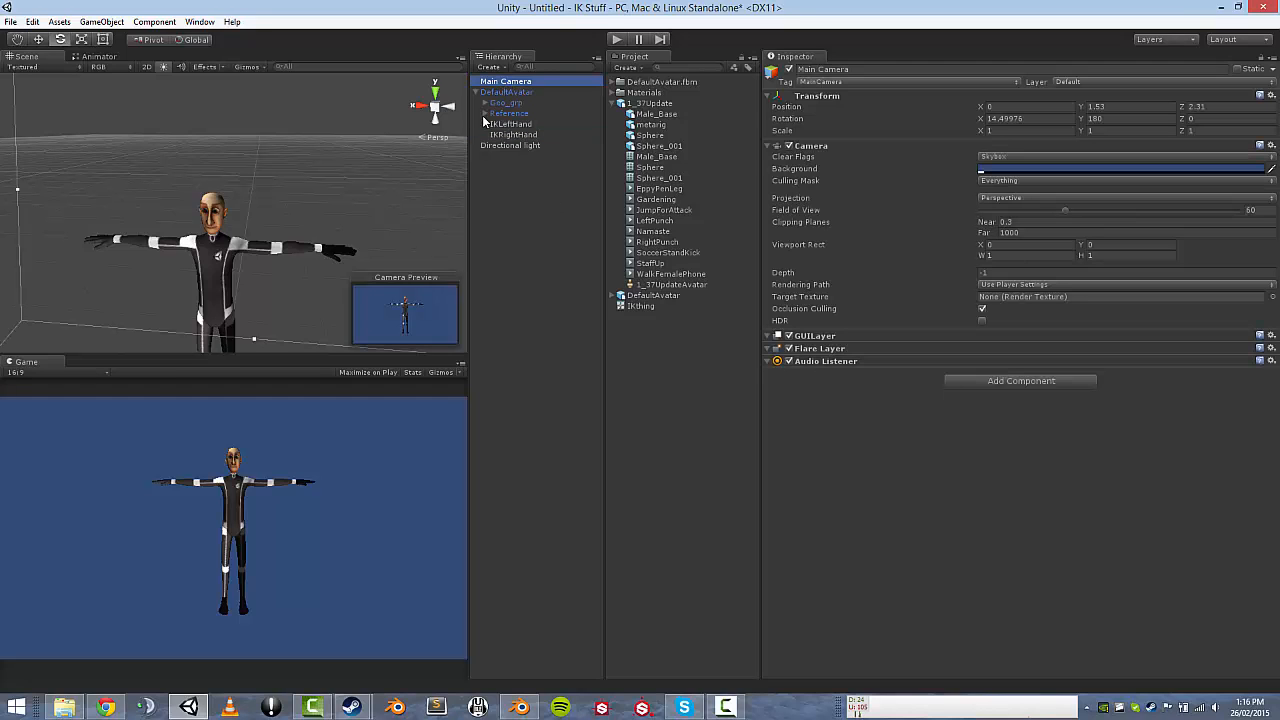
click(506, 92)
mouse_move(260, 243)
right_down()
mouse_move(251, 283)
mouse_move(257, 256)
right_up()
scroll(251, 283, down, 5)
scroll(246, 294, up, 10)
double_click(510, 92)
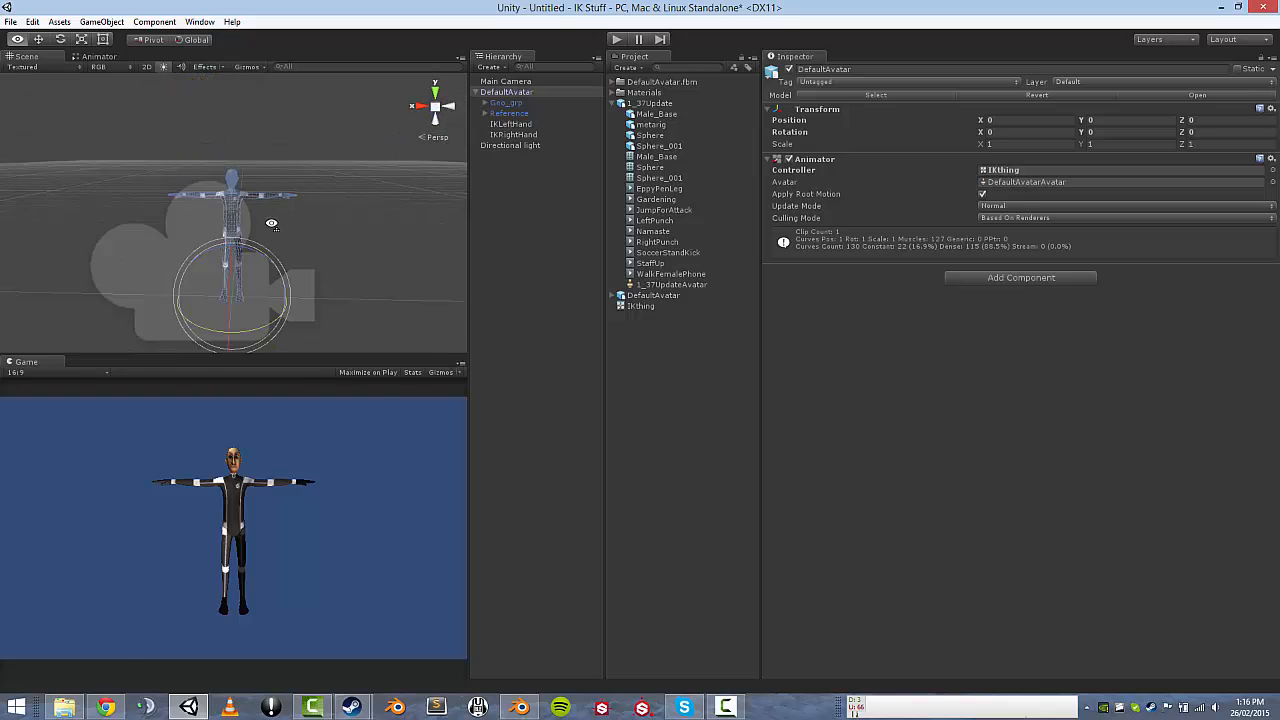
Move IKLeftHand up to Y 1.344 and forward to Z 0.42.
click(521, 125)
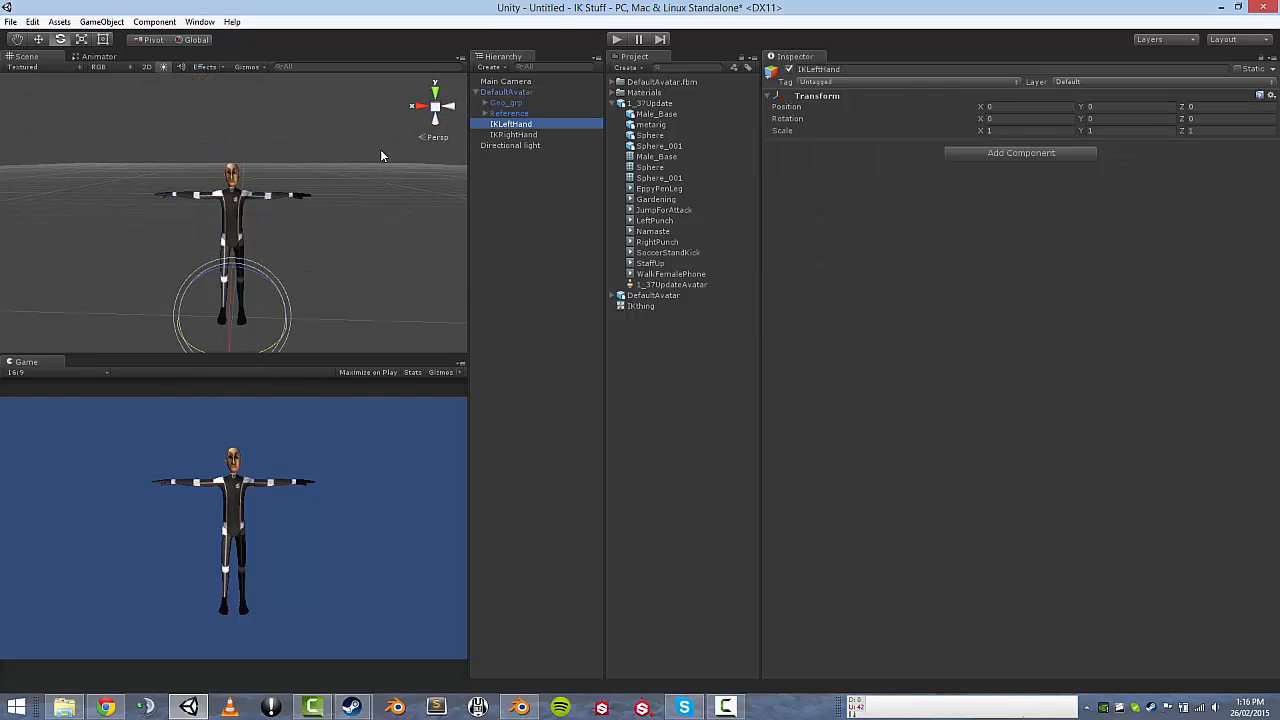
mouse_move(378, 151)
middle_down()
mouse_move(300, 165)
mouse_move(374, 157)
mouse_move(364, 162)
middle_up()
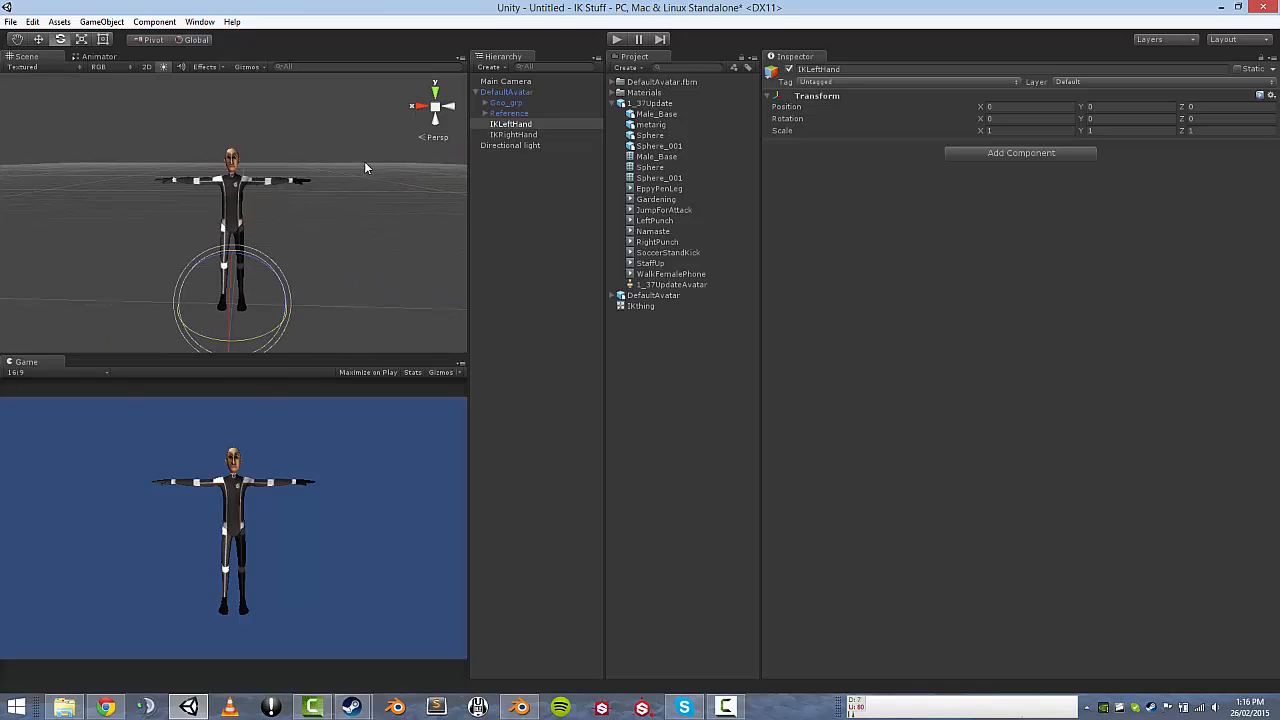
alt+drag(337, 235, 160, 260)
key(w)
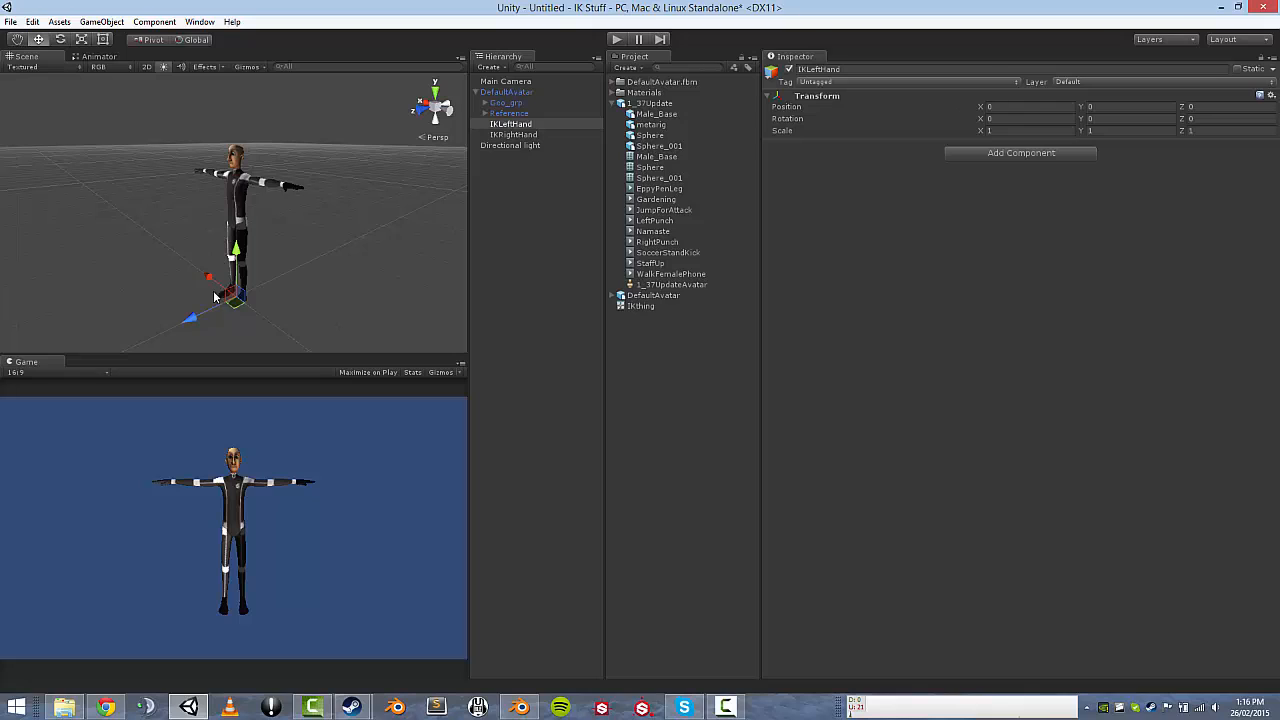
drag(238, 247, 242, 172)
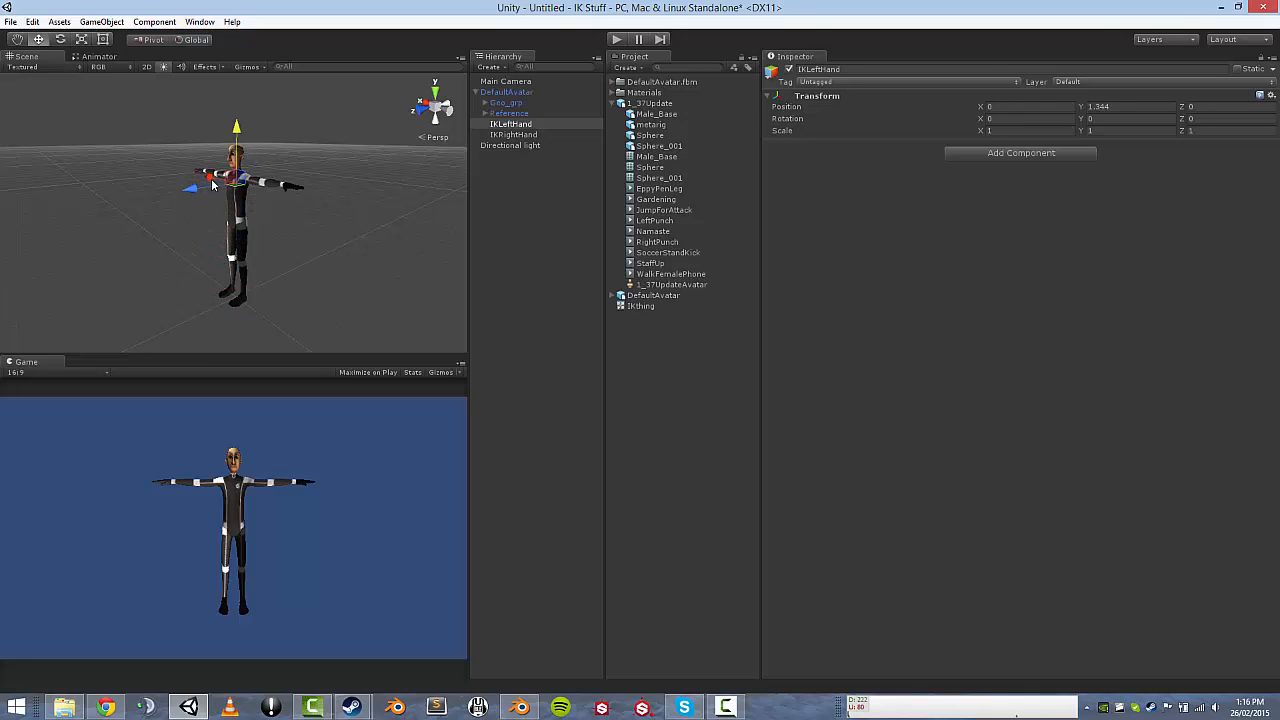
drag(198, 190, 174, 200)
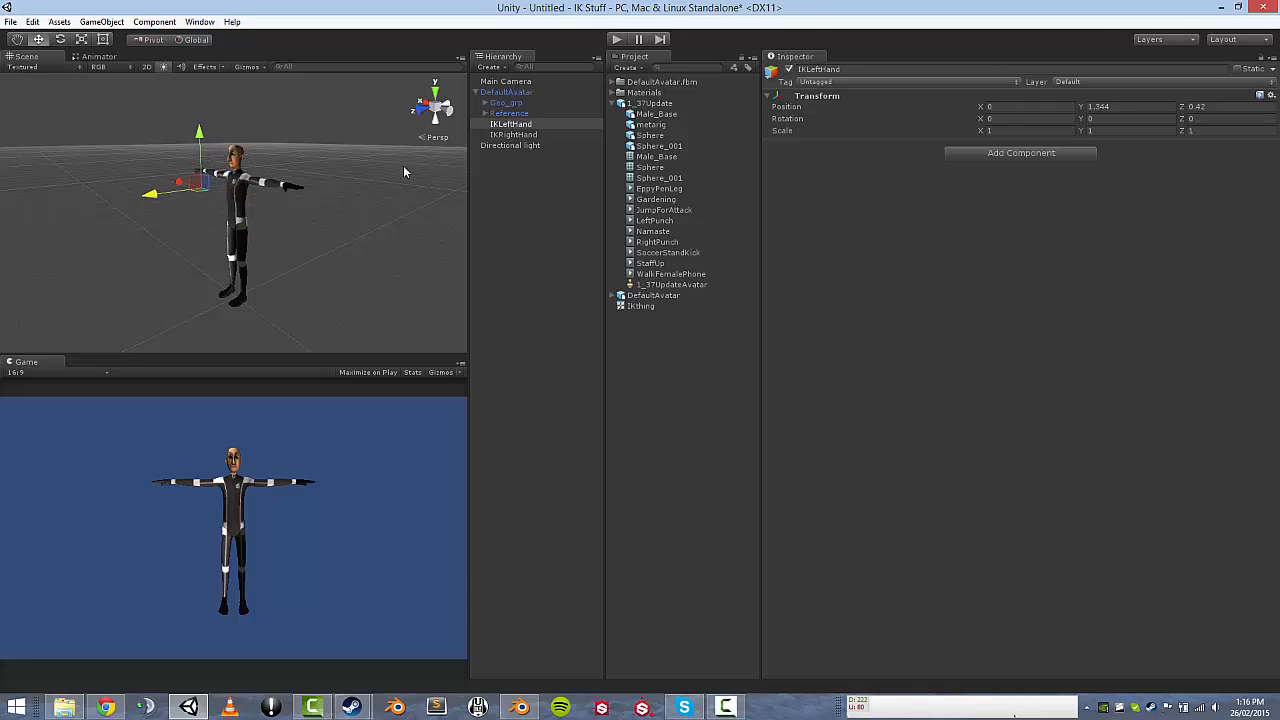
Test the hand target in Play mode, then select both IKLeftHand and IKRightHand.
click(618, 40)
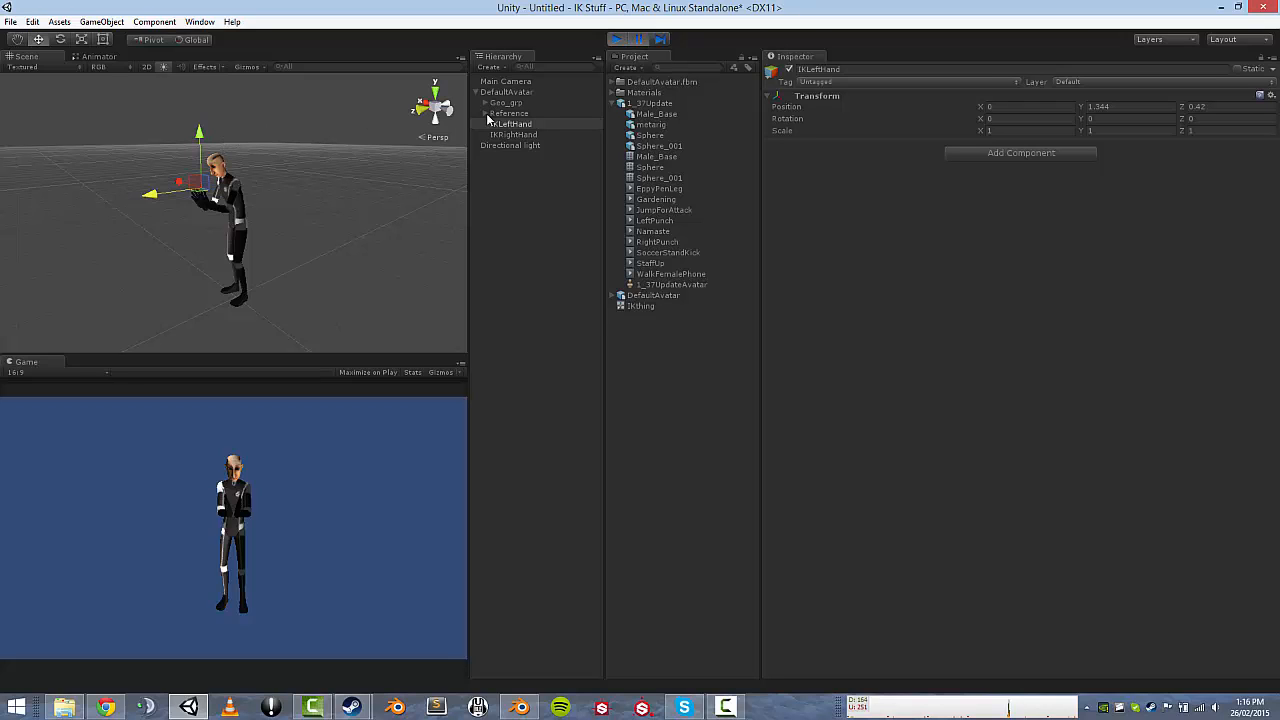
click(514, 125)
key(ctrl+p)
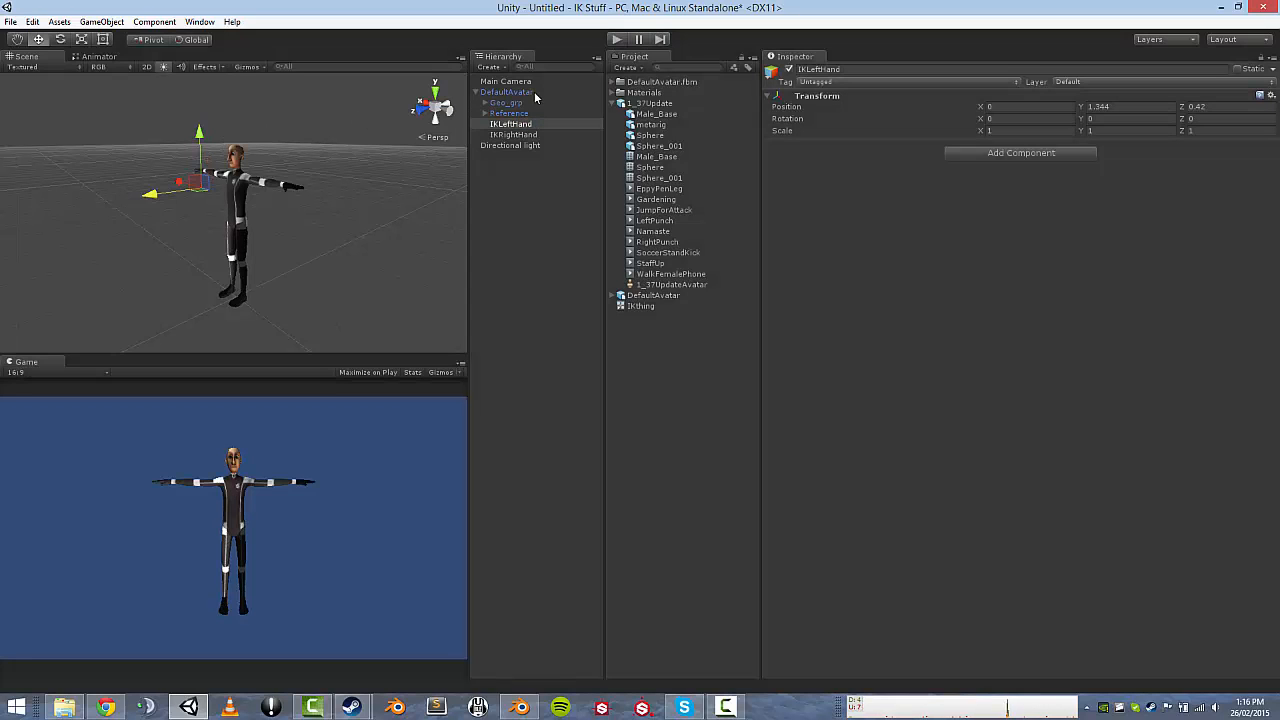
shift+click(514, 134)
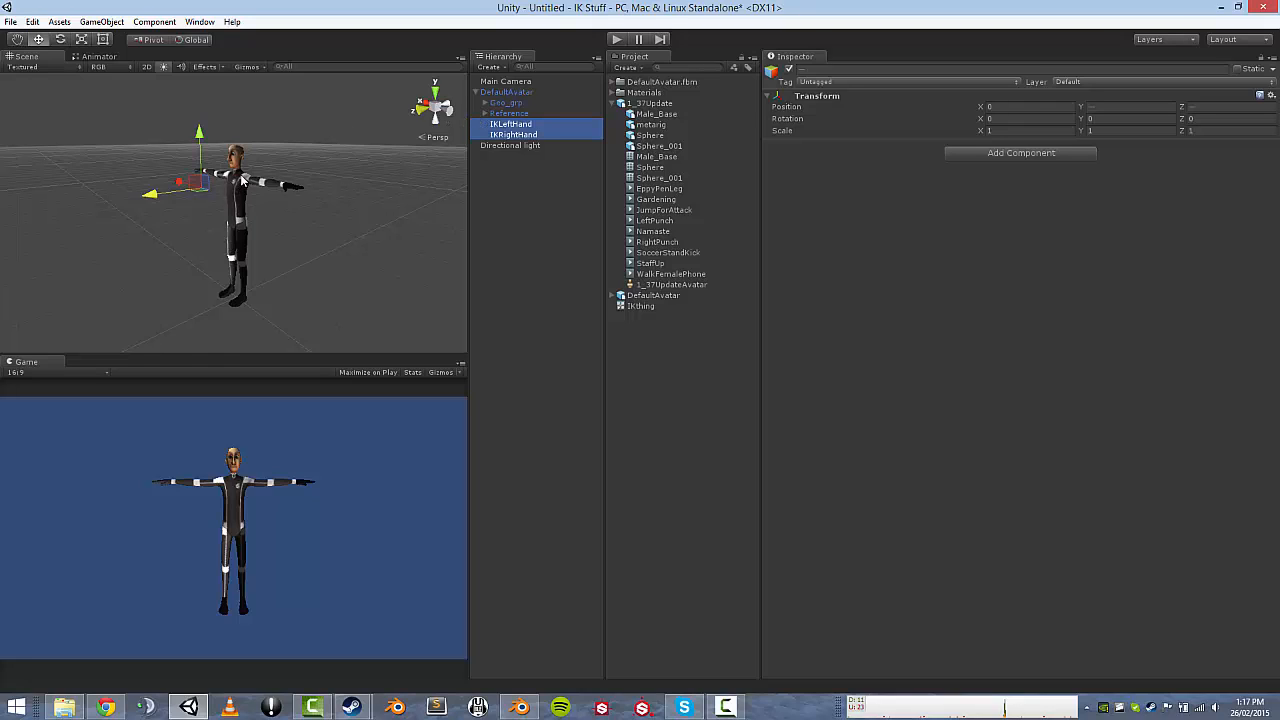
Expand Reference > Hips > Spine and drop both IK targets onto the Chest bone.
click(485, 103)
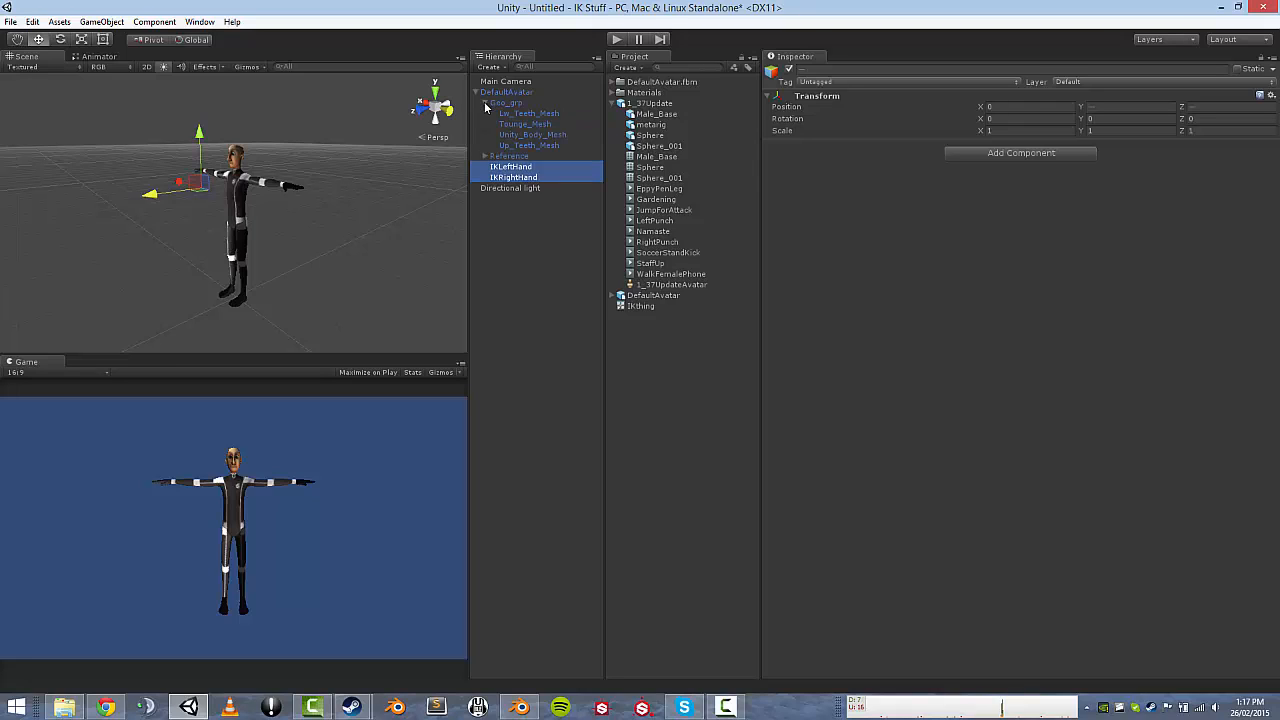
click(485, 103)
click(485, 114)
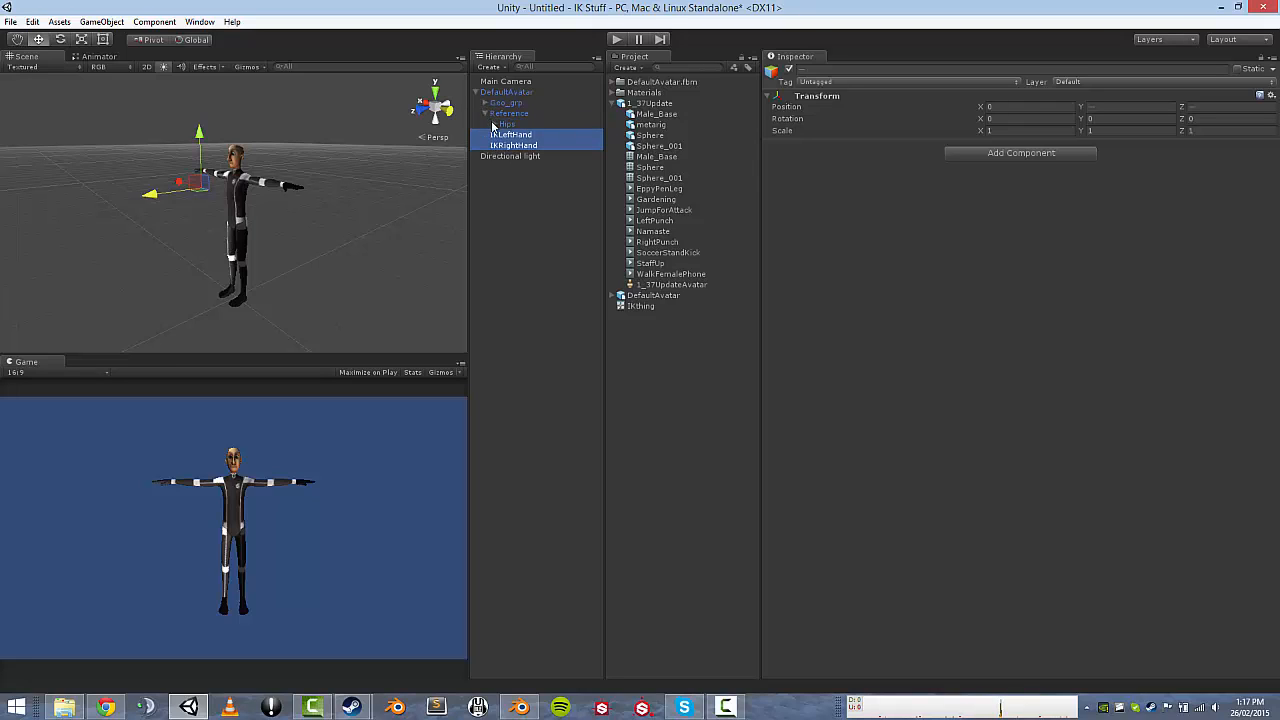
click(494, 125)
click(503, 156)
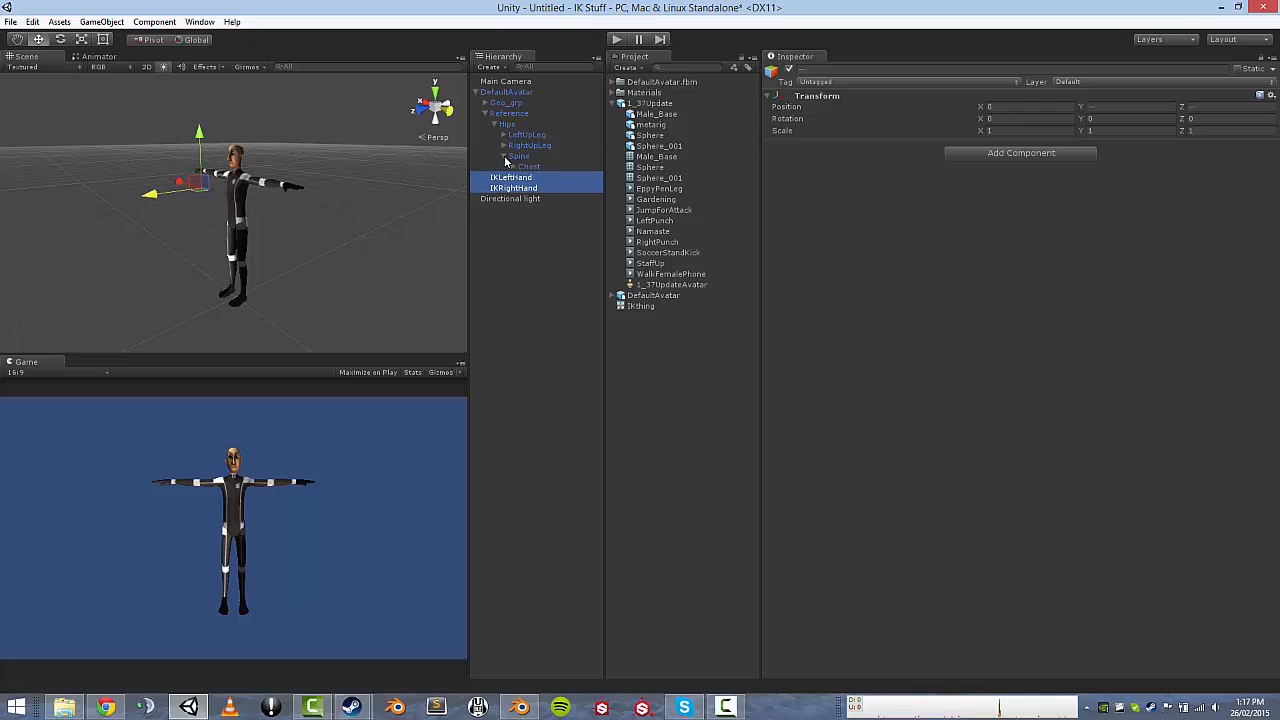
drag(512, 183, 529, 167)
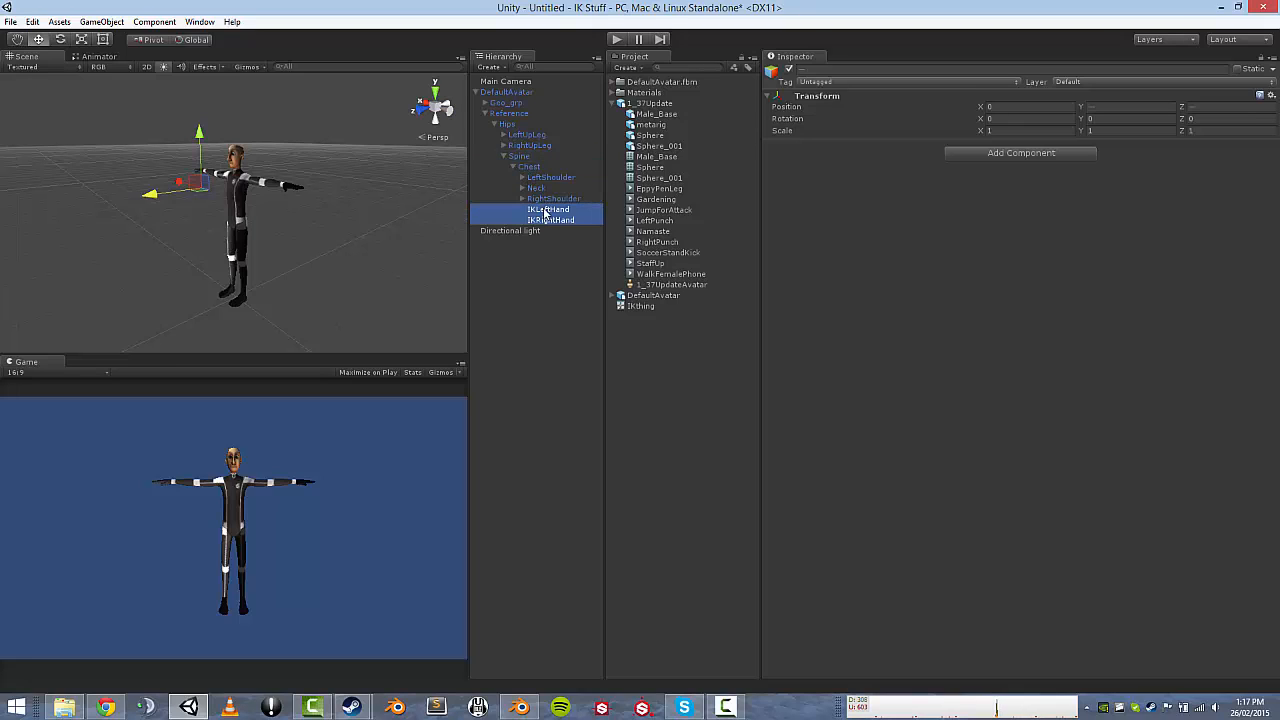
Test the reparented targets in Play mode, then nudge the IK target slightly along X.
click(614, 41)
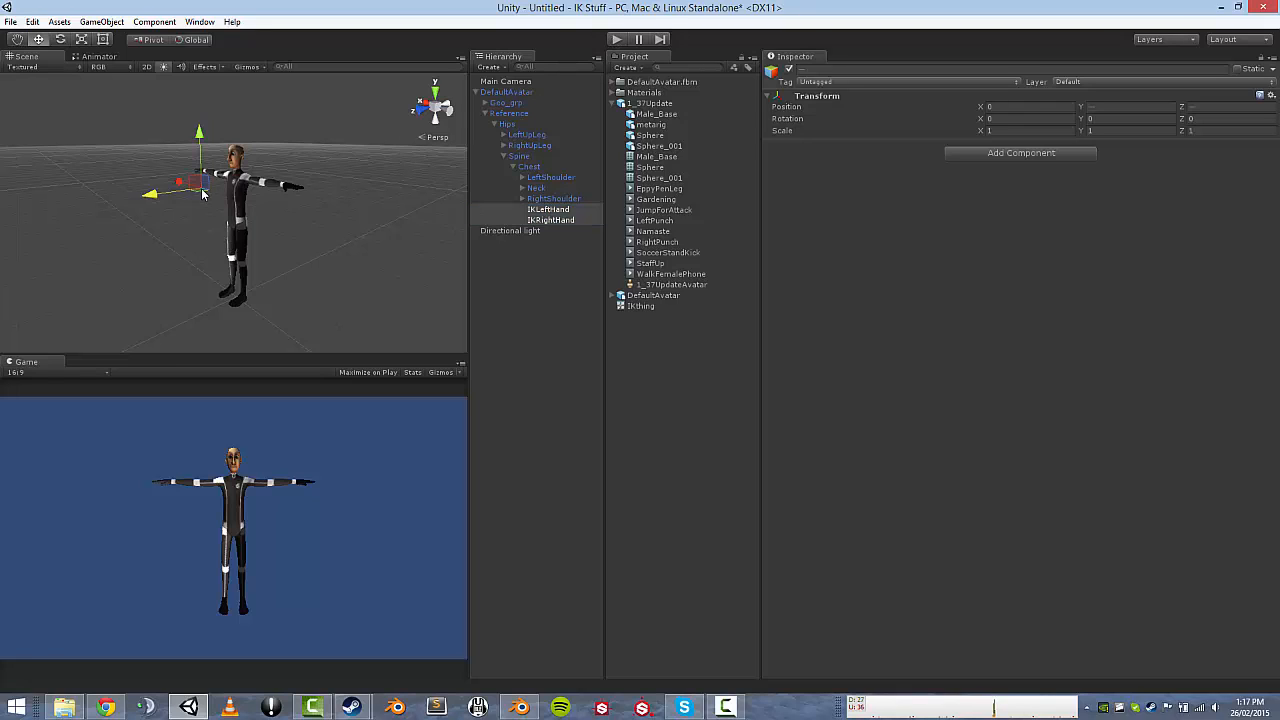
click(616, 40)
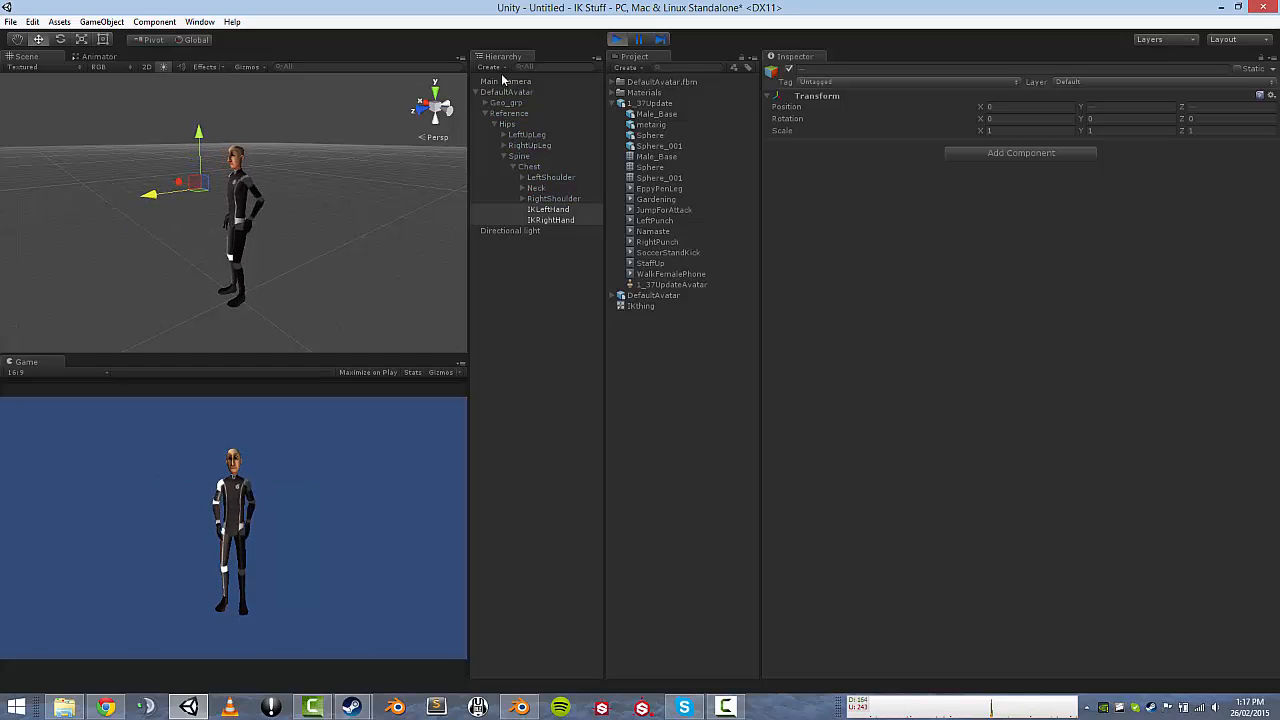
key(ctrl+p)
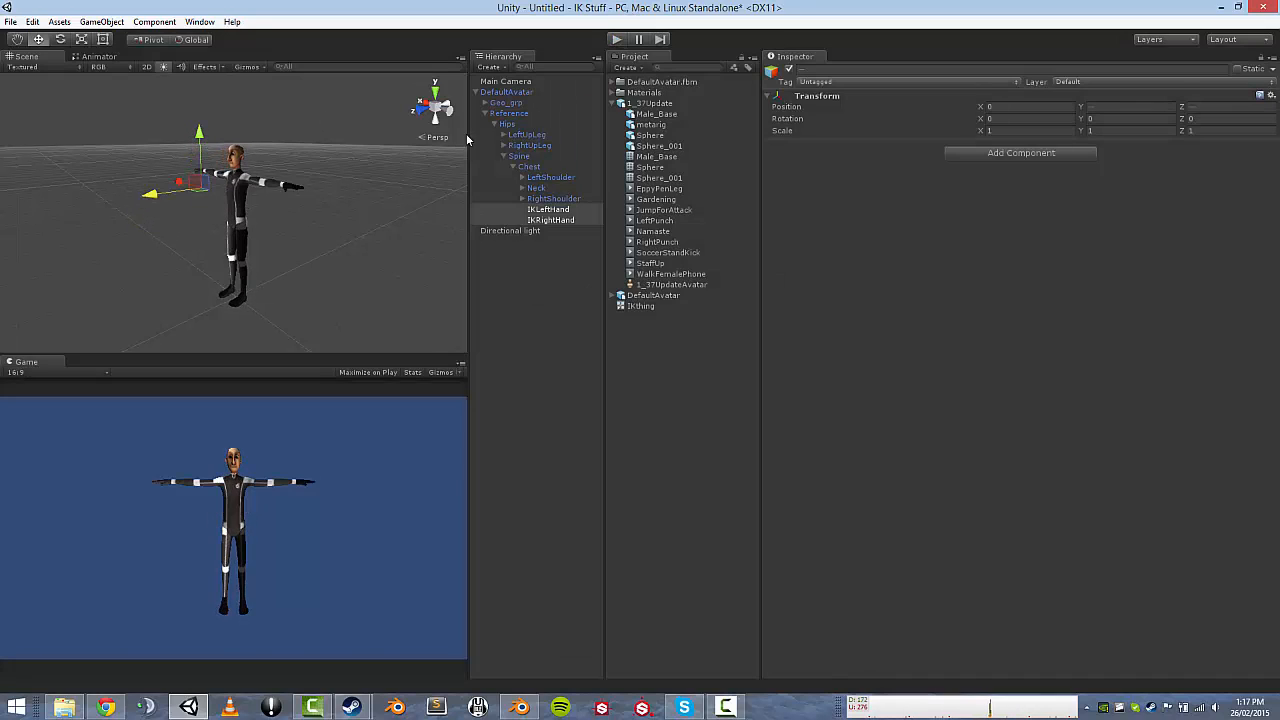
drag(152, 201, 157, 199)
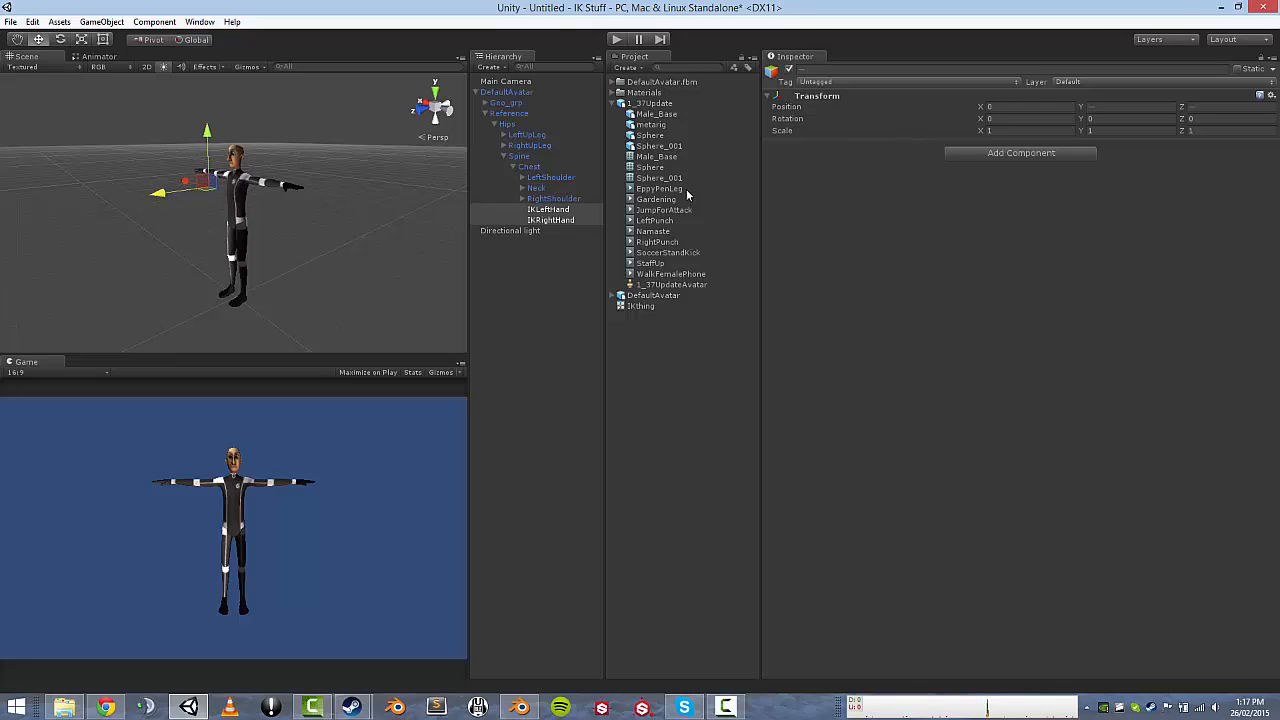
Copy IKLeftHand's Transform values and paste them onto IKRightHand's Transform.
click(553, 212)
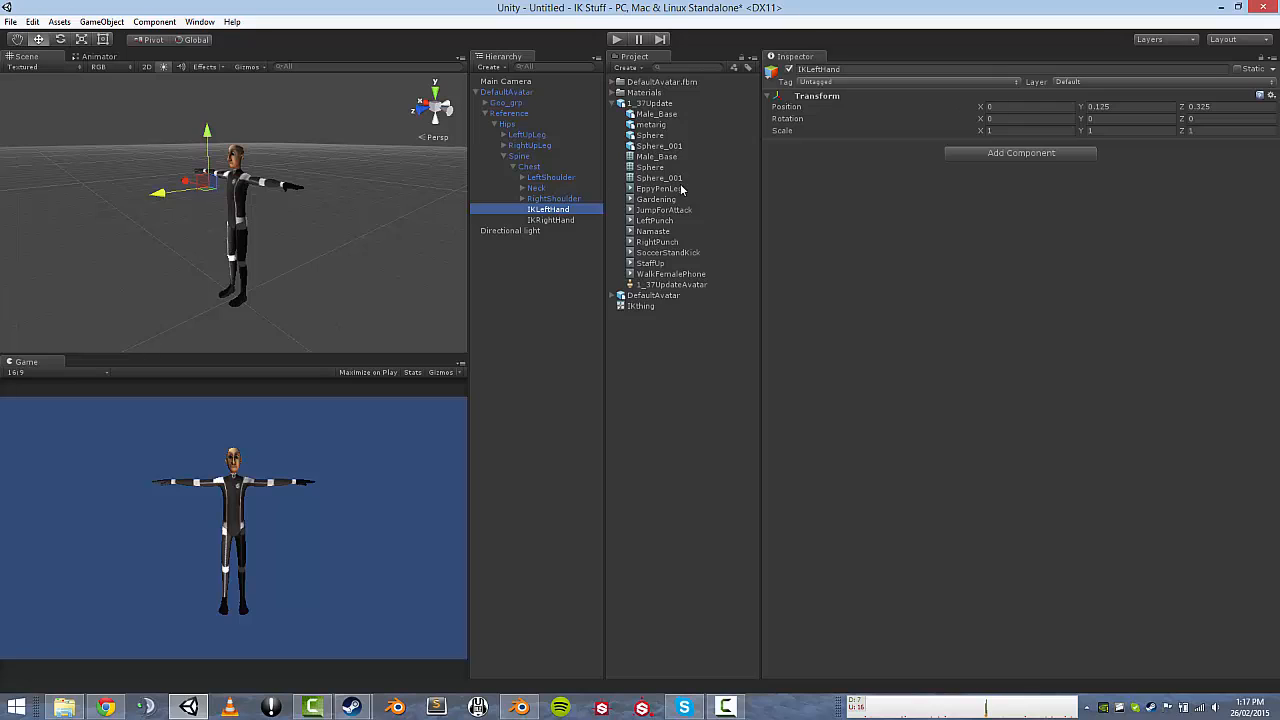
right_click(820, 97)
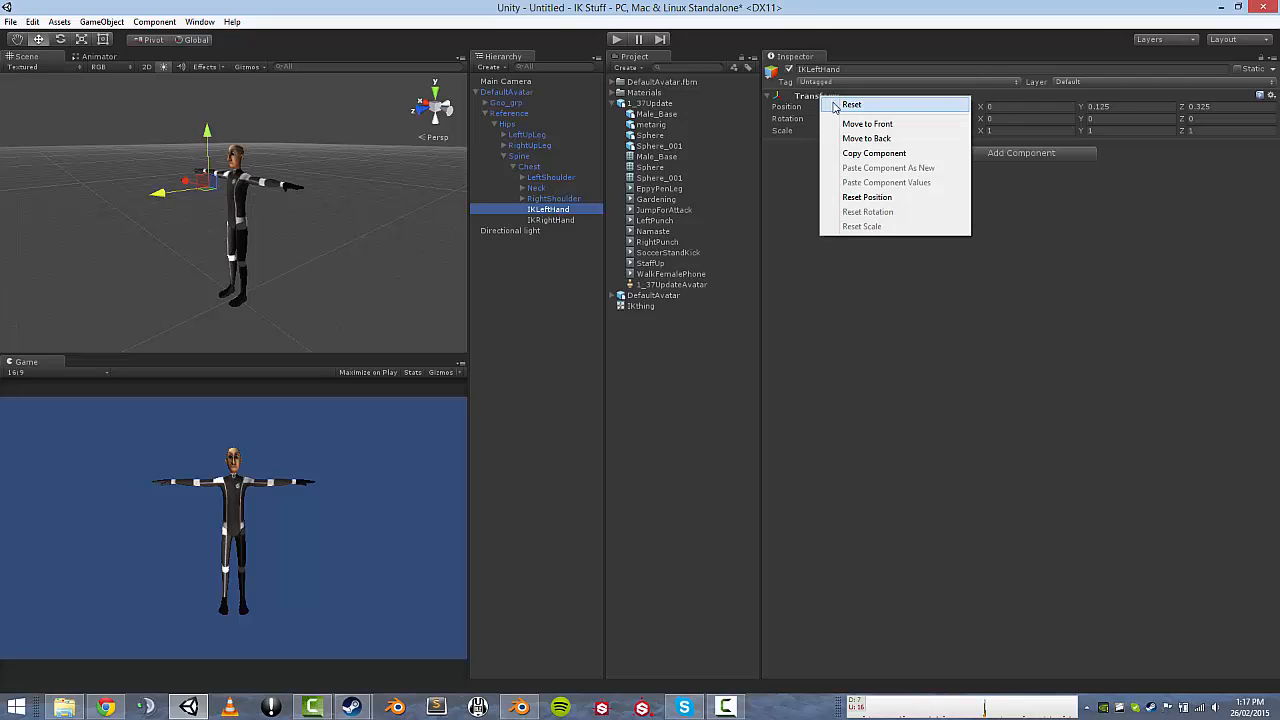
click(860, 155)
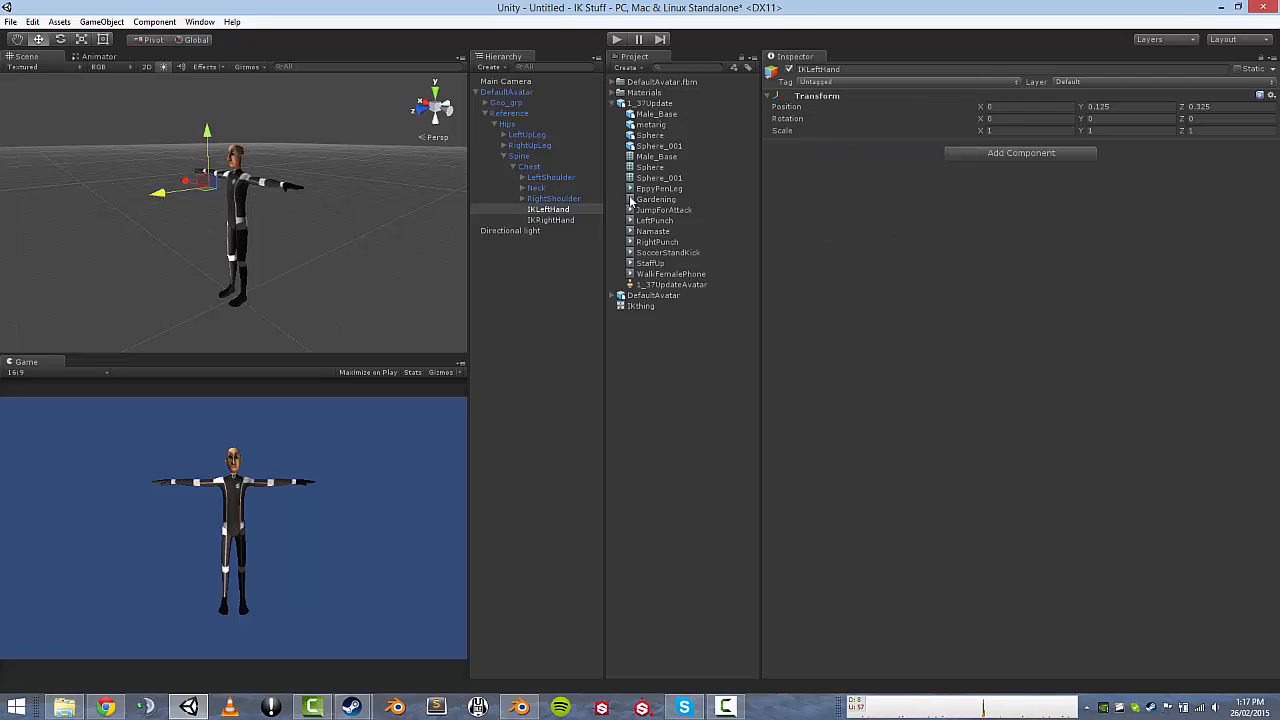
click(551, 220)
right_click(812, 103)
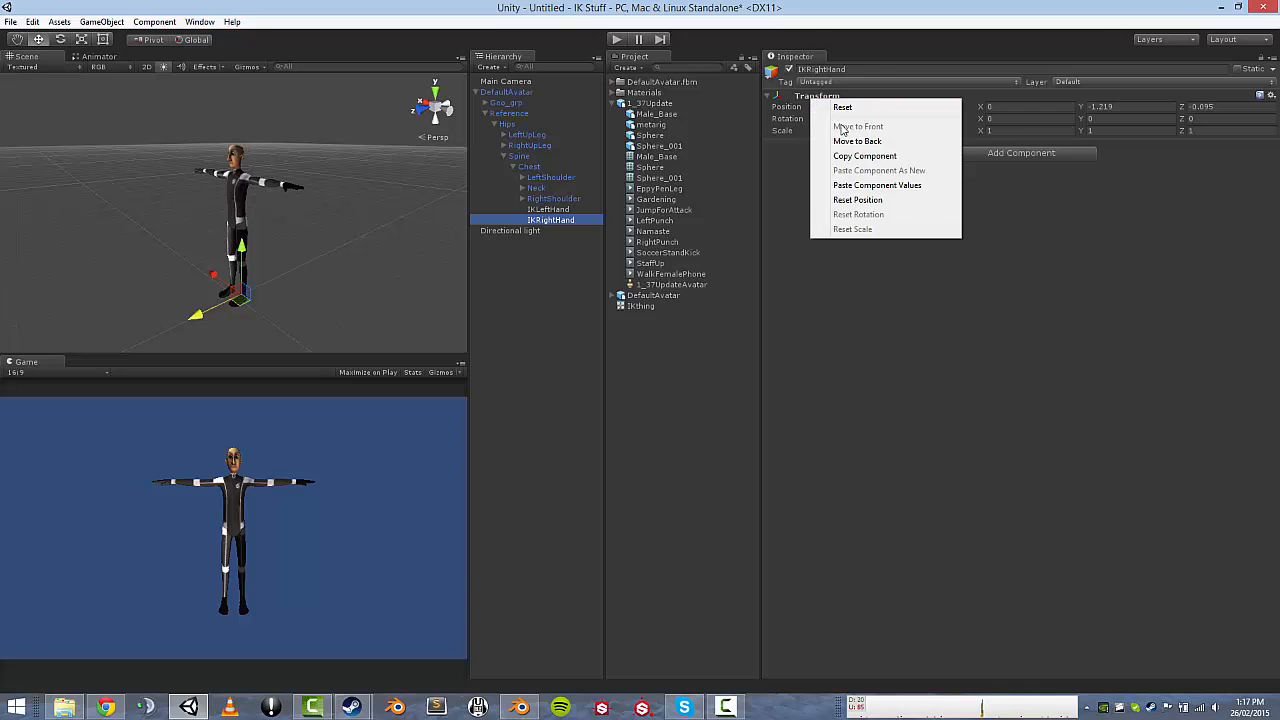
click(852, 186)
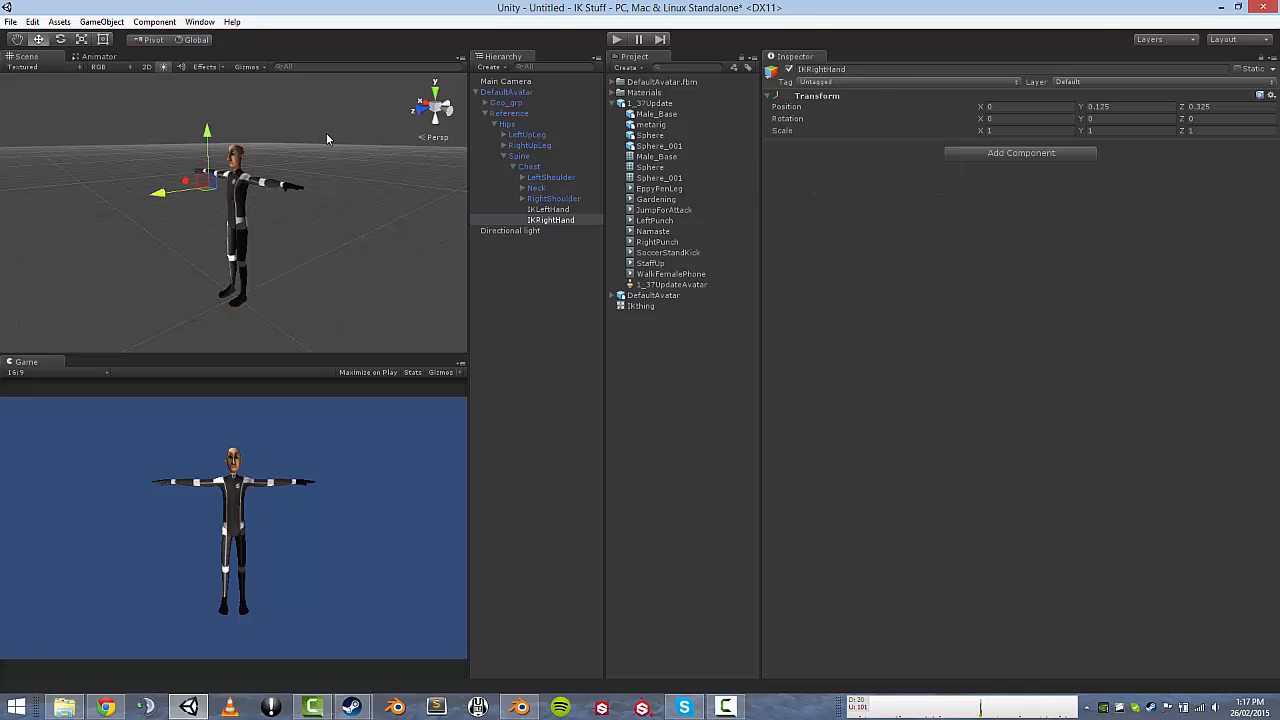
Nudge the IKLeftHand target slightly along X, then reselect IKRightHand.
alt+drag(311, 139, 479, 104)
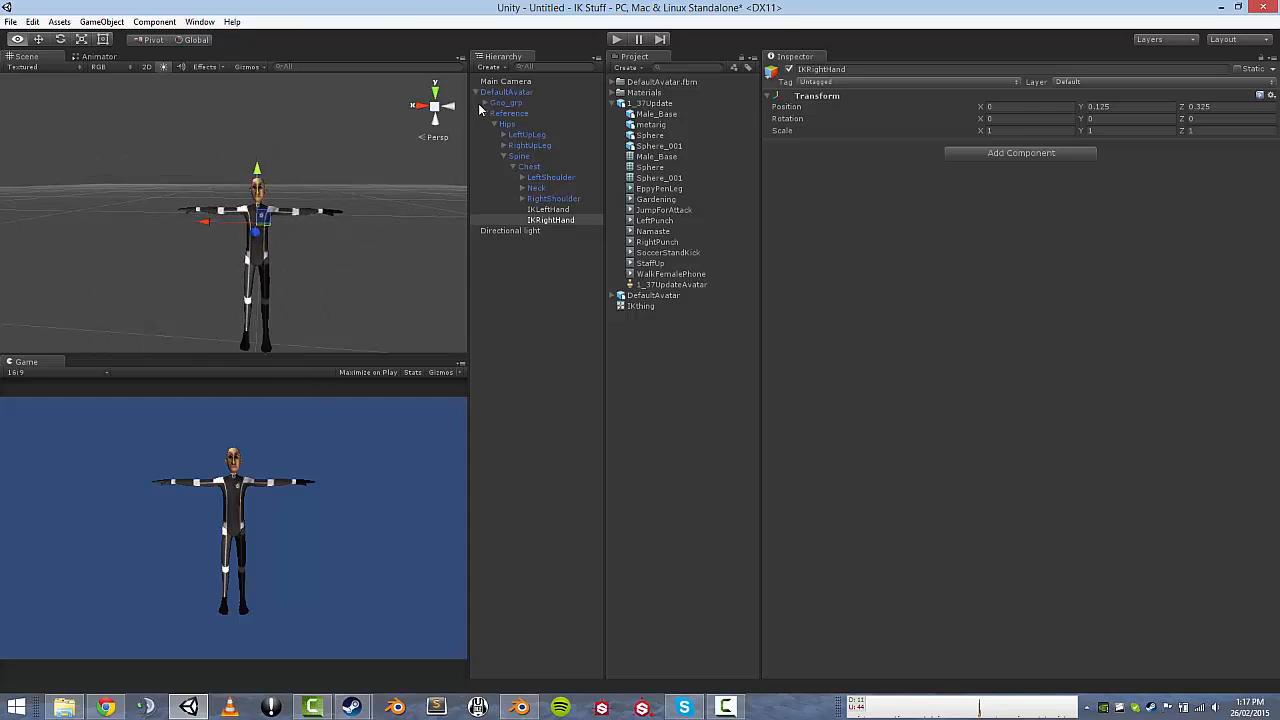
click(543, 210)
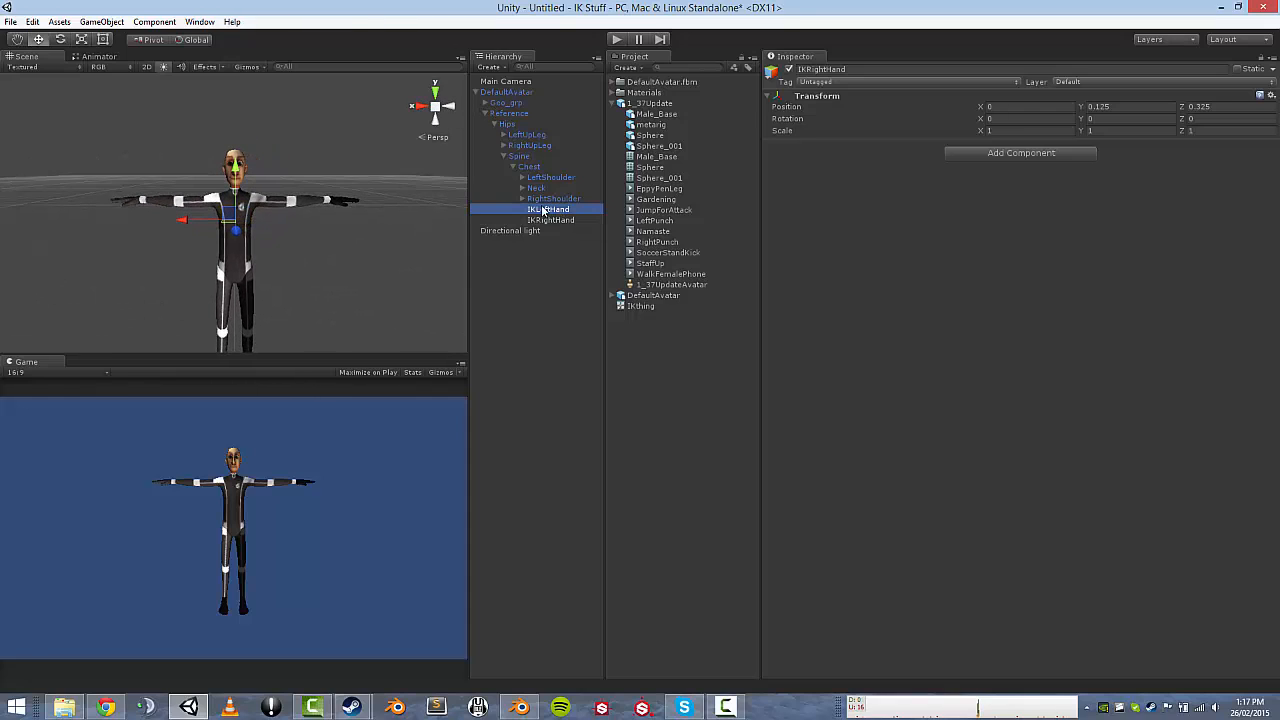
mouse_move(182, 220)
mouse_down()
mouse_move(210, 228)
mouse_move(179, 226)
mouse_up()
click(550, 220)
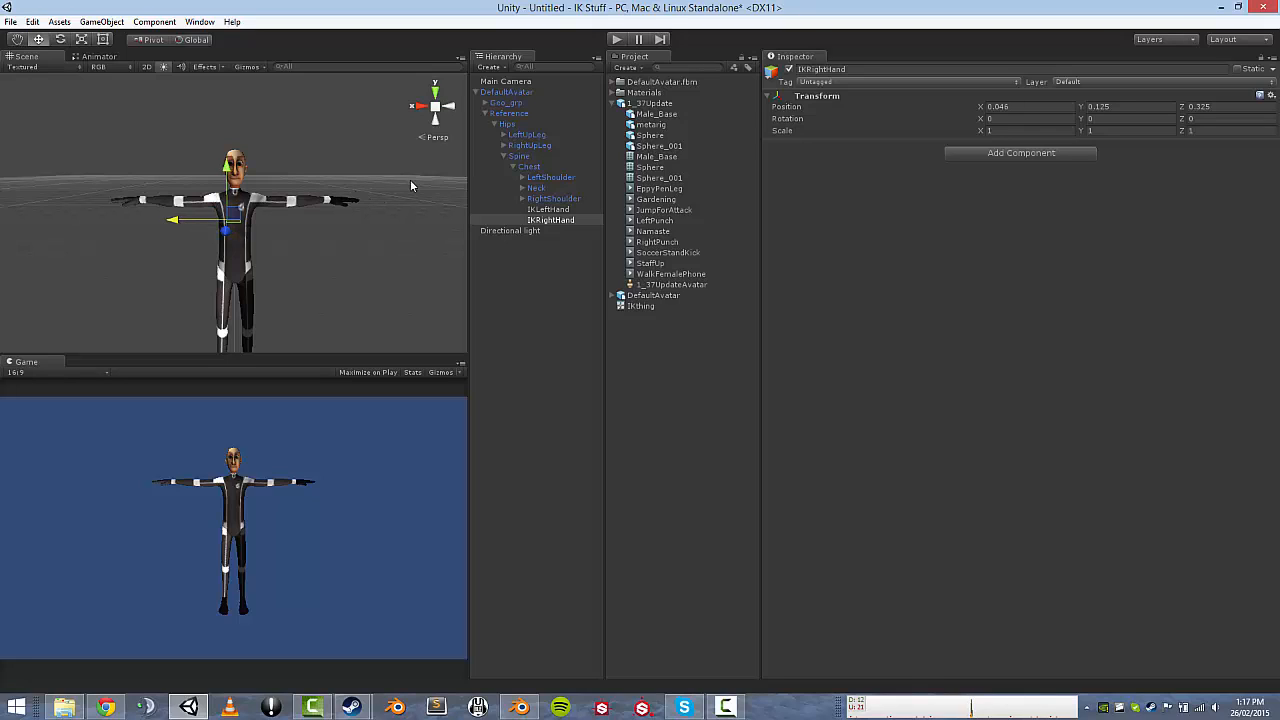
Play the scene, orbit the Scene camera around the animating avatar, then stop and clear the selection.
click(617, 39)
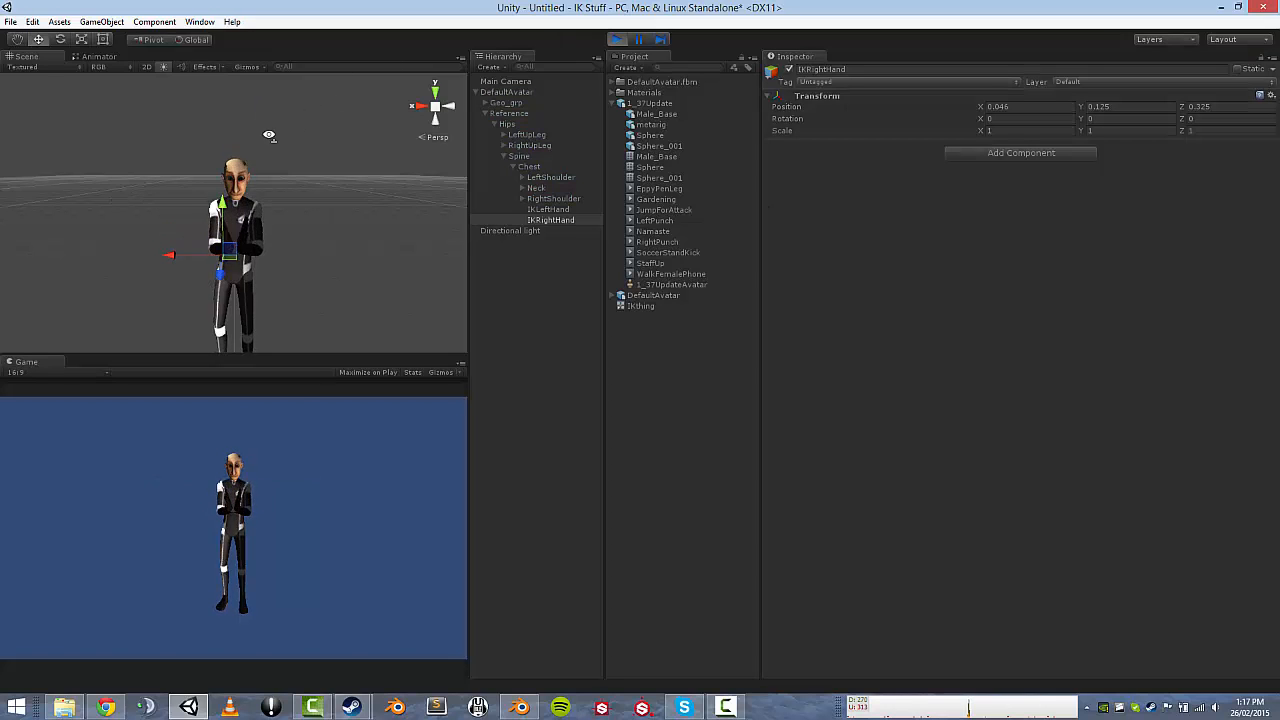
alt+drag(268, 128, 111, 147)
key(w)
right_drag(111, 147, 164, 139)
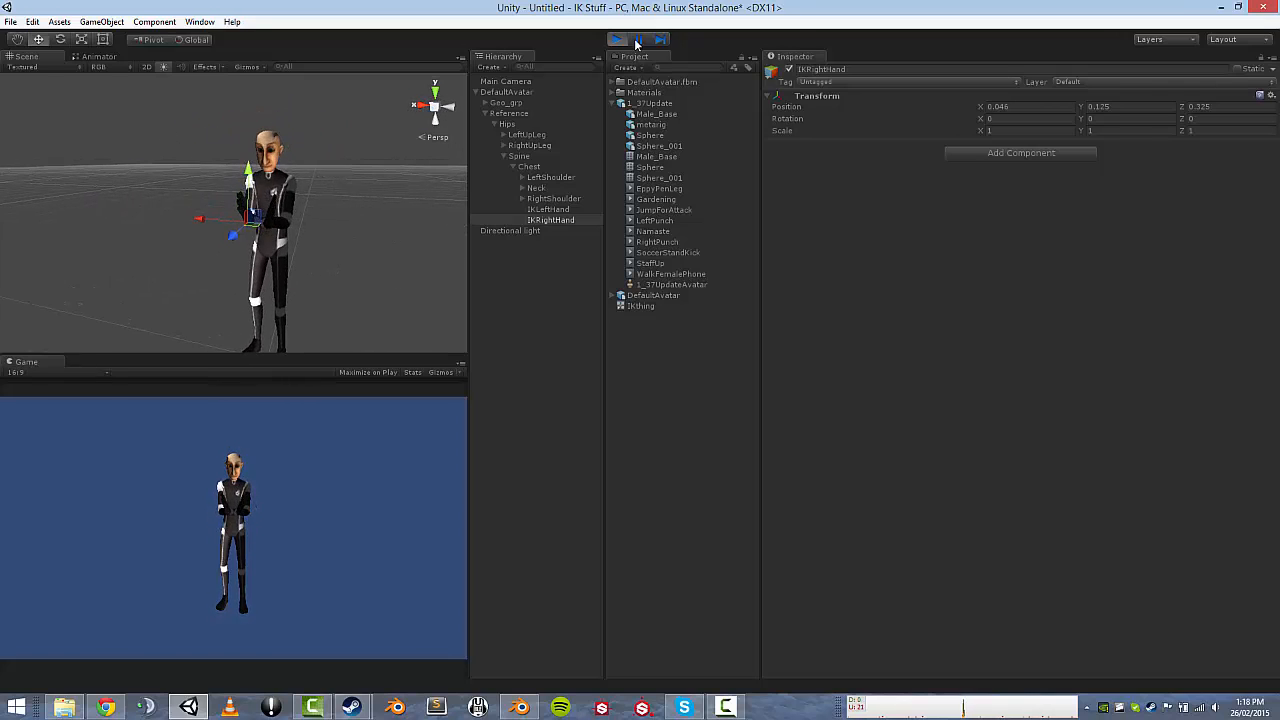
key(ctrl+p)
click(517, 262)
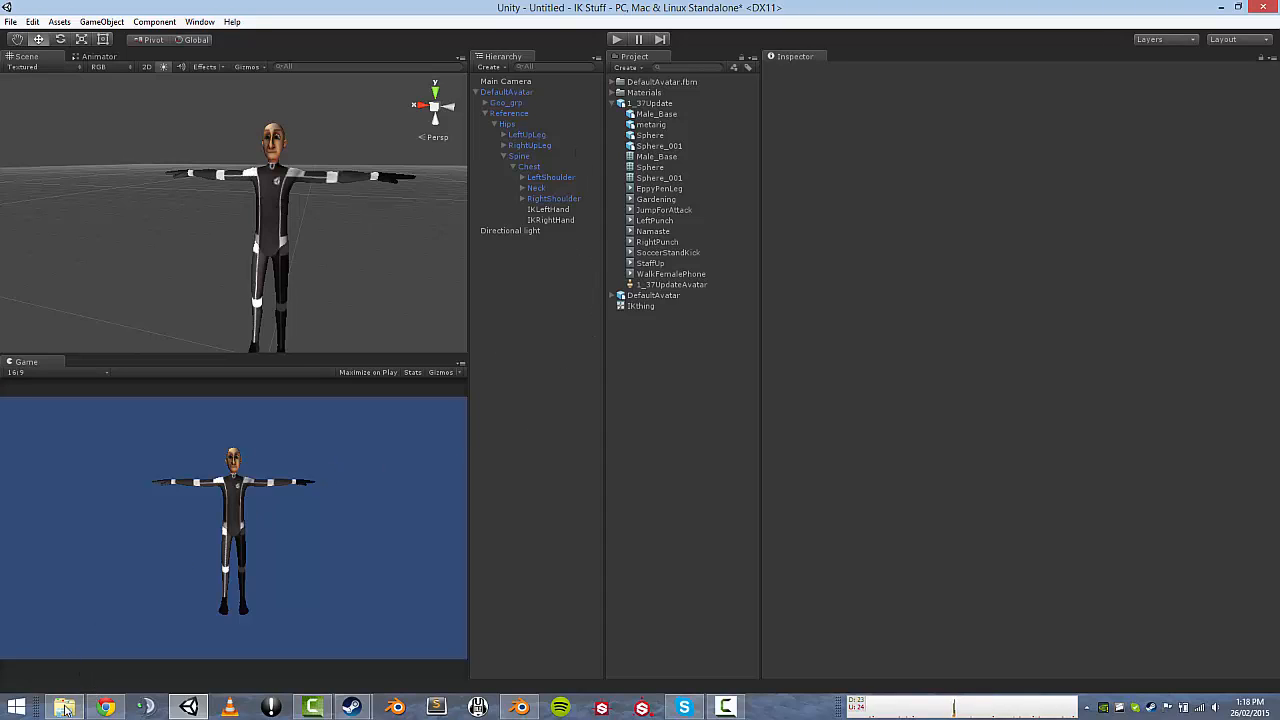
Open Props Animations > Scripts in Explorer and drag IKScript.cs into Unity's Project panel.
click(64, 707)
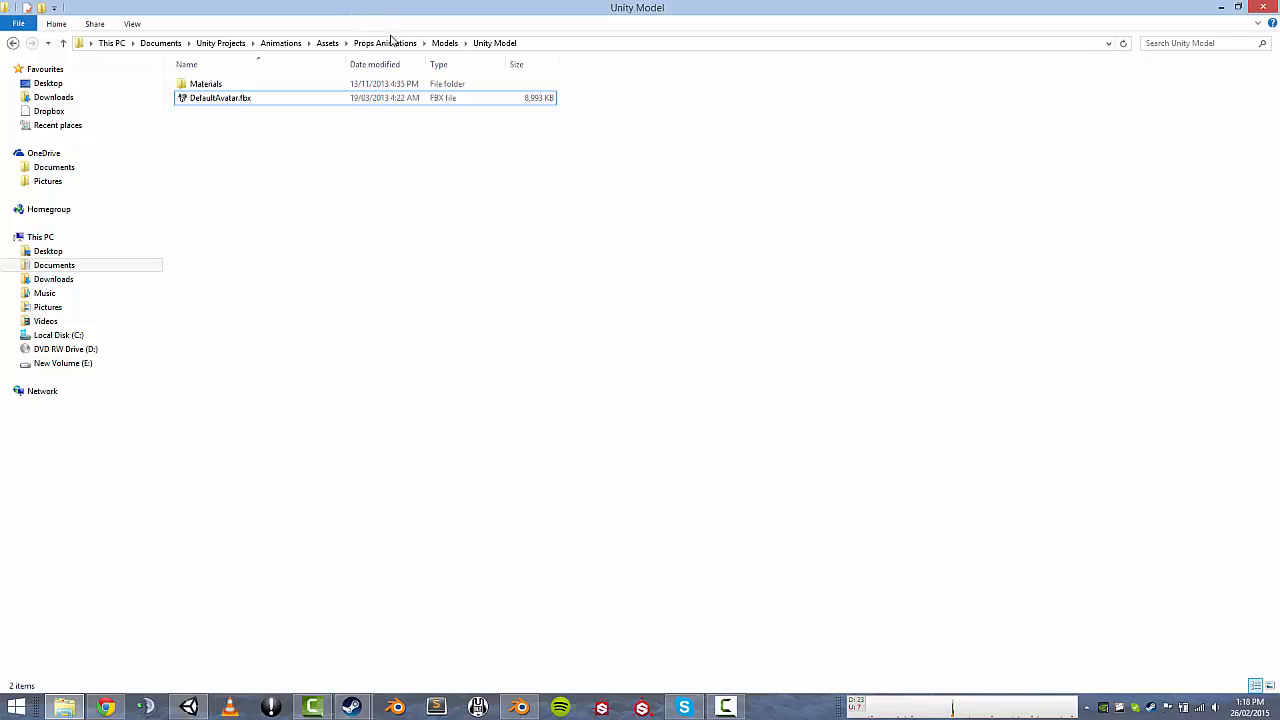
click(388, 43)
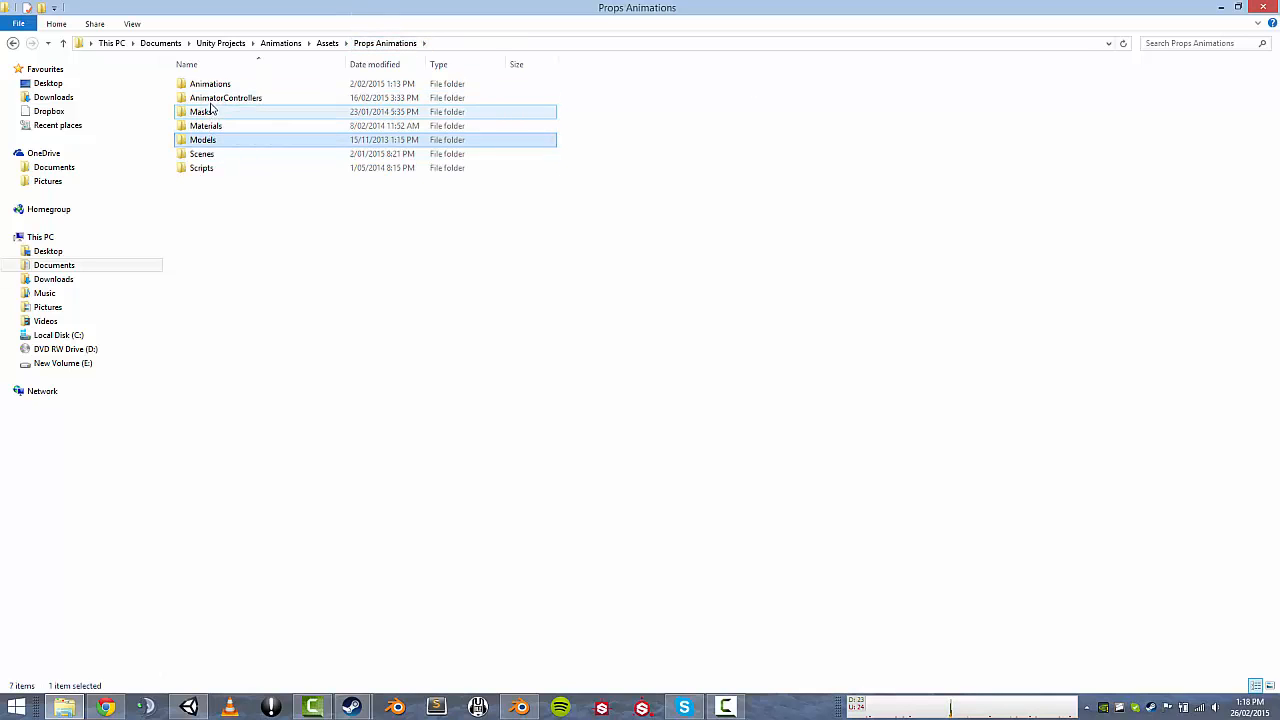
double_click(204, 168)
drag(206, 140, 410, 608)
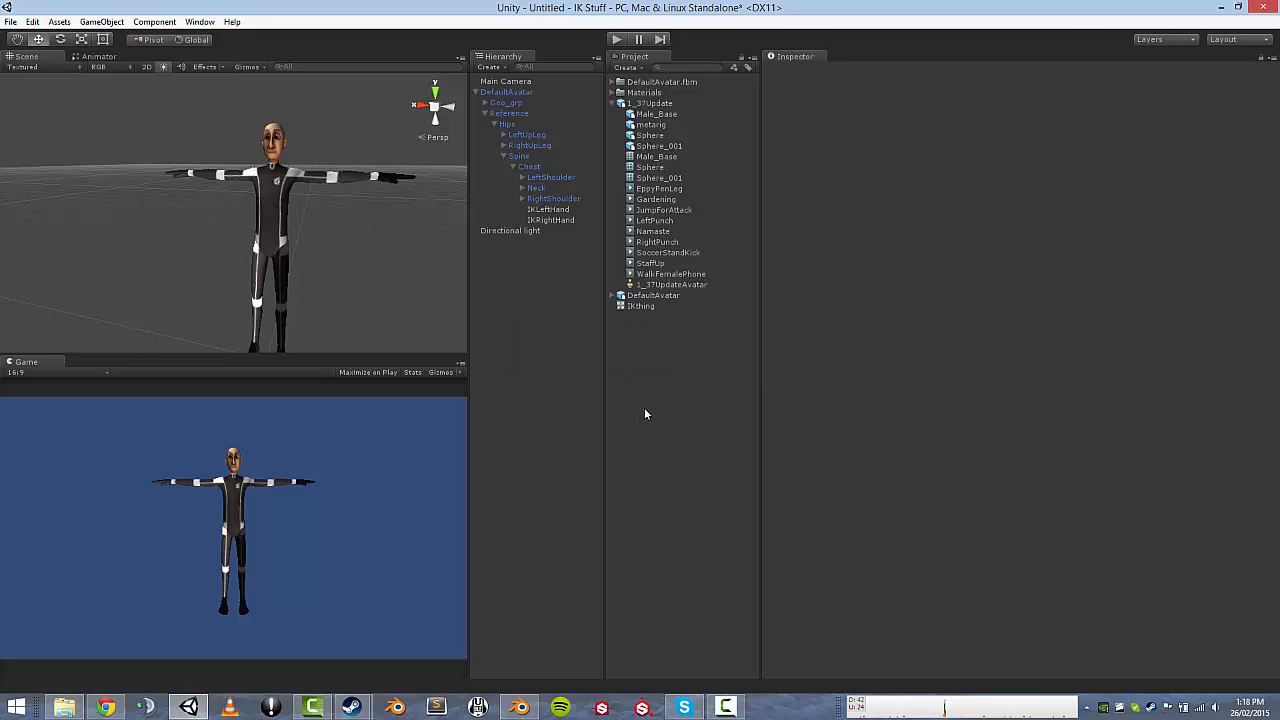
click(64, 707)
drag(757, 8, 1108, 141)
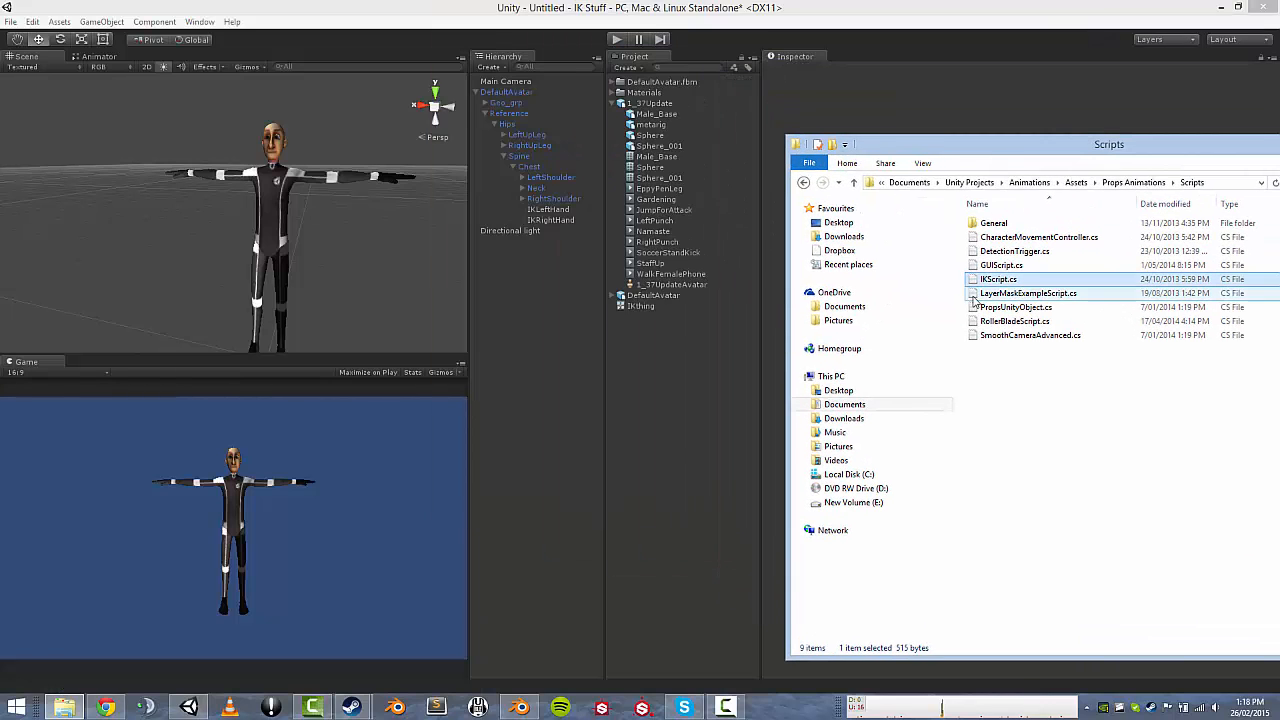
drag(990, 280, 652, 357)
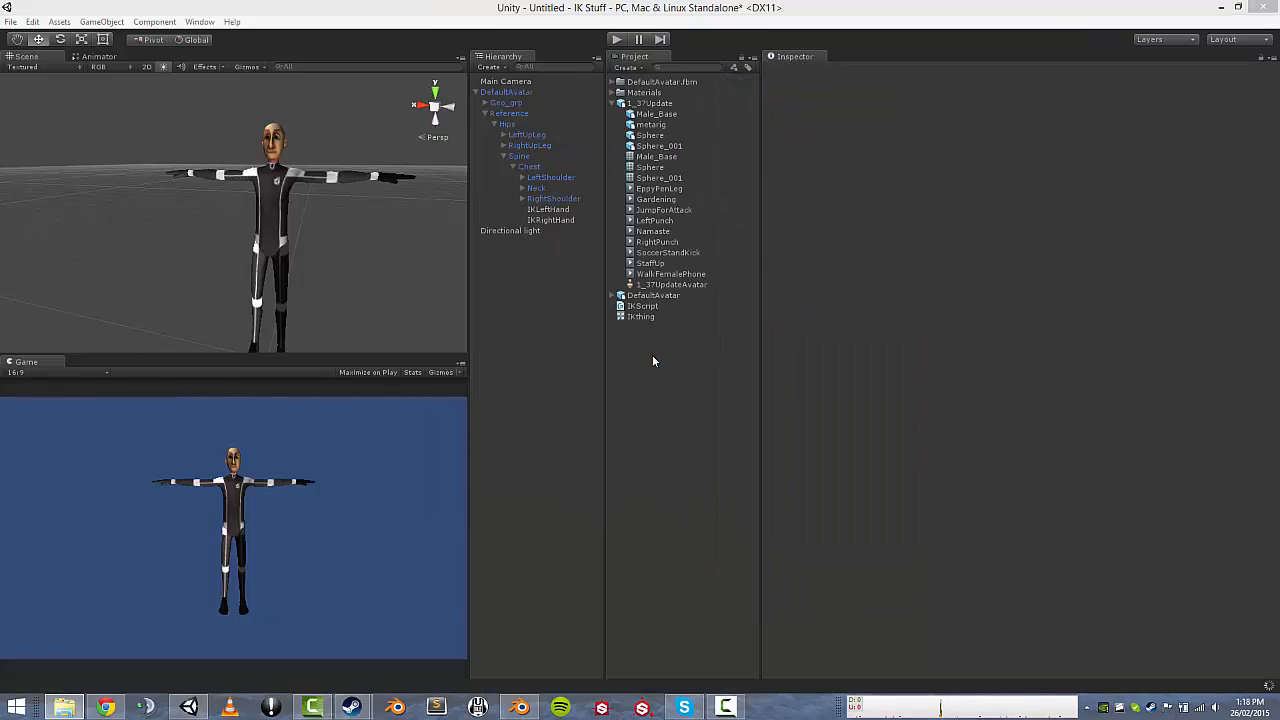
Open IKScript from the Project panel in MonoDevelop.
click(643, 307)
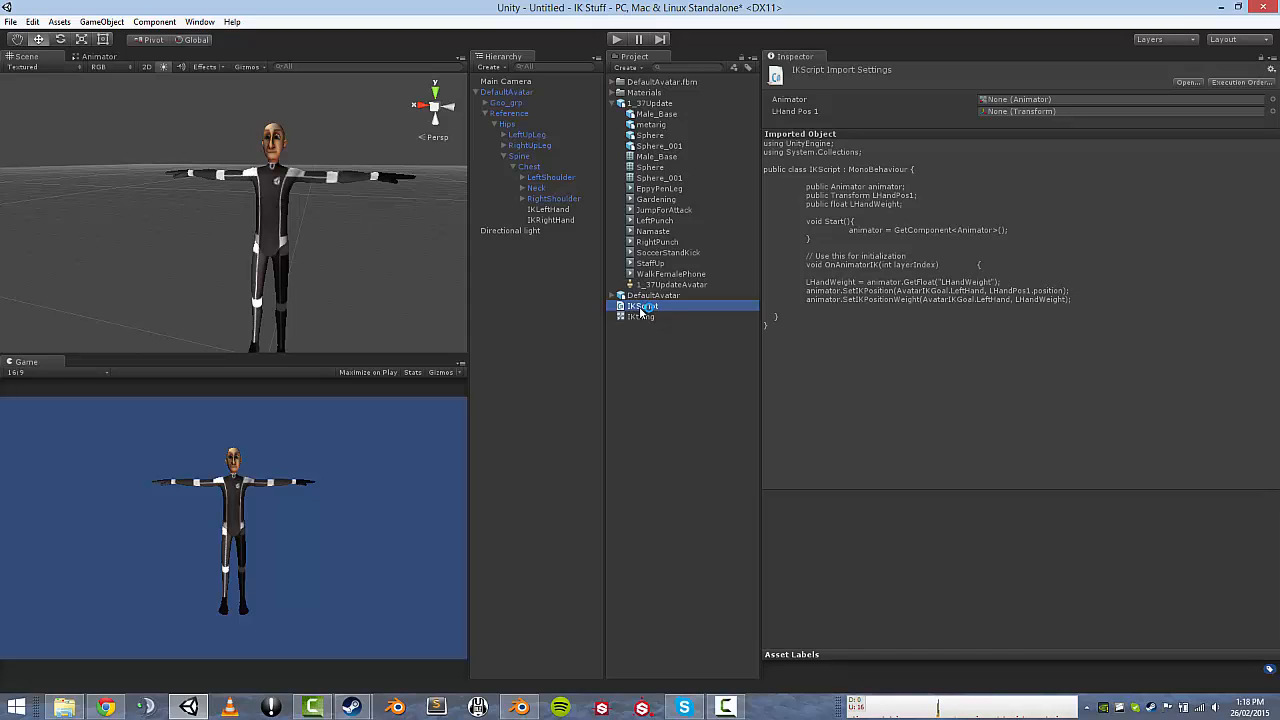
double_click(643, 308)
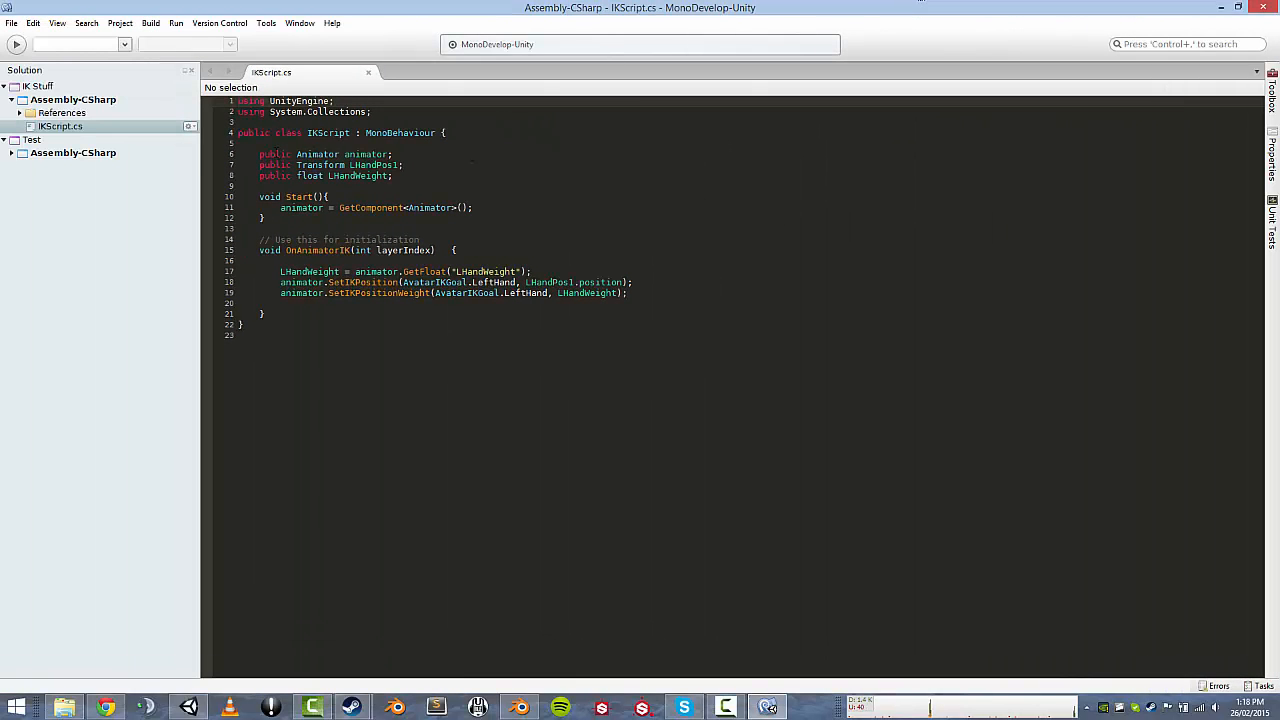
drag(260, 155, 396, 155)
click(398, 155)
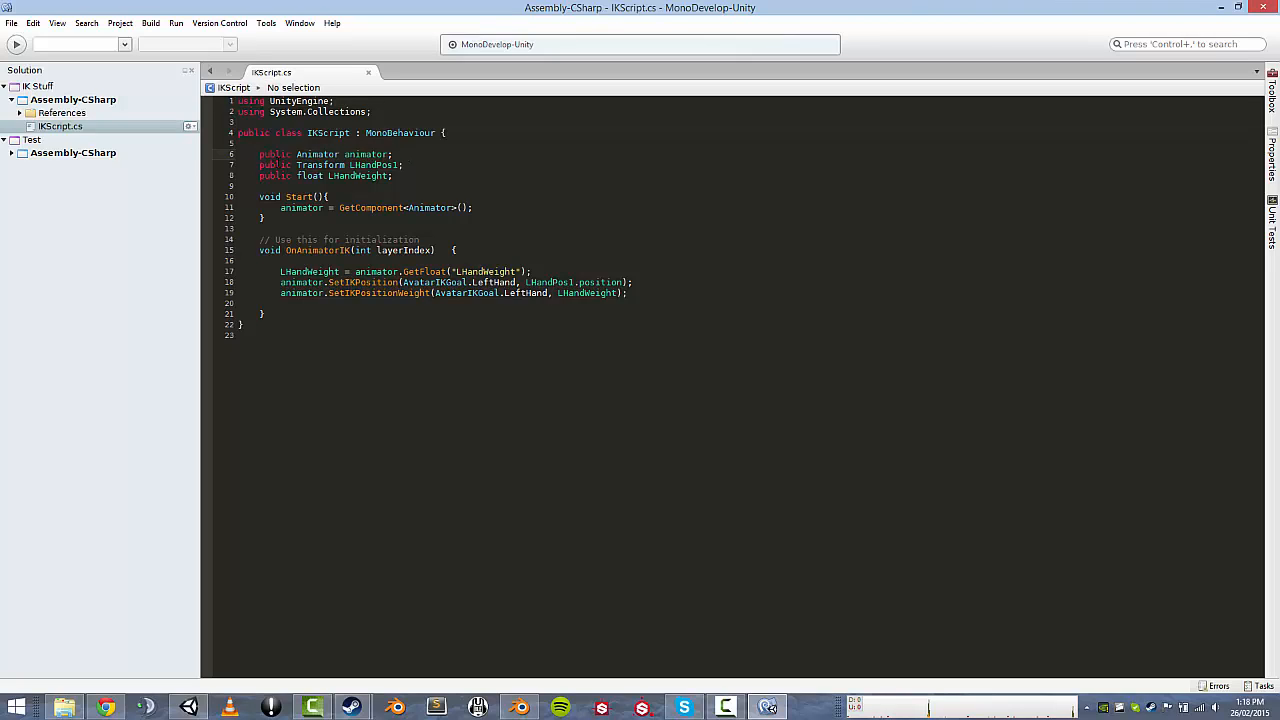
drag(260, 165, 403, 165)
click(404, 165)
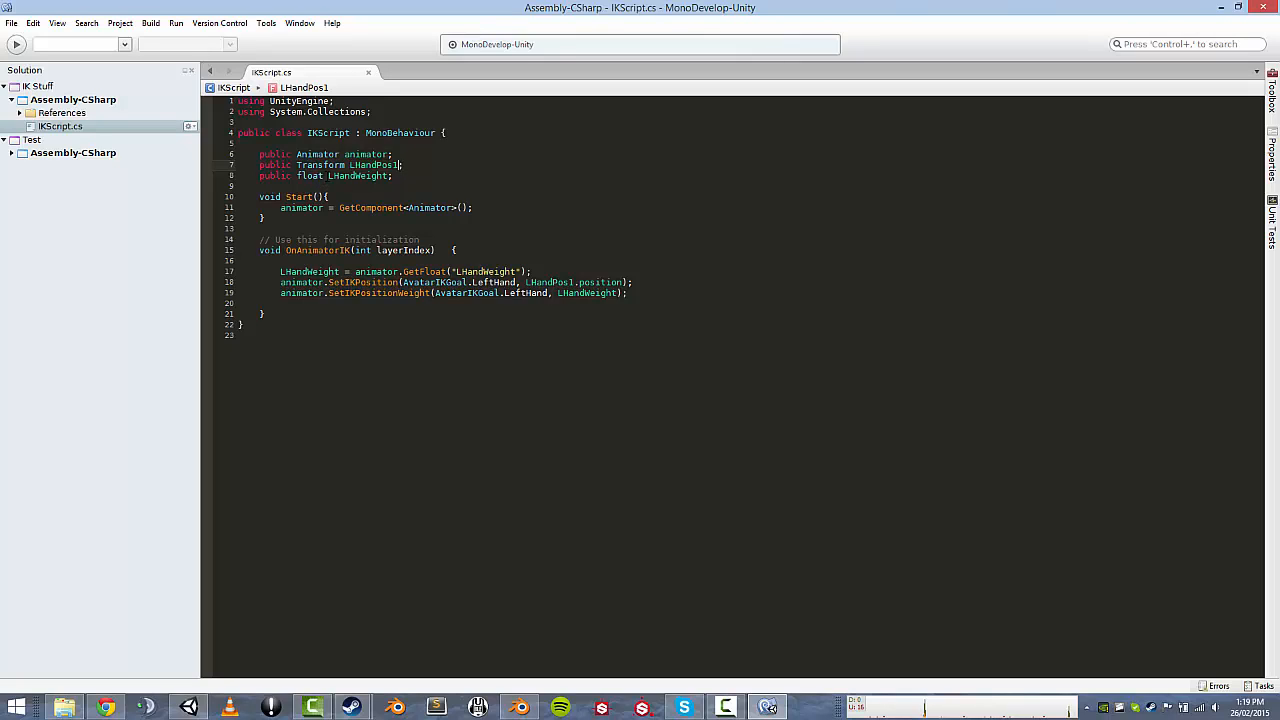
drag(328, 176, 388, 176)
click(389, 176)
drag(394, 166, 366, 176)
click(398, 167)
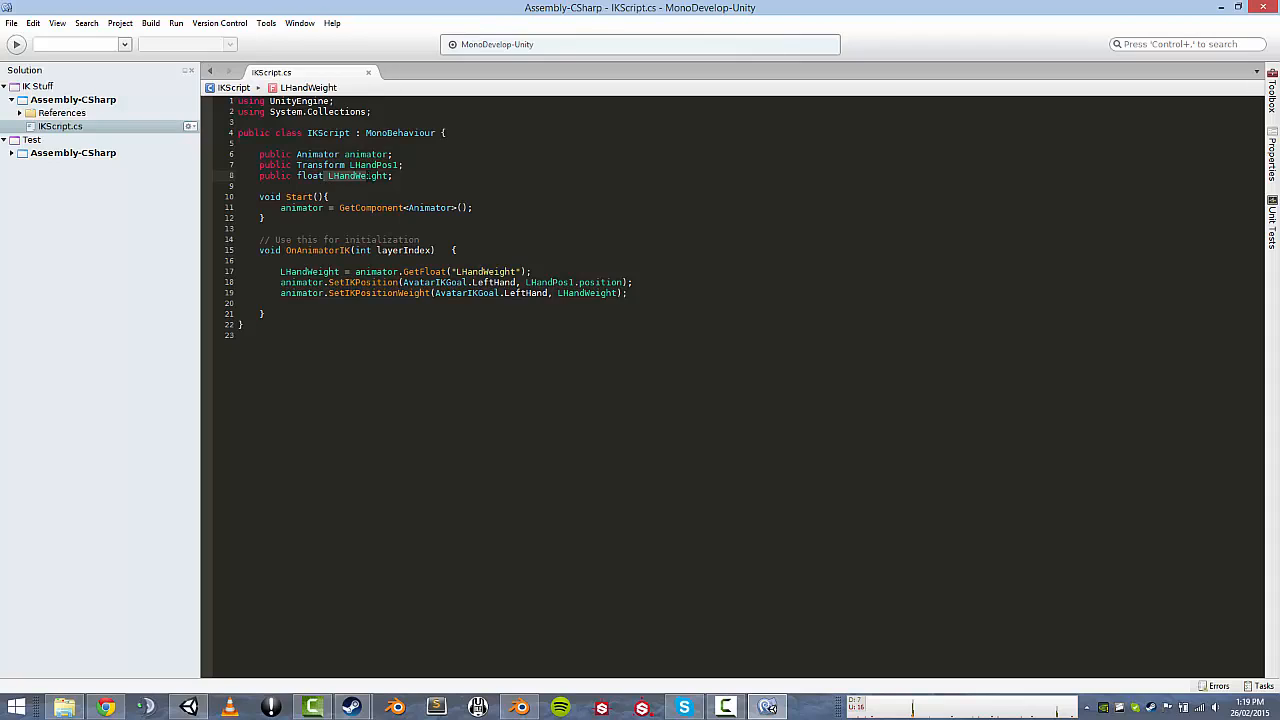
click(366, 176)
click(376, 165)
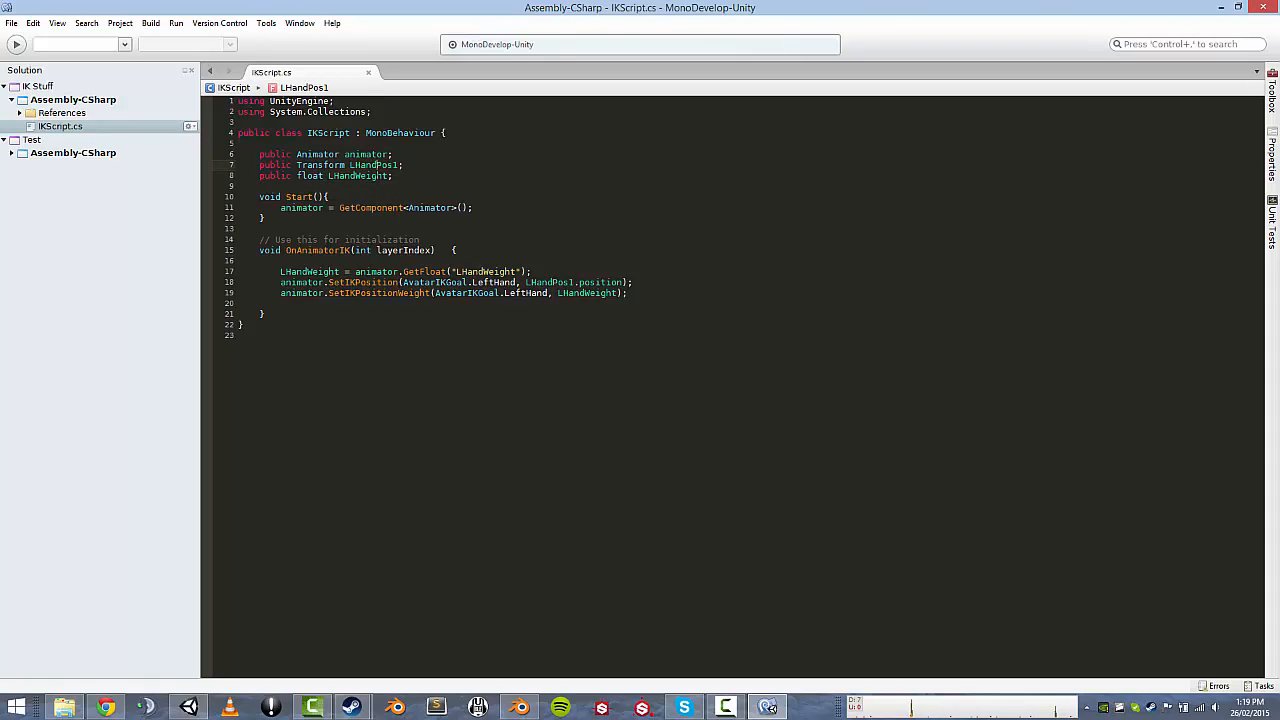
click(386, 199)
drag(630, 293, 531, 272)
click(286, 272)
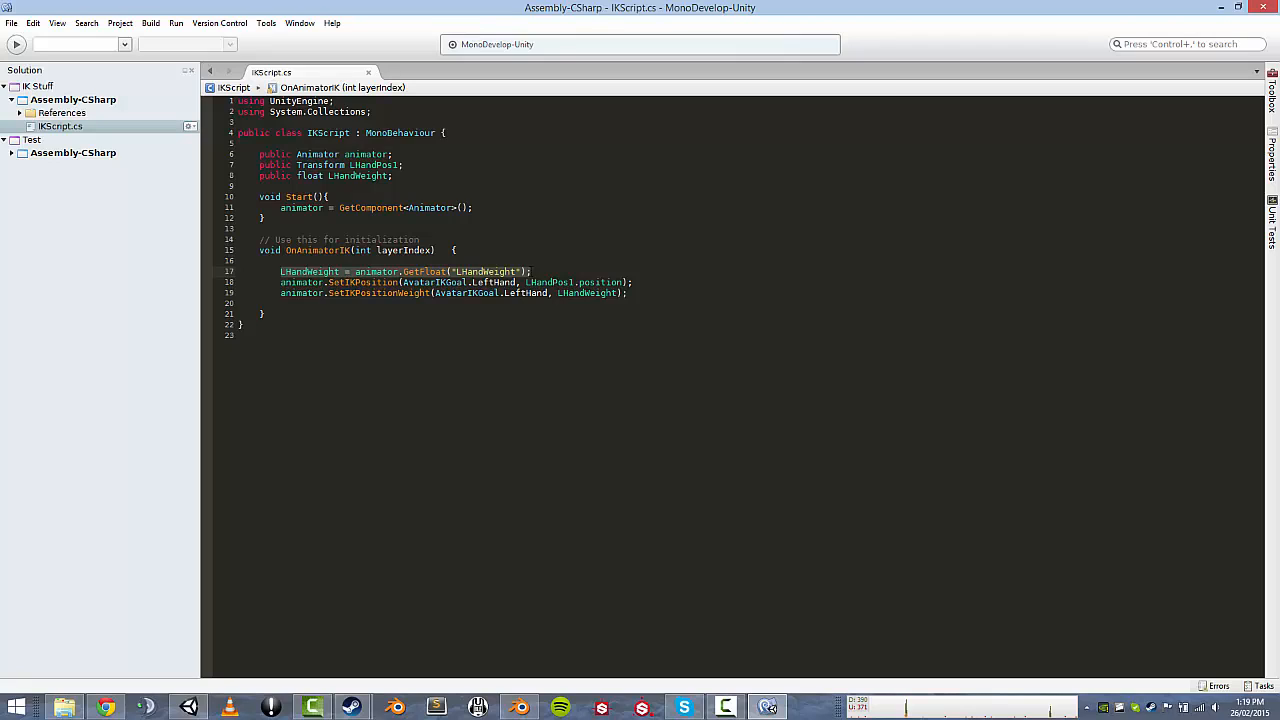
click(532, 272)
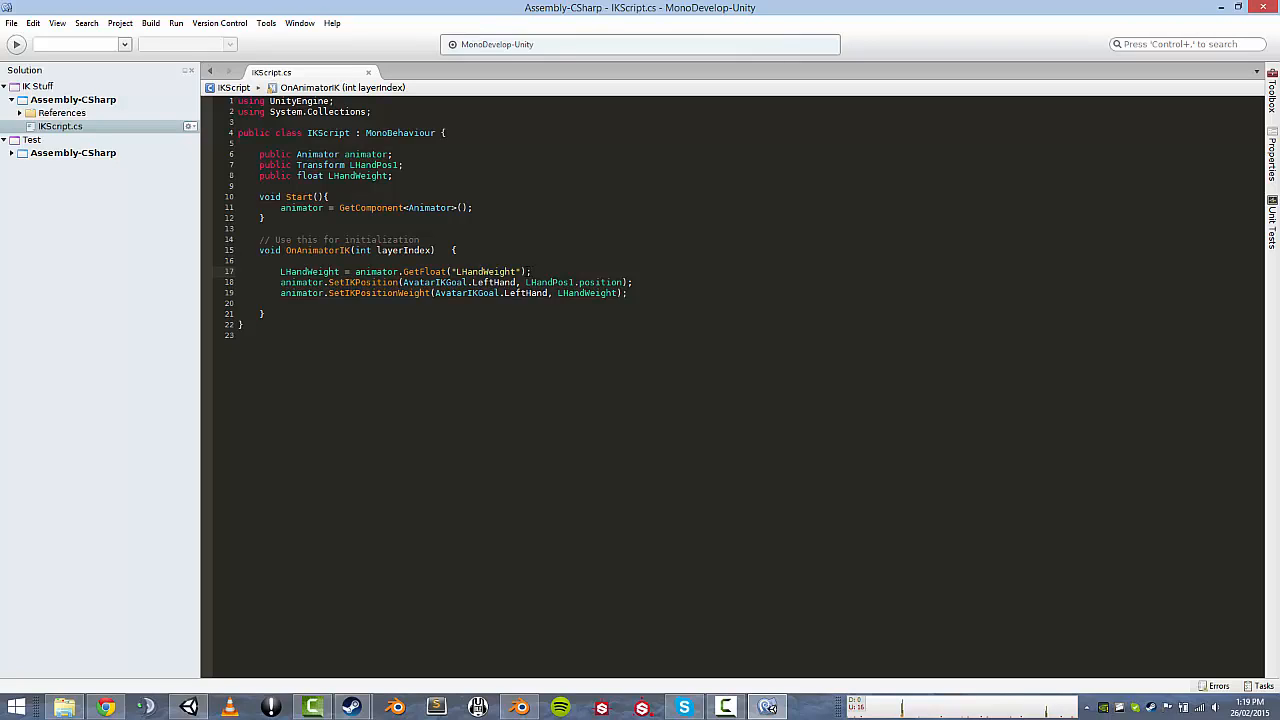
drag(455, 272, 498, 272)
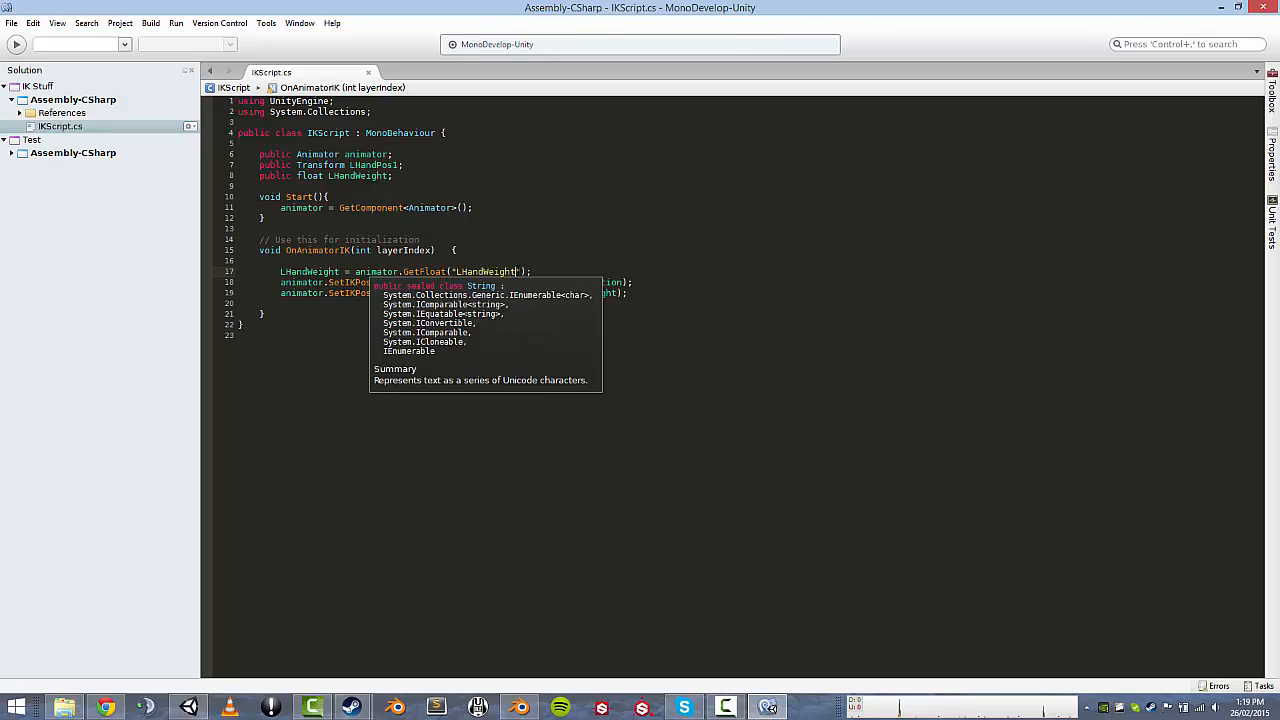
click(533, 272)
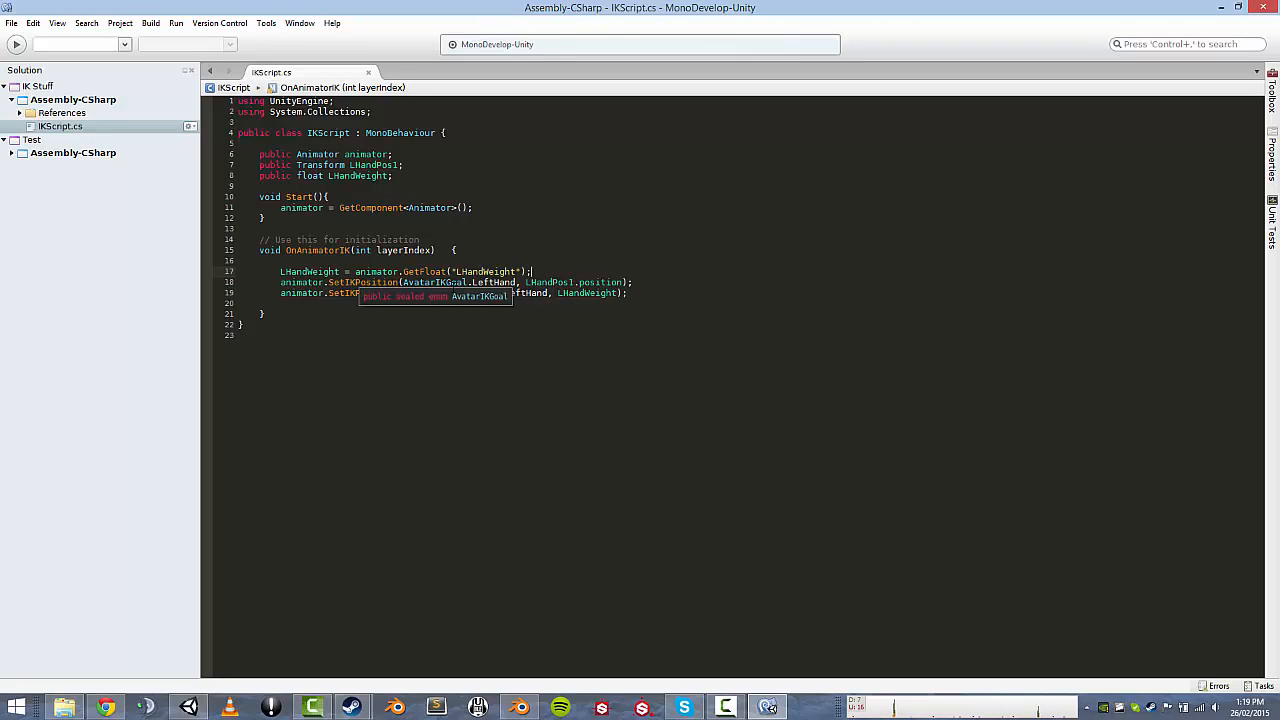
drag(278, 282, 398, 282)
click(399, 282)
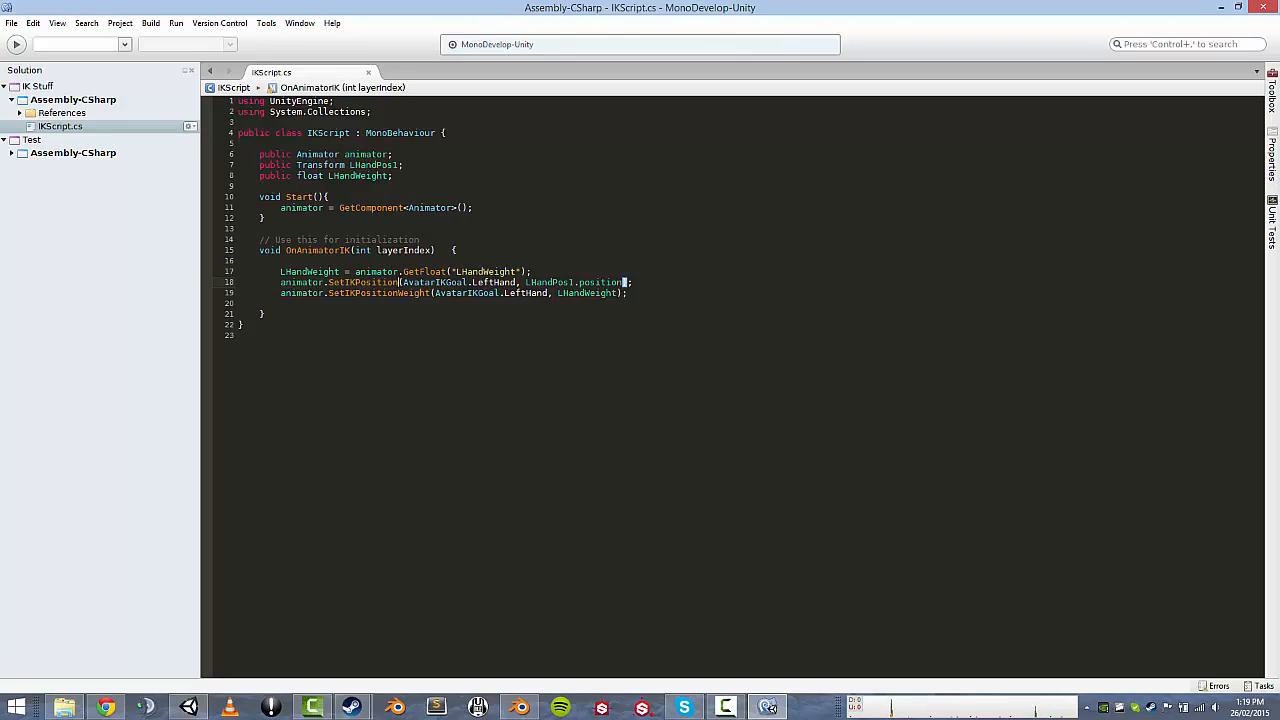
drag(526, 283, 624, 283)
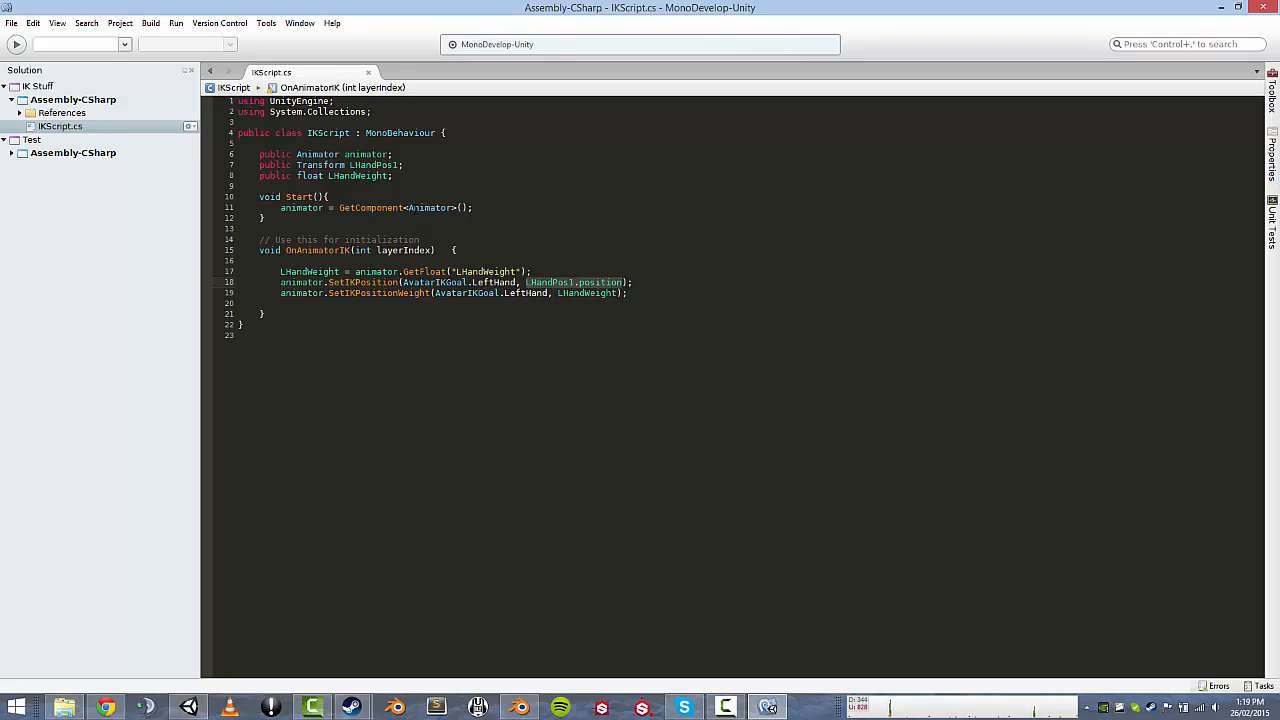
drag(280, 293, 618, 293)
key(ctrl+c)
click(461, 271)
drag(462, 271, 510, 271)
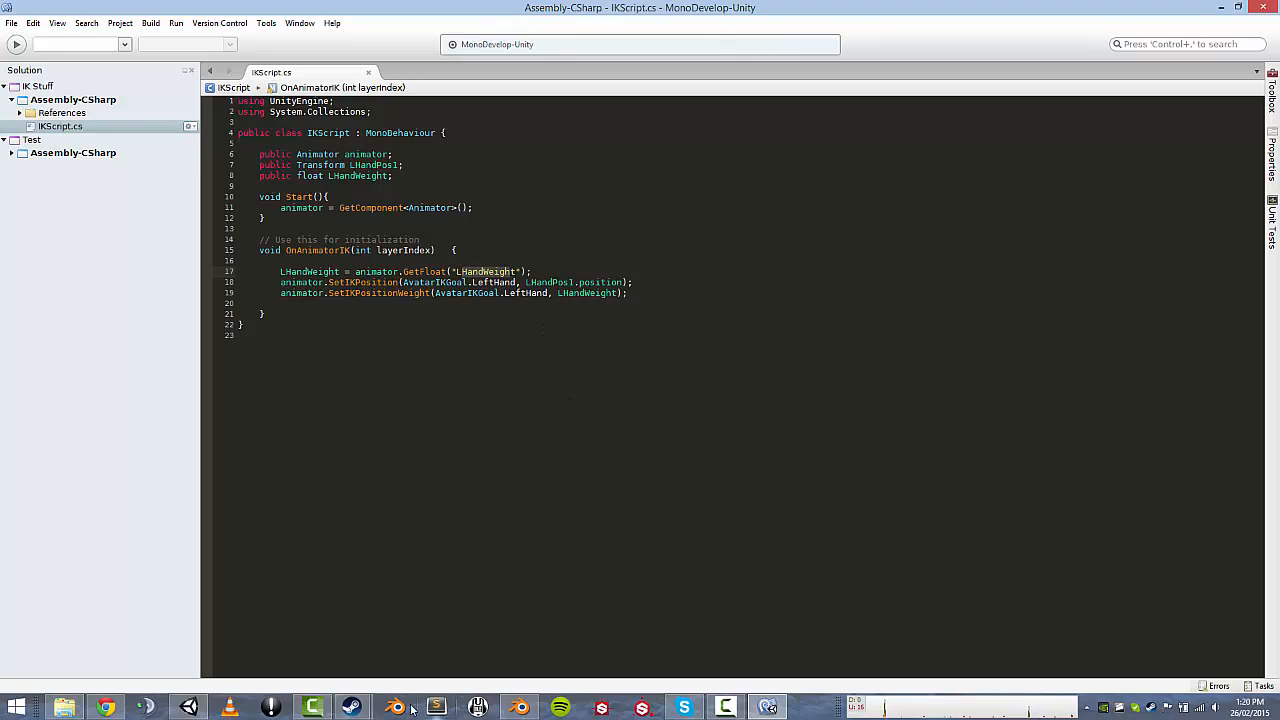
Select the 1_37Update model, choose its Namaste clip and add a new entry under Curves.
click(188, 707)
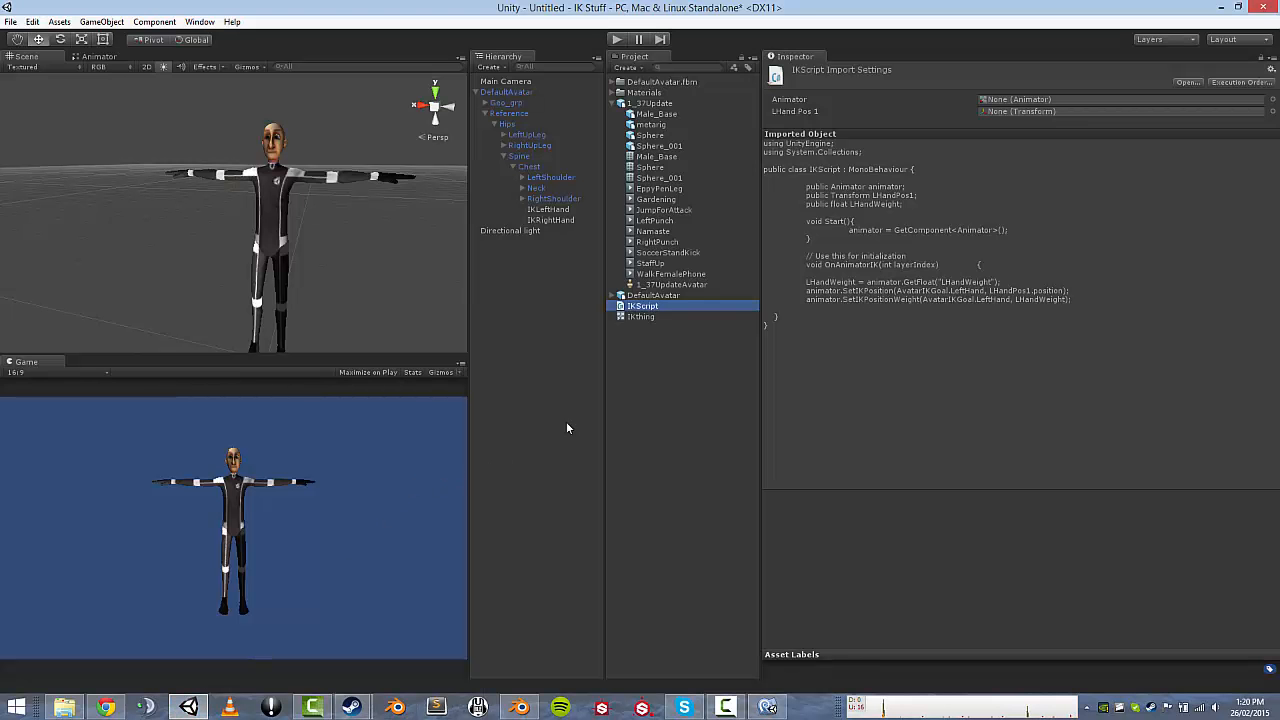
click(624, 323)
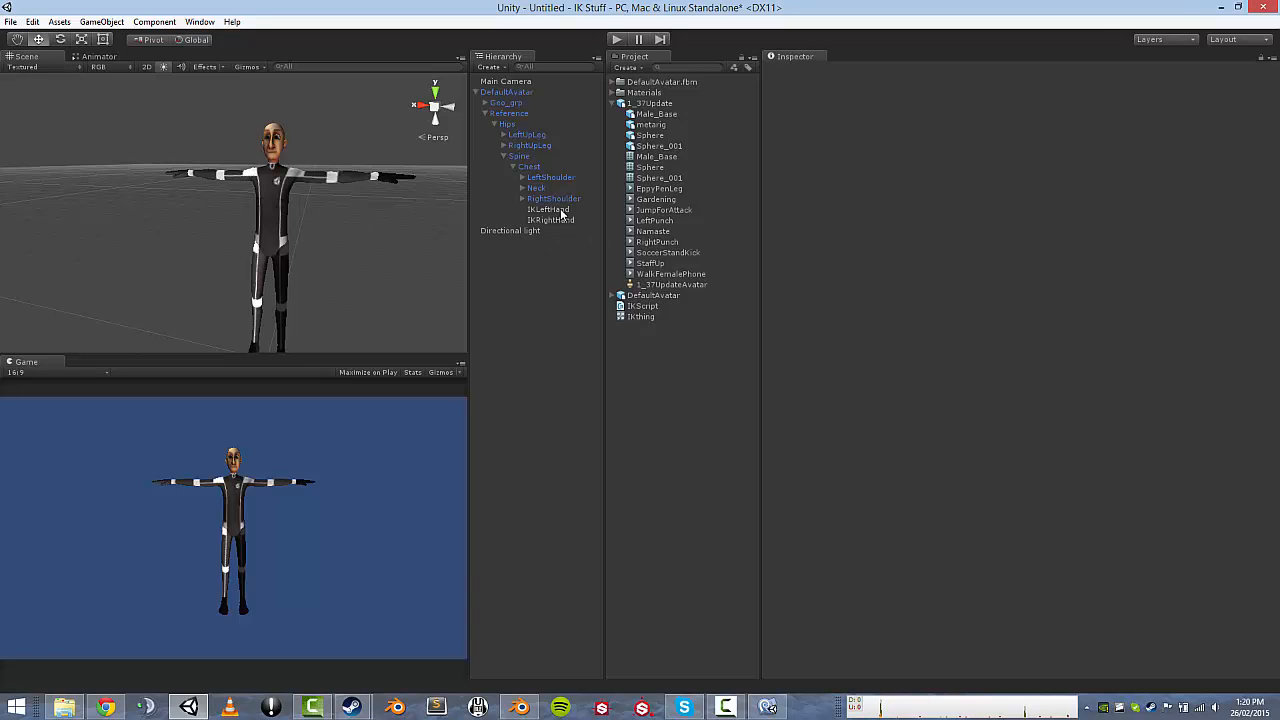
click(650, 104)
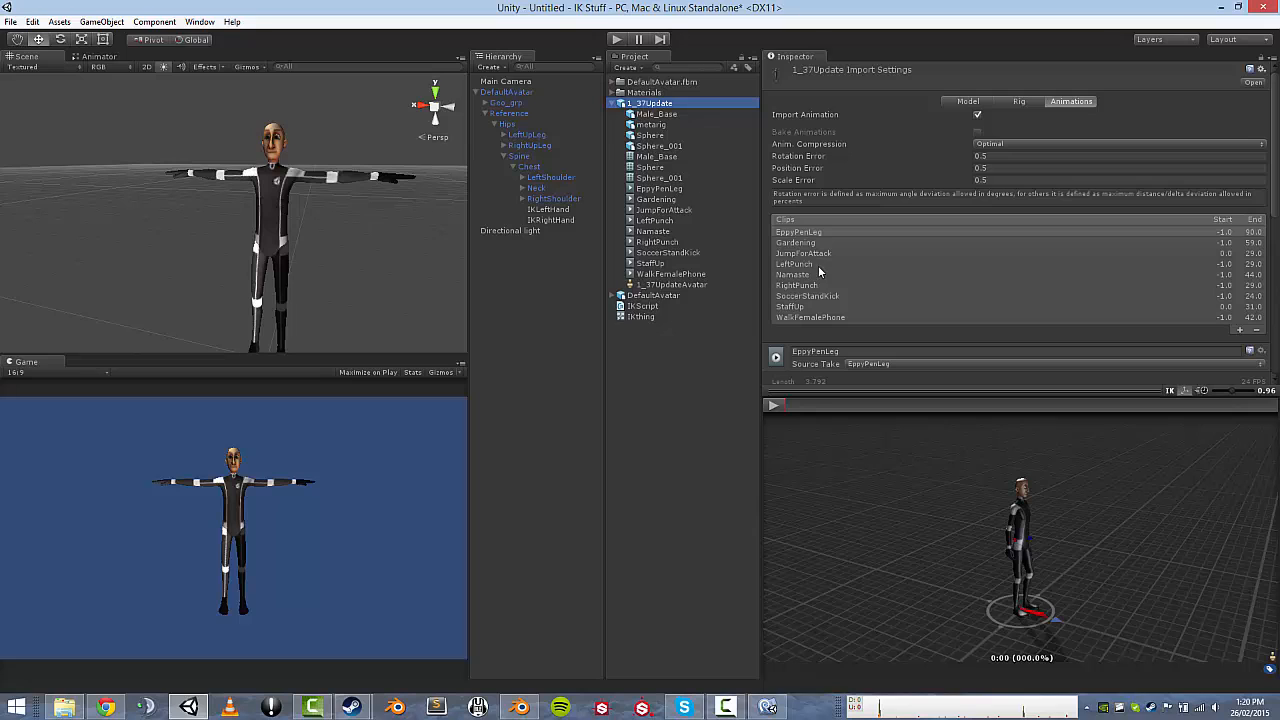
click(834, 275)
scroll(904, 300, down, 5)
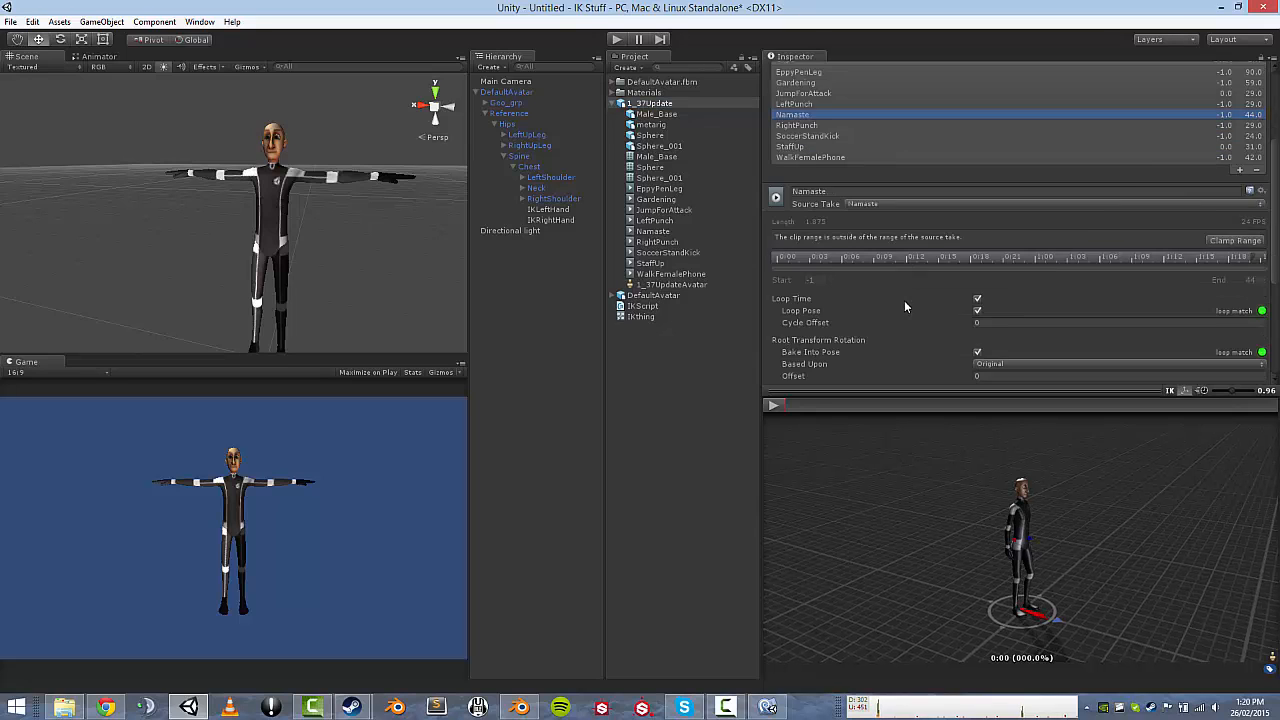
scroll(902, 300, down, 2)
click(786, 313)
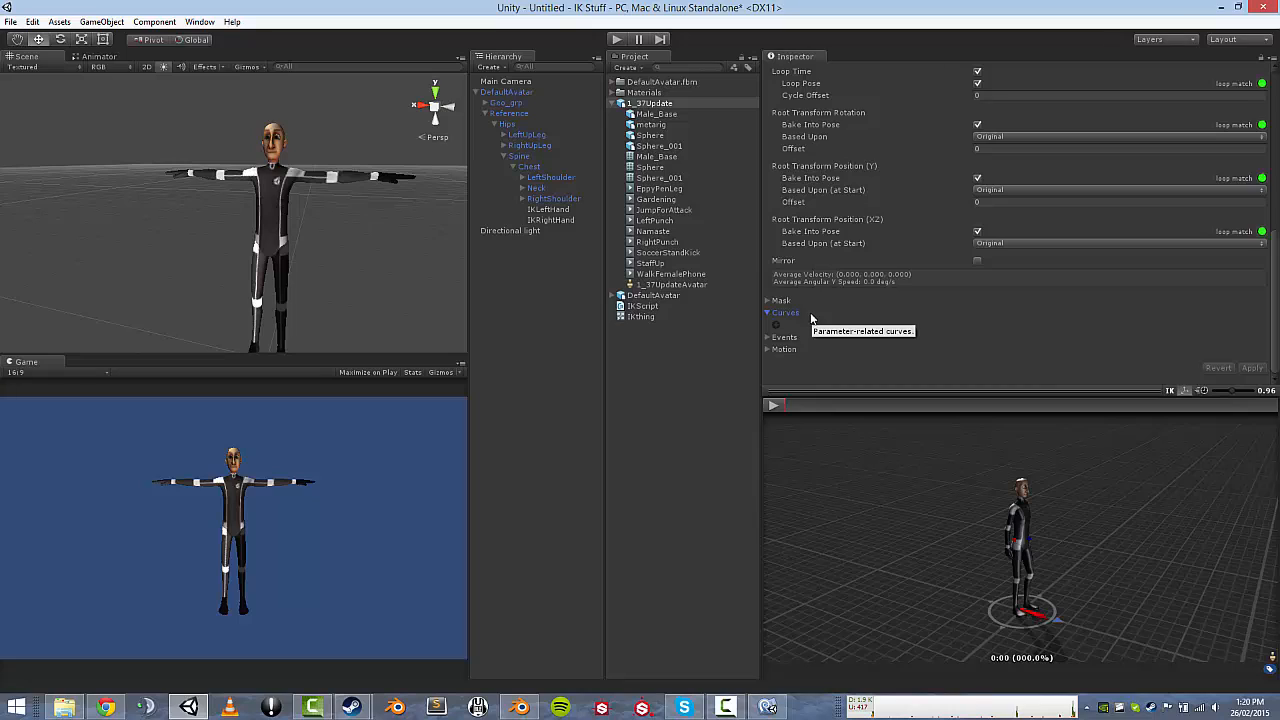
click(776, 325)
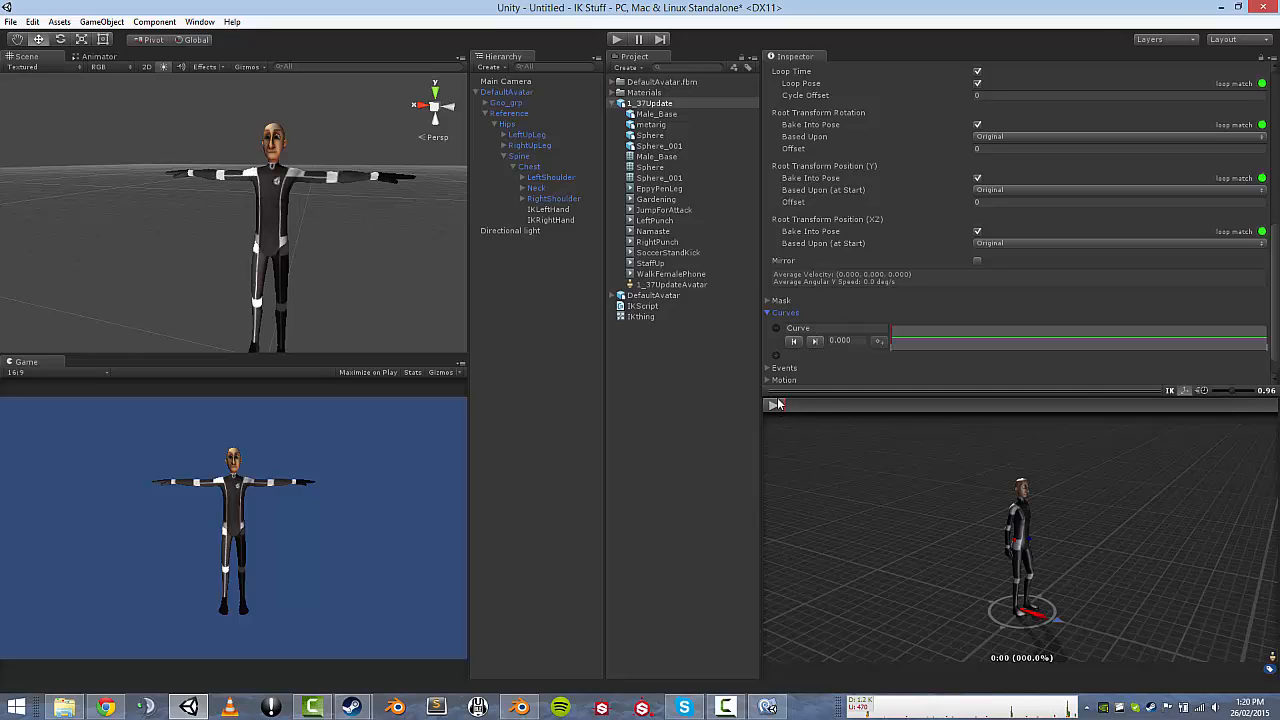
Move the clip preview to about 0:10 and add a curve key with value 1.000.
drag(784, 409, 900, 408)
drag(1010, 498, 921, 466)
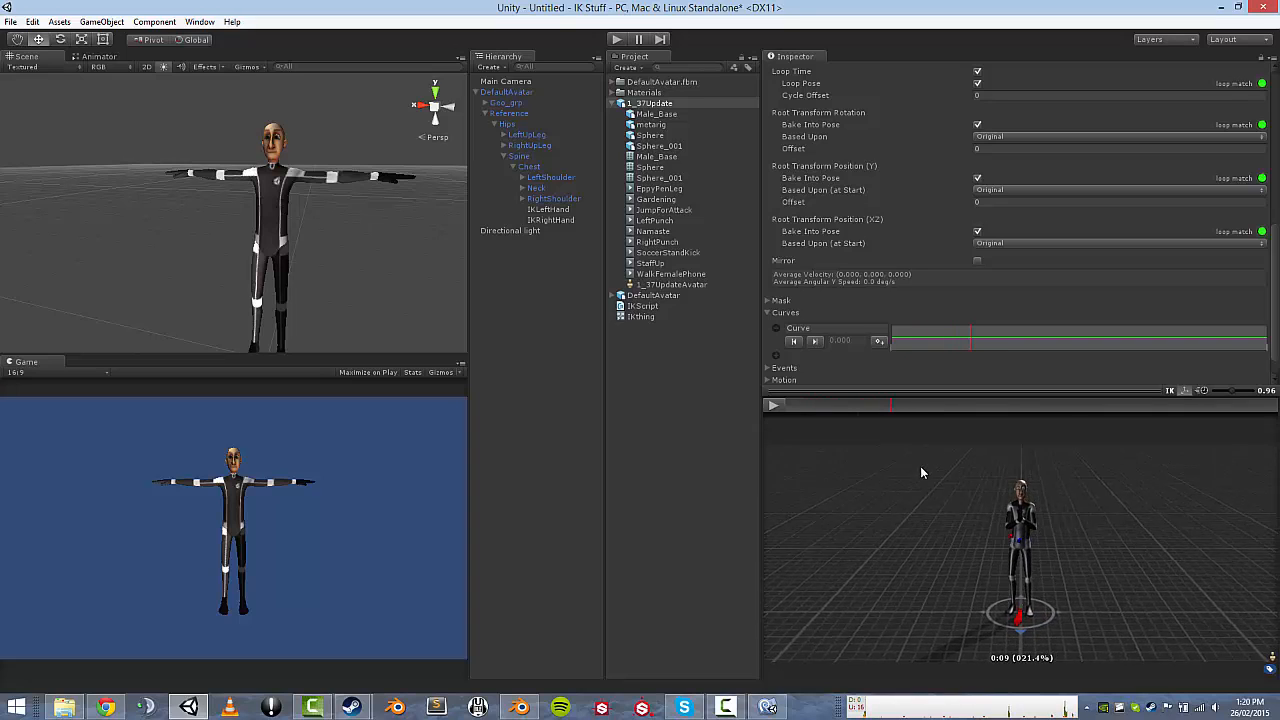
click(894, 405)
drag(894, 404, 900, 408)
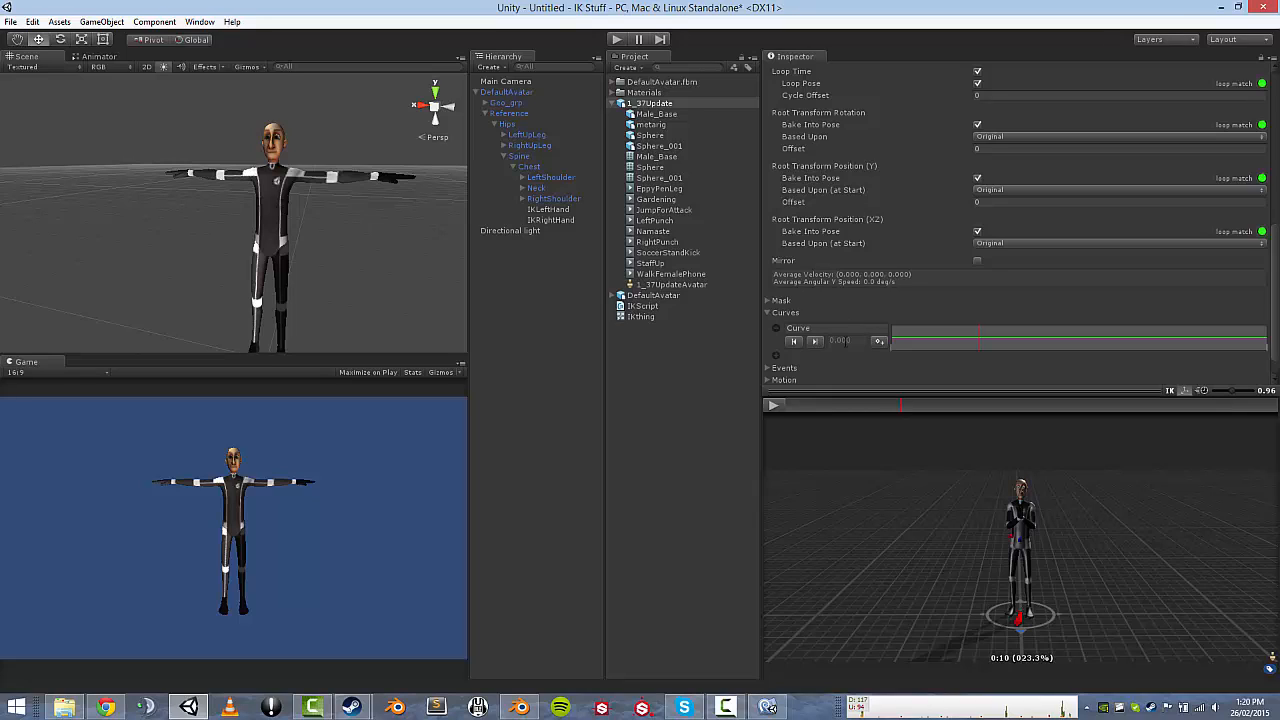
click(879, 343)
click(857, 342)
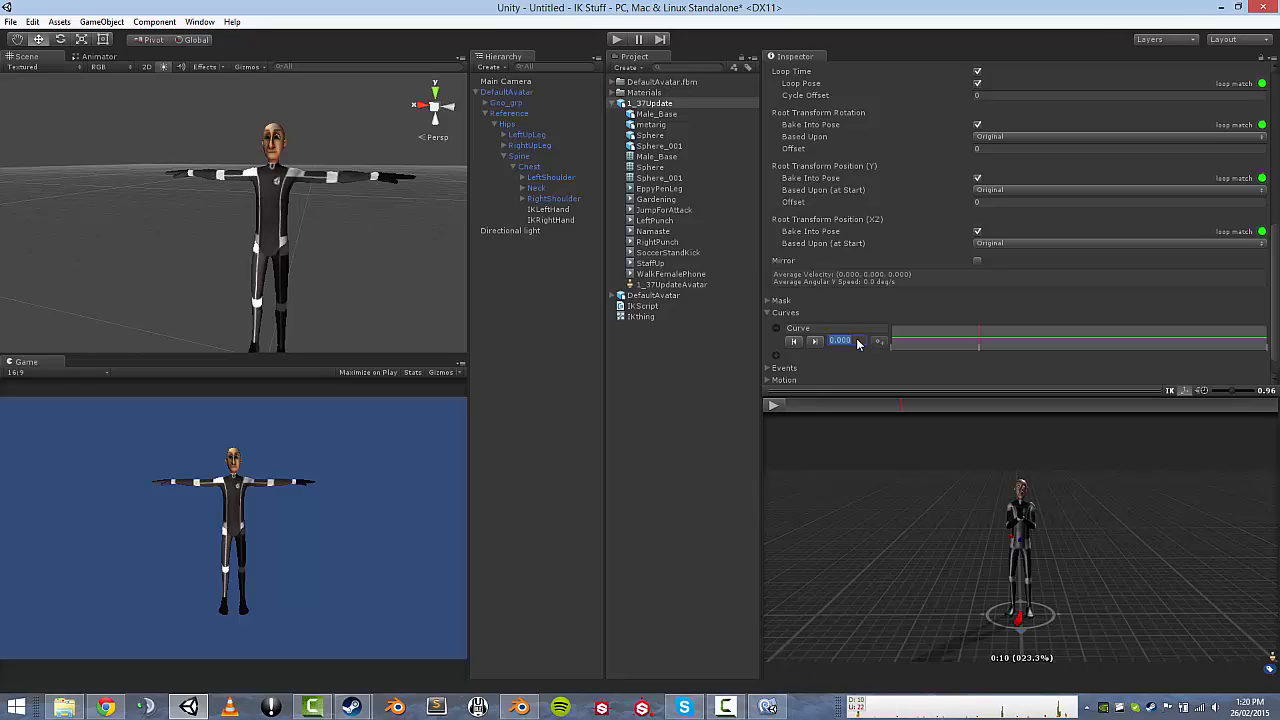
text(1)
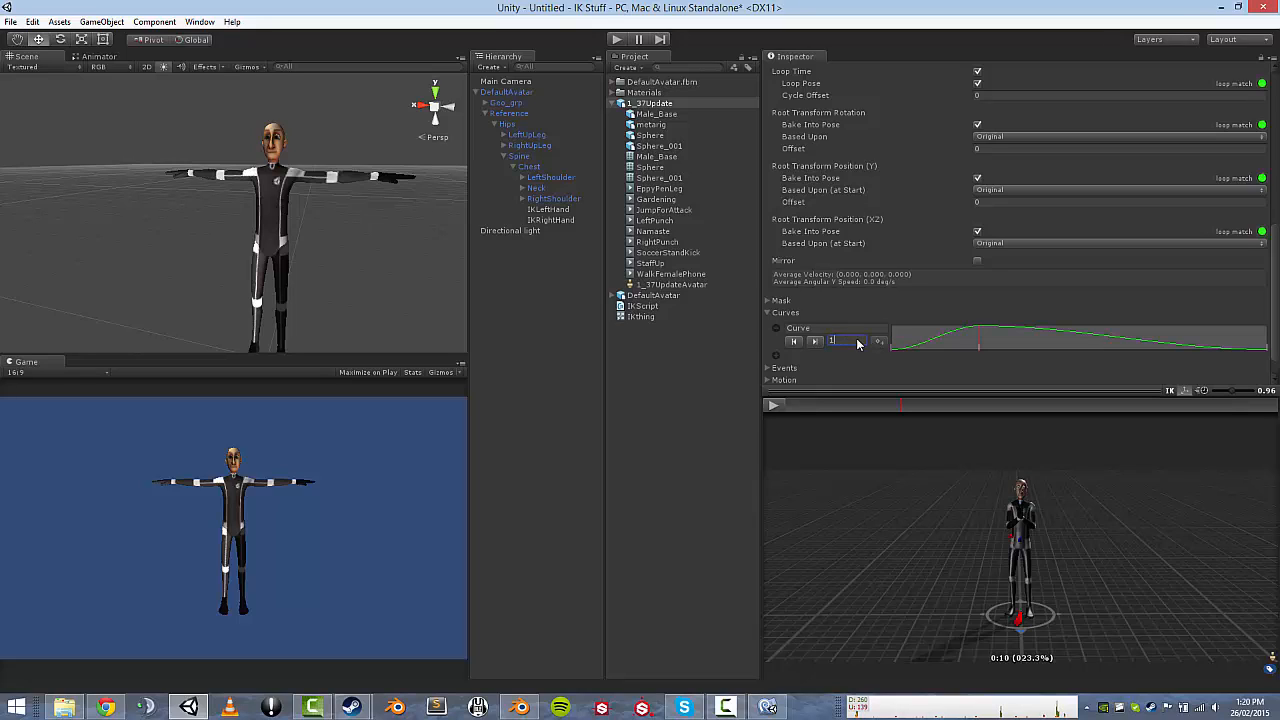
key(Return)
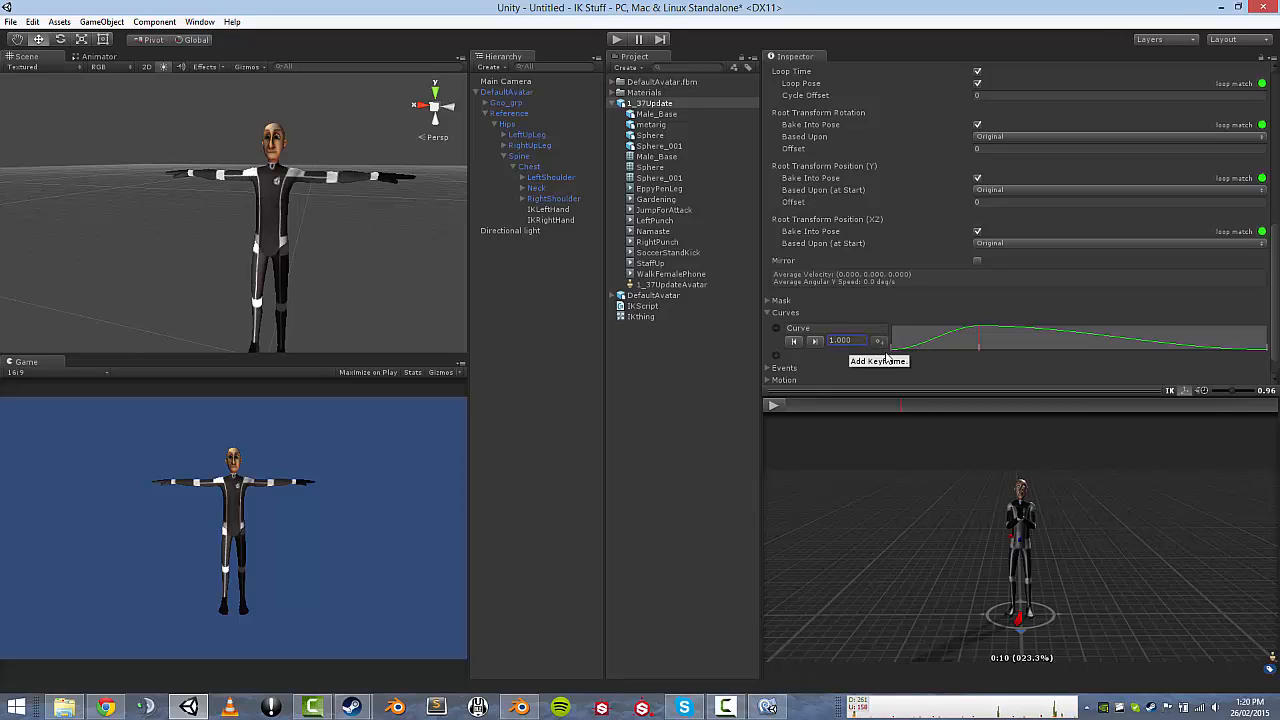
Add a second 1.000 key near the end at 1:14, then check the curve's shape.
mouse_move(902, 405)
mouse_down()
mouse_move(804, 407)
mouse_move(904, 394)
mouse_up()
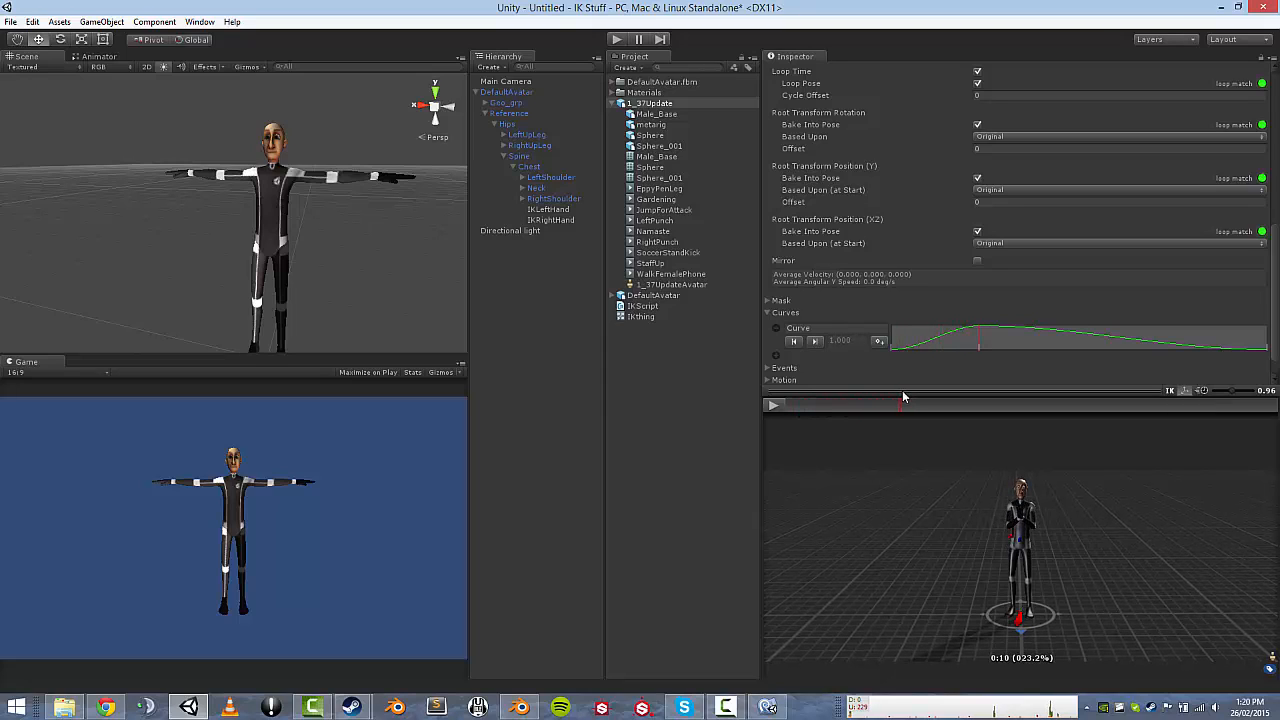
mouse_move(903, 397)
mouse_down()
mouse_move(1183, 404)
mouse_move(1217, 368)
mouse_up()
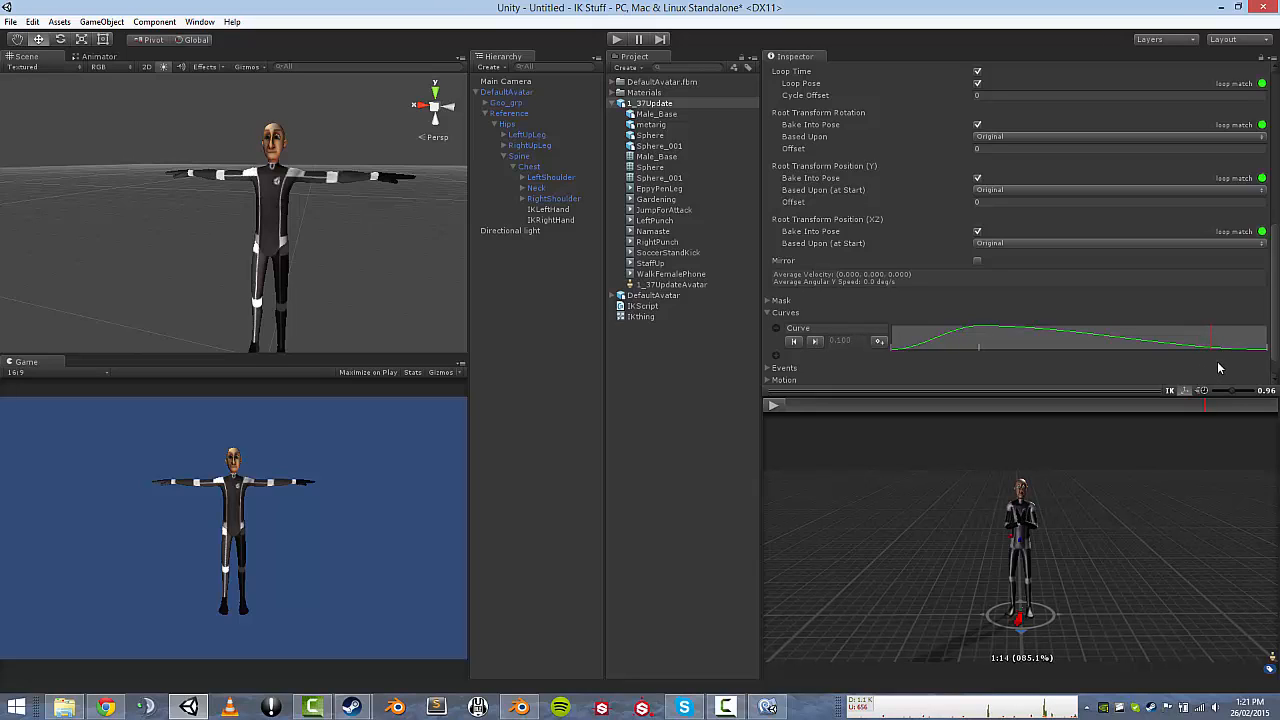
click(880, 343)
click(850, 342)
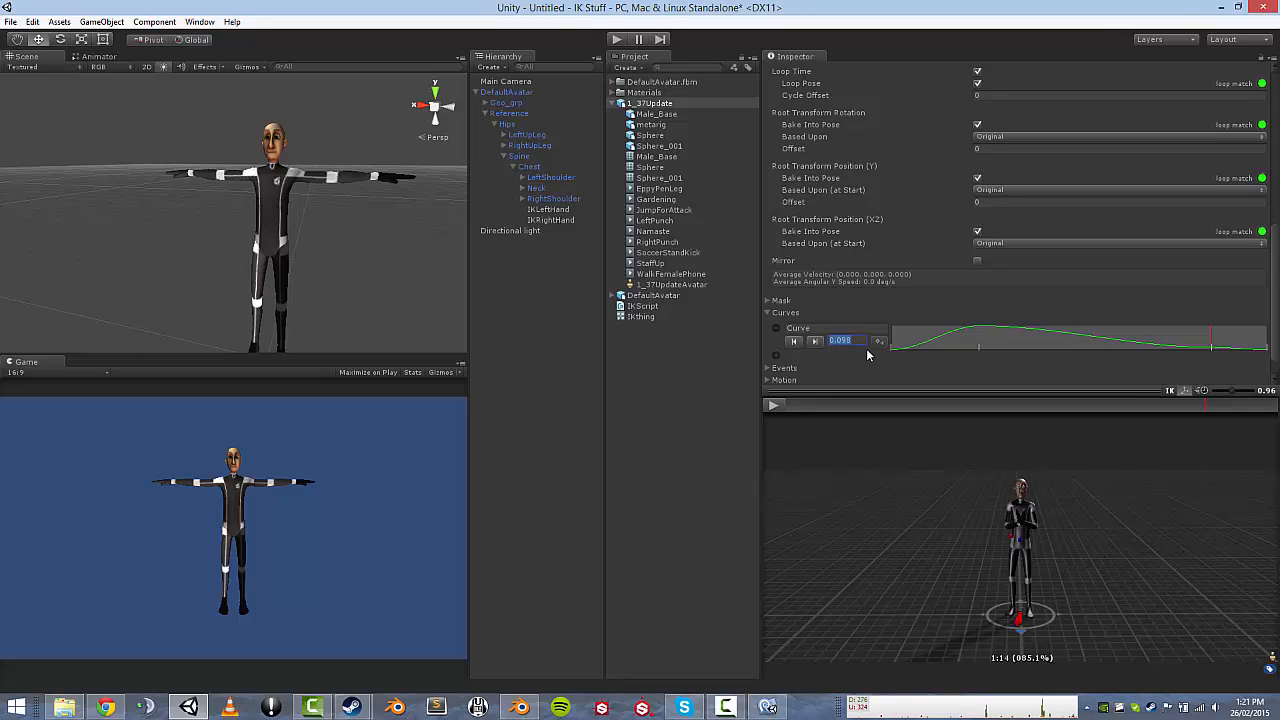
text(1)
key(Return)
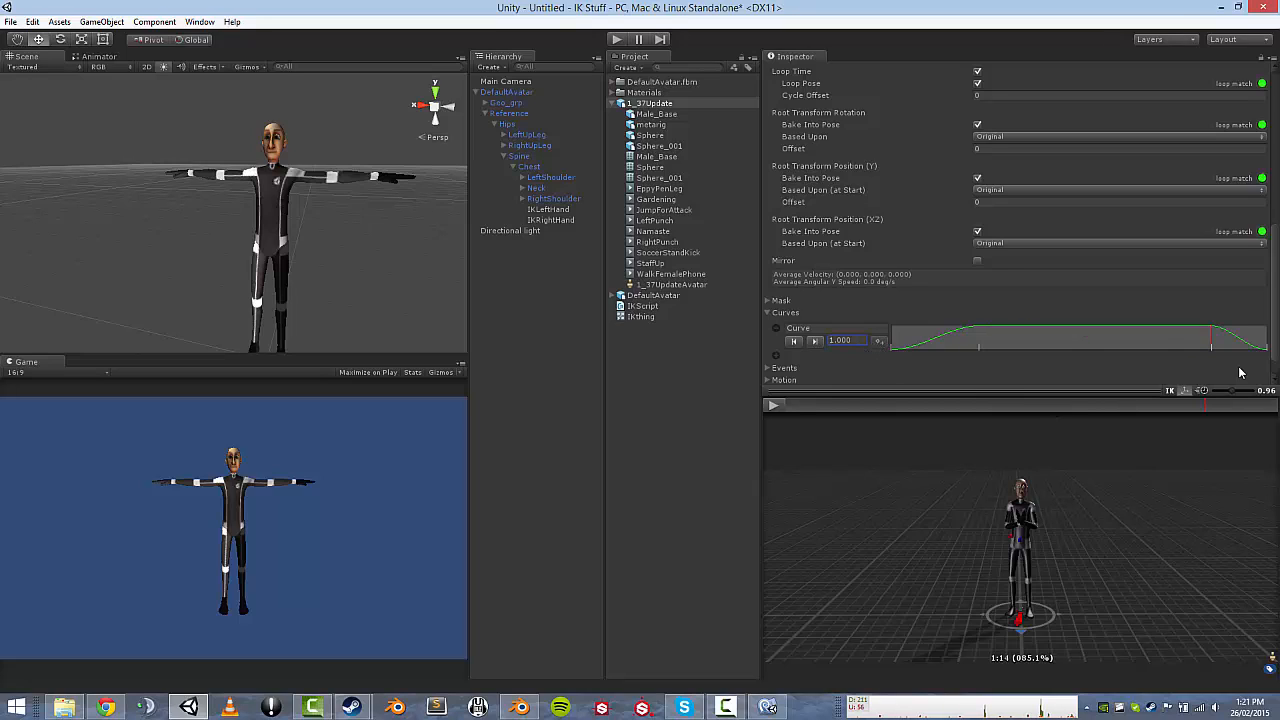
click(1212, 345)
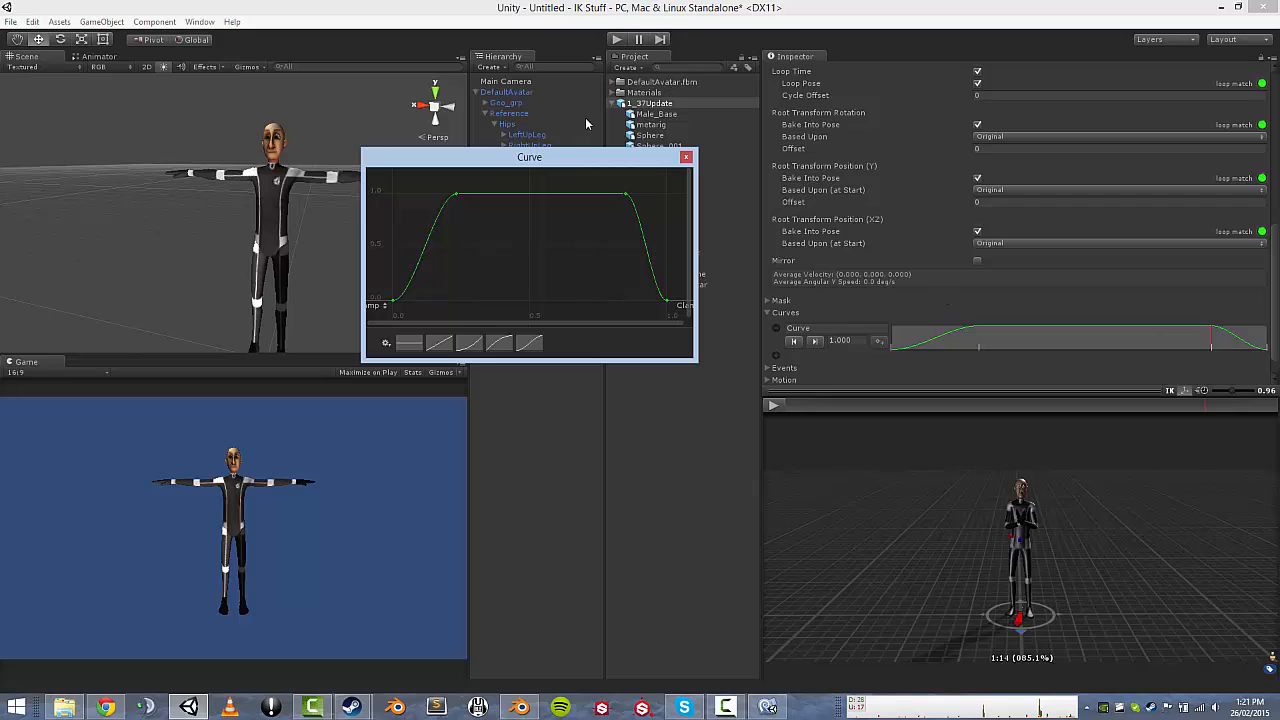
click(686, 157)
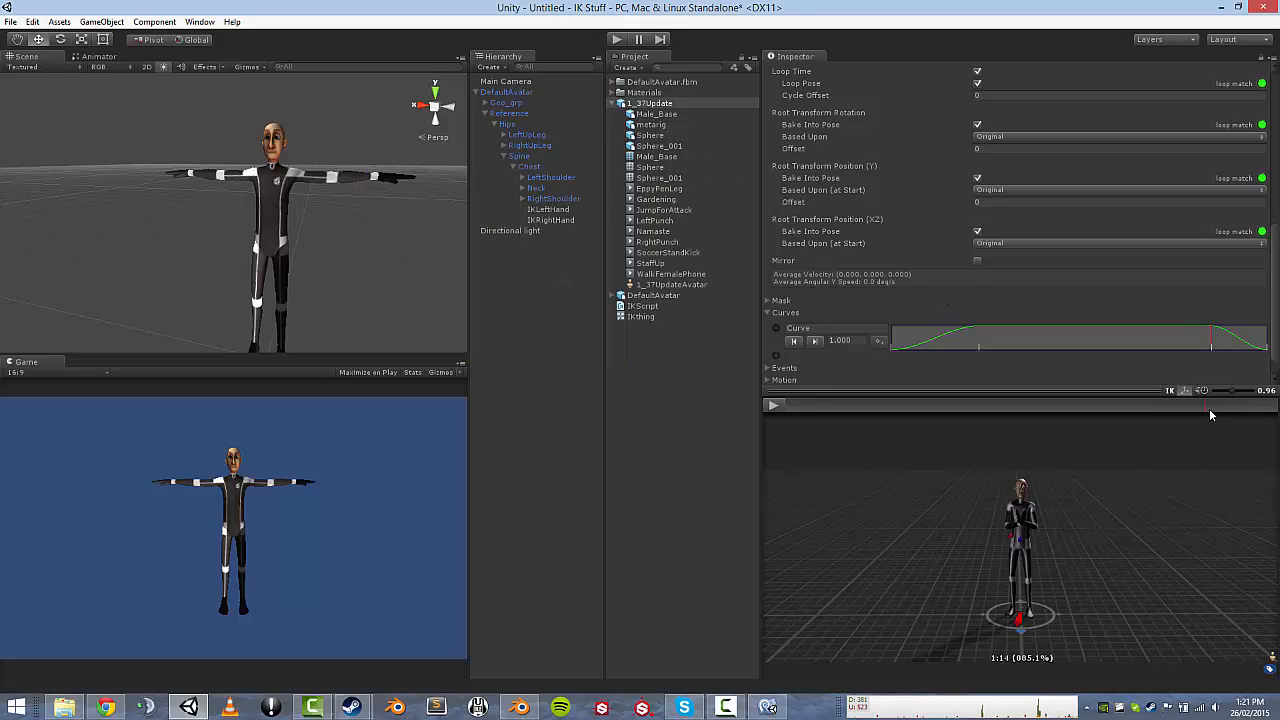
drag(1209, 409, 25, 406)
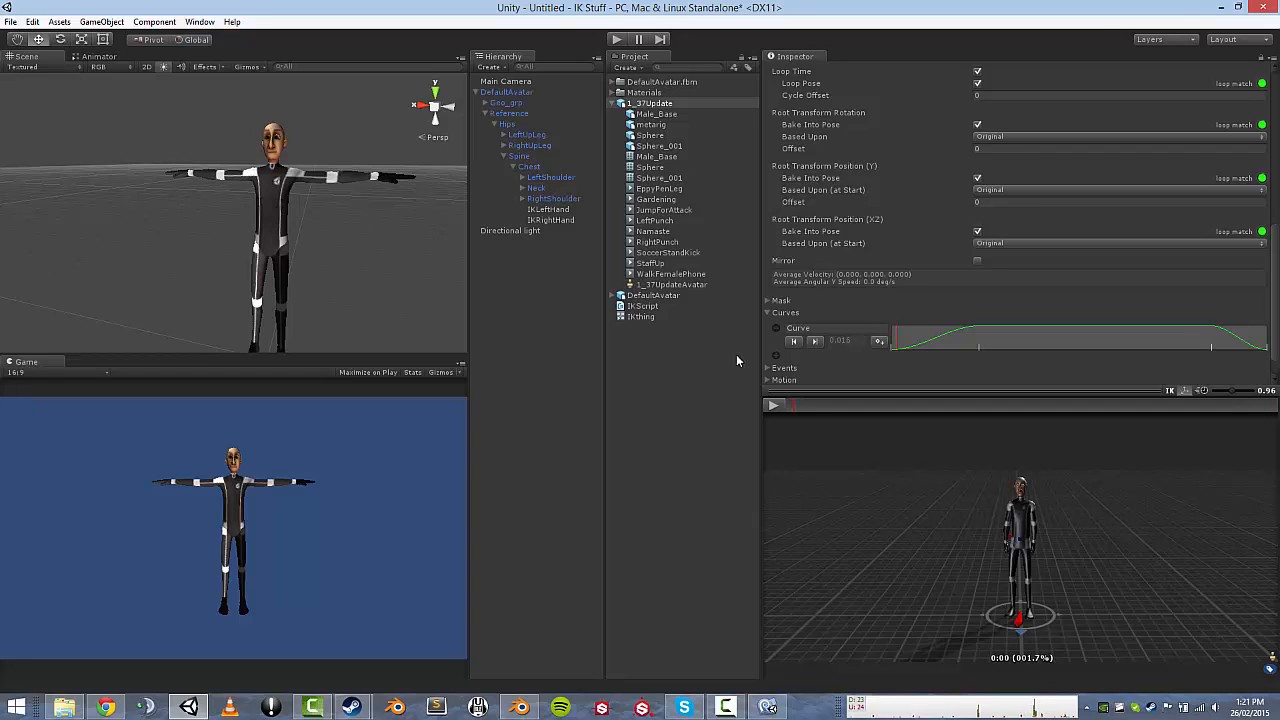
Check the weight name in IKScript.cs and rename the clip's curve to LHandWeight.
click(767, 707)
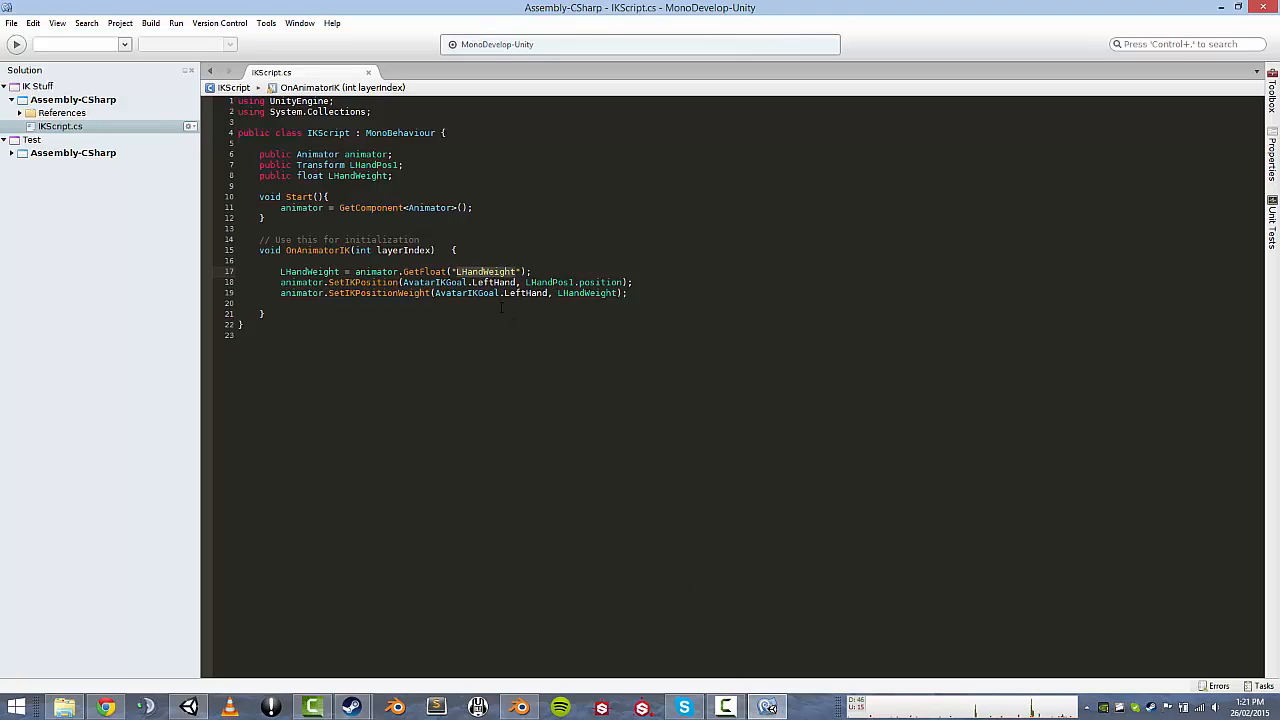
click(767, 707)
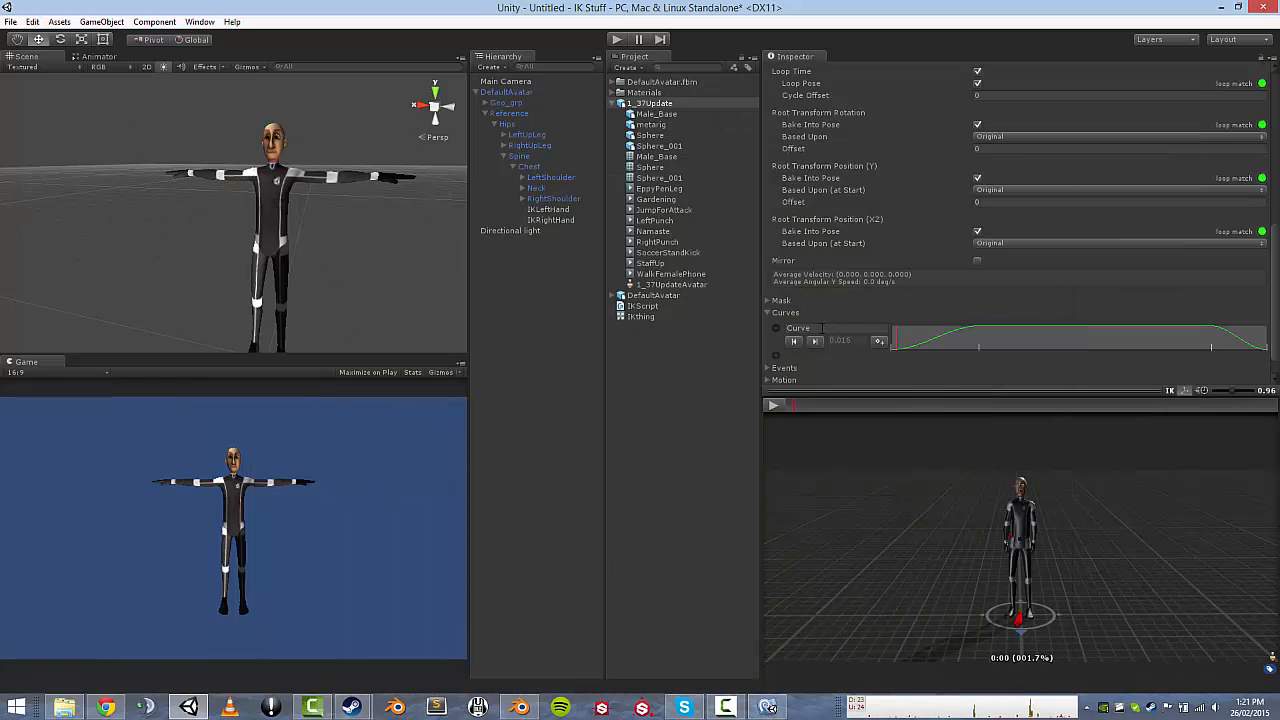
click(768, 334)
drag(765, 332, 761, 333)
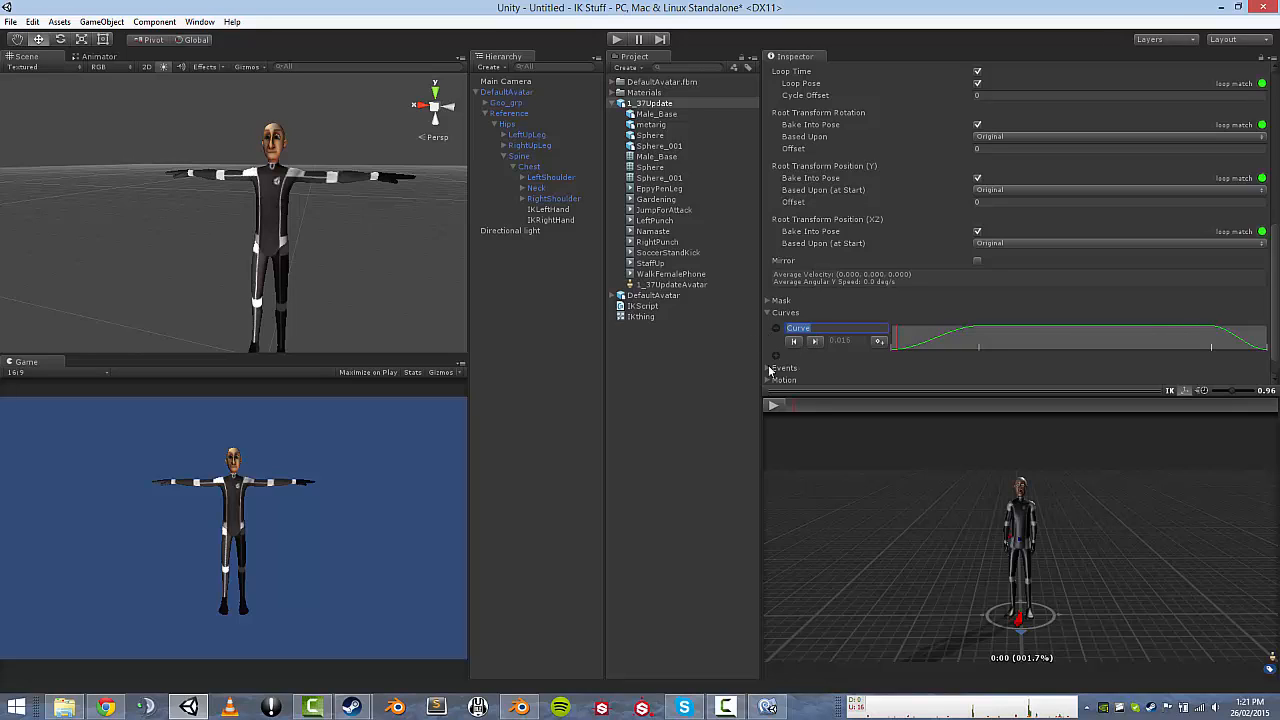
key(ctrl+v)
click(97, 57)
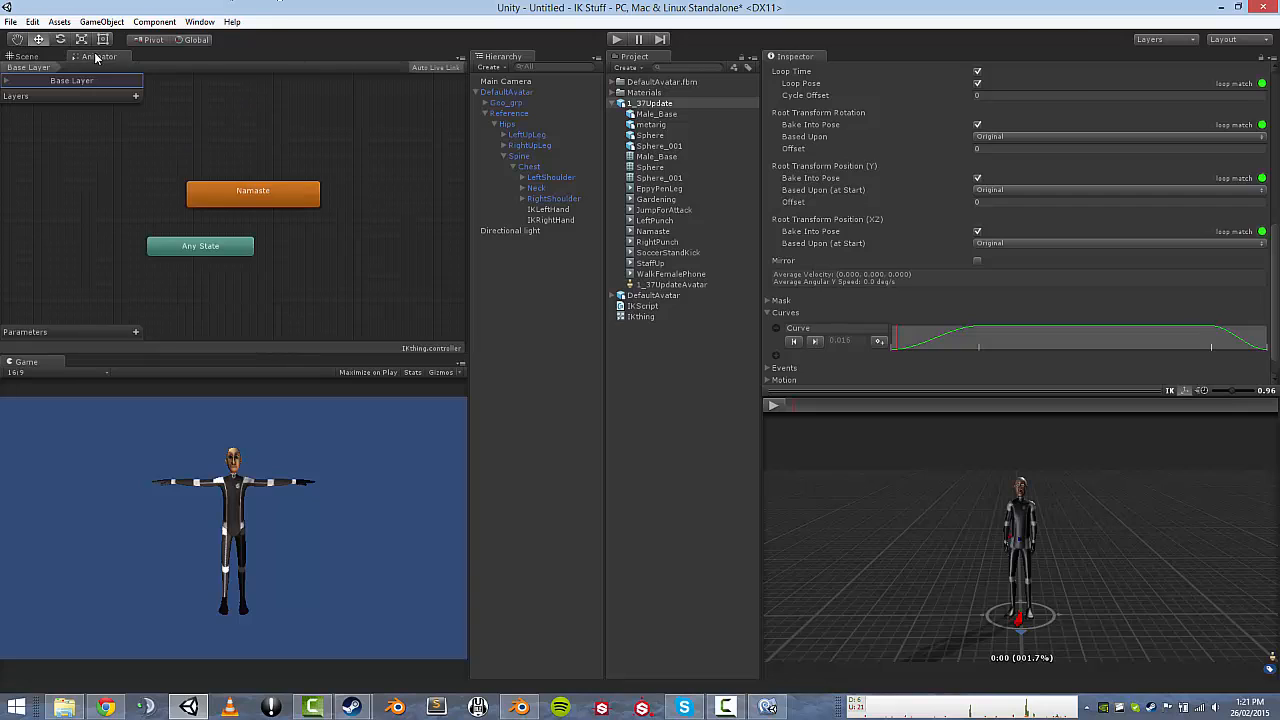
click(136, 331)
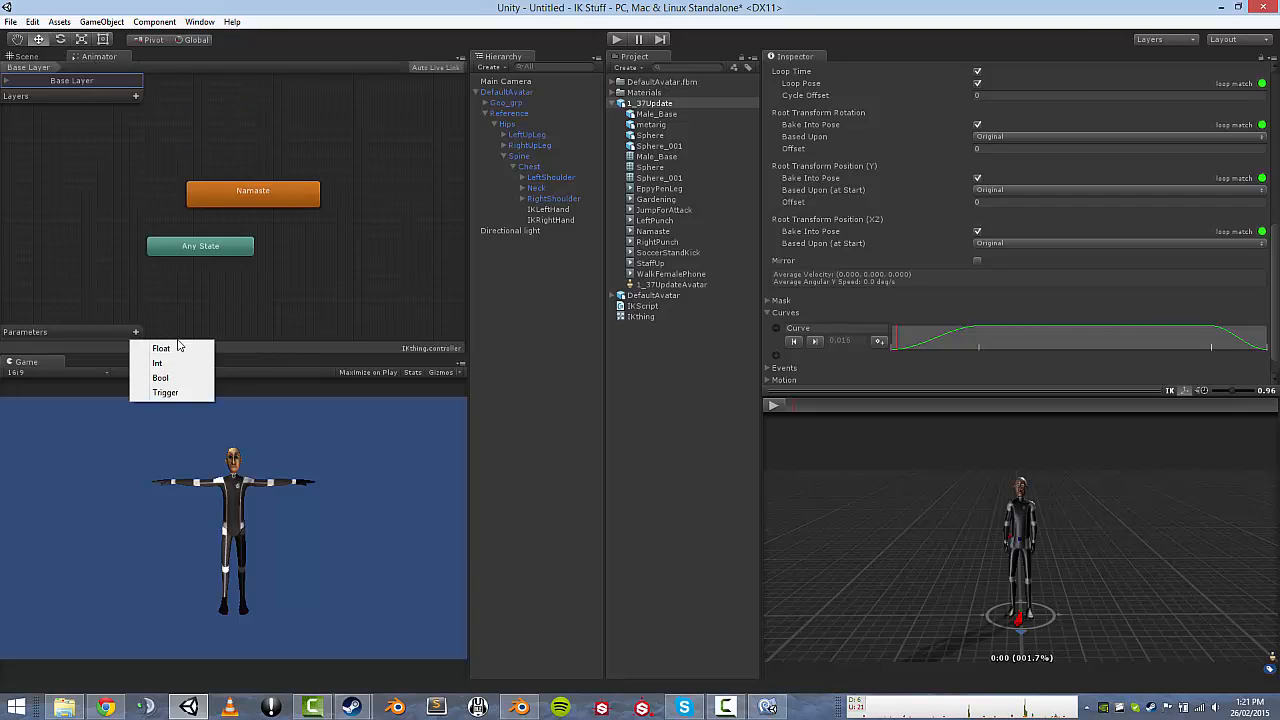
click(829, 330)
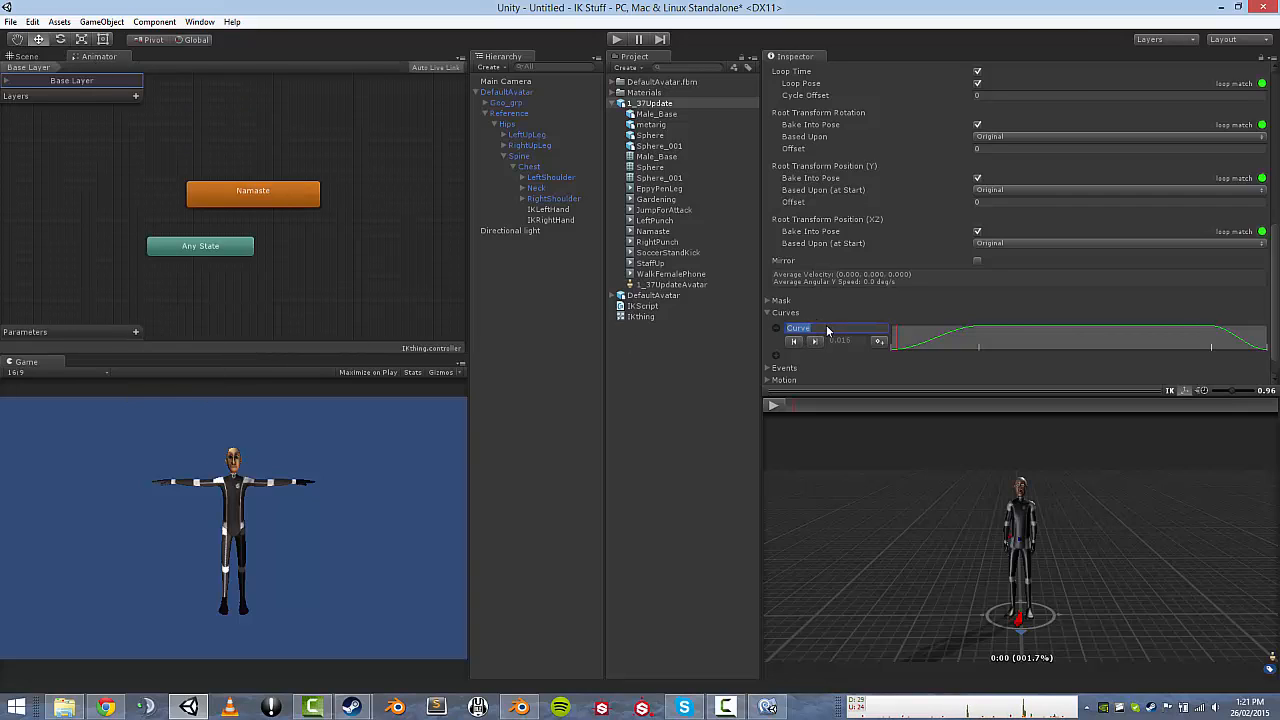
text(LHandWeight)
scroll(1237, 367, down, 2)
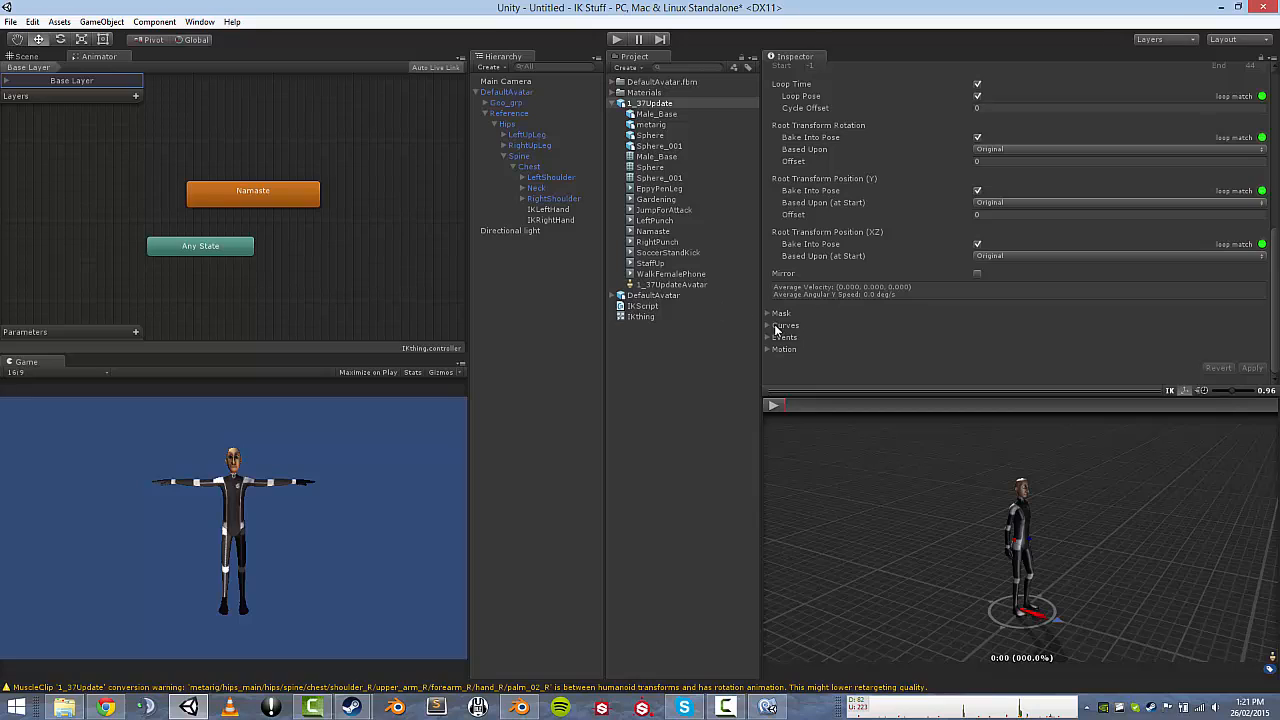
Confirm the curve is named LHandWeight and apply the Namaste clip's import changes.
click(772, 326)
click(797, 340)
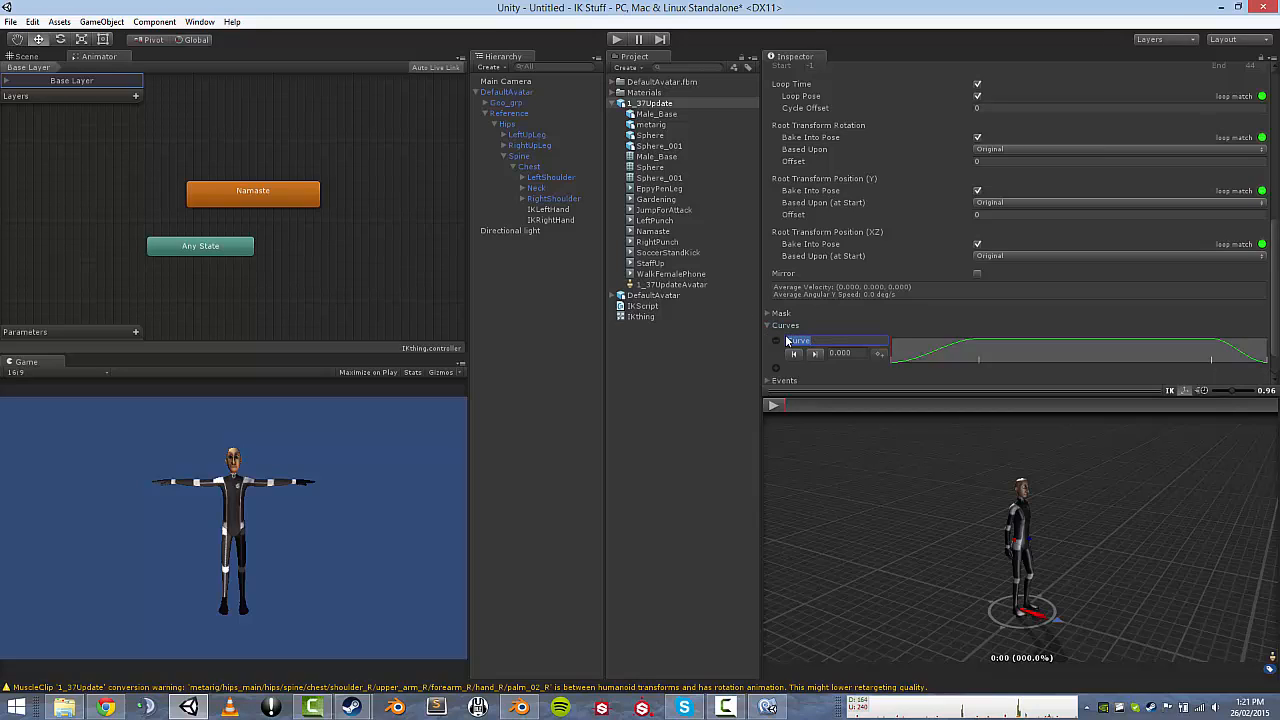
text(LHandWeight)
scroll(1259, 373, down, 1)
click(1252, 367)
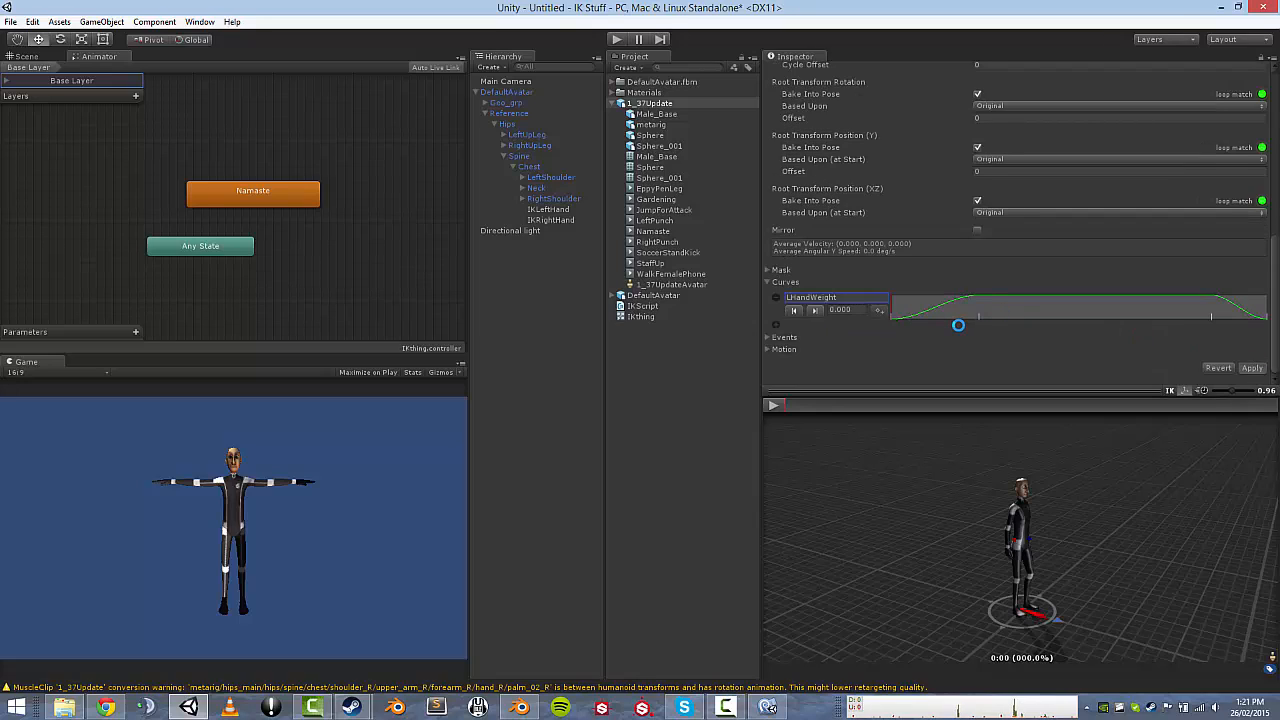
click(768, 325)
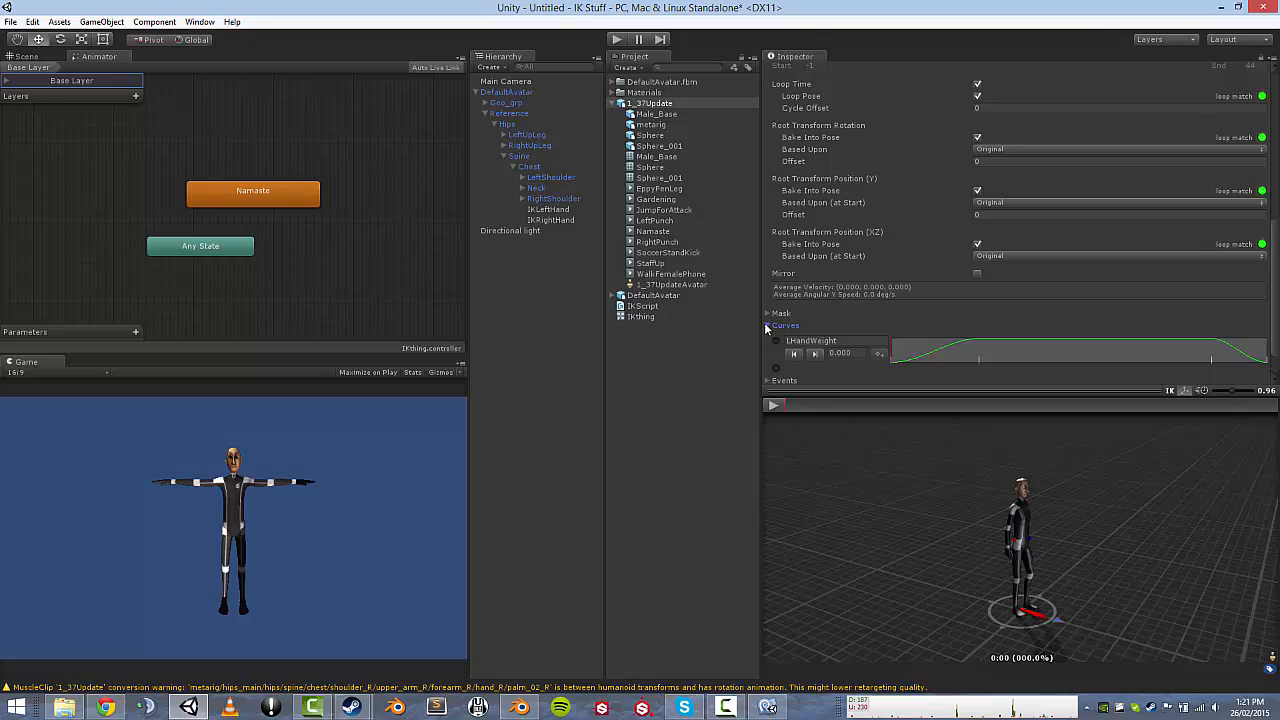
click(768, 325)
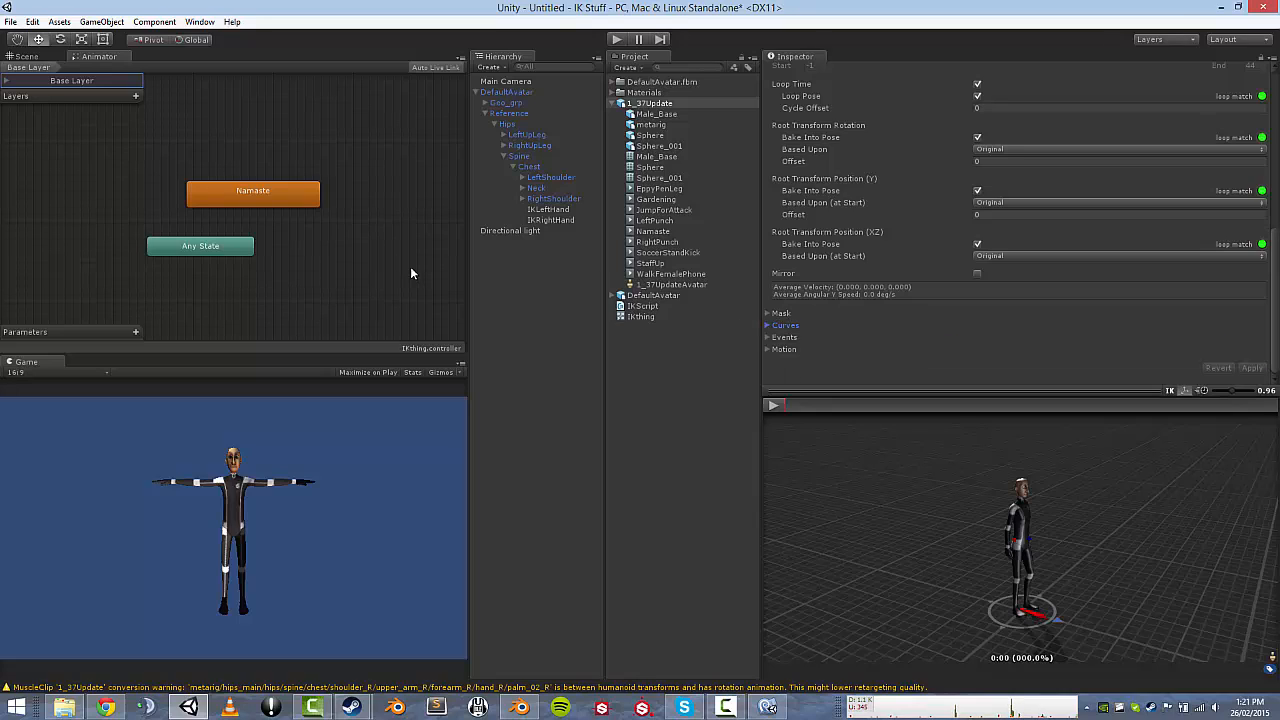
Add a Float parameter LHandWeight to the IKthing Animator controller and play the scene.
click(136, 331)
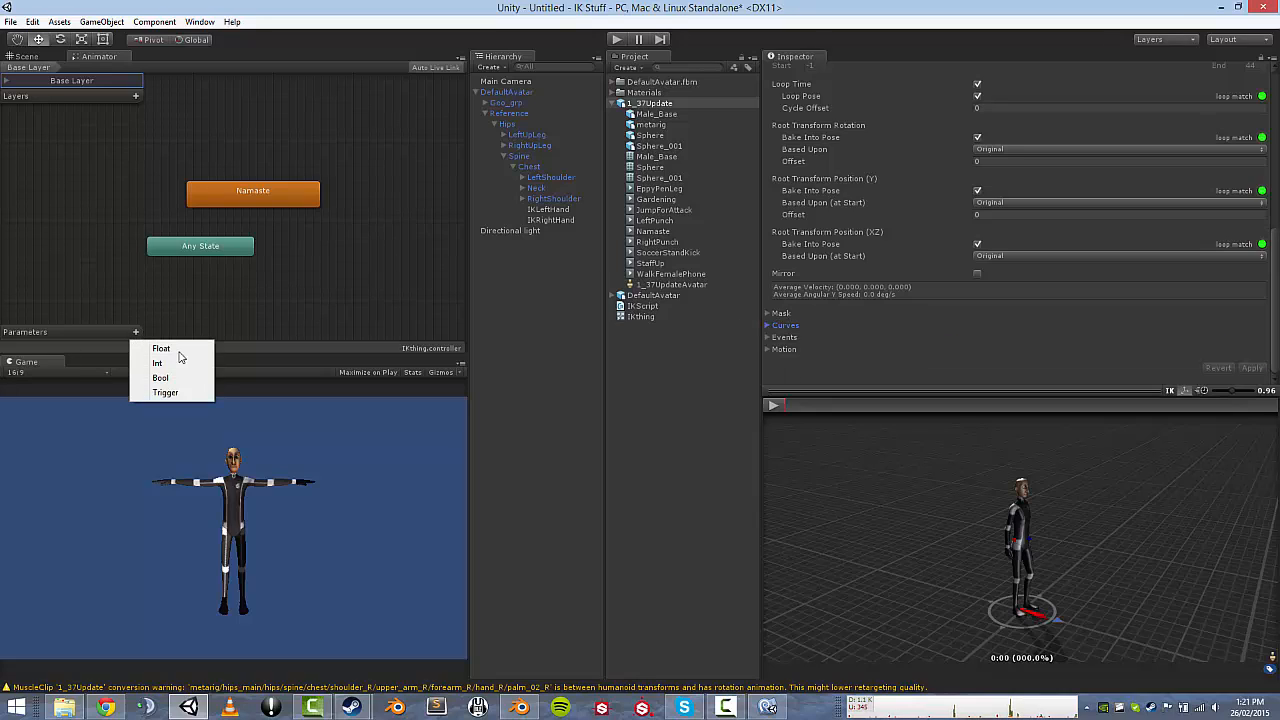
click(143, 346)
text(LHandWeight)
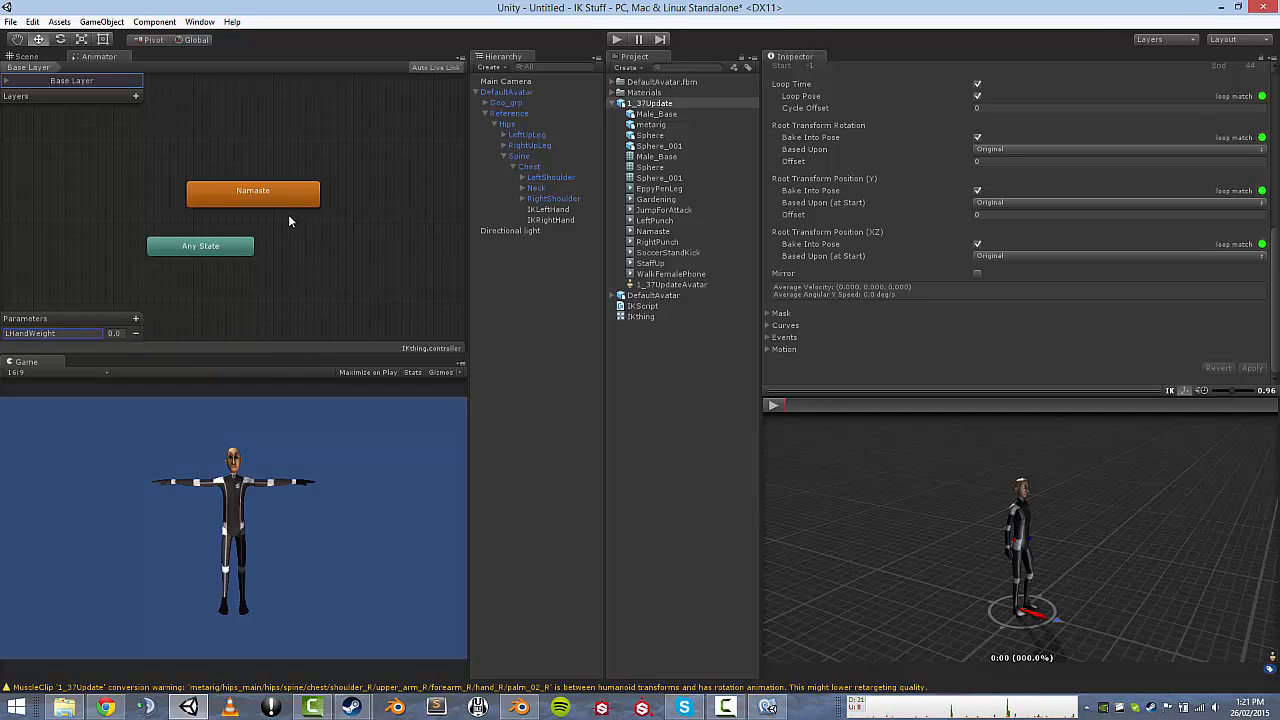
click(222, 316)
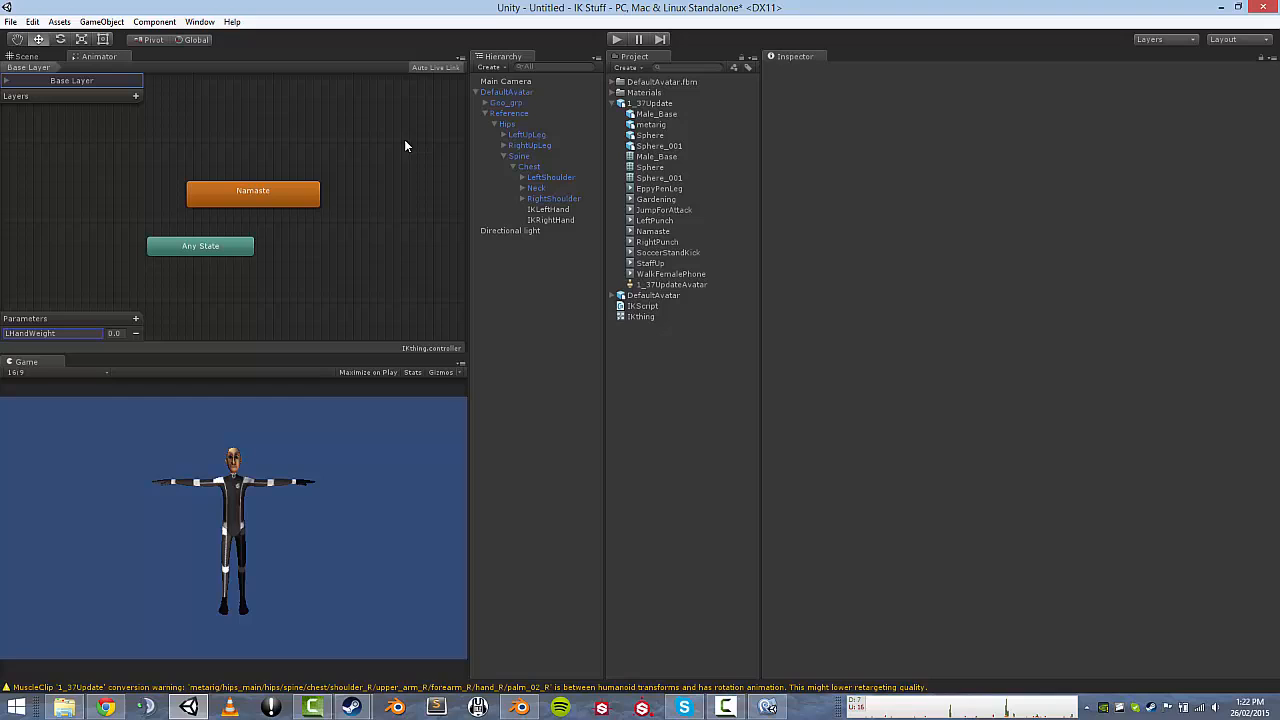
click(618, 39)
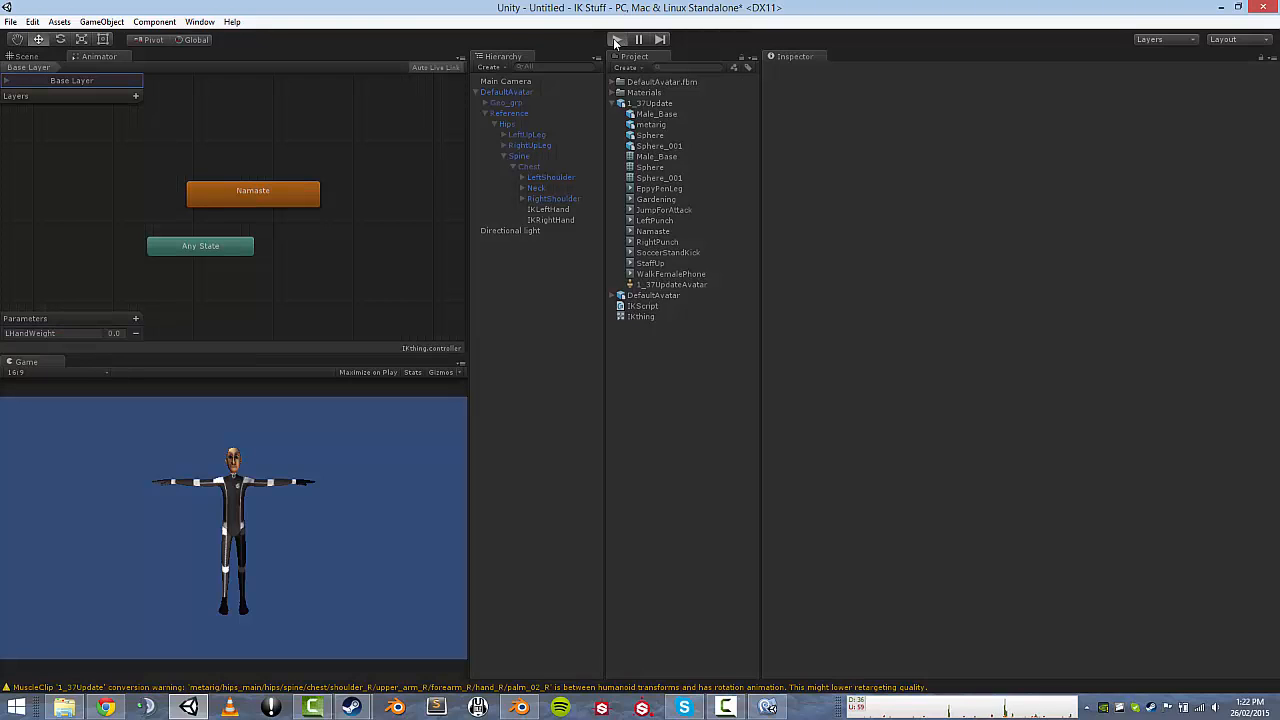
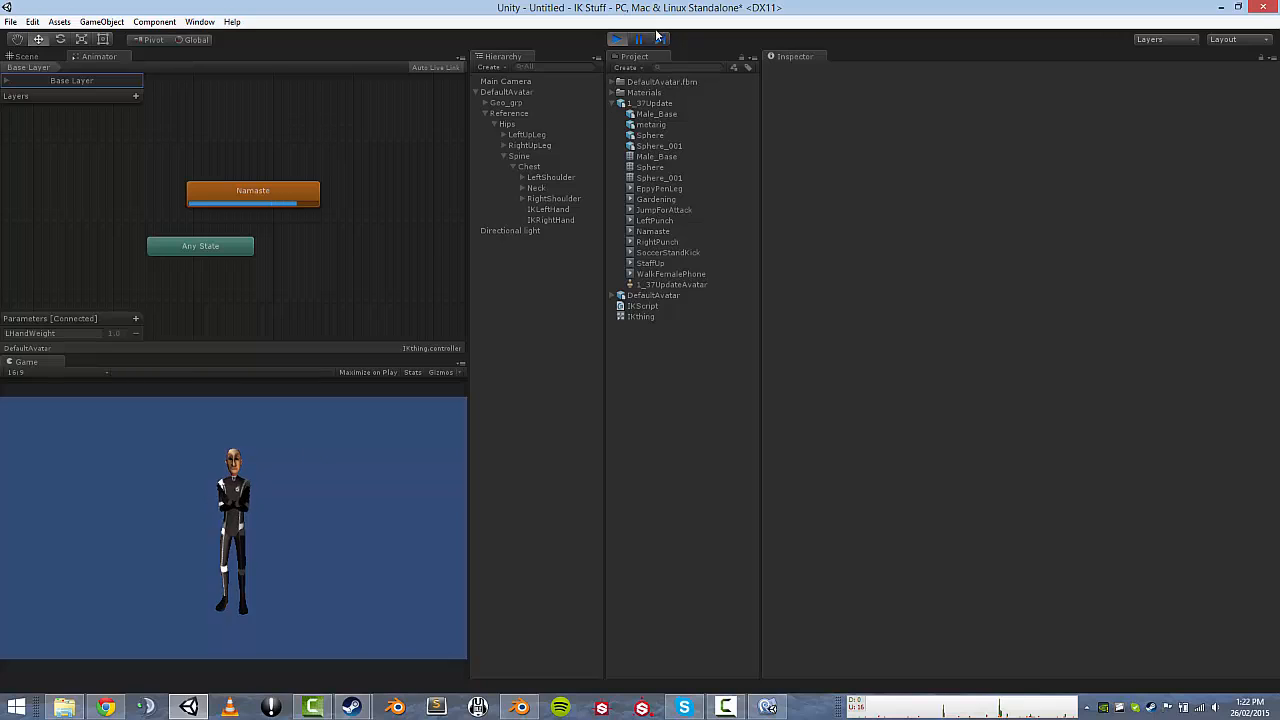
Stop play mode and select IKScript in the Project panel to view its source.
click(617, 39)
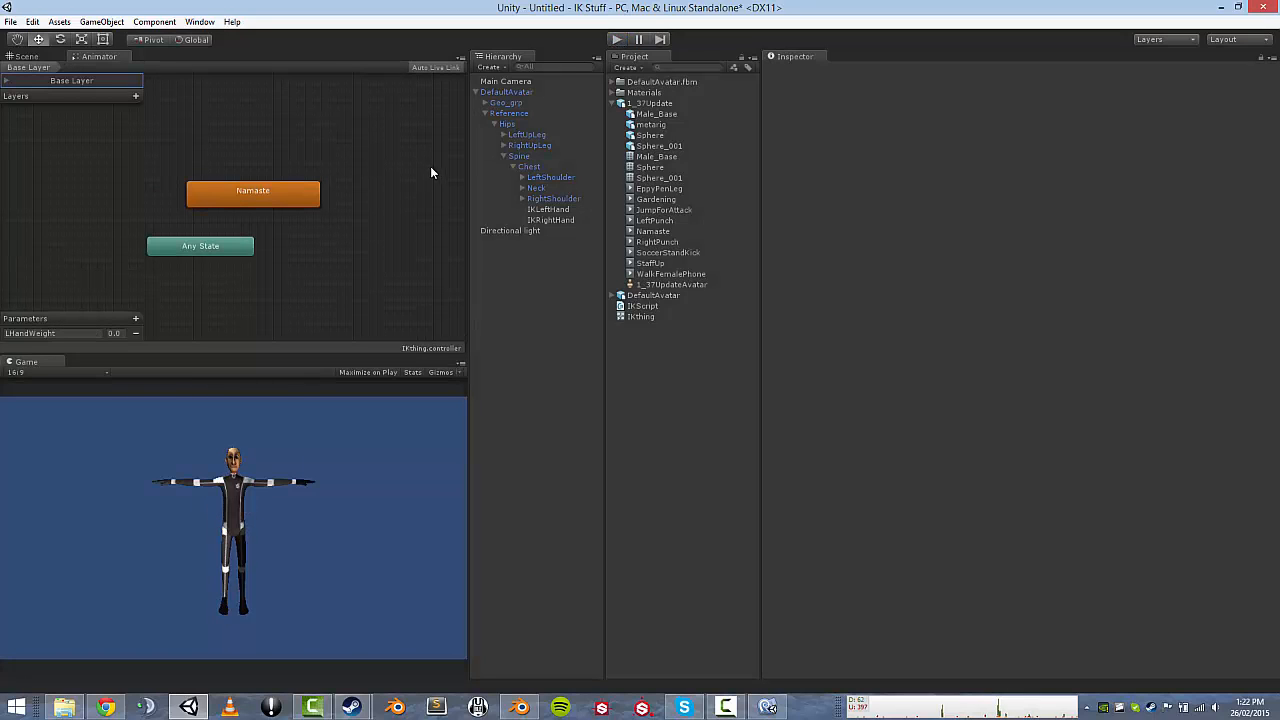
click(642, 309)
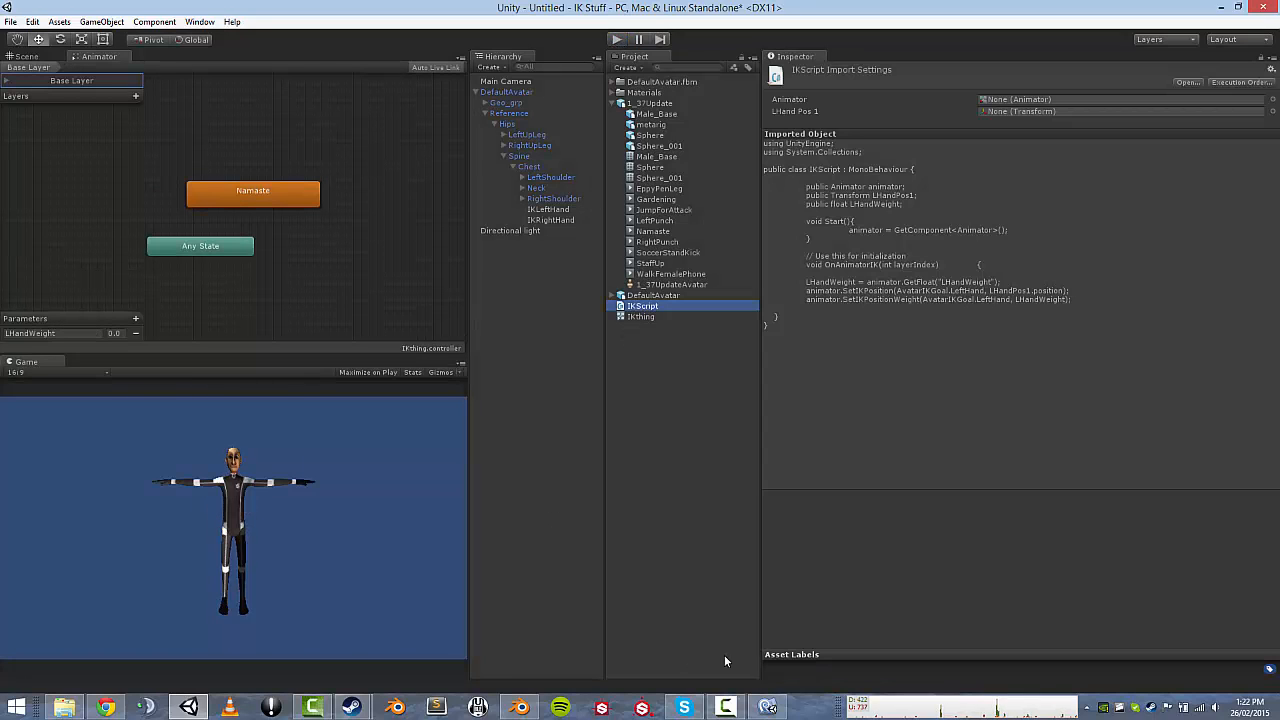
In IKScript.cs, duplicate the LHandPos1 Transform declaration as RHandPos1 on line 8.
click(767, 707)
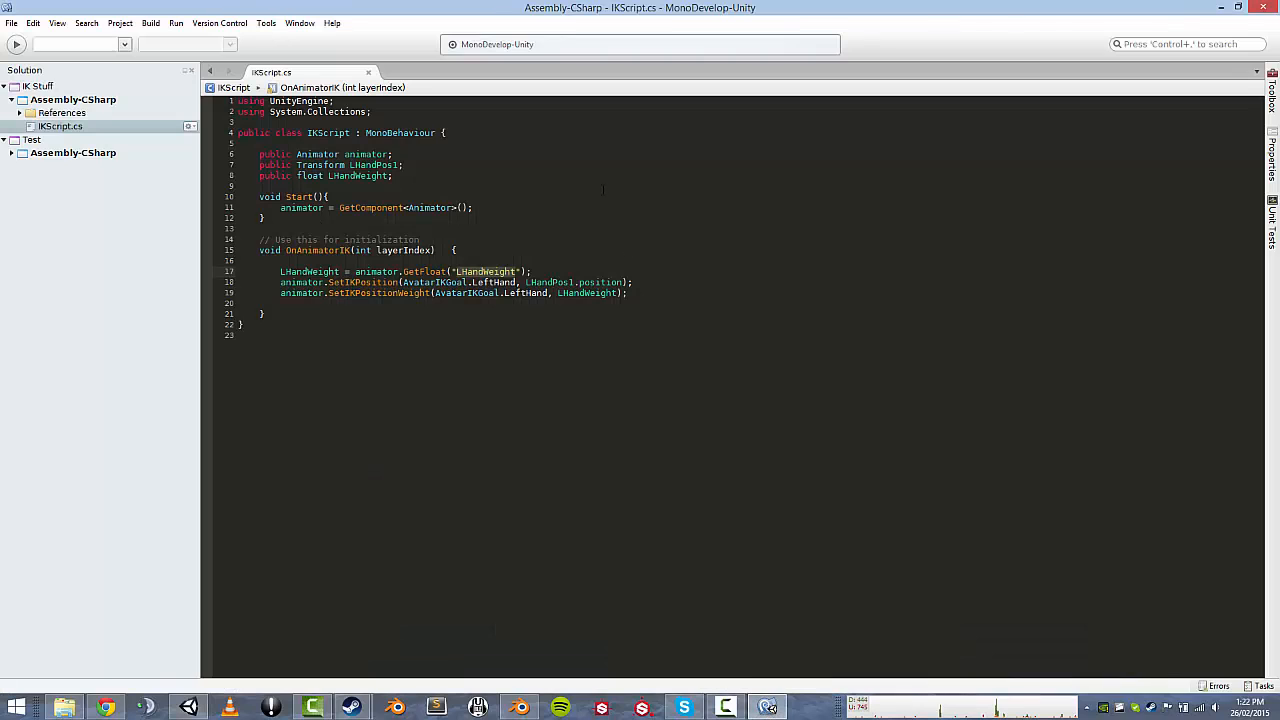
click(406, 173)
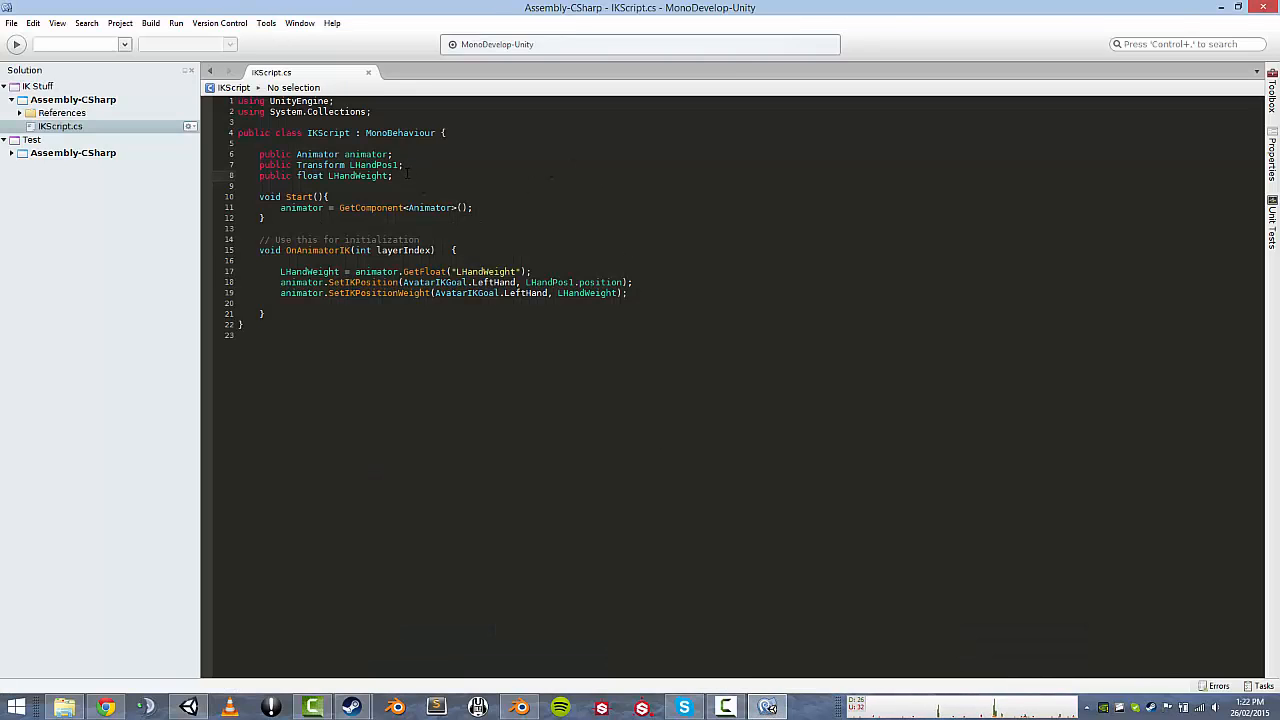
click(420, 168)
drag(405, 165, 261, 166)
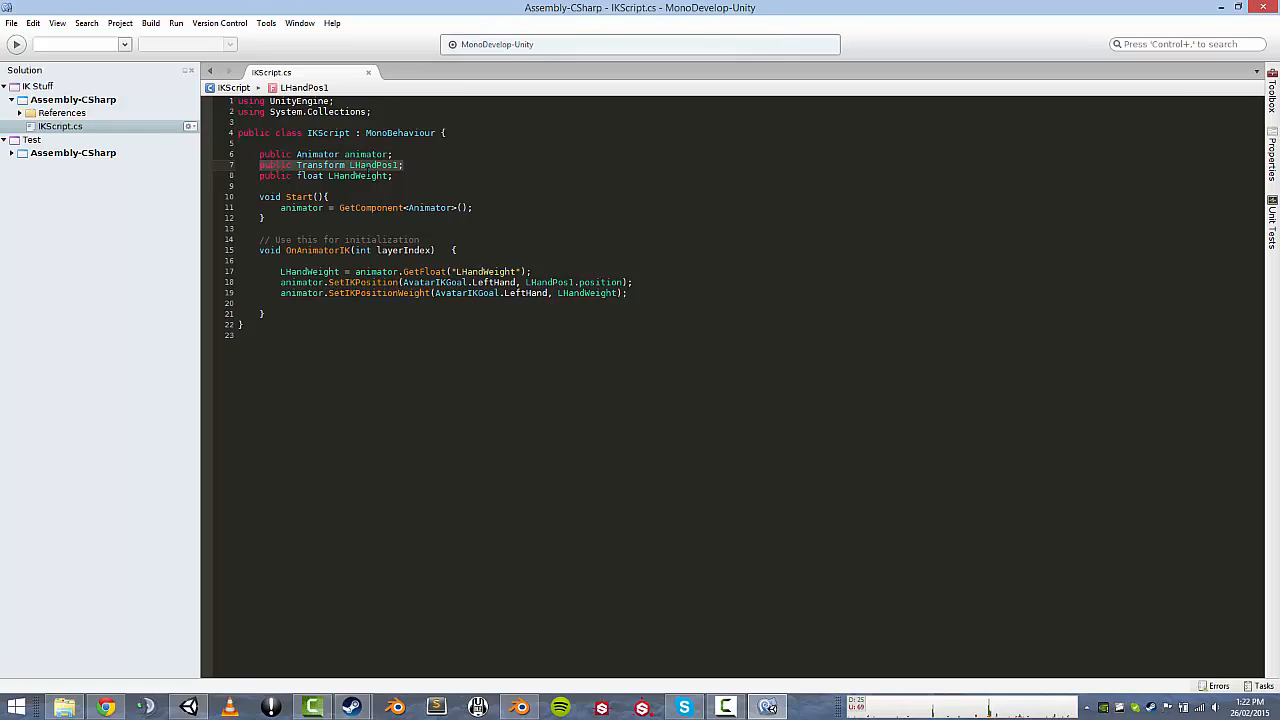
key(ctrl+c)
click(428, 168)
key(Return)
key(ctrl+v)
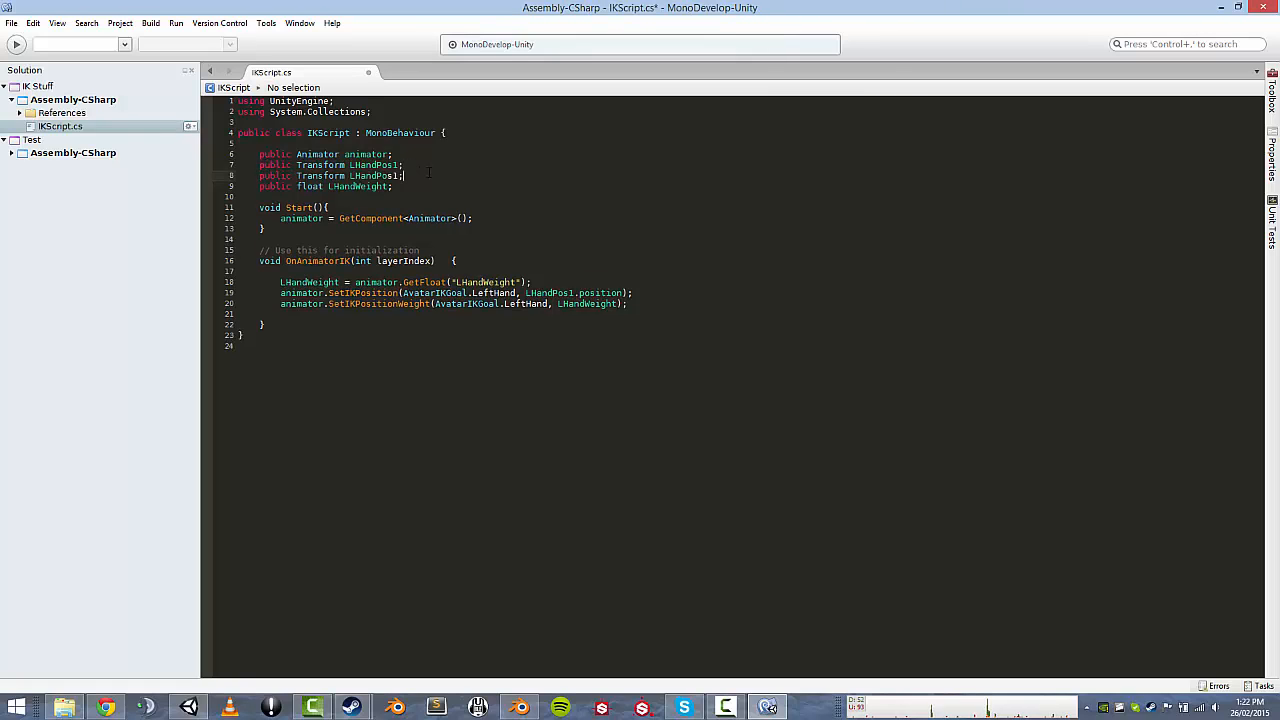
click(350, 175)
key(BackSpace)
text(R)
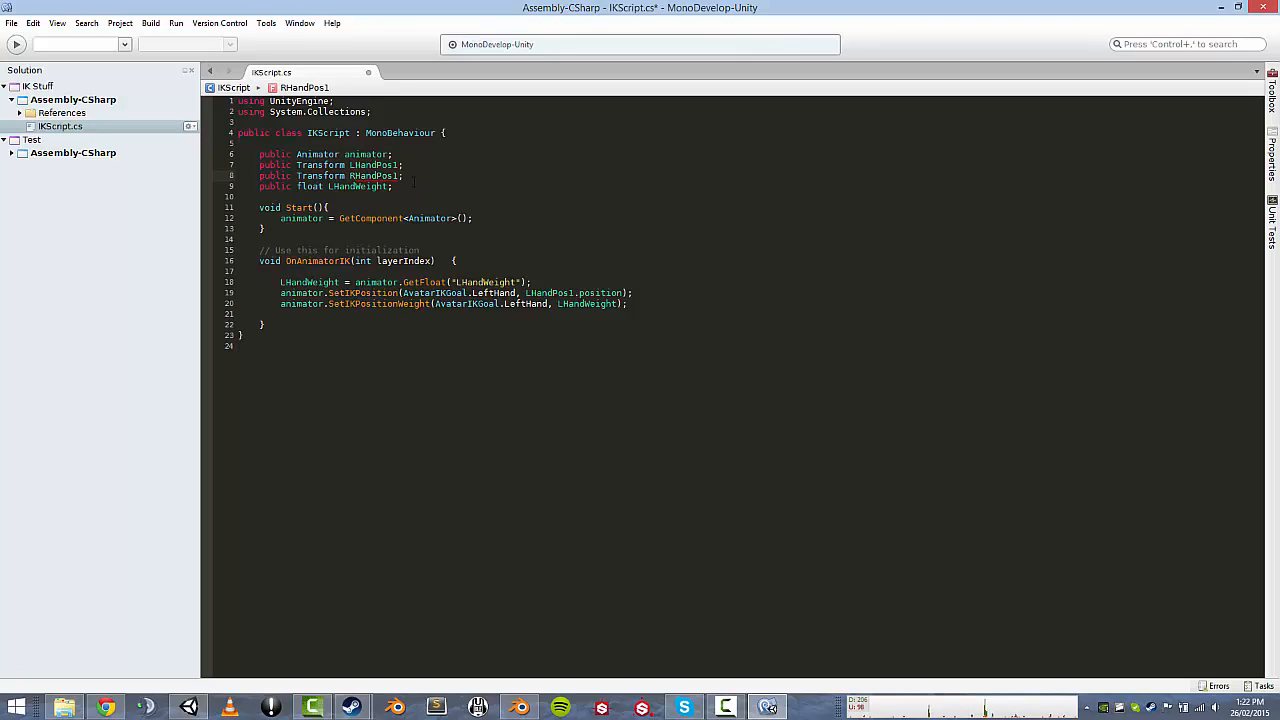
click(414, 179)
Duplicate the SetIKPosition and SetIKPositionWeight lines 19–20 as lines 21–22.
drag(238, 293, 661, 303)
click(669, 312)
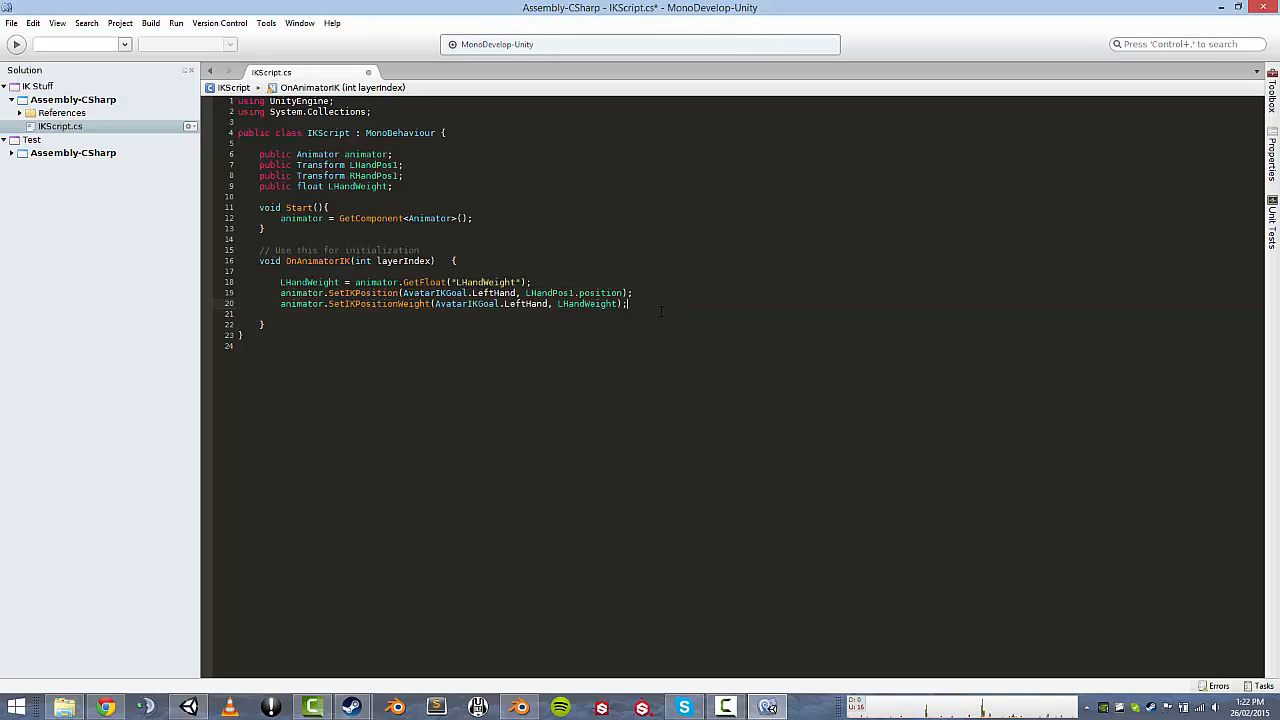
key(Return)
key(ctrl+v)
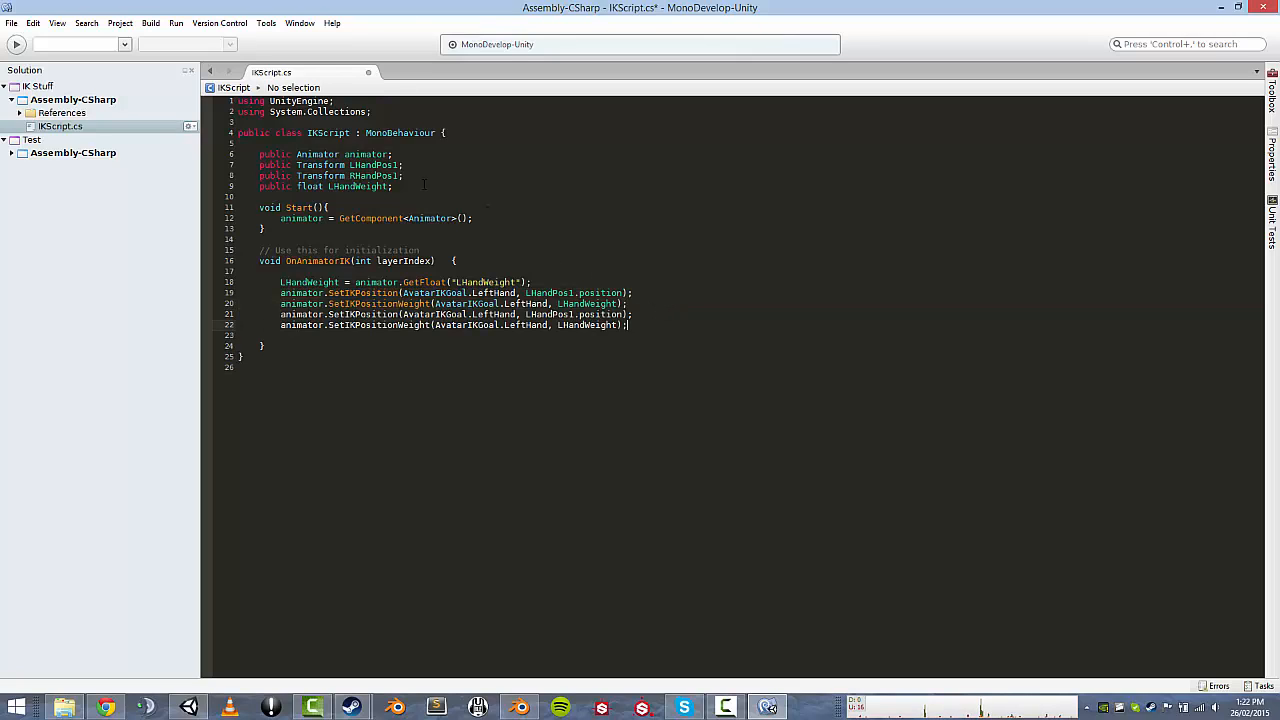
Rename LHandWeight to HandWeight everywhere, including the GetFloat string, and save the script.
click(334, 186)
key(BackSpace)
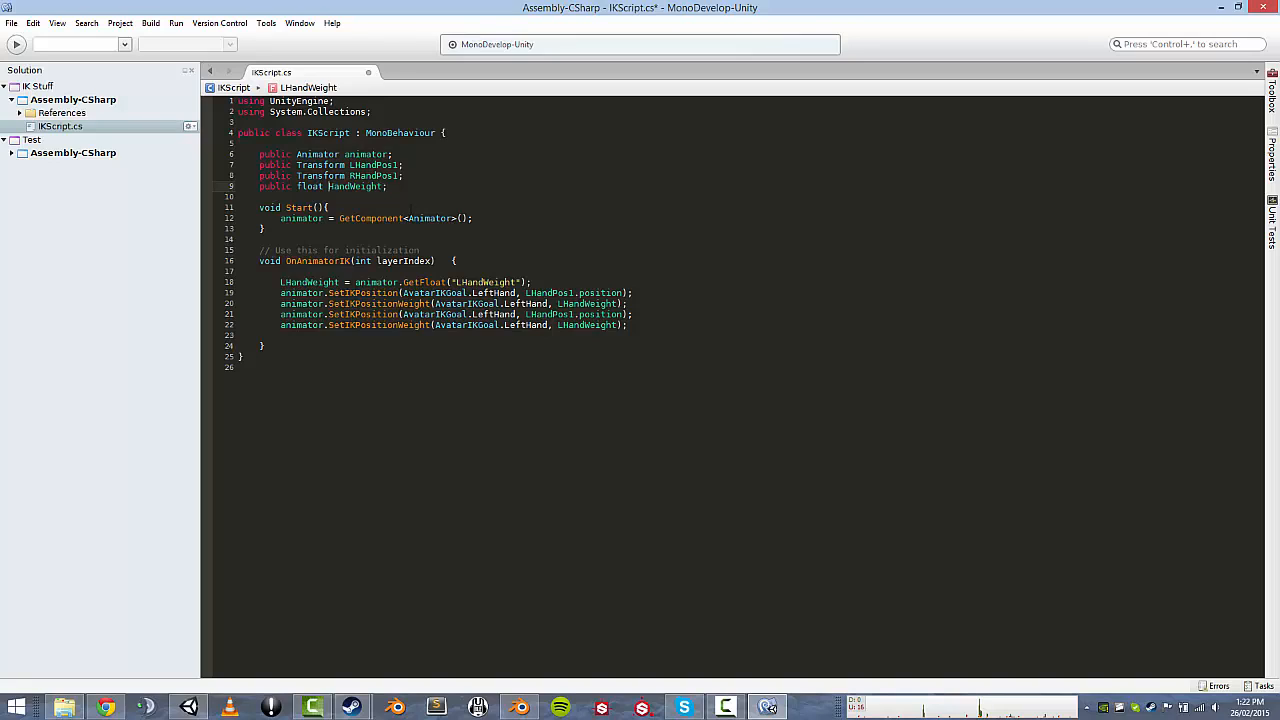
double_click(355, 186)
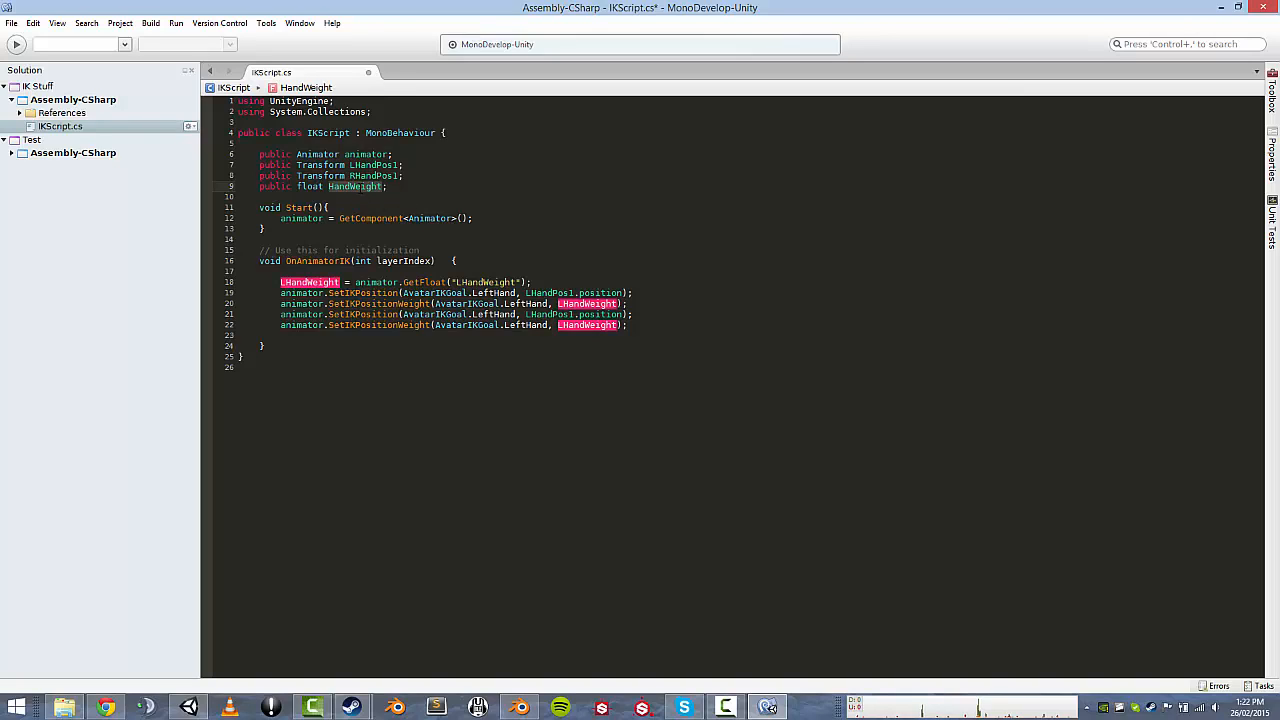
double_click(587, 303)
key(ctrl+v)
double_click(587, 325)
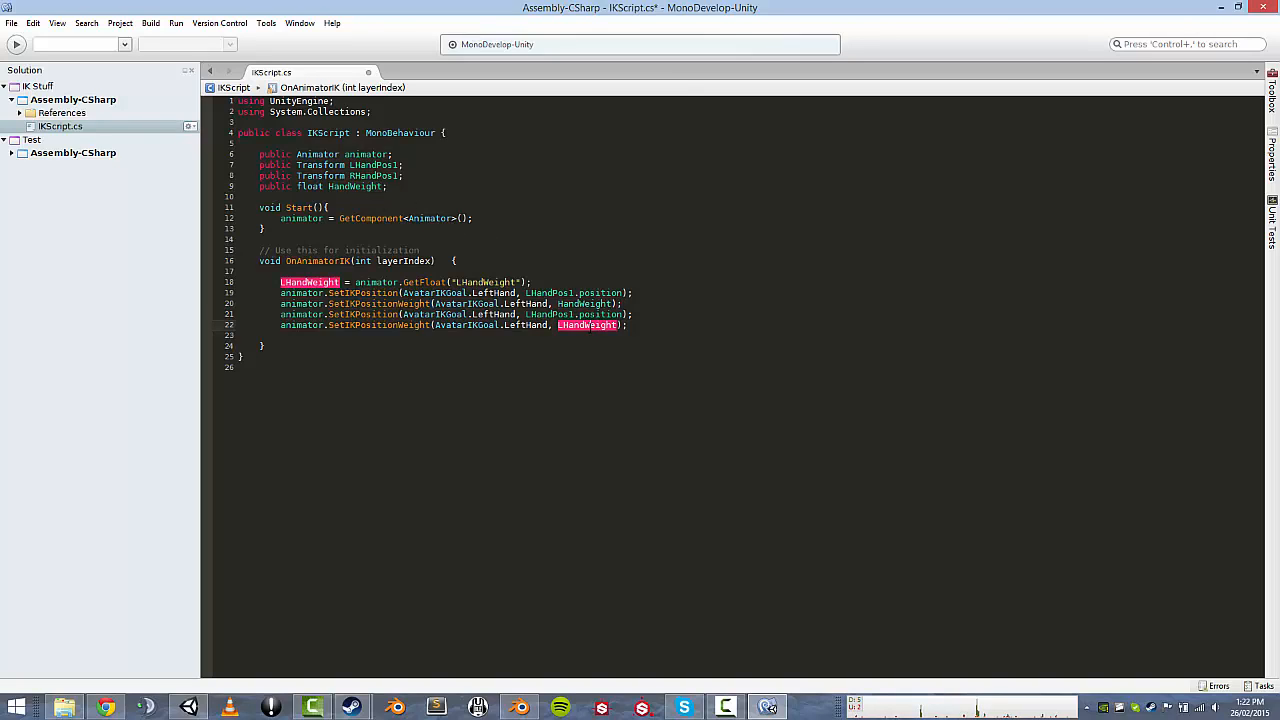
key(ctrl+v)
double_click(309, 283)
key(ctrl+v)
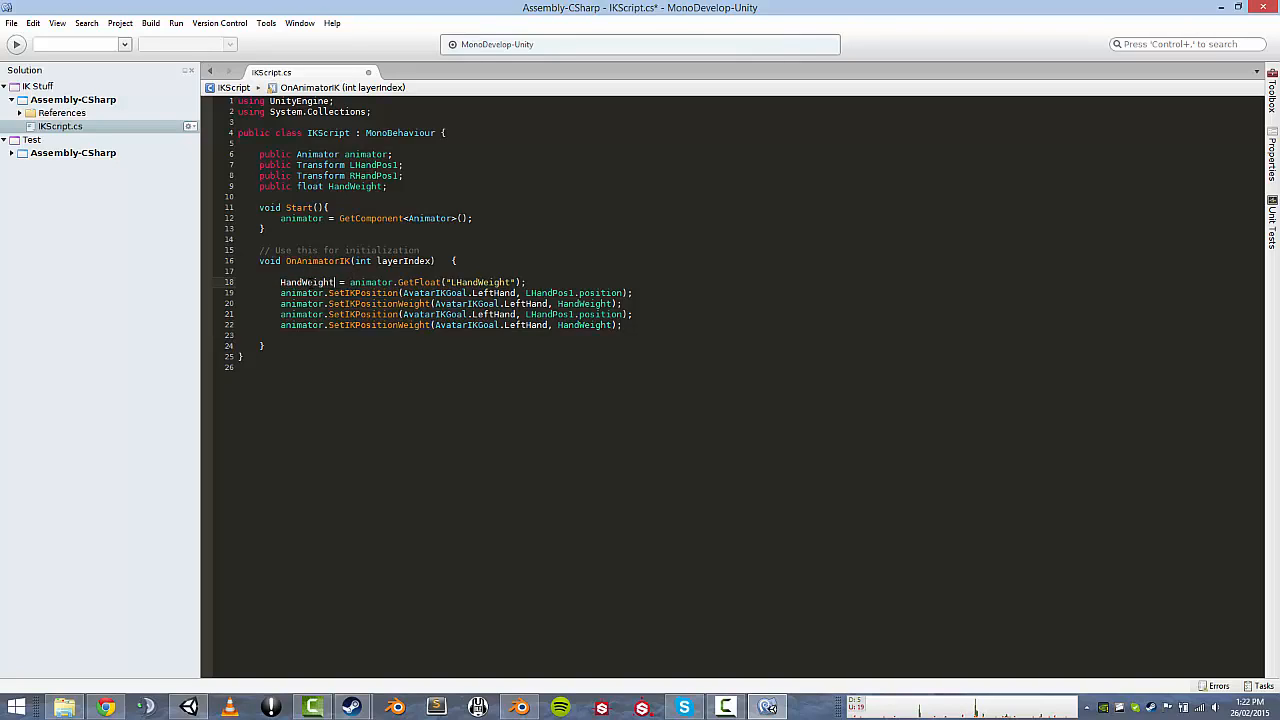
click(456, 283)
key(BackSpace)
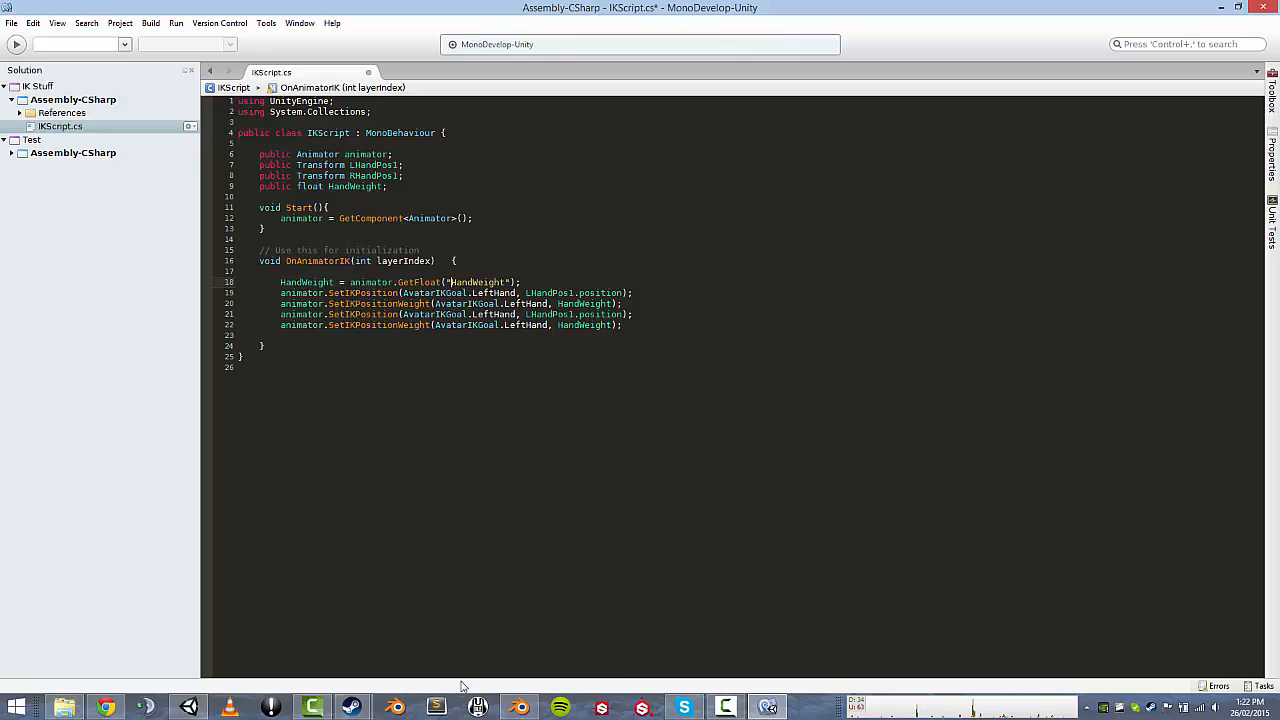
key(ctrl+s)
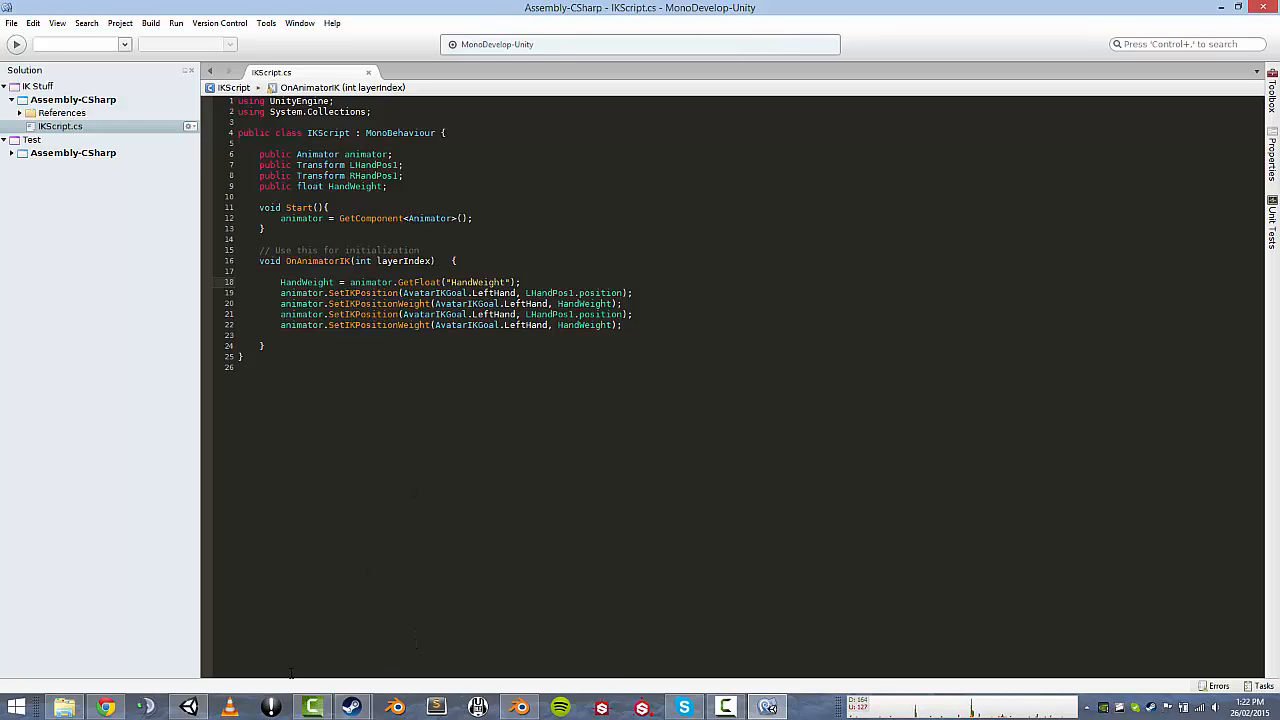
click(188, 707)
Rename the Animator parameter LHandWeight to HandWeight.
double_click(30, 333)
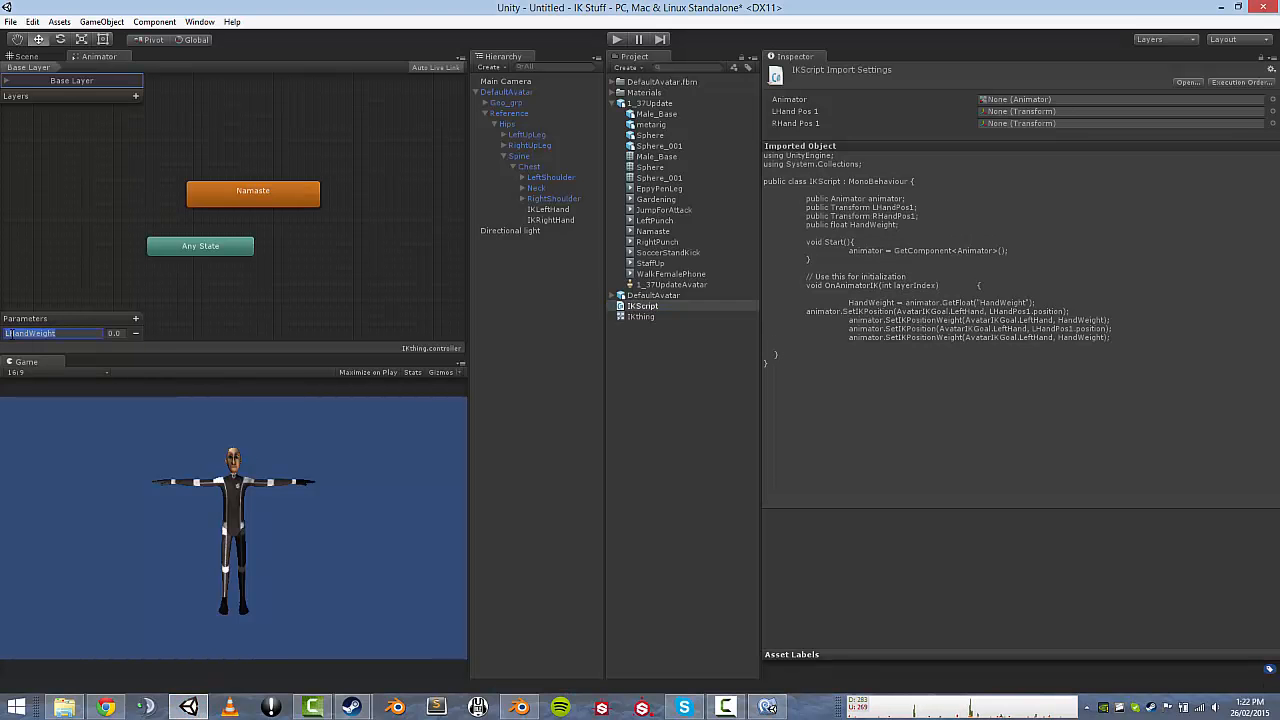
click(11, 334)
key(BackSpace)
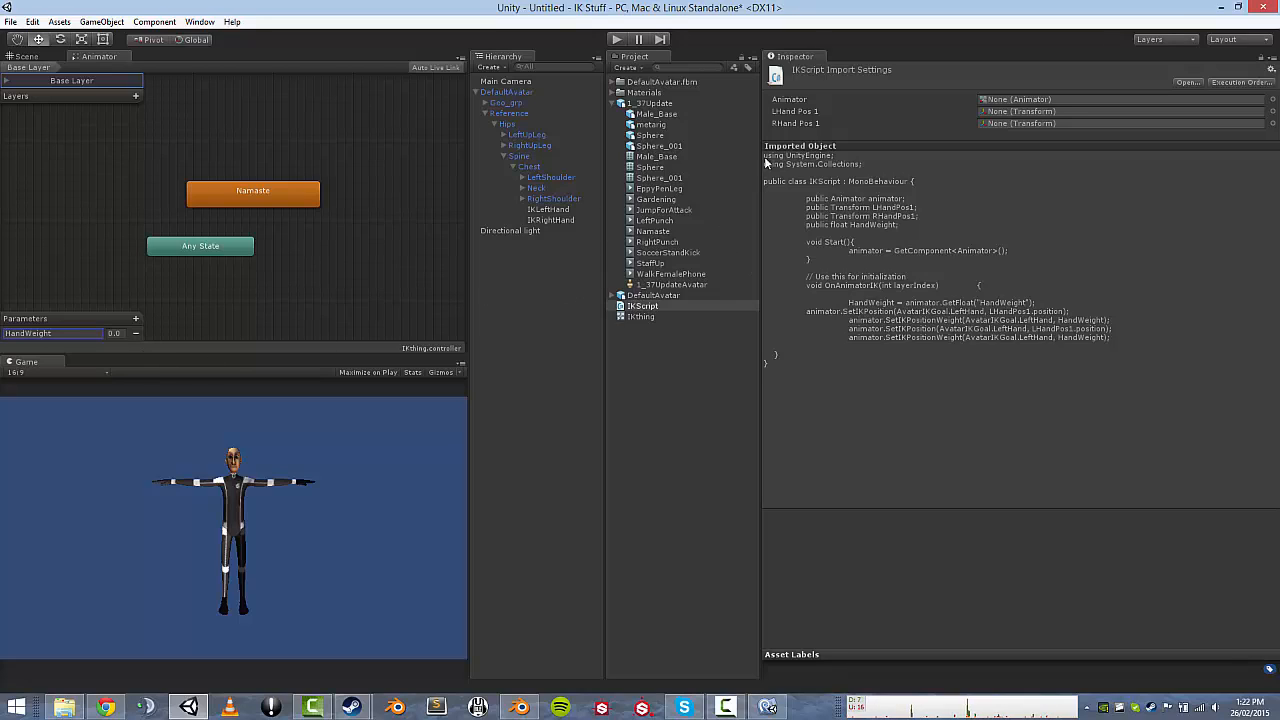
In 1_37Update's Namaste clip, rename the LHandWeight curve to HandWeight and apply.
click(649, 103)
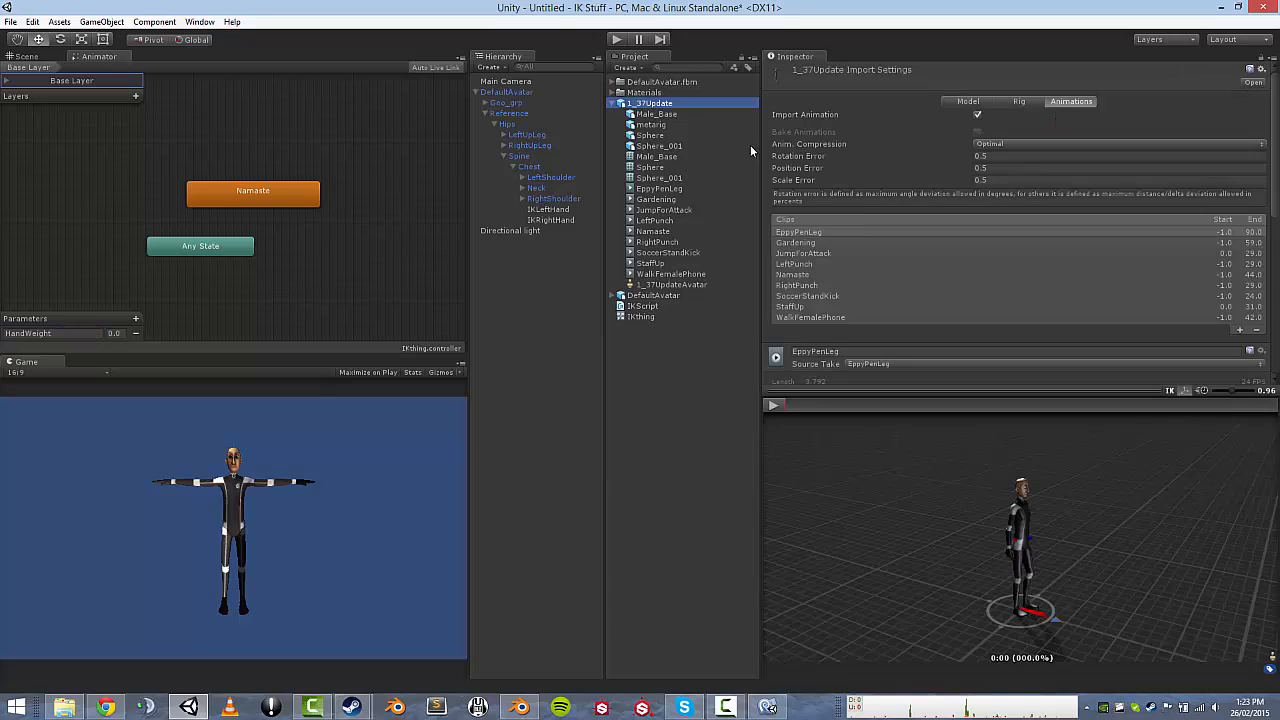
scroll(922, 307, down, 10)
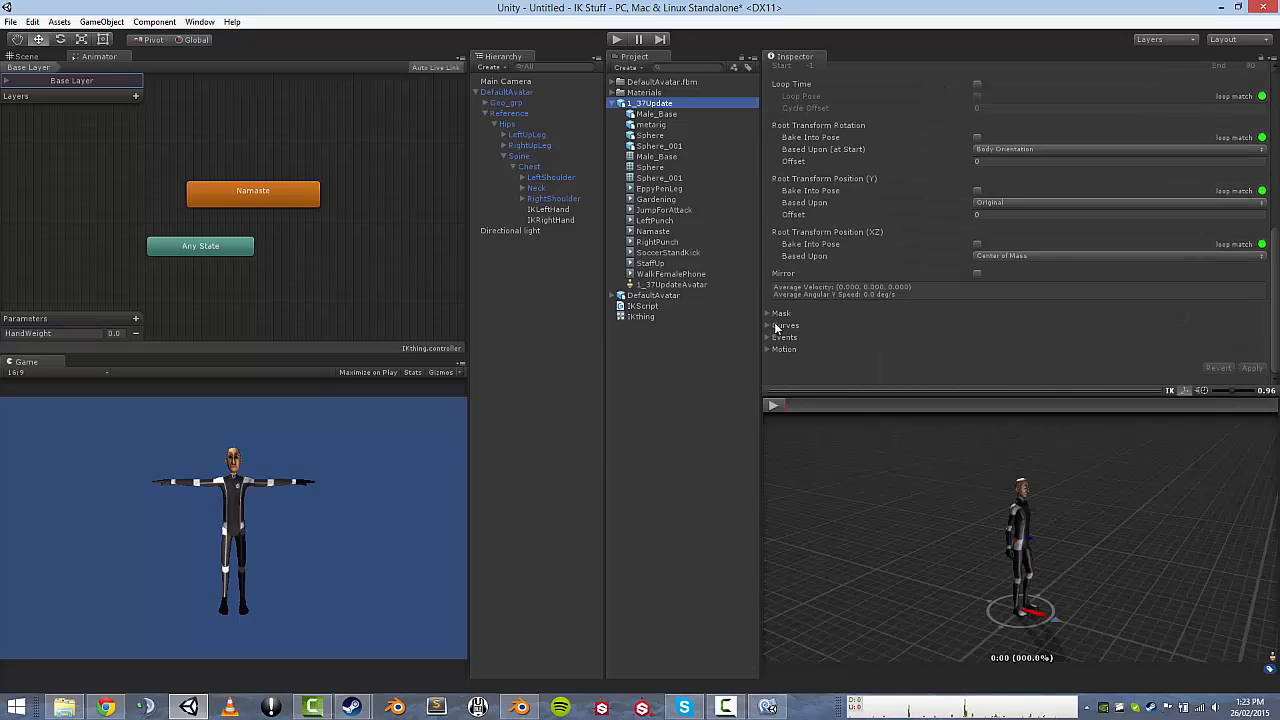
click(776, 325)
scroll(792, 282, up, 10)
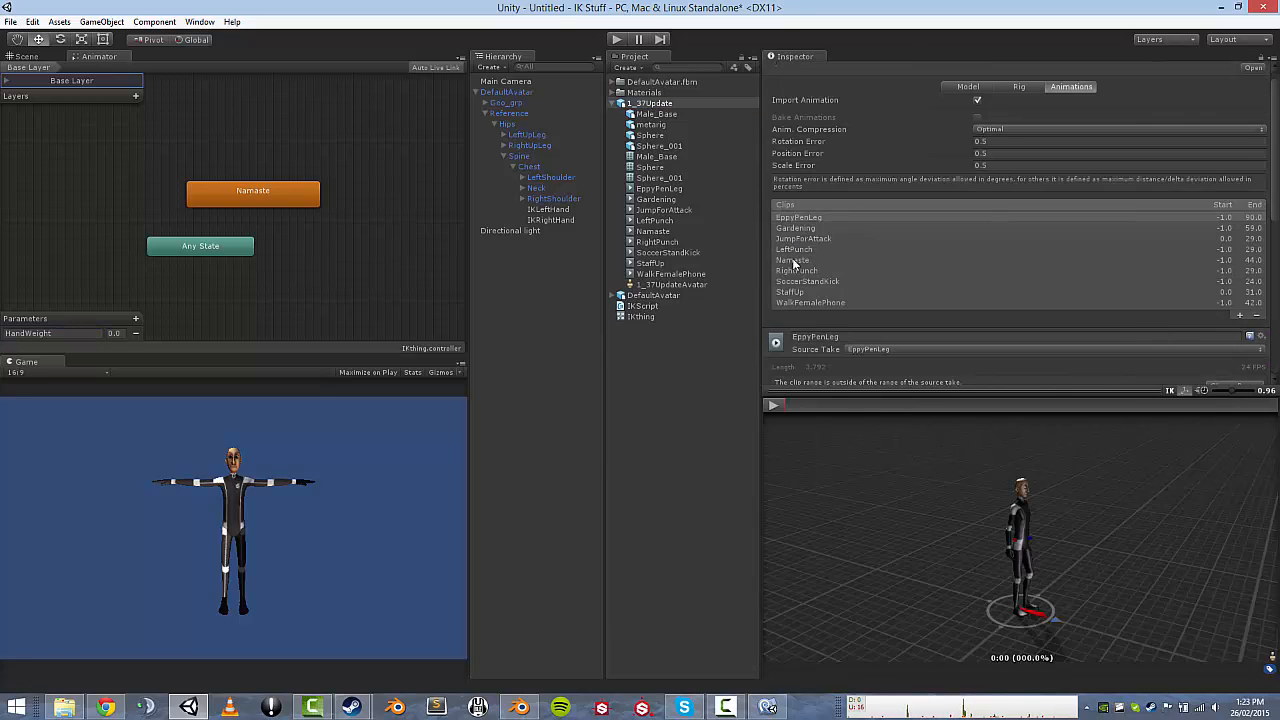
click(791, 260)
scroll(805, 285, down, 10)
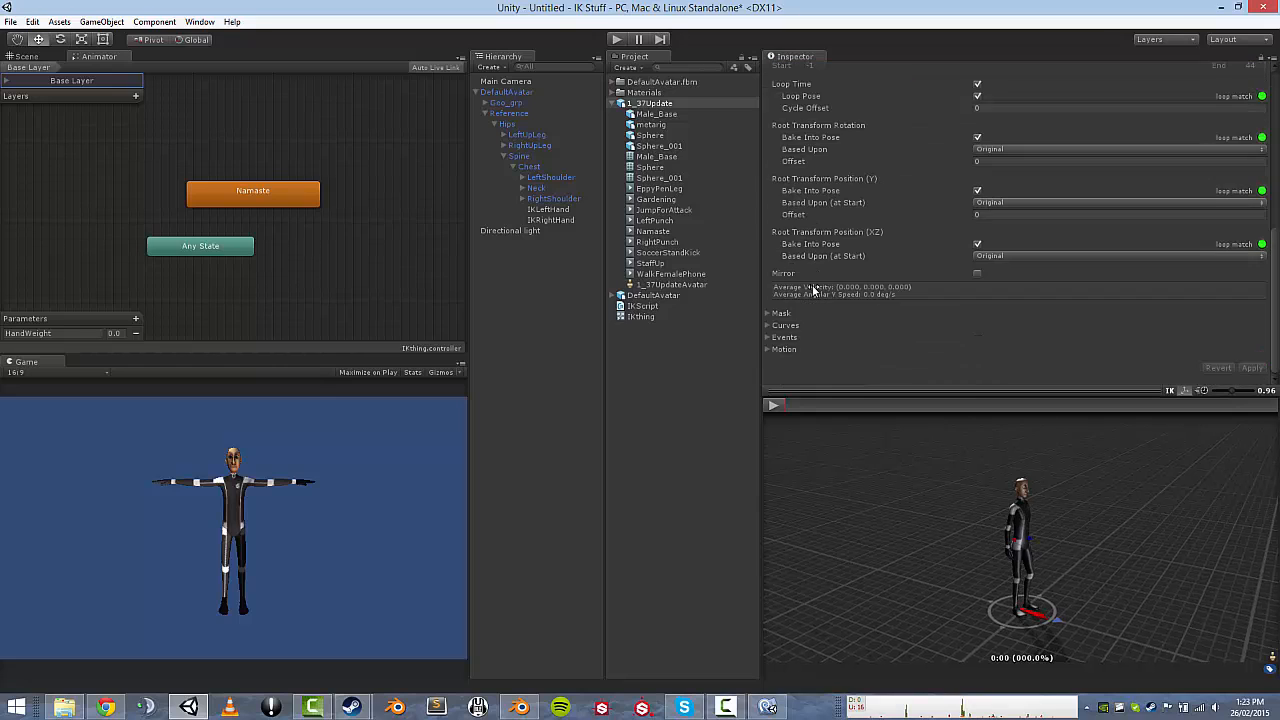
click(776, 330)
scroll(866, 334, down, 1)
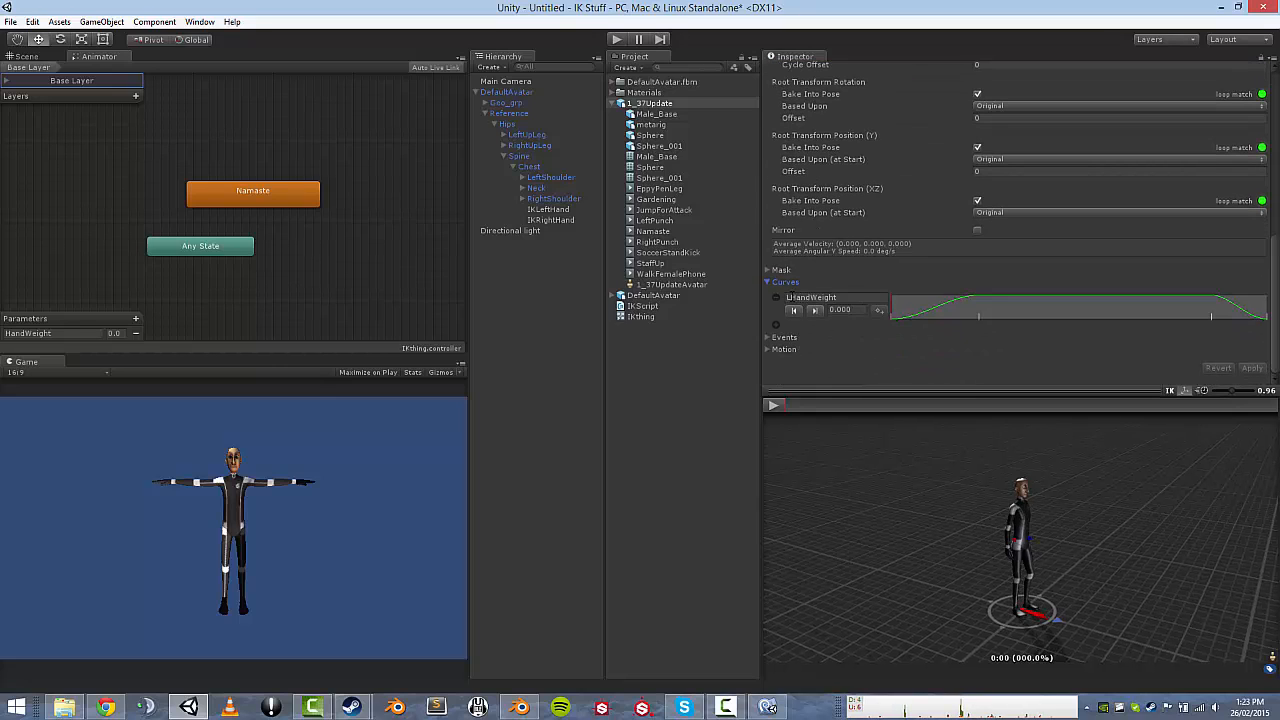
click(788, 297)
click(789, 297)
key(BackSpace)
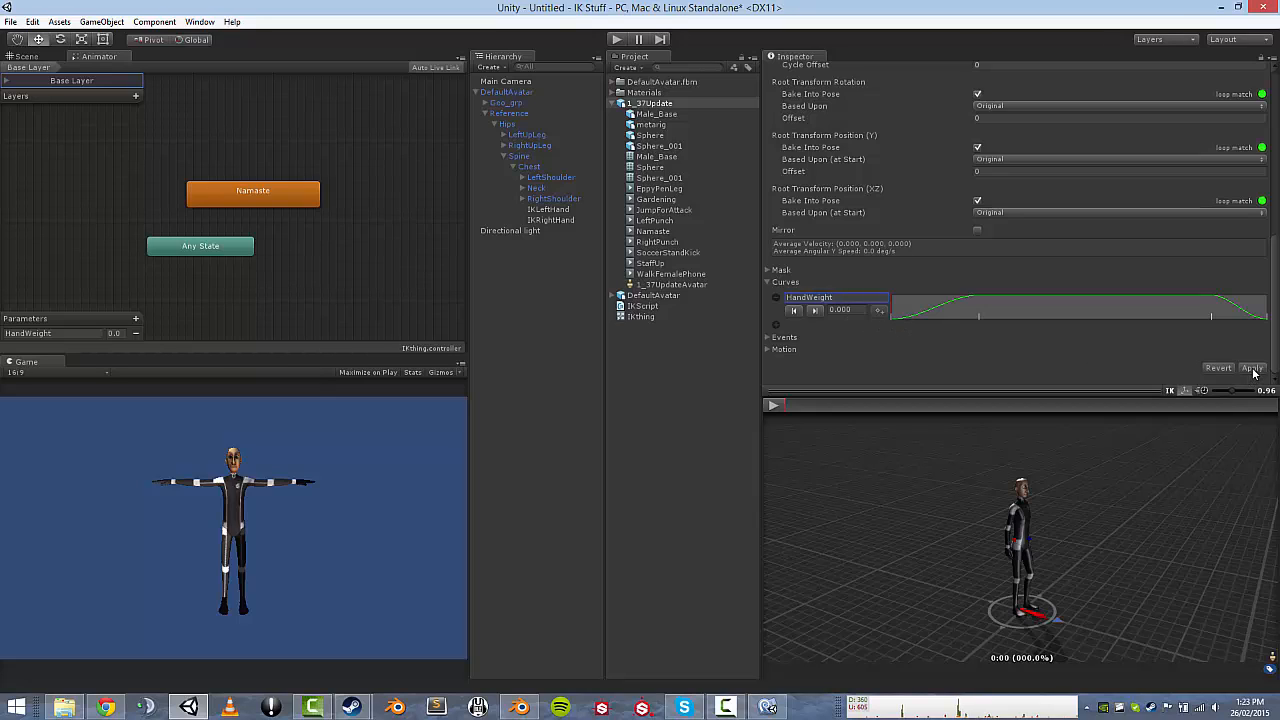
click(1254, 373)
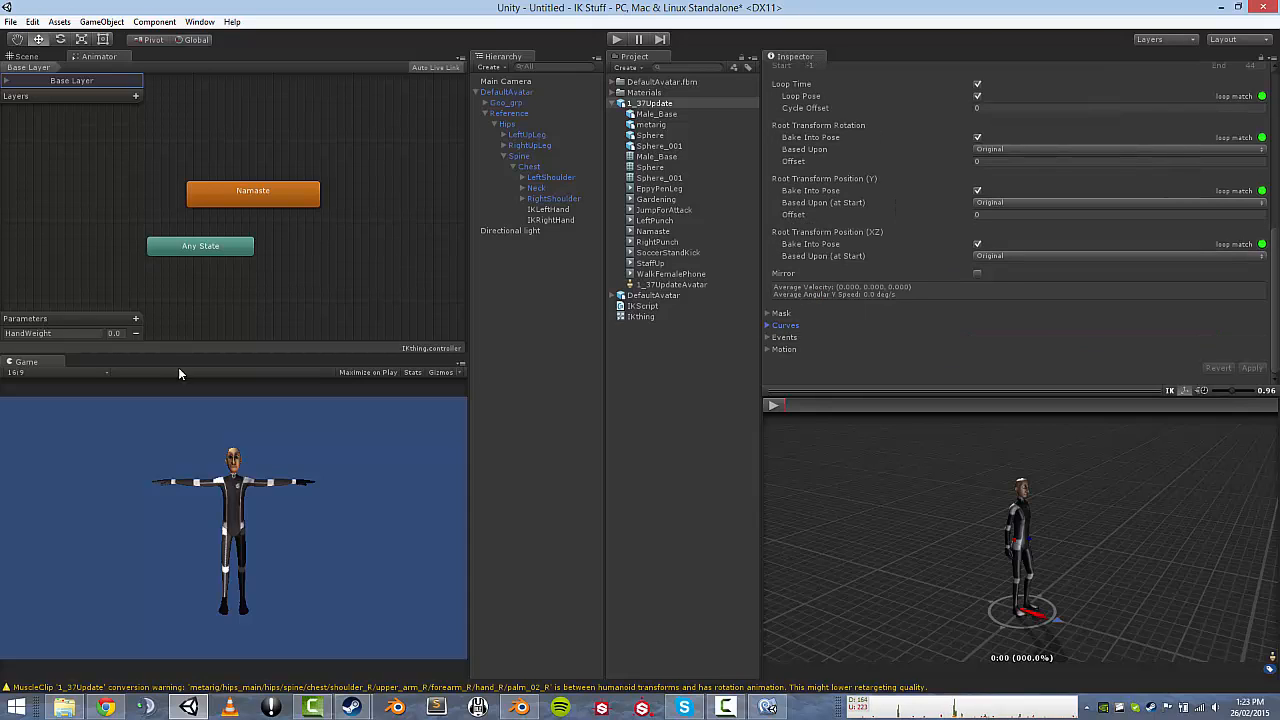
Briefly play-test the scene with the renamed HandWeight, then return to the script.
click(617, 38)
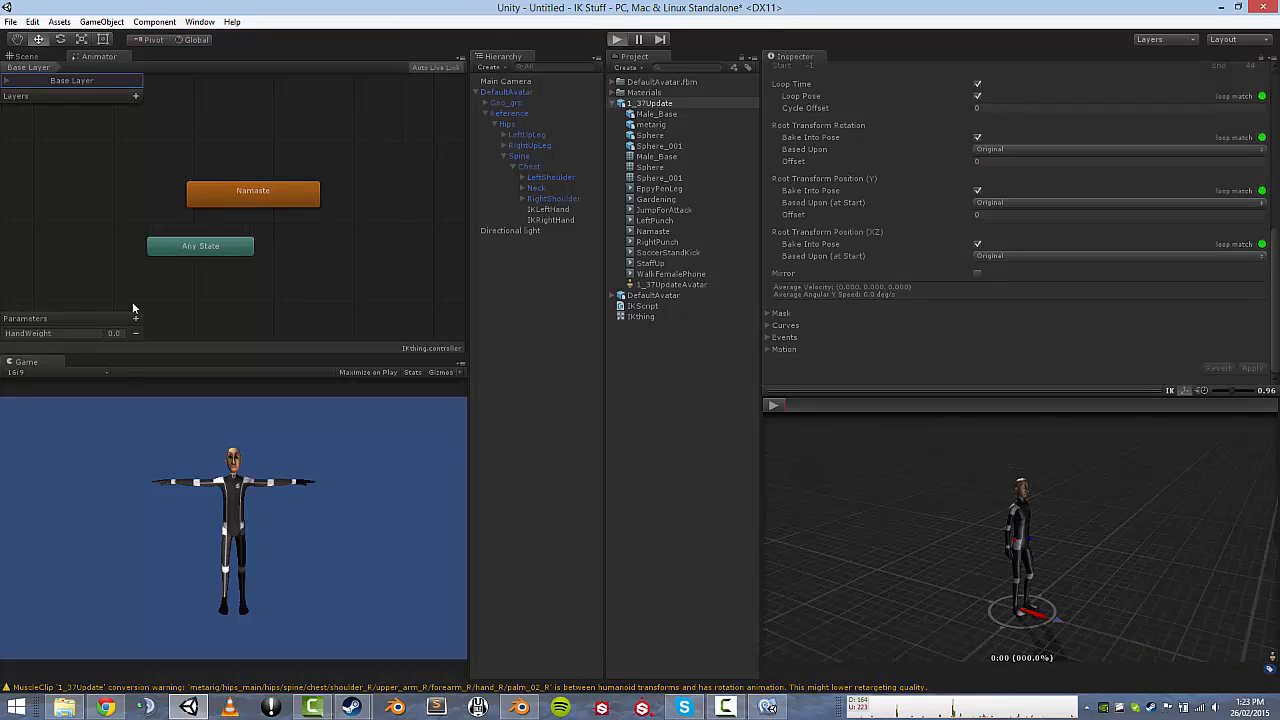
click(617, 38)
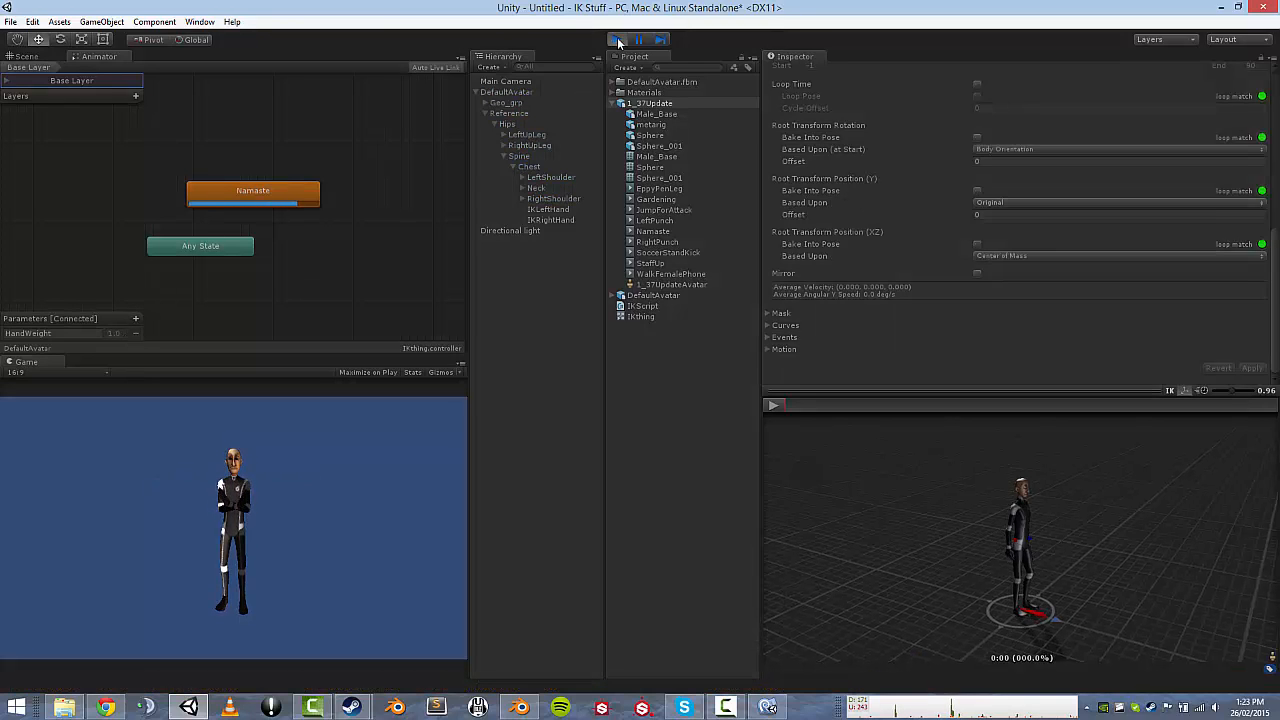
click(768, 707)
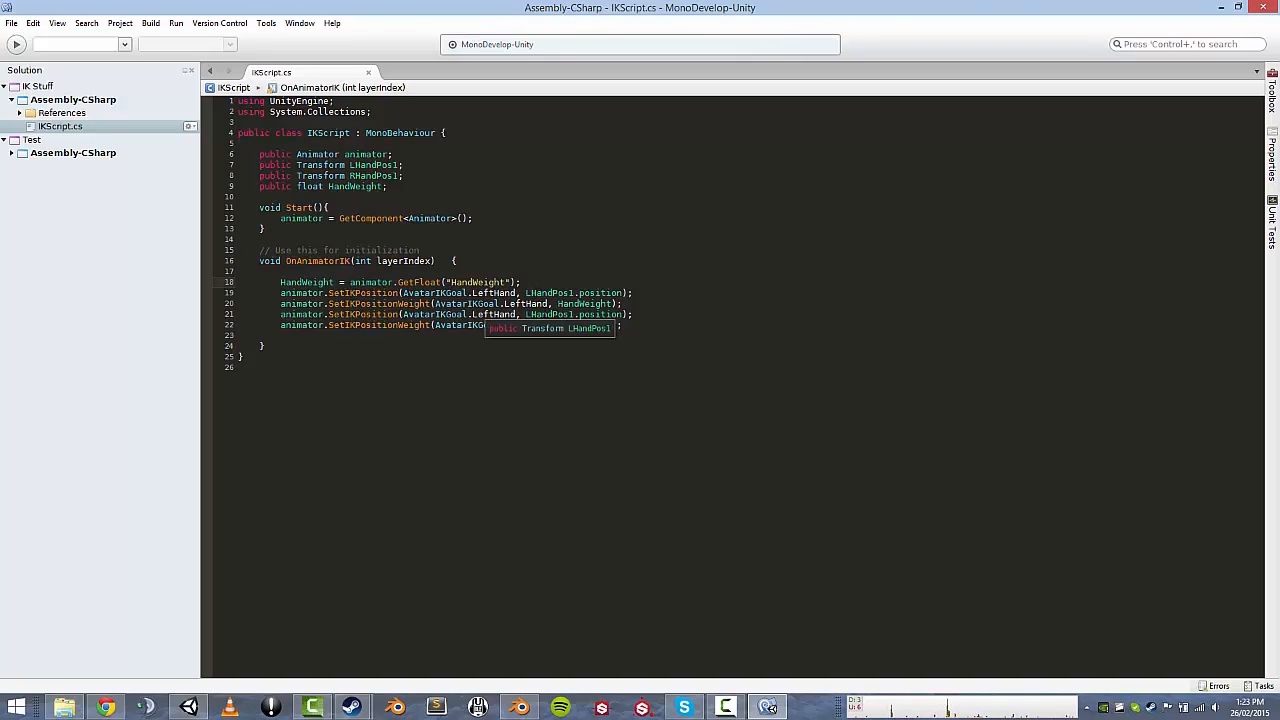
Make line 21's SetIKPosition use AvatarIKGoal.RightHand and RHandPos1.position, then save IKScript.cs.
click(372, 176)
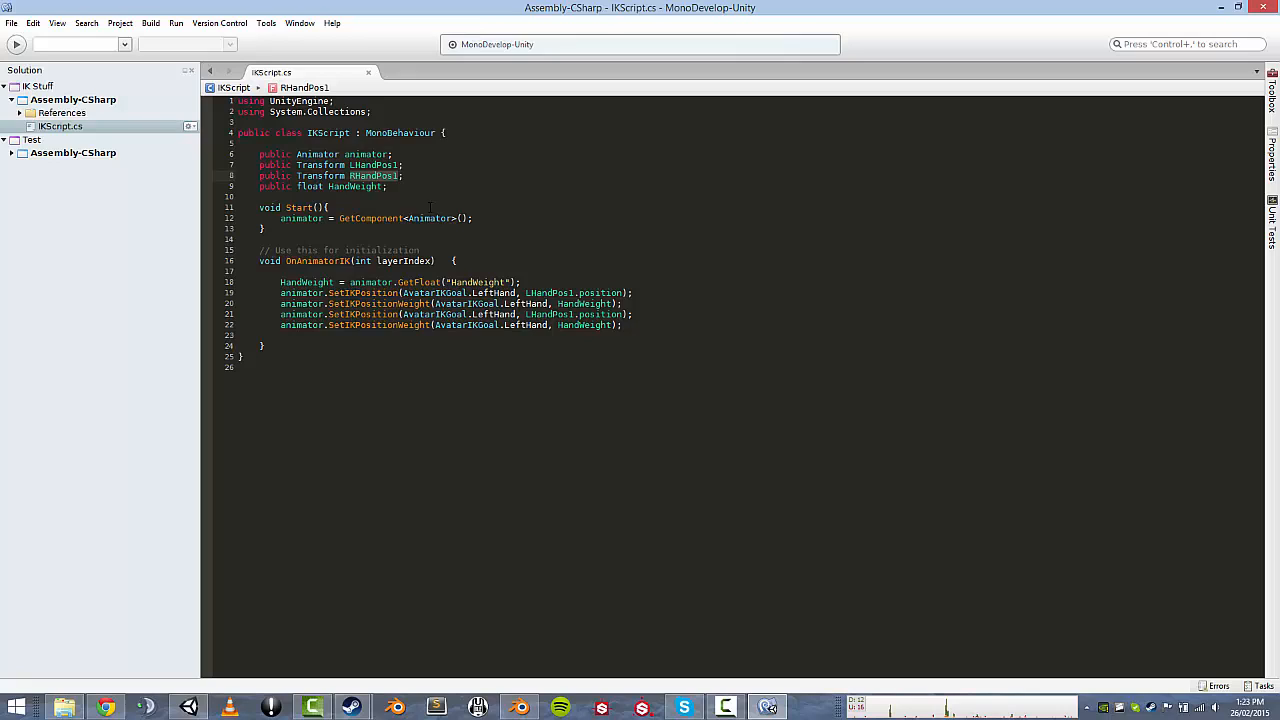
double_click(549, 314)
text(RHandPos1)
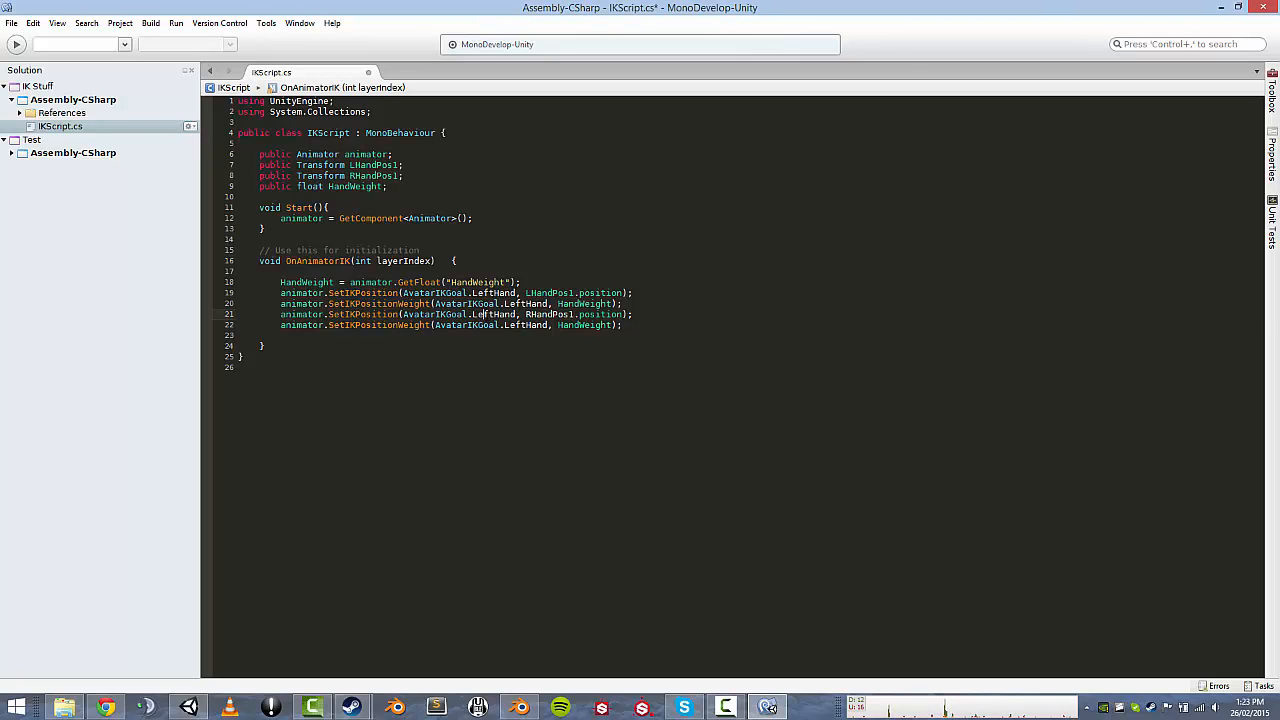
double_click(484, 314)
key(BackSpace)
key(BackSpace)
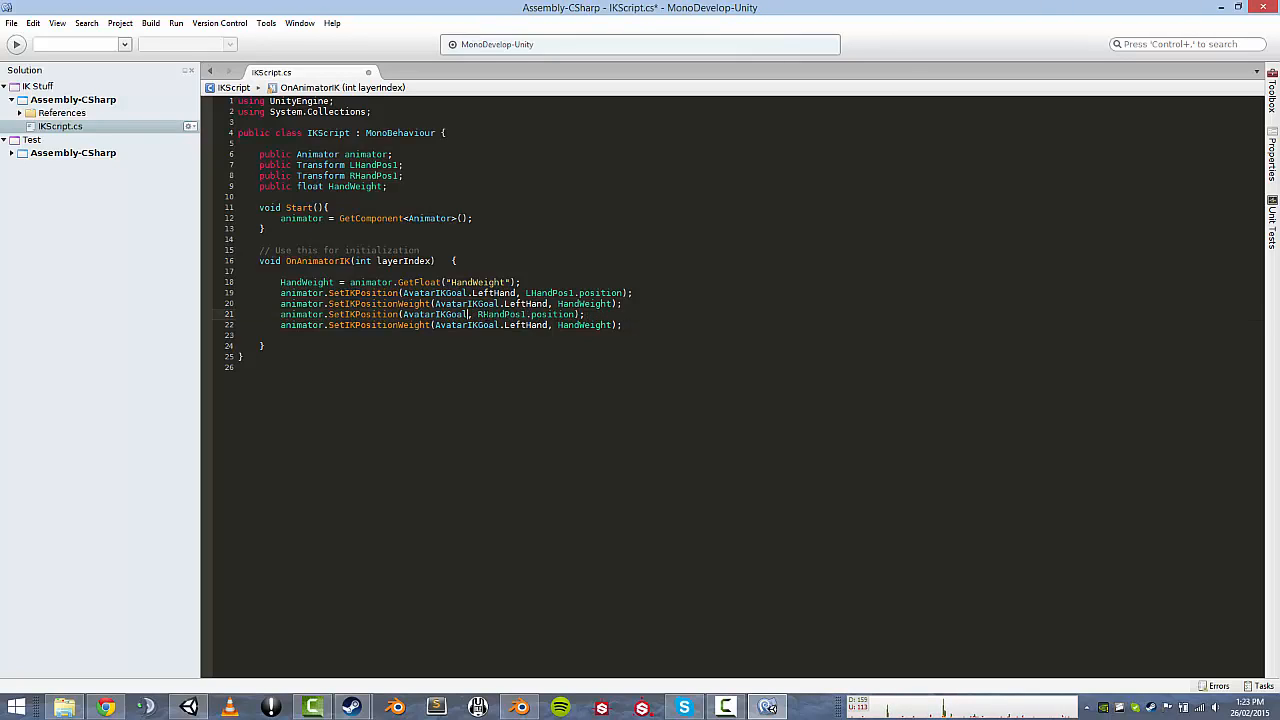
text(.rig)
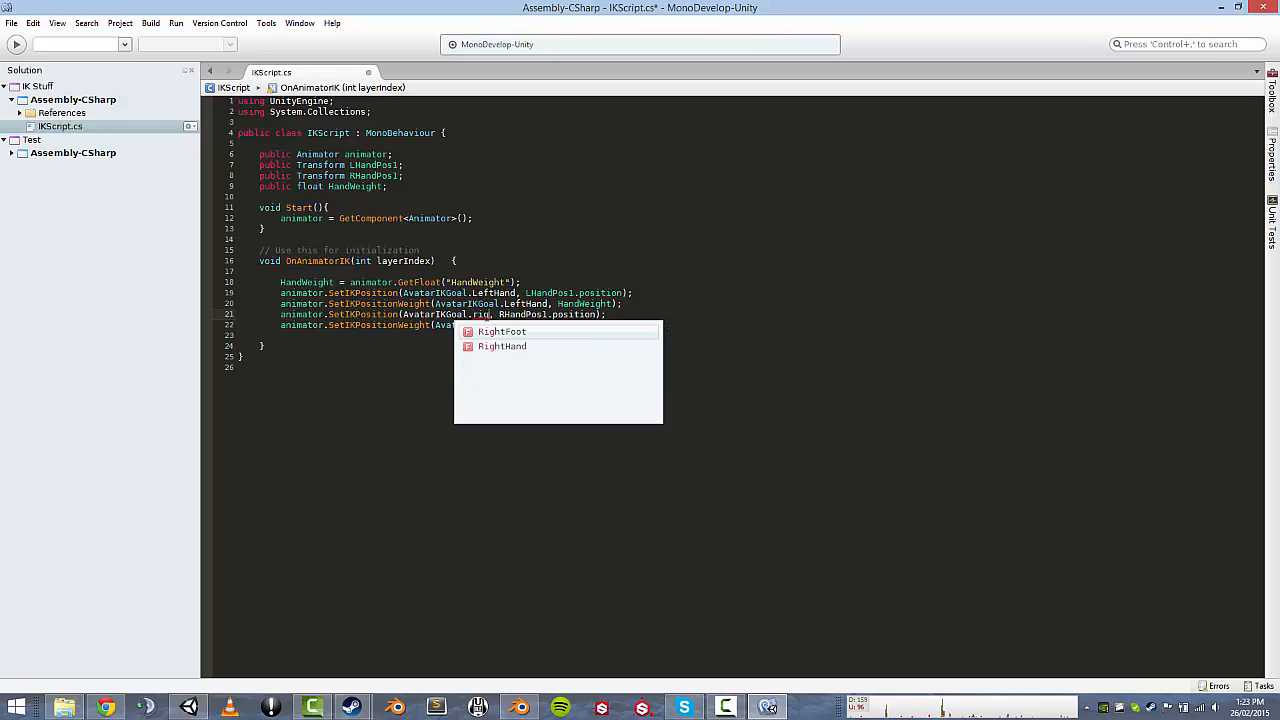
key(Down)
key(Return)
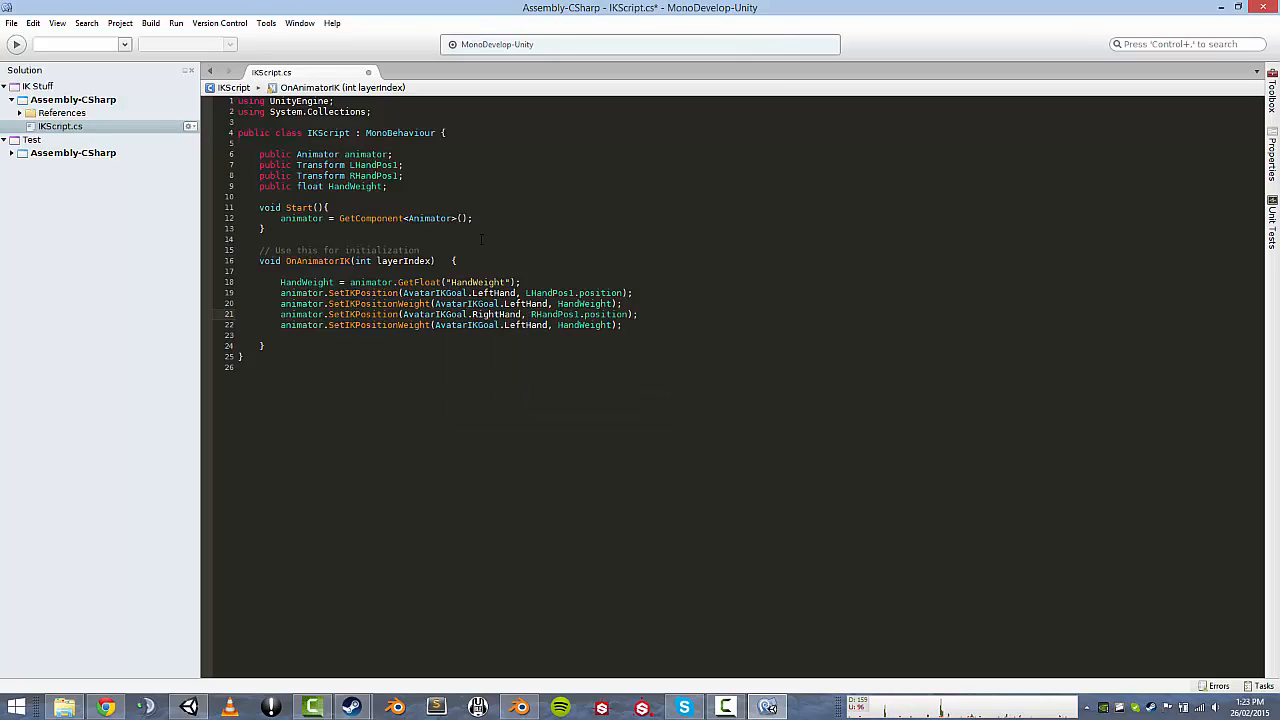
click(643, 327)
key(ctrl+s)
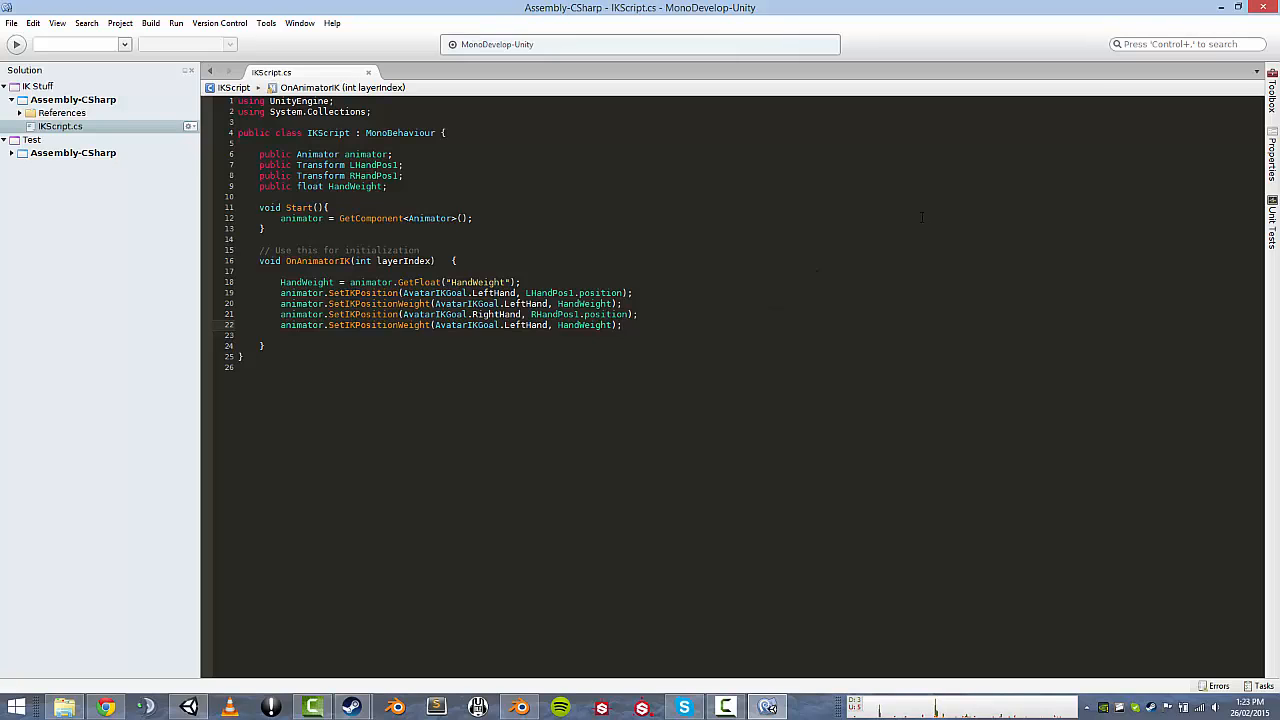
Attach IKScript to DefaultAvatar and assign its Animator, IKLeftHand and IKRightHand fields.
click(1264, 8)
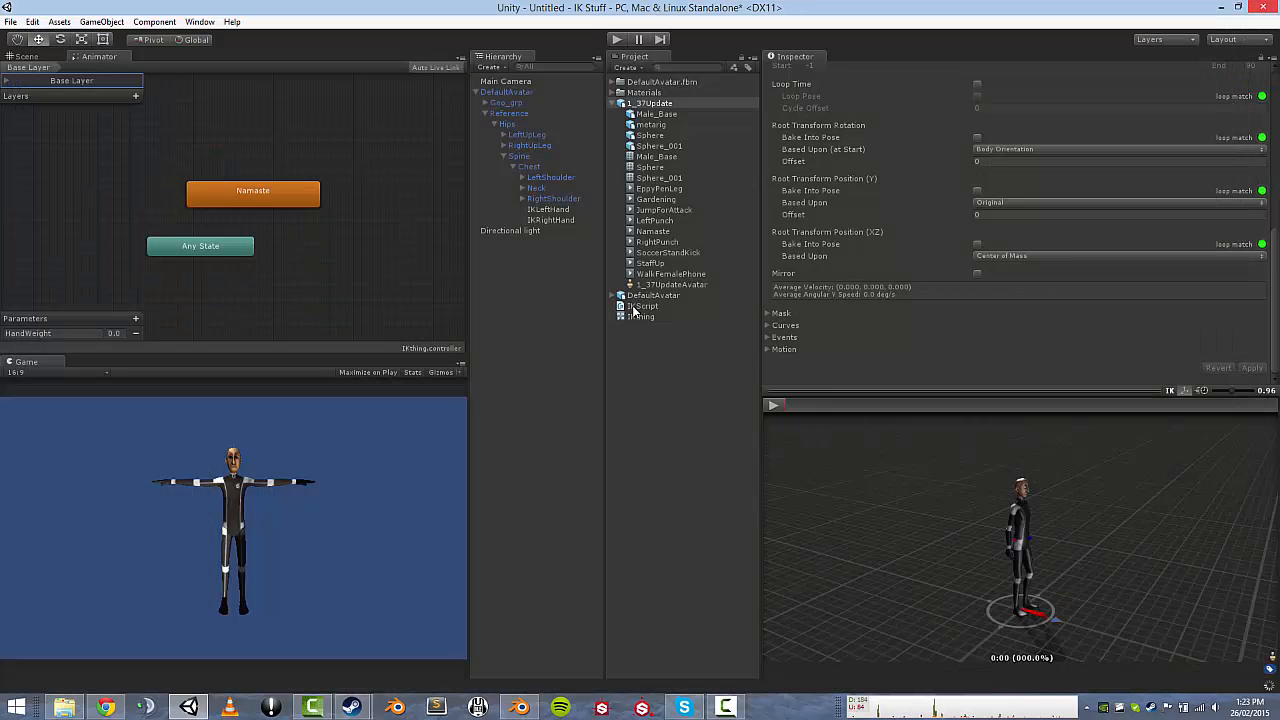
drag(633, 311, 510, 96)
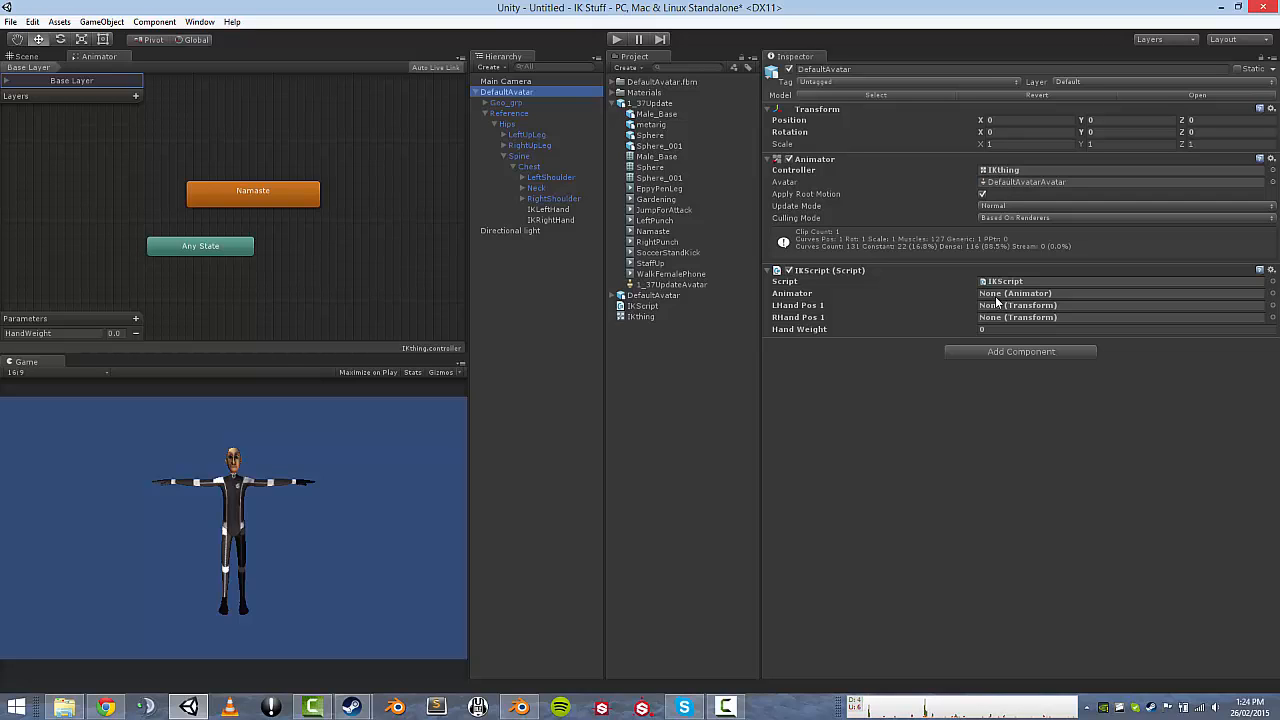
drag(818, 164, 1010, 297)
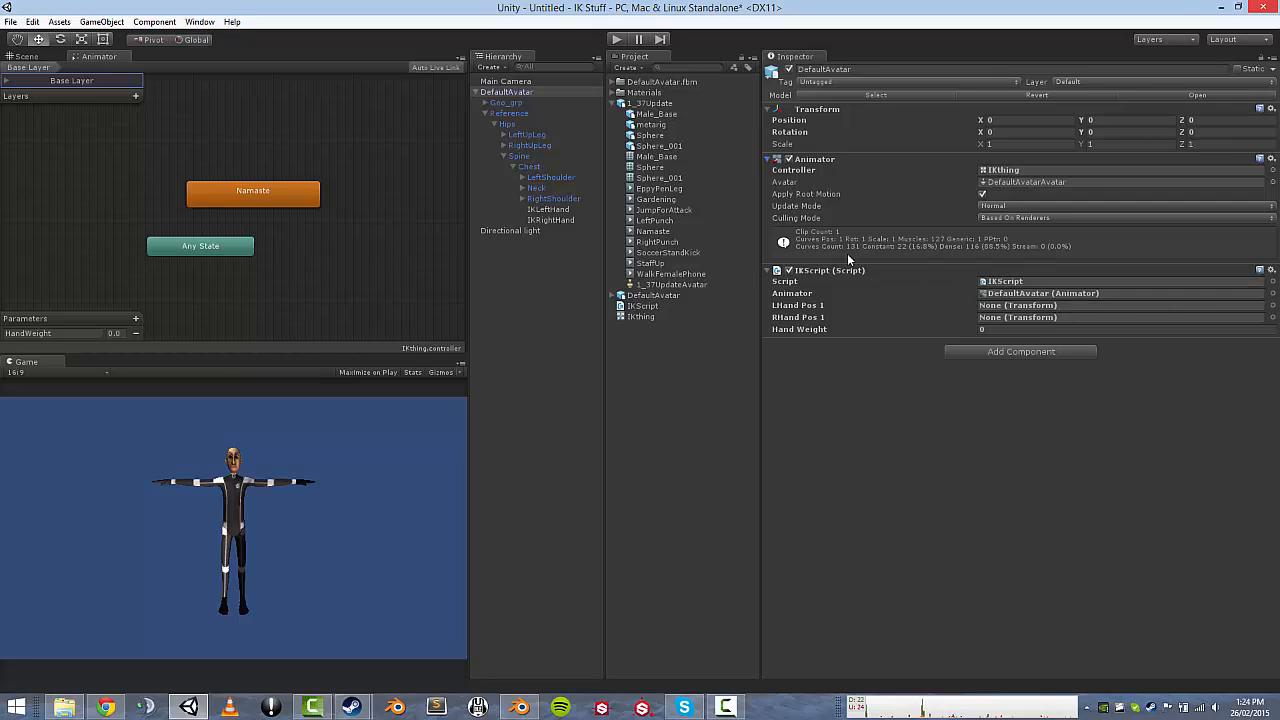
drag(548, 210, 1007, 308)
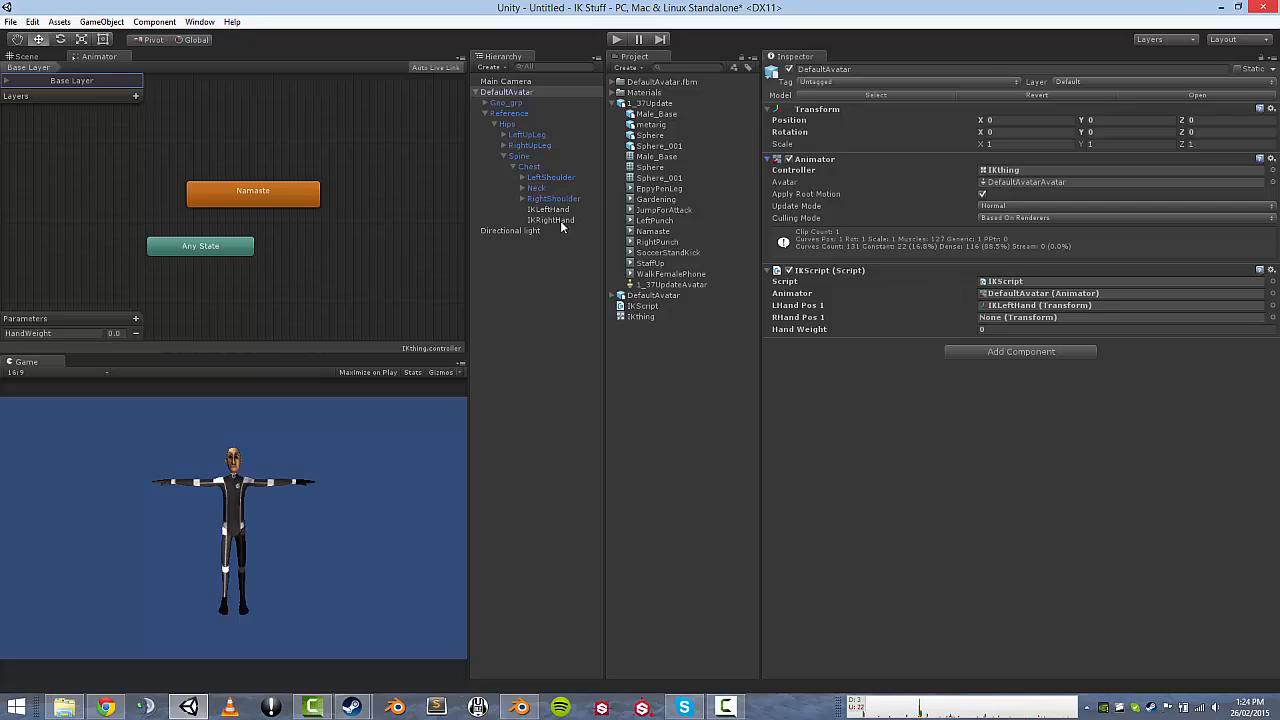
drag(552, 220, 1008, 321)
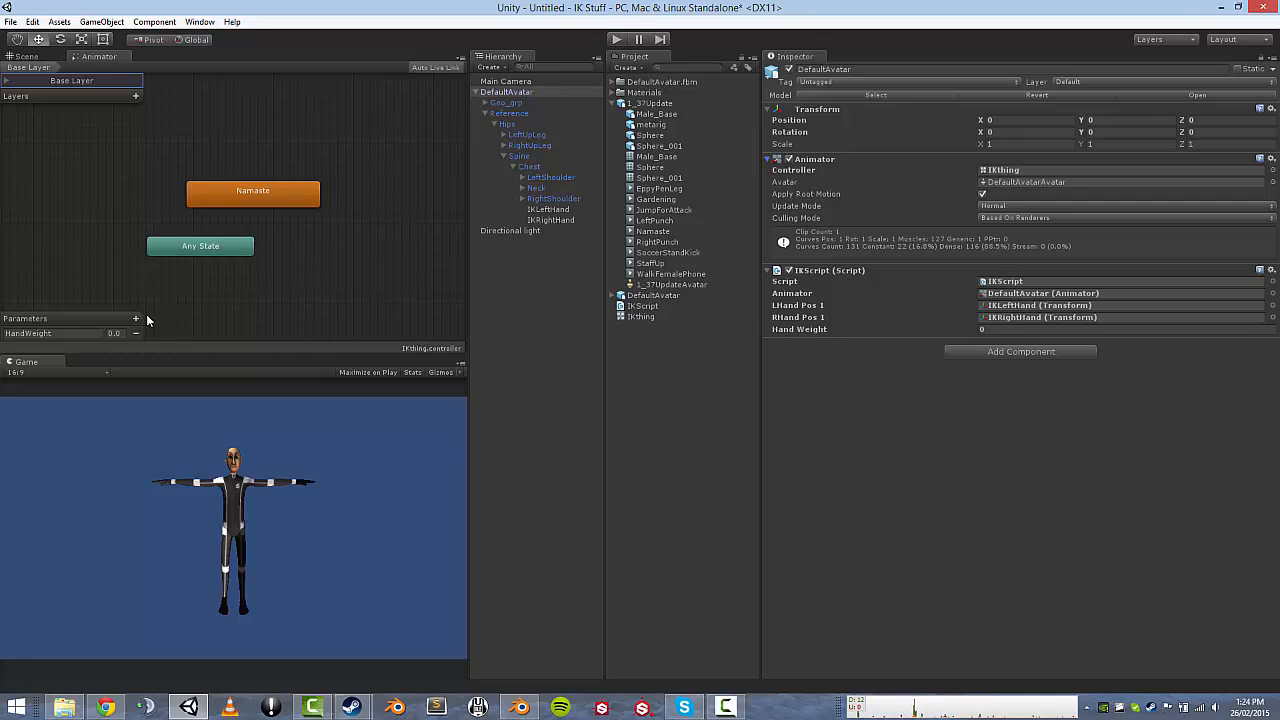
Run the scene, stop, run it again and pause the game.
click(617, 40)
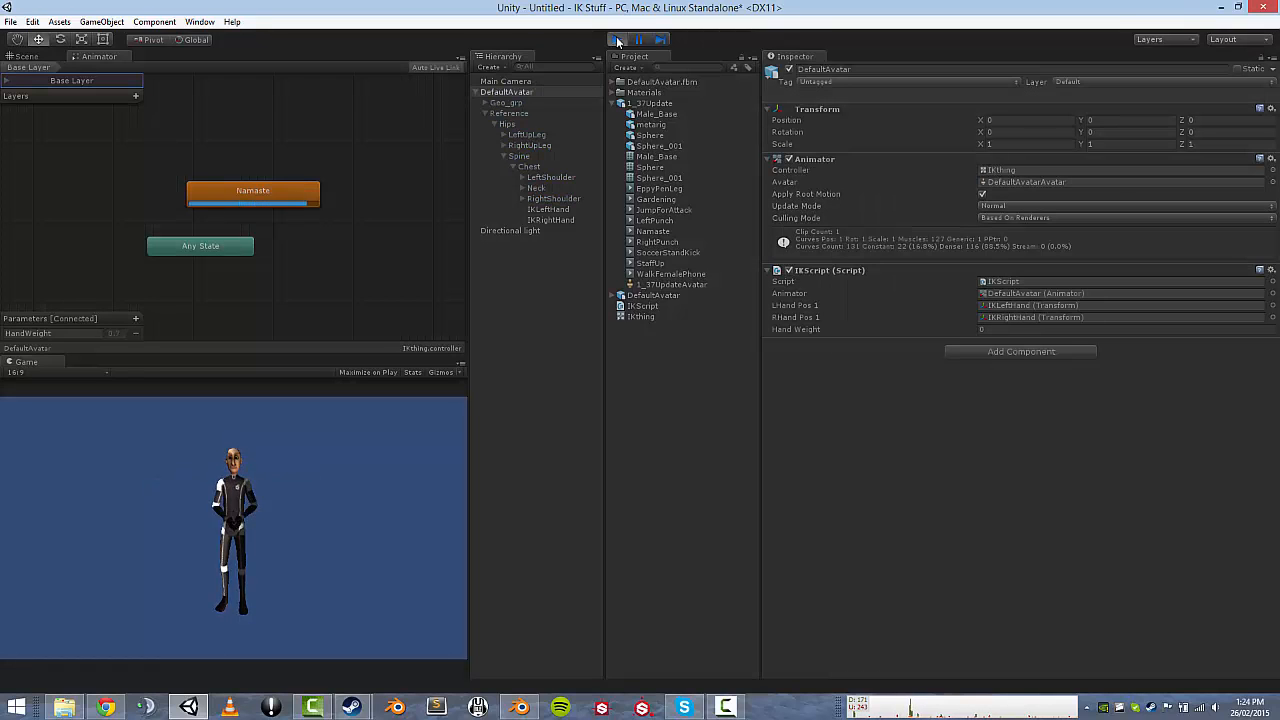
click(617, 40)
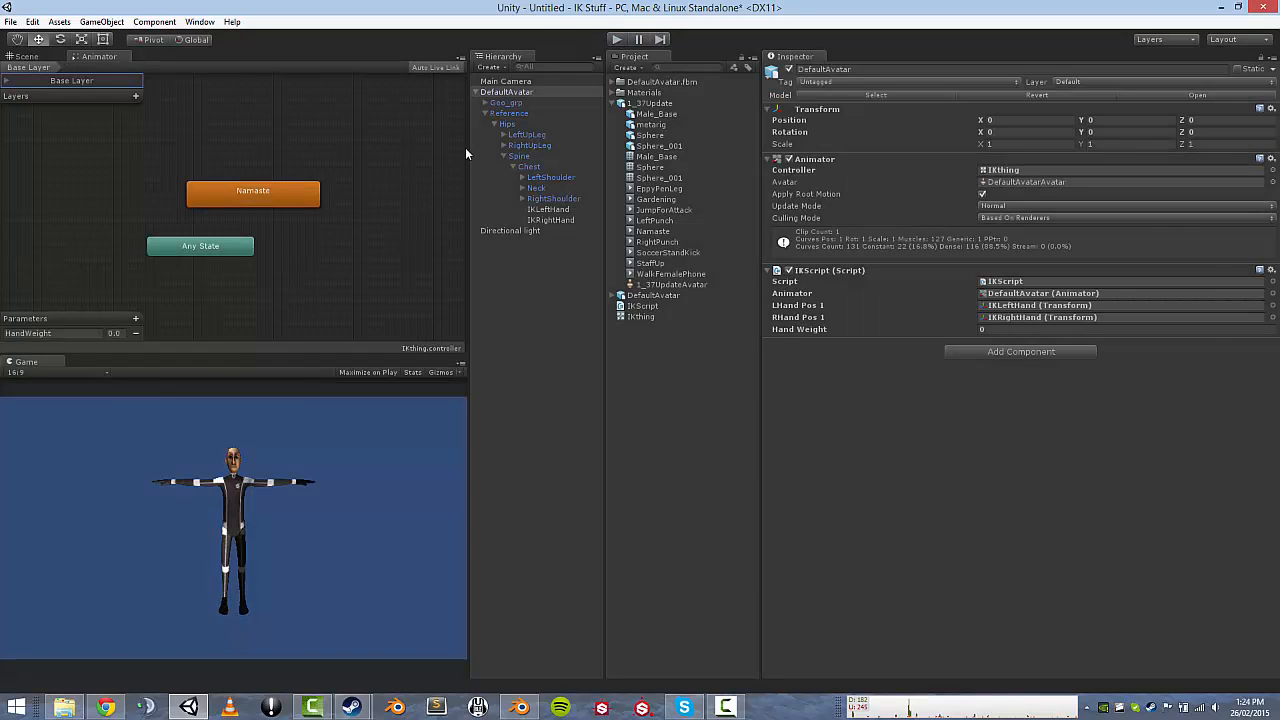
click(618, 39)
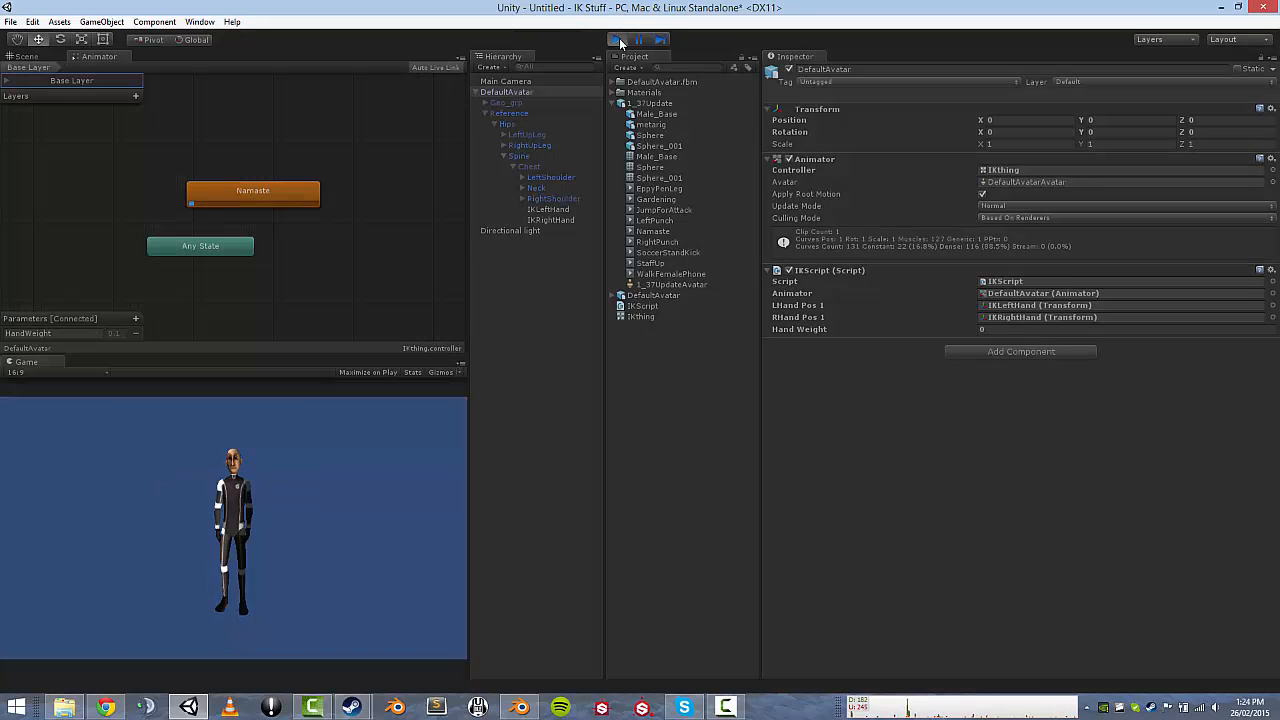
click(637, 38)
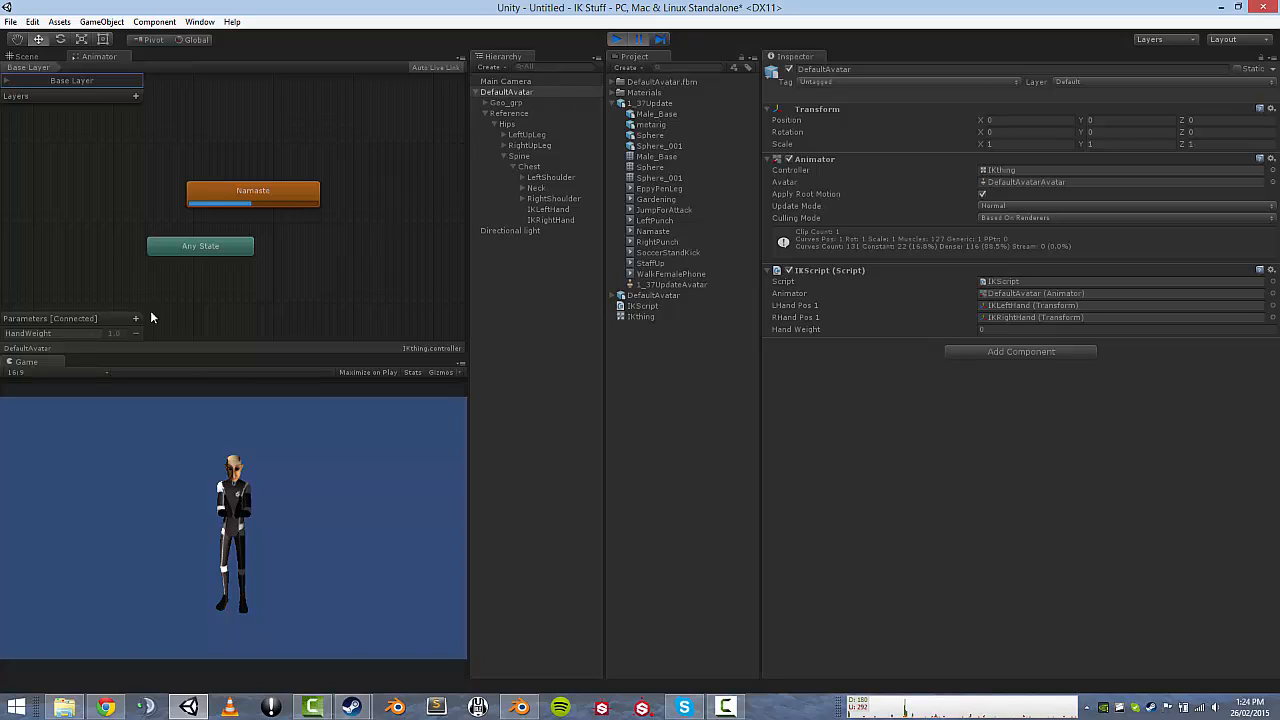
Inspect IKLeftHand in the Scene view, try moving it and undo, then stop play mode.
click(546, 209)
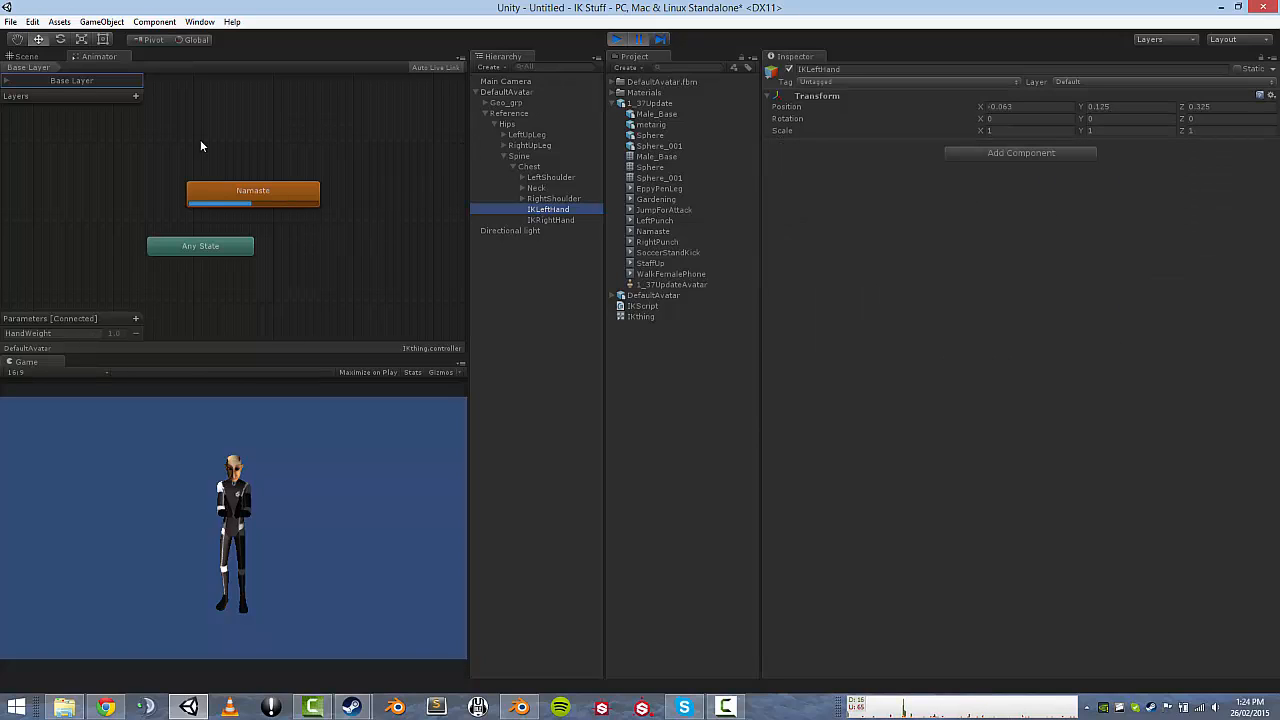
click(34, 57)
right_drag(222, 140, 248, 182)
key(w)
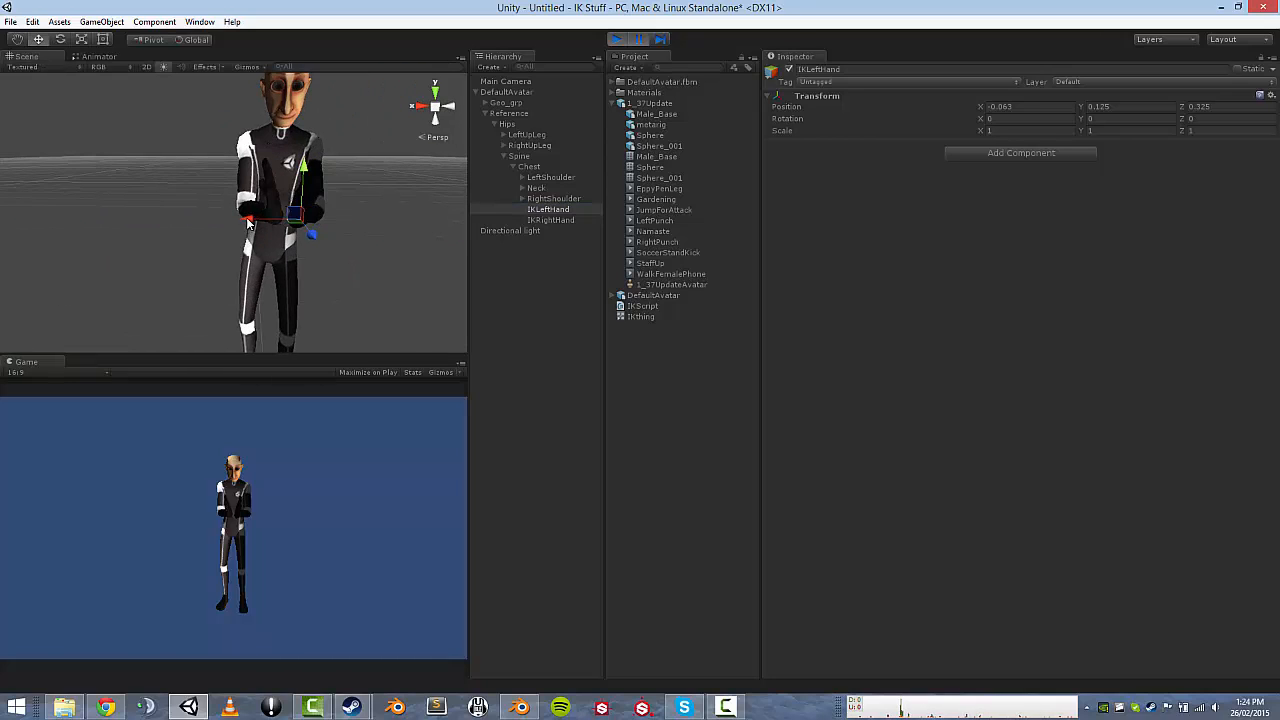
drag(249, 224, 257, 224)
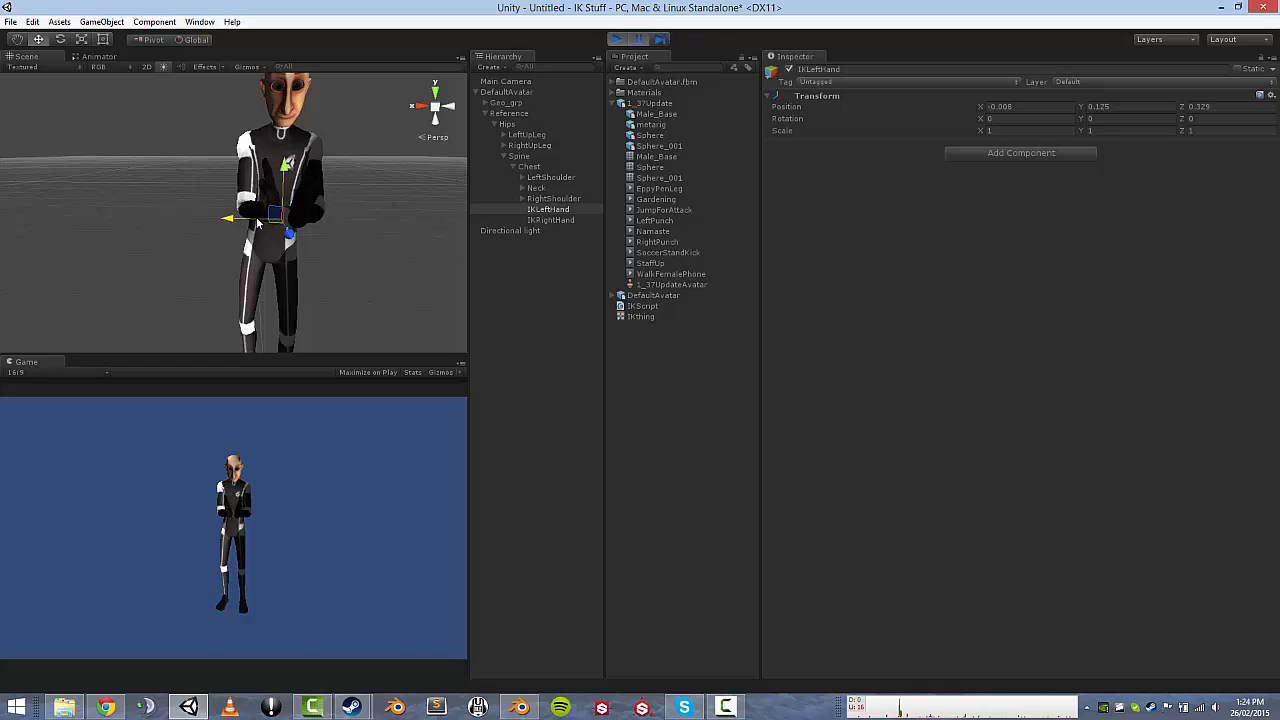
key(ctrl+z)
mouse_move(257, 230)
right_down()
mouse_move(243, 252)
mouse_move(258, 226)
right_up()
key(s)
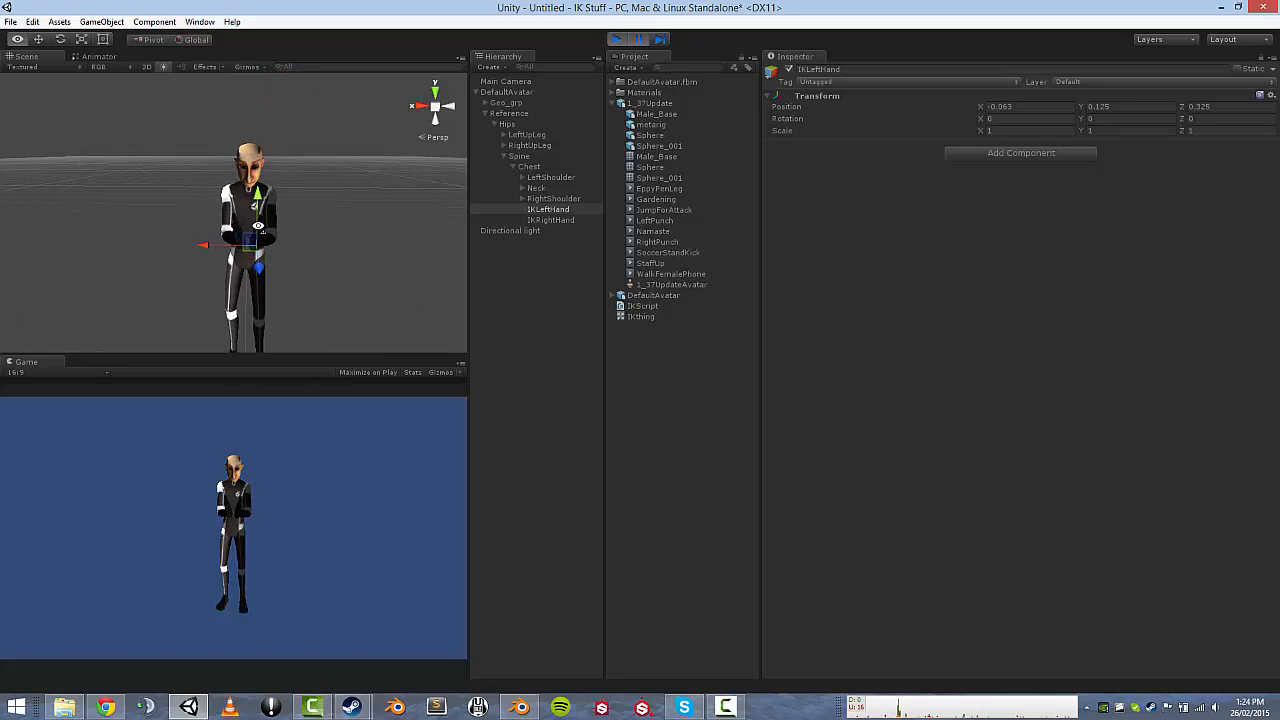
click(620, 41)
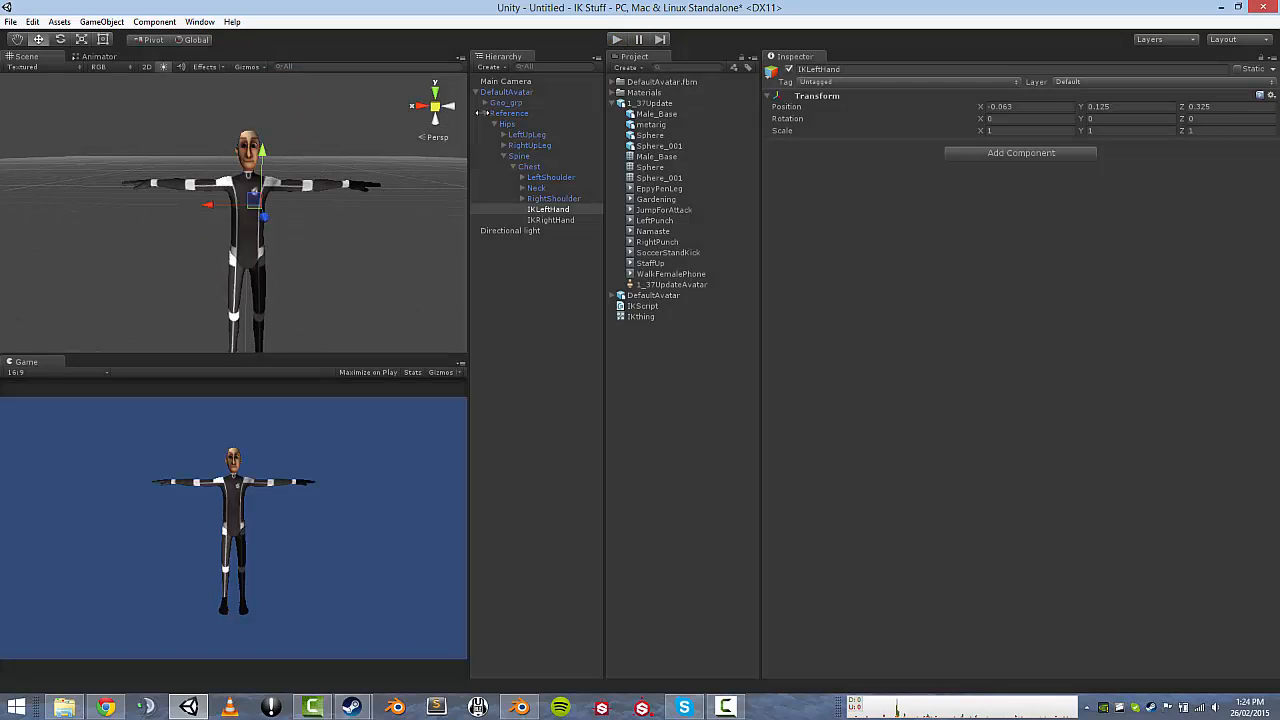
Enable IK Pass in the IKthing controller's Base Layer settings.
click(95, 58)
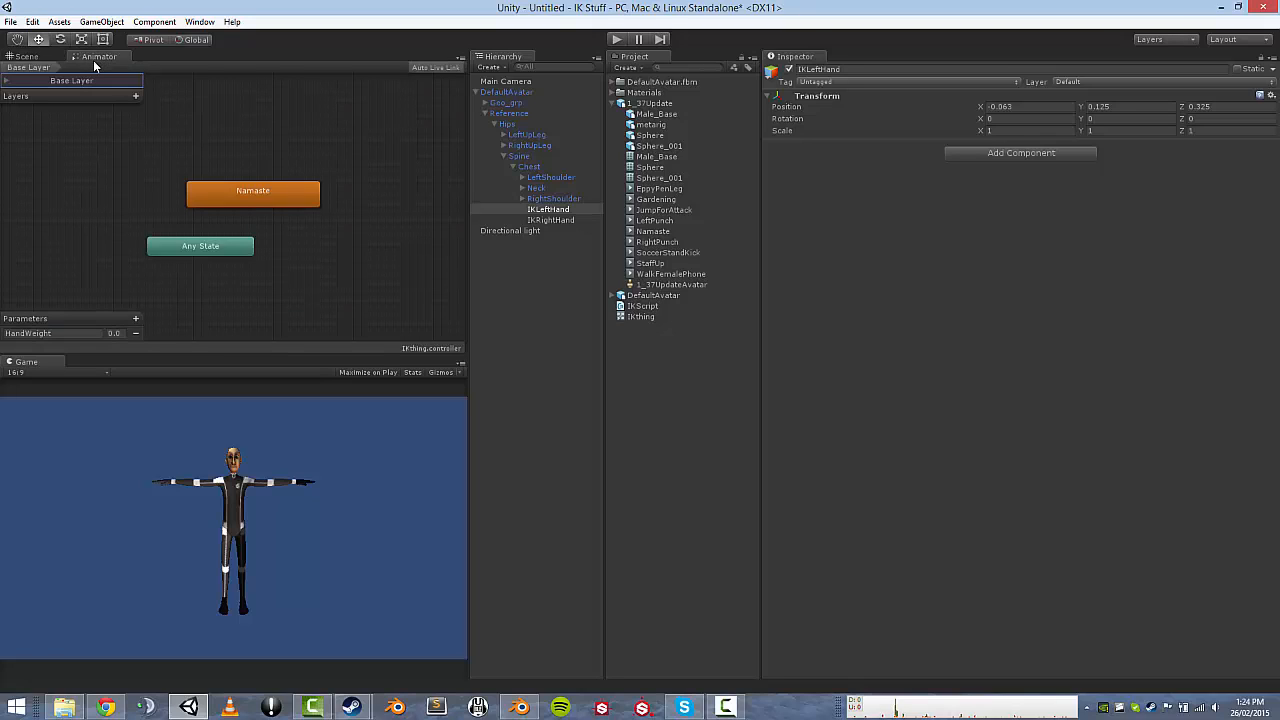
click(16, 81)
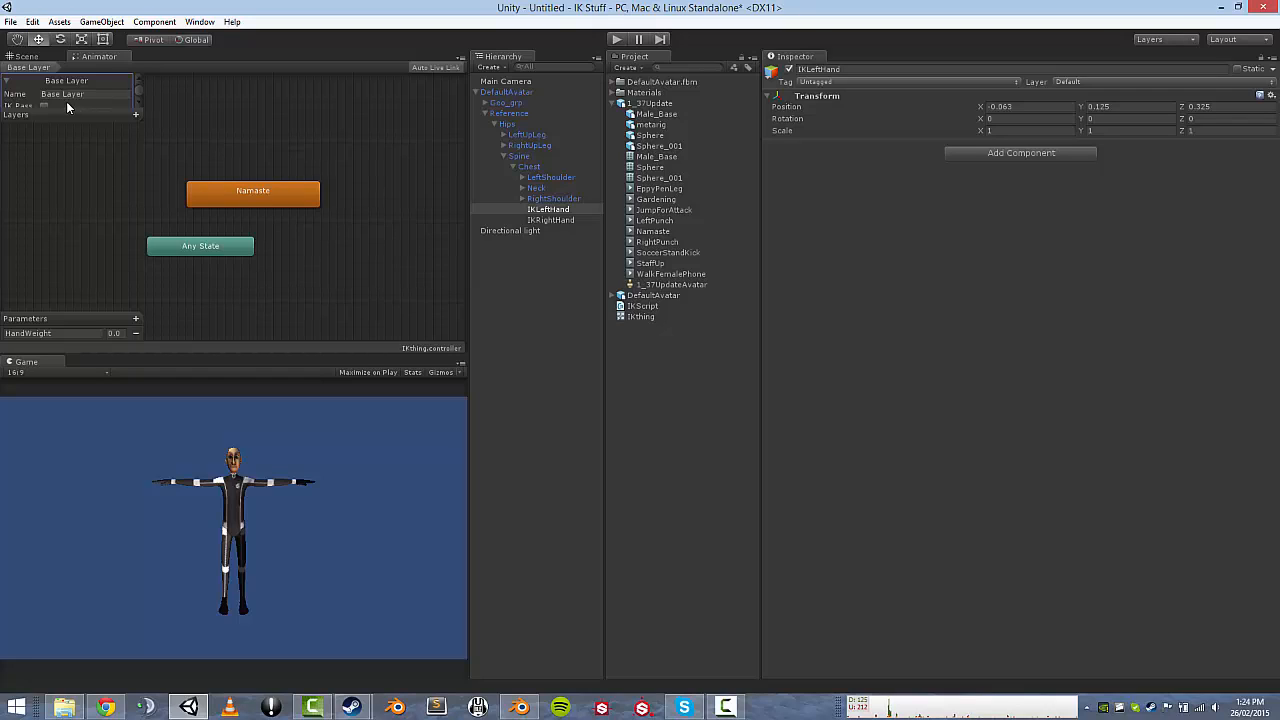
scroll(44, 105, down, 1)
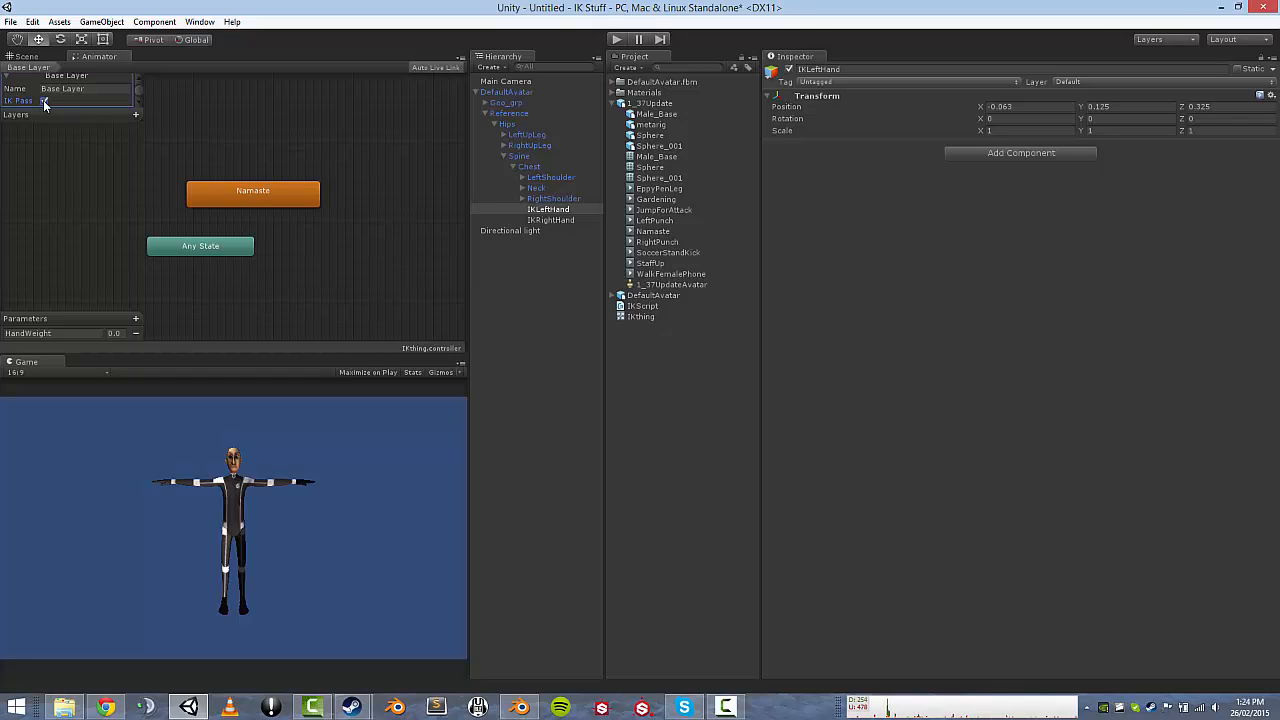
click(44, 101)
click(51, 115)
click(14, 84)
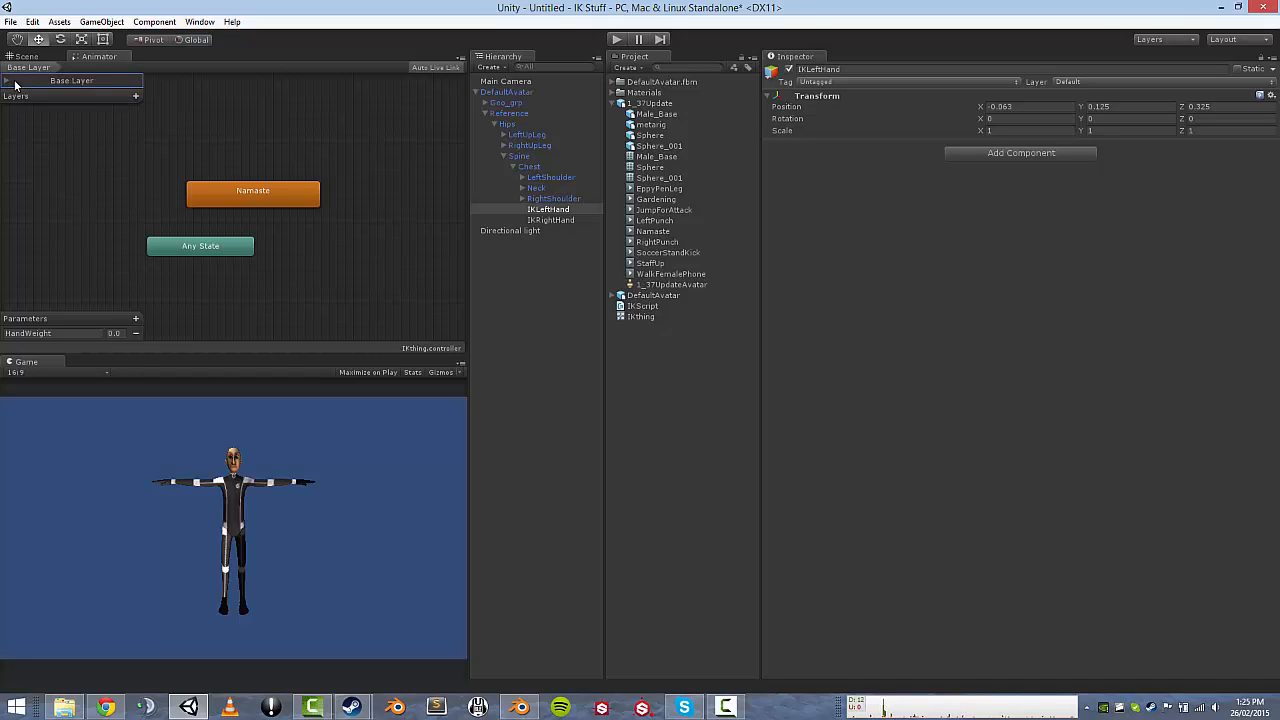
Run the scene, slide the IKLeftHand target sideways in the Scene view, then stop.
click(615, 40)
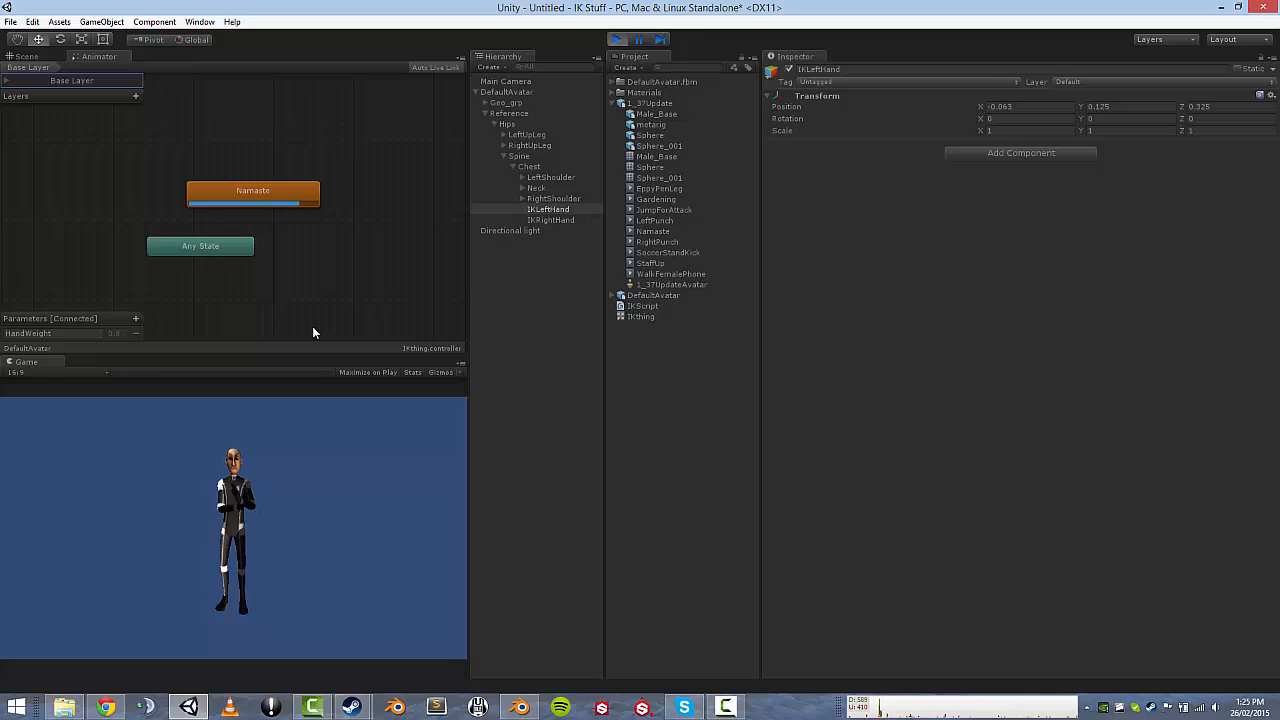
click(617, 40)
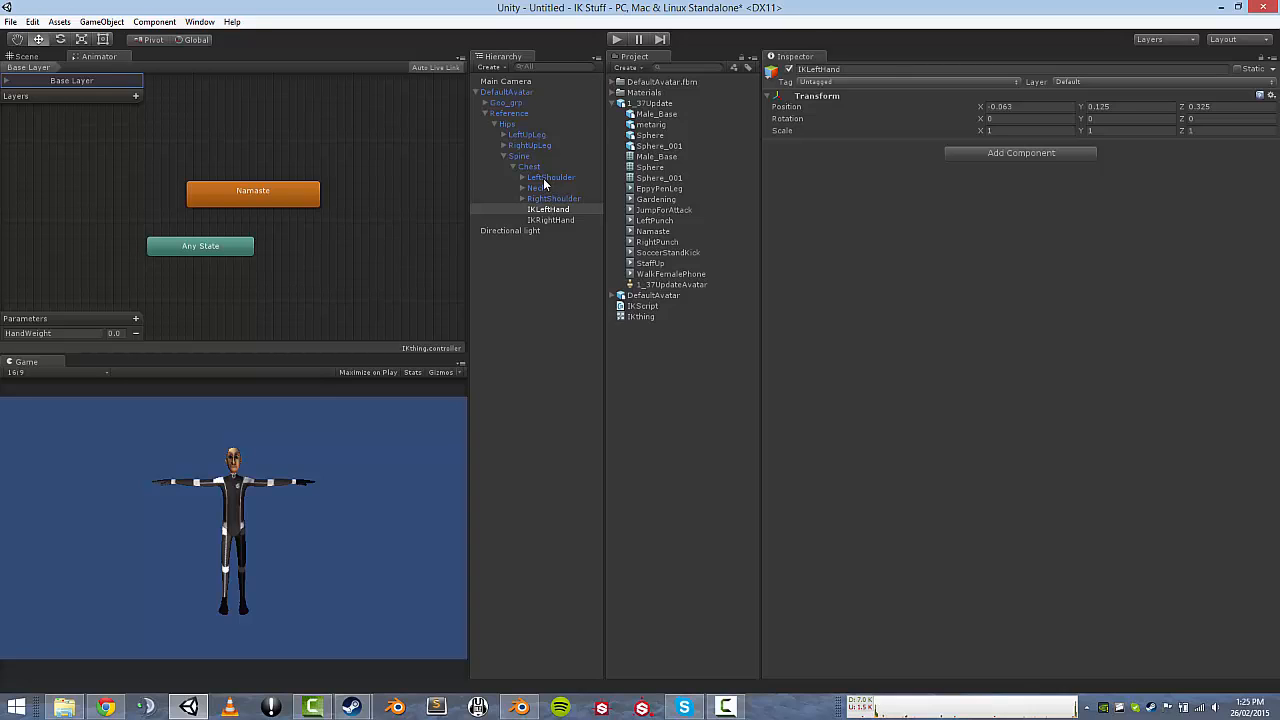
click(617, 40)
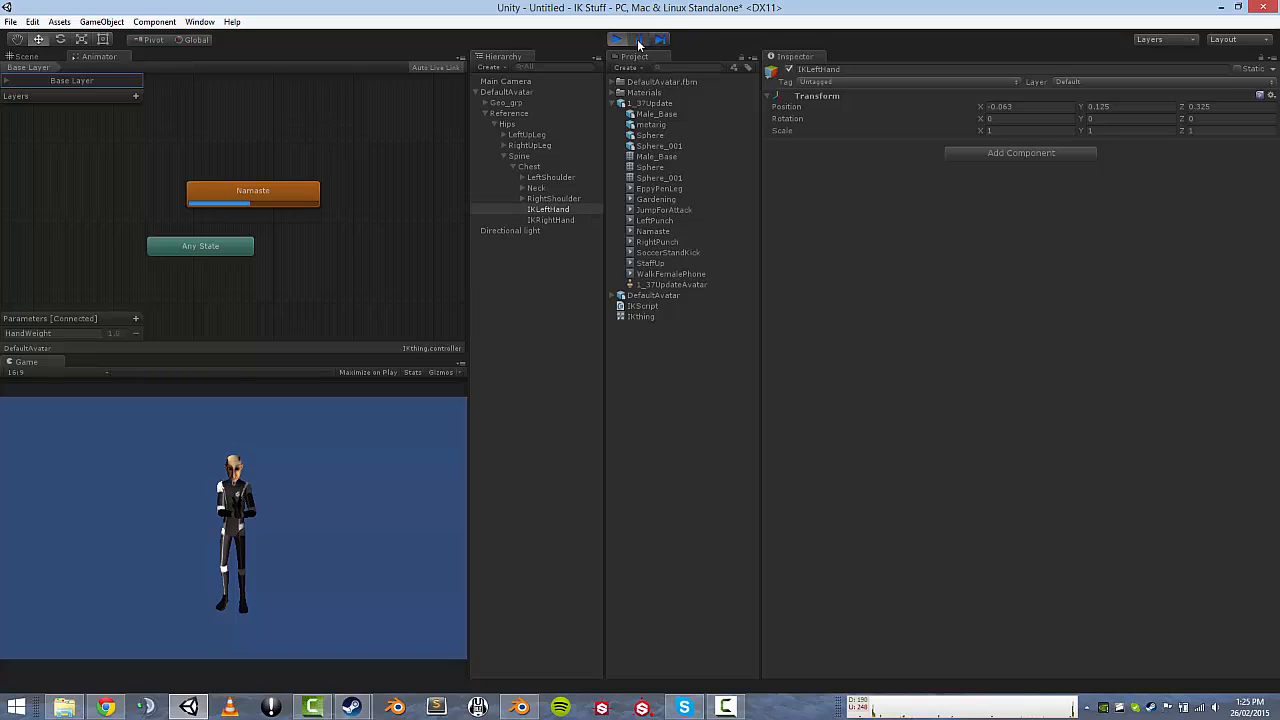
click(27, 57)
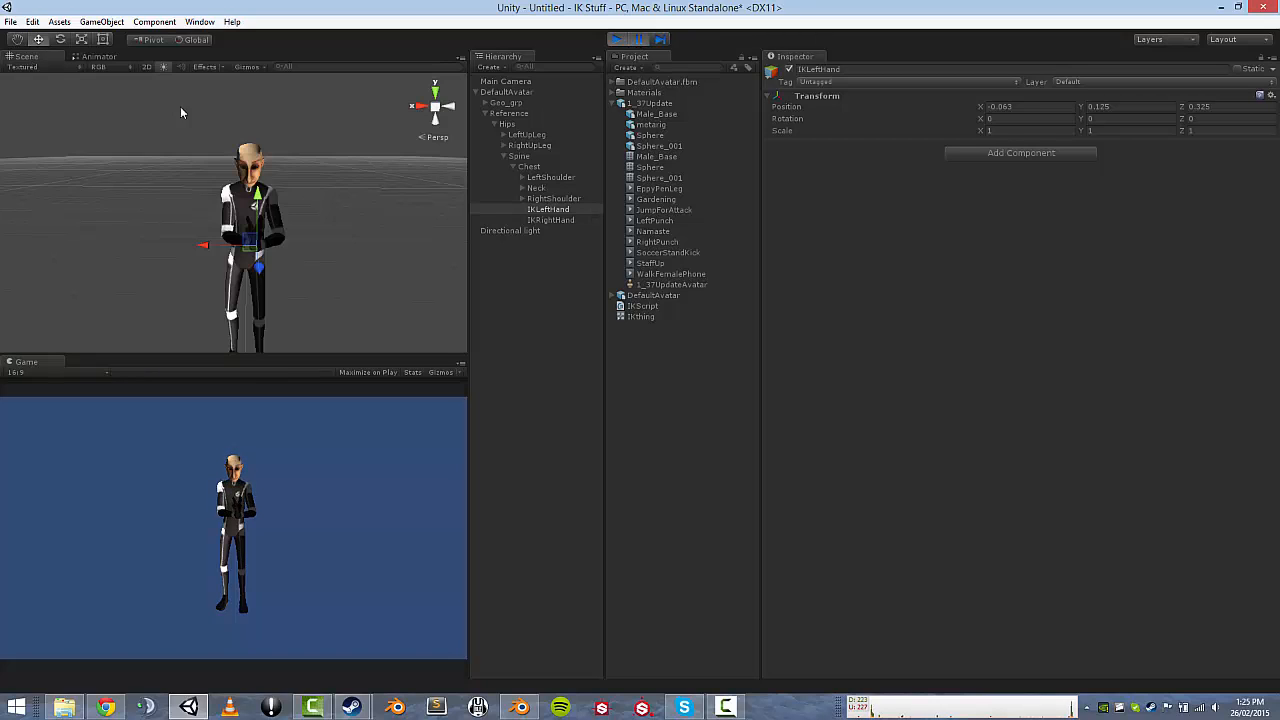
scroll(183, 150, up, 6)
right_drag(187, 189, 192, 191)
key(s)
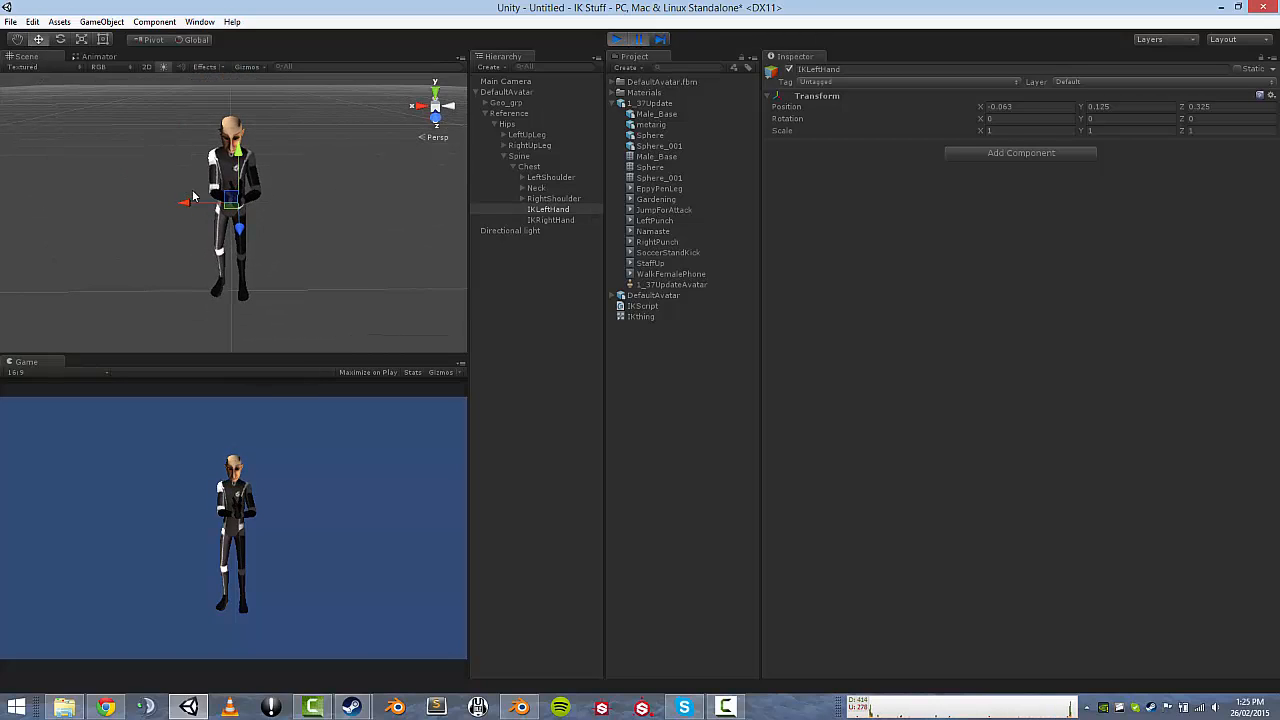
mouse_move(187, 200)
mouse_down()
mouse_move(212, 197)
mouse_move(194, 196)
mouse_up()
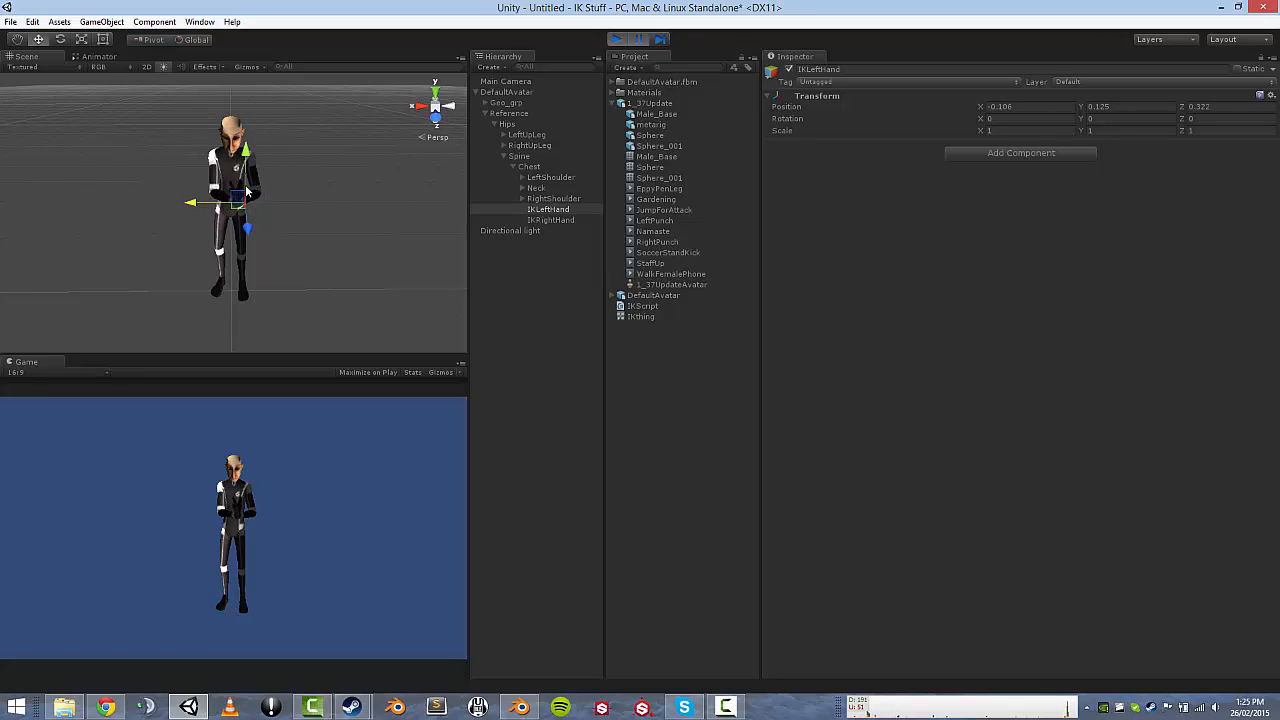
click(617, 40)
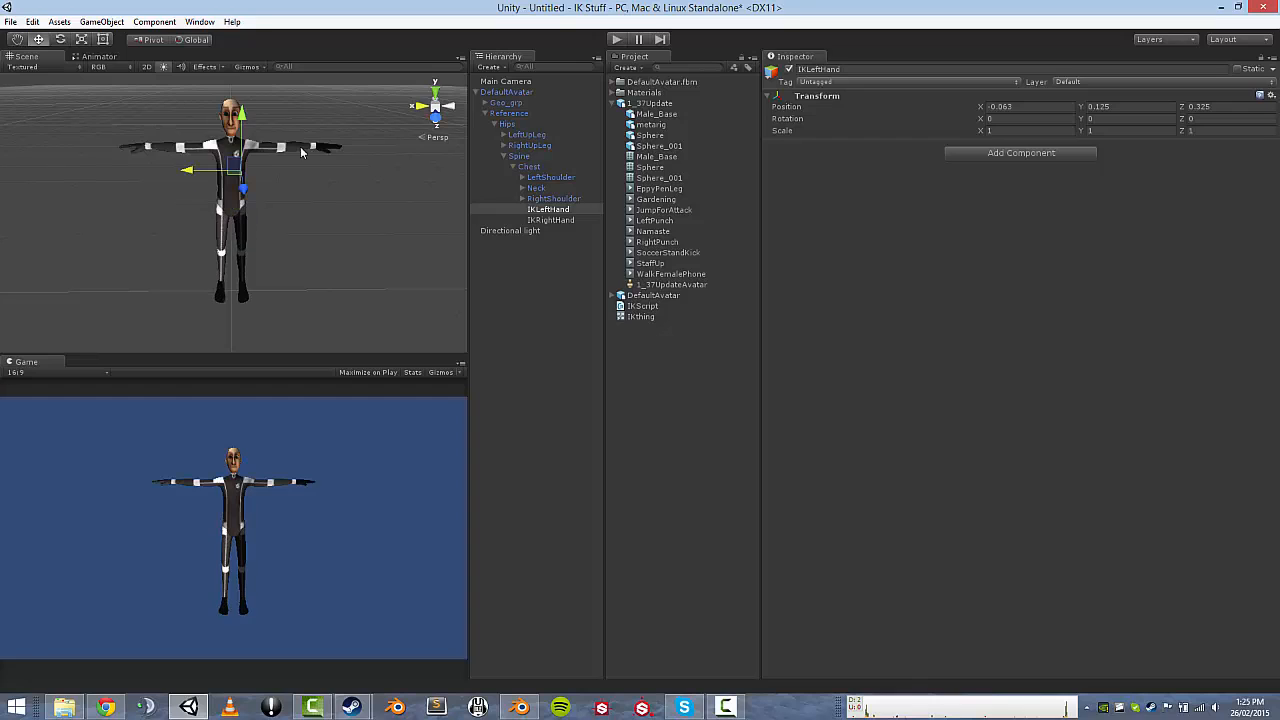
Rerun, move the IKLeftHand target left and shift the IKRightHand target, then stop.
key(ctrl+p)
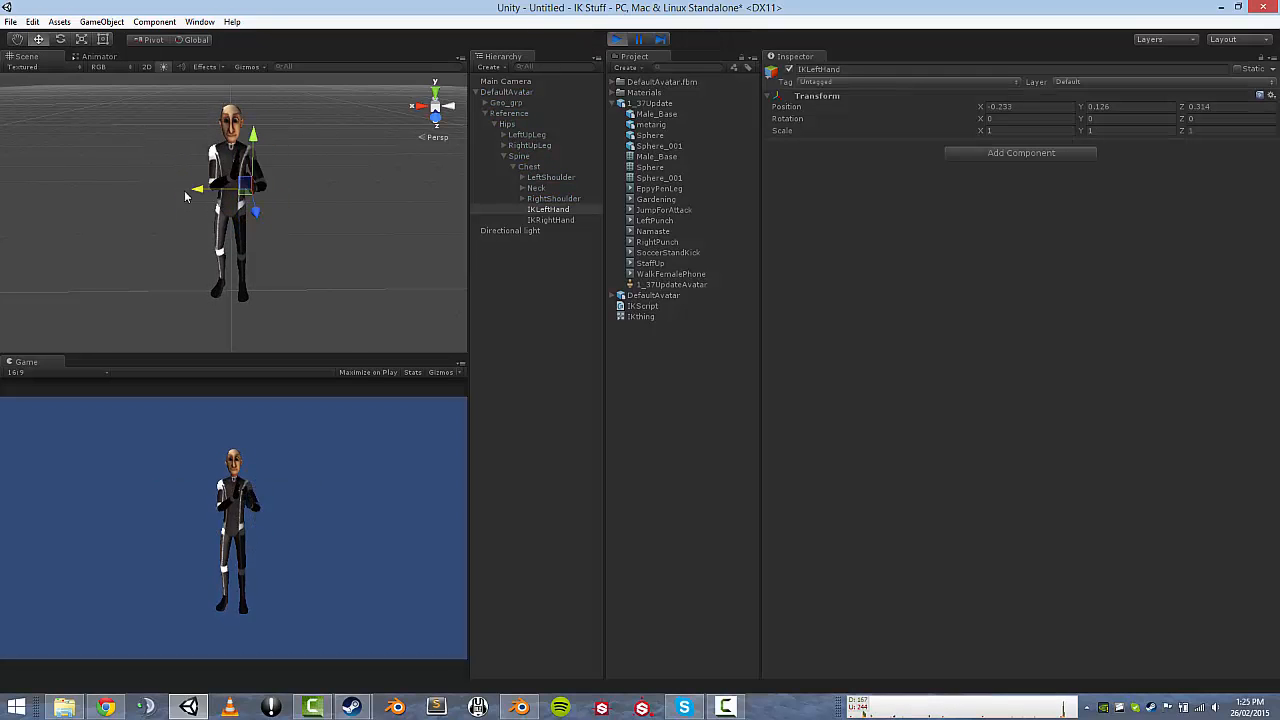
drag(200, 194, 190, 190)
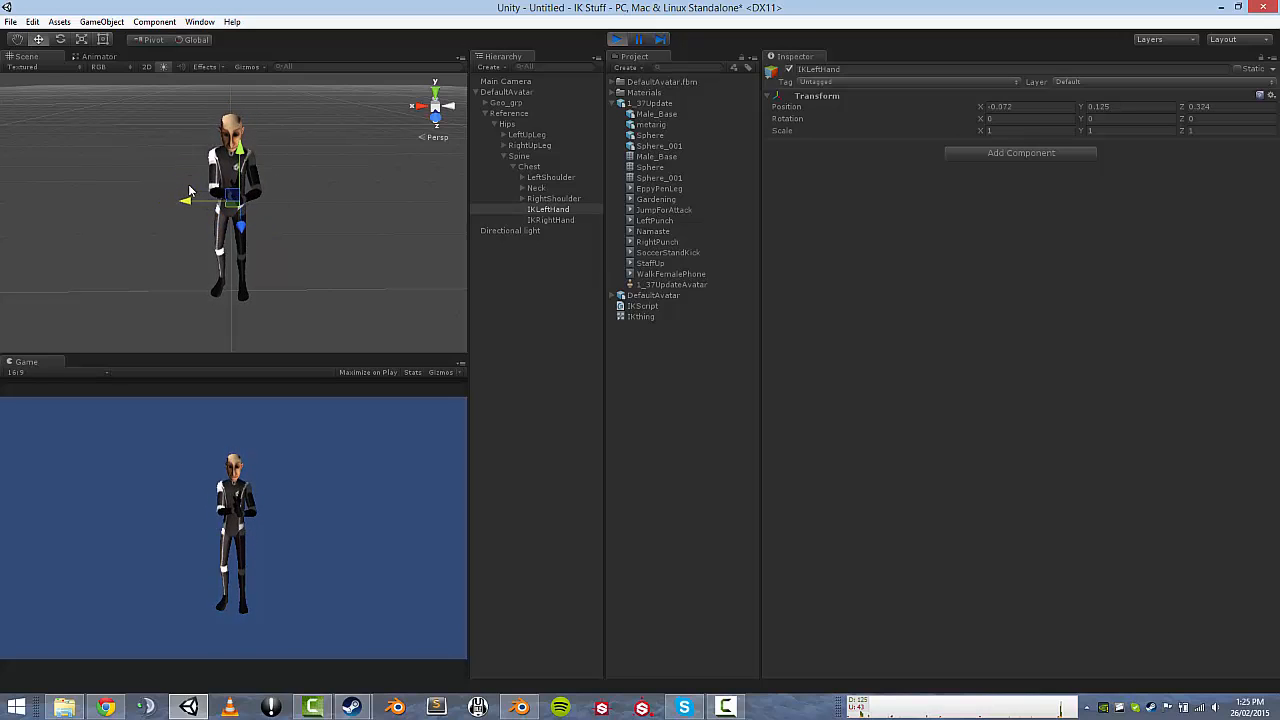
click(550, 219)
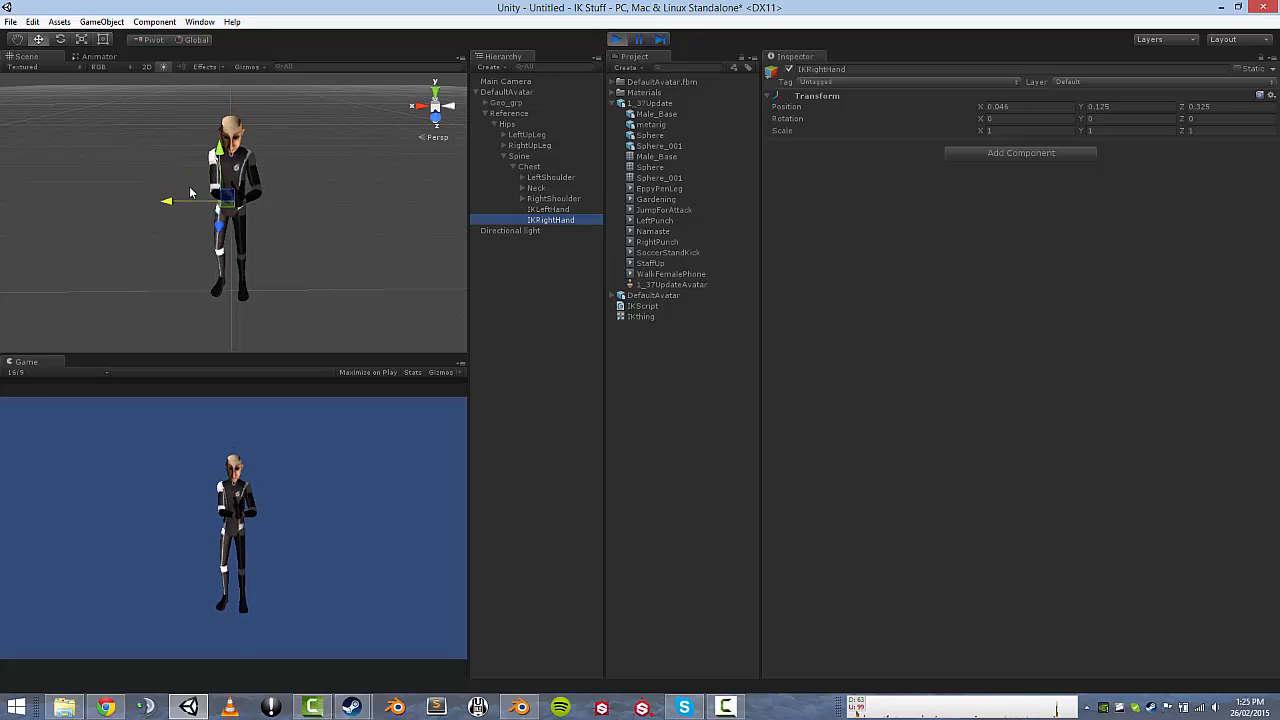
mouse_move(172, 194)
mouse_down()
mouse_move(197, 184)
mouse_move(160, 182)
mouse_up()
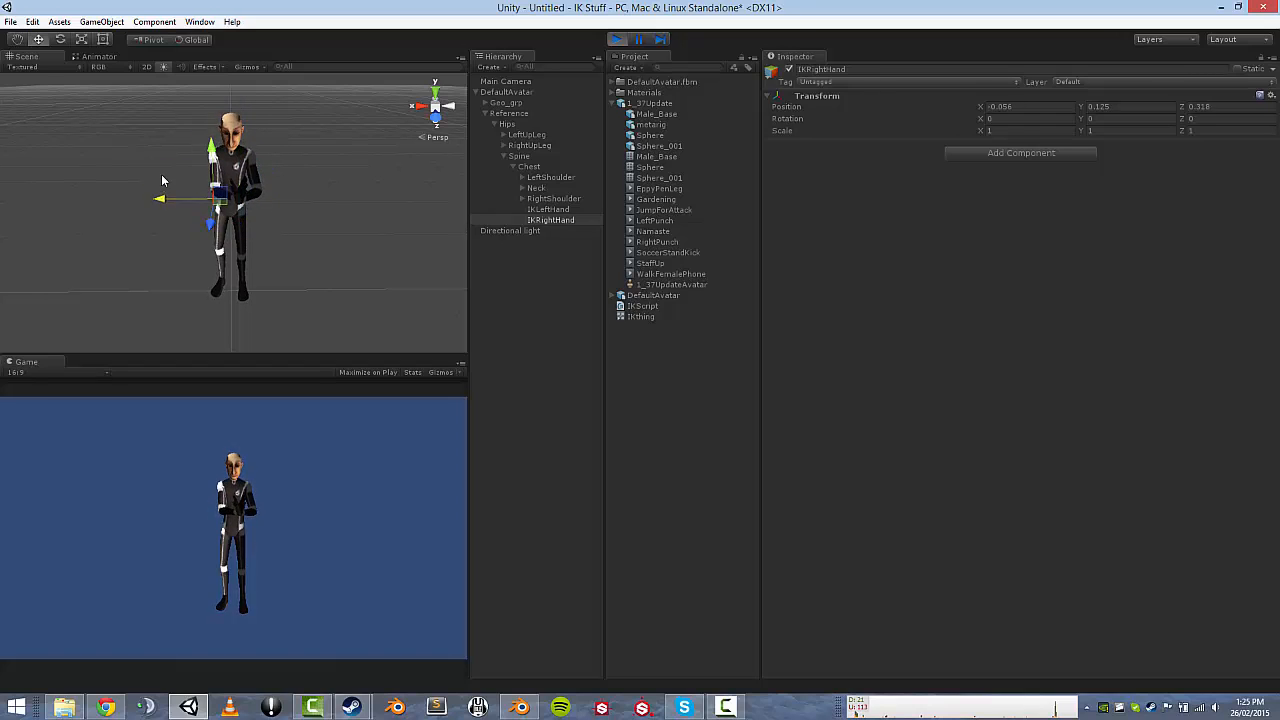
click(618, 39)
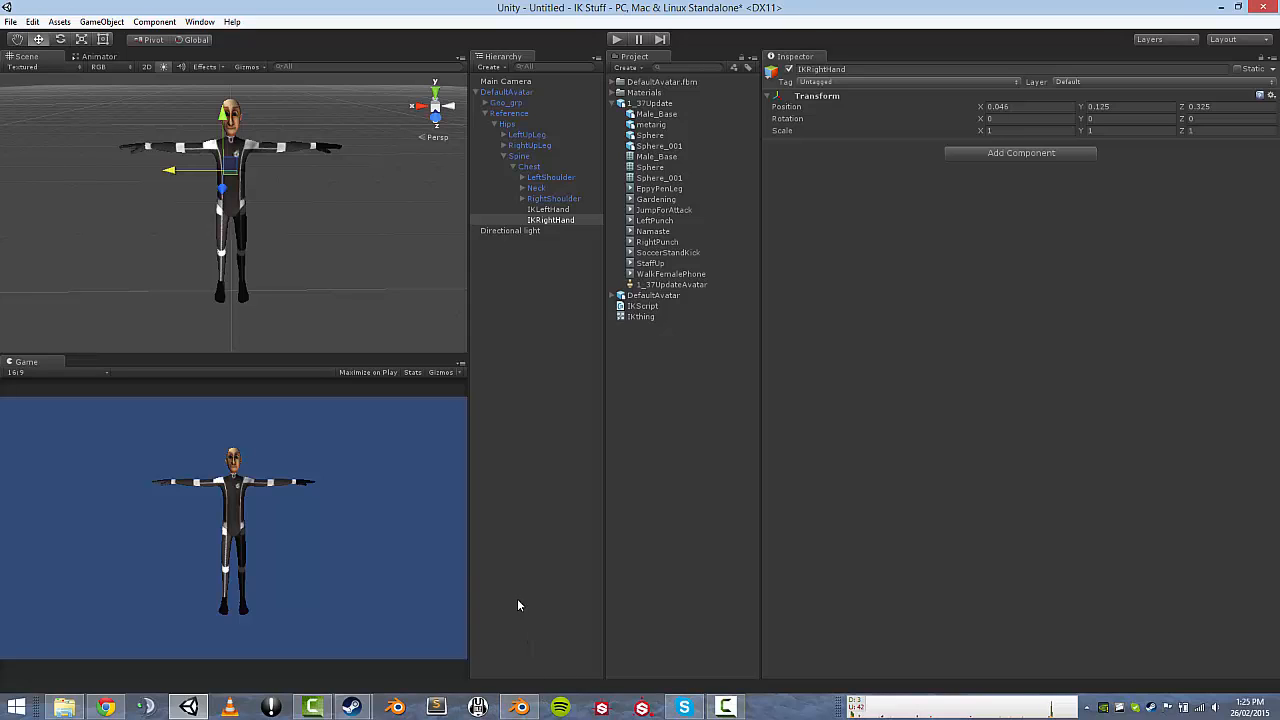
Change line 22's SetIKPositionWeight goal from LeftHand to AvatarIKGoal.RightHand and save IKScript.cs.
double_click(642, 306)
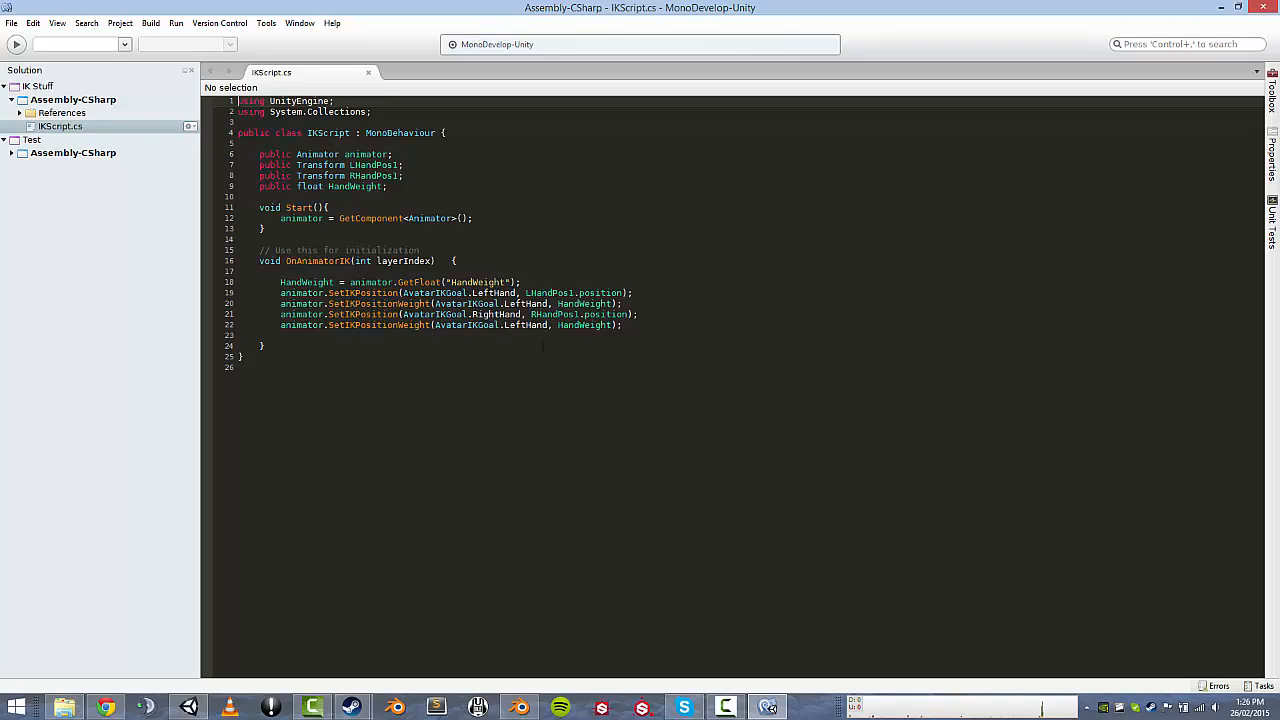
click(520, 325)
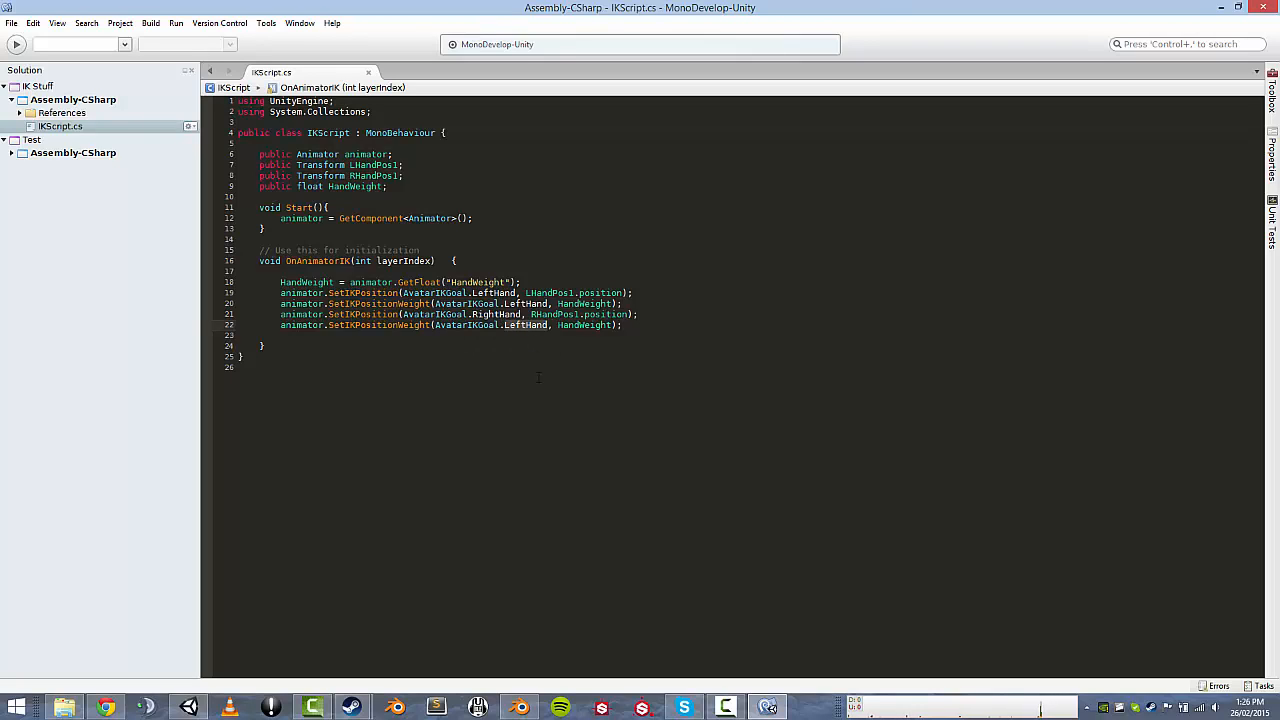
key(BackSpace)
key(BackSpace)
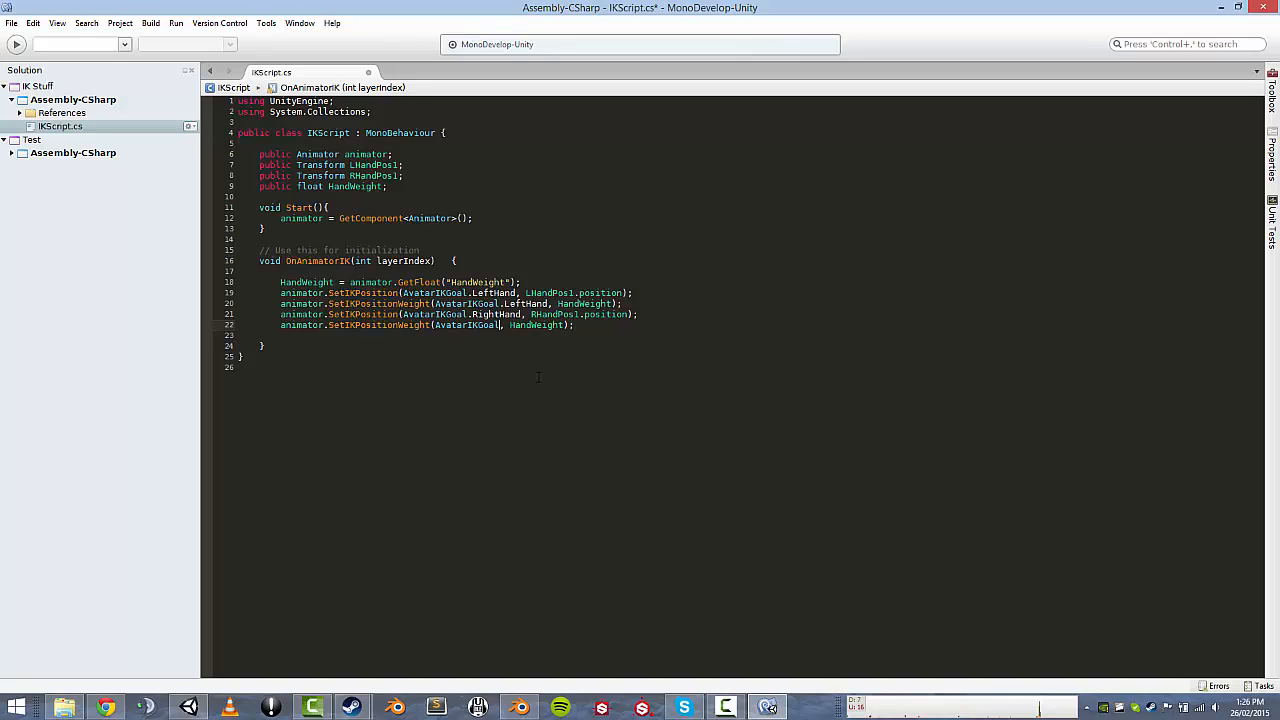
text(.RightHand)
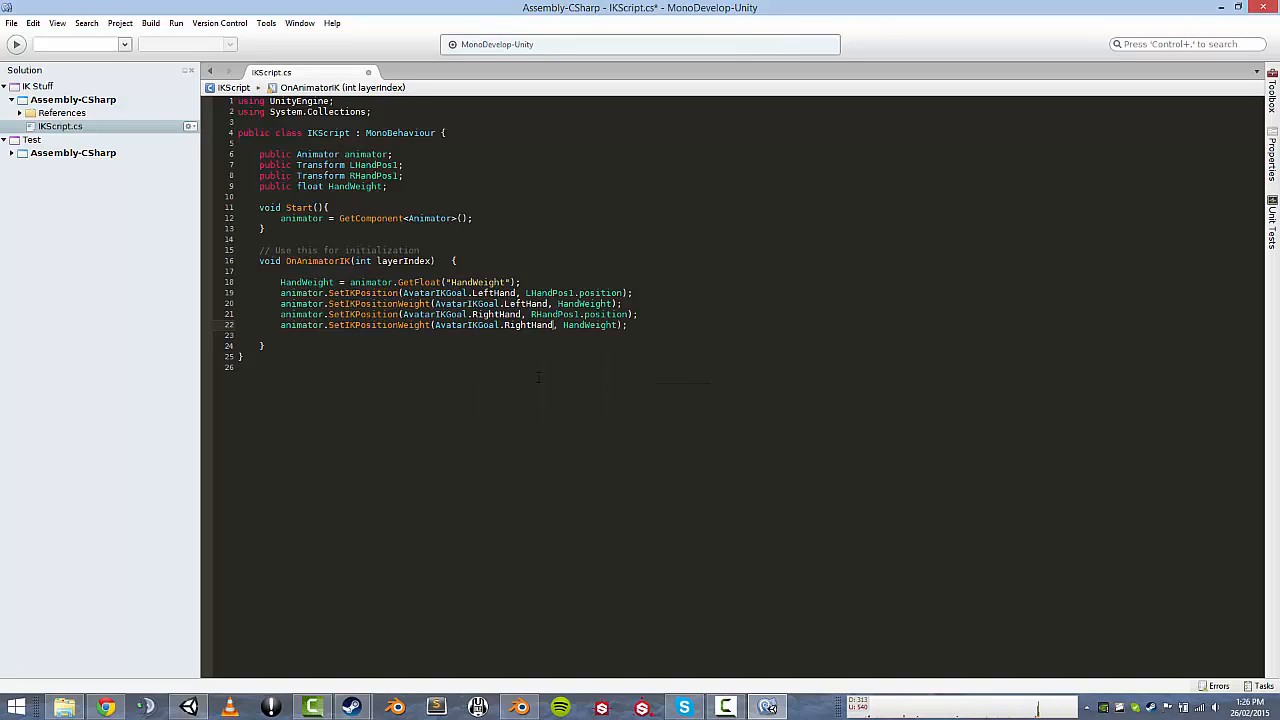
drag(504, 325, 548, 325)
click(580, 325)
click(554, 326)
key(ctrl+s)
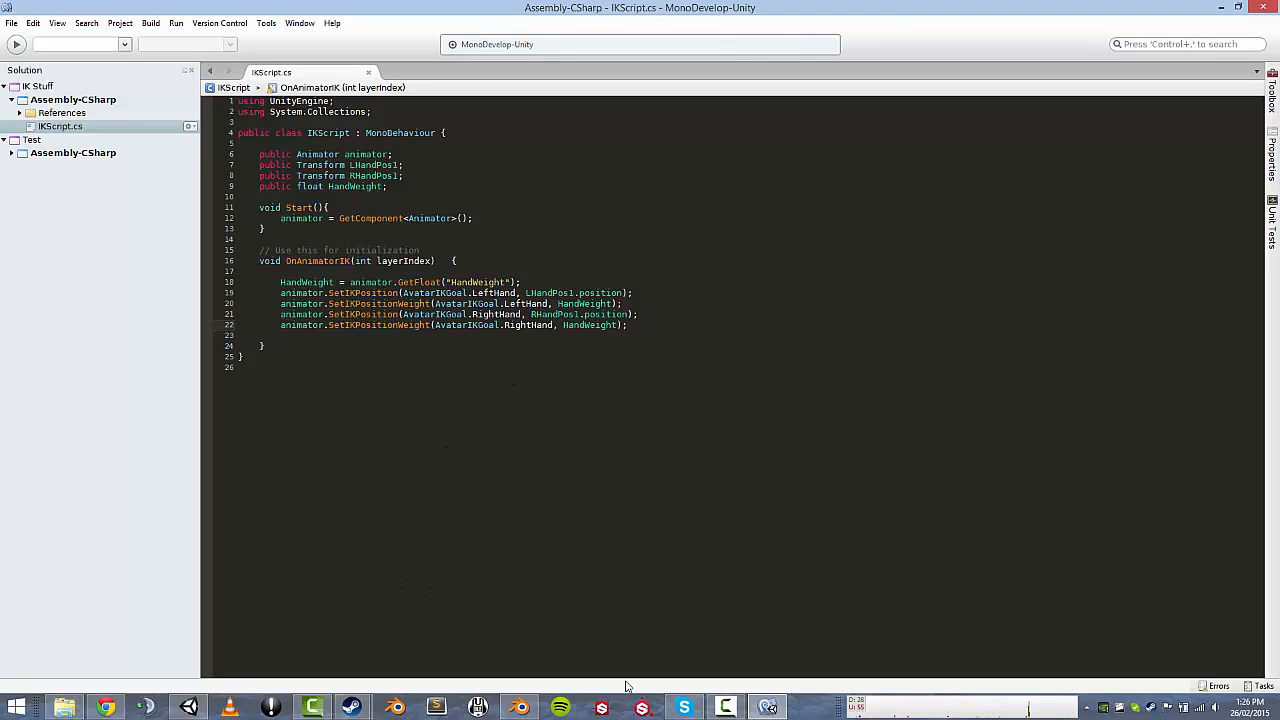
Run the scene, orbit to check both hands follow their targets, then stop and reopen MonoDevelop.
click(188, 707)
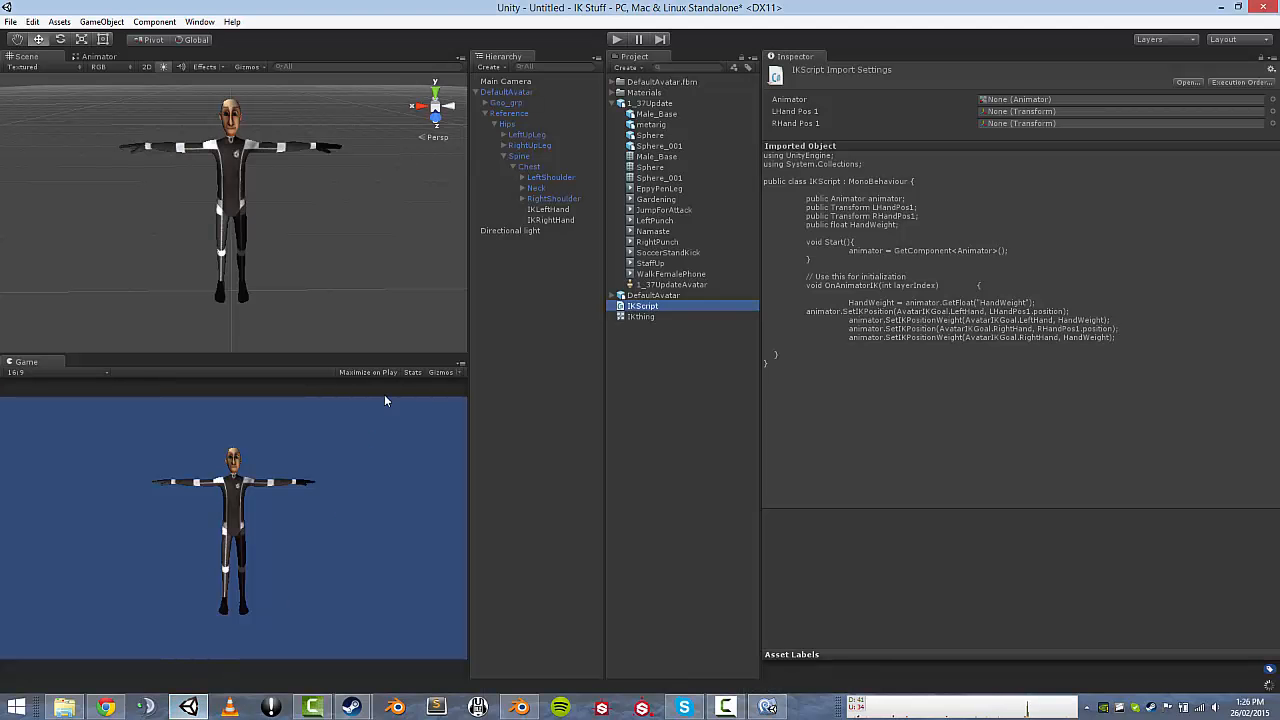
click(616, 39)
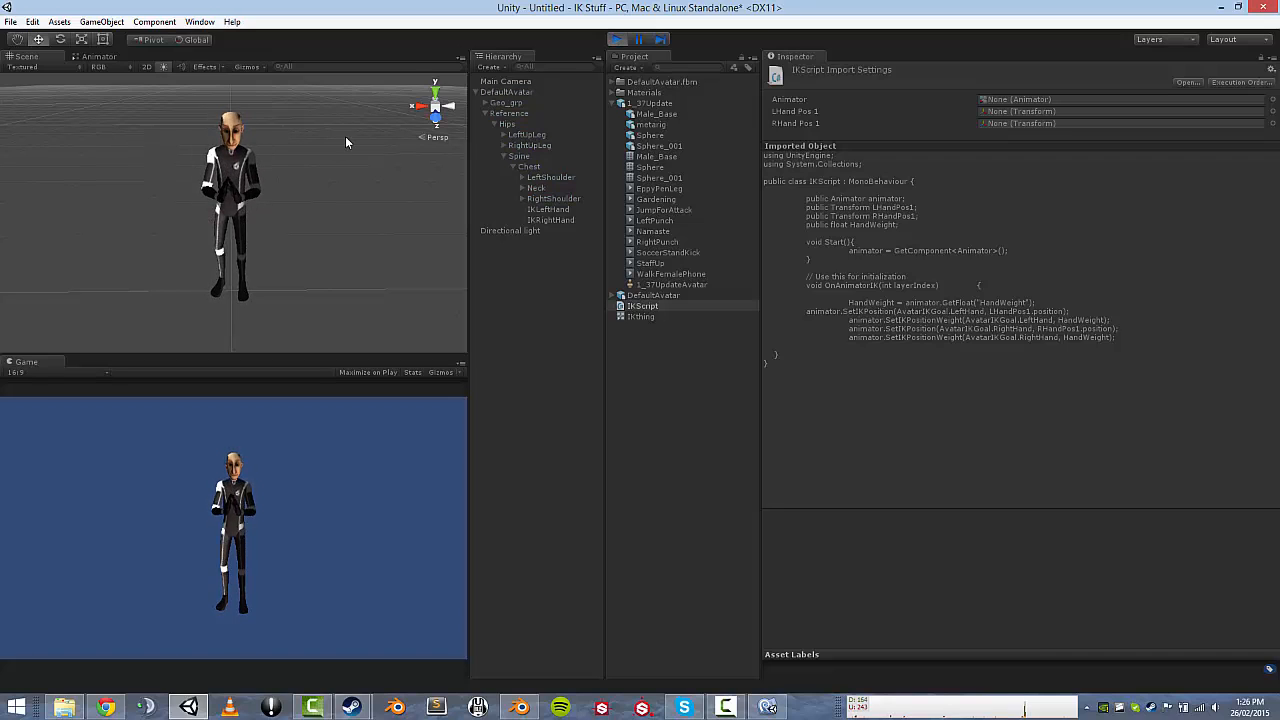
alt+drag(347, 137, 295, 130)
key(w)
right_drag(295, 129, 296, 125)
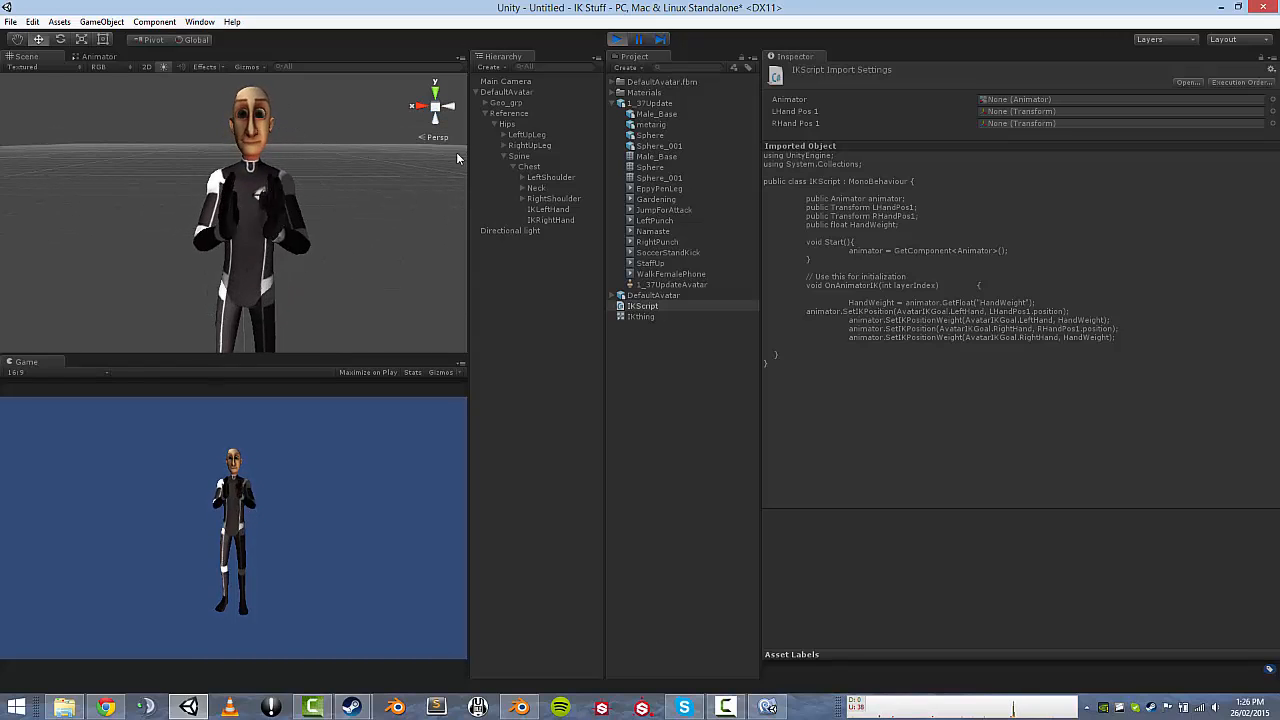
click(619, 41)
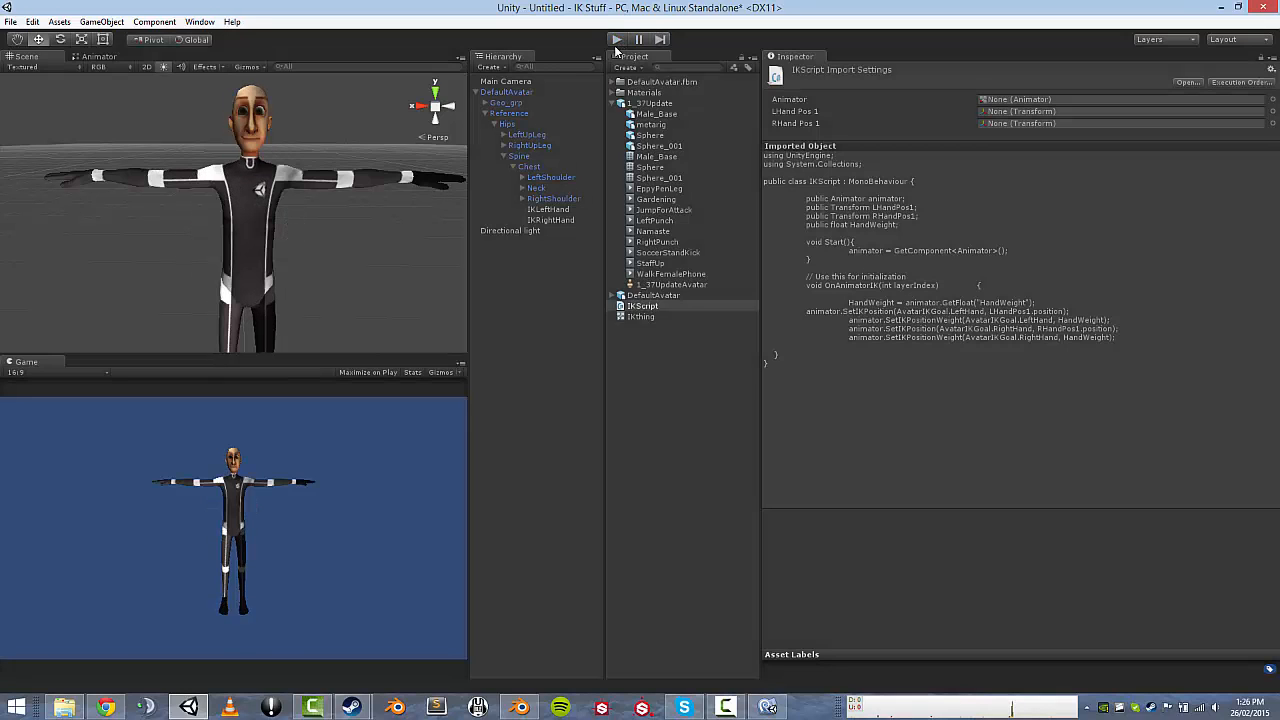
click(774, 704)
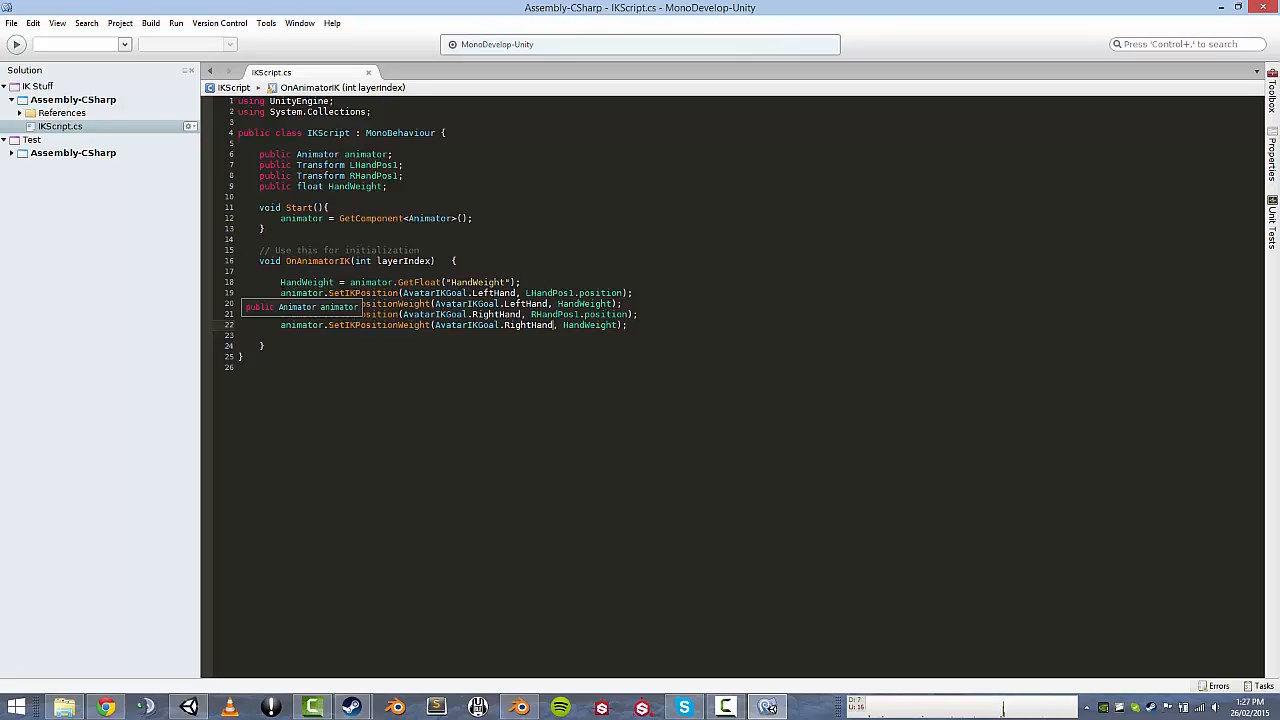
Duplicate the four hand IK lines 19–22 as new lines 24–27.
drag(281, 293, 638, 293)
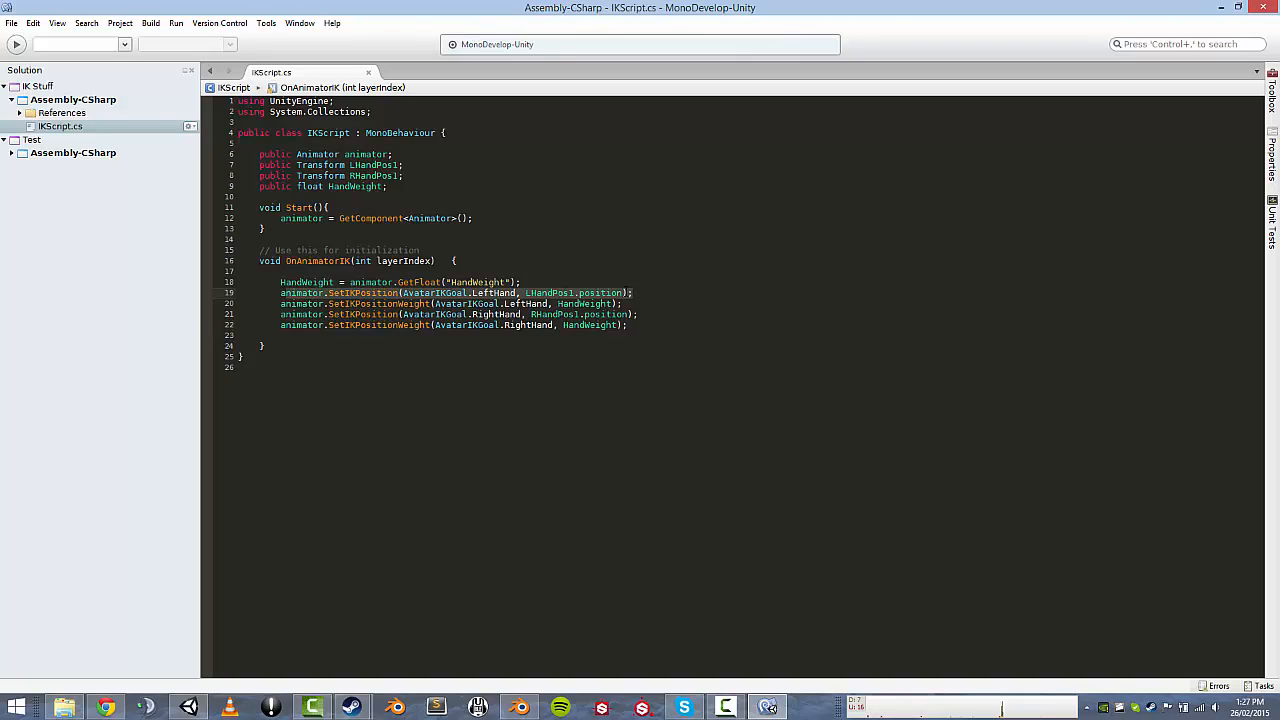
click(281, 293)
drag(281, 293, 624, 304)
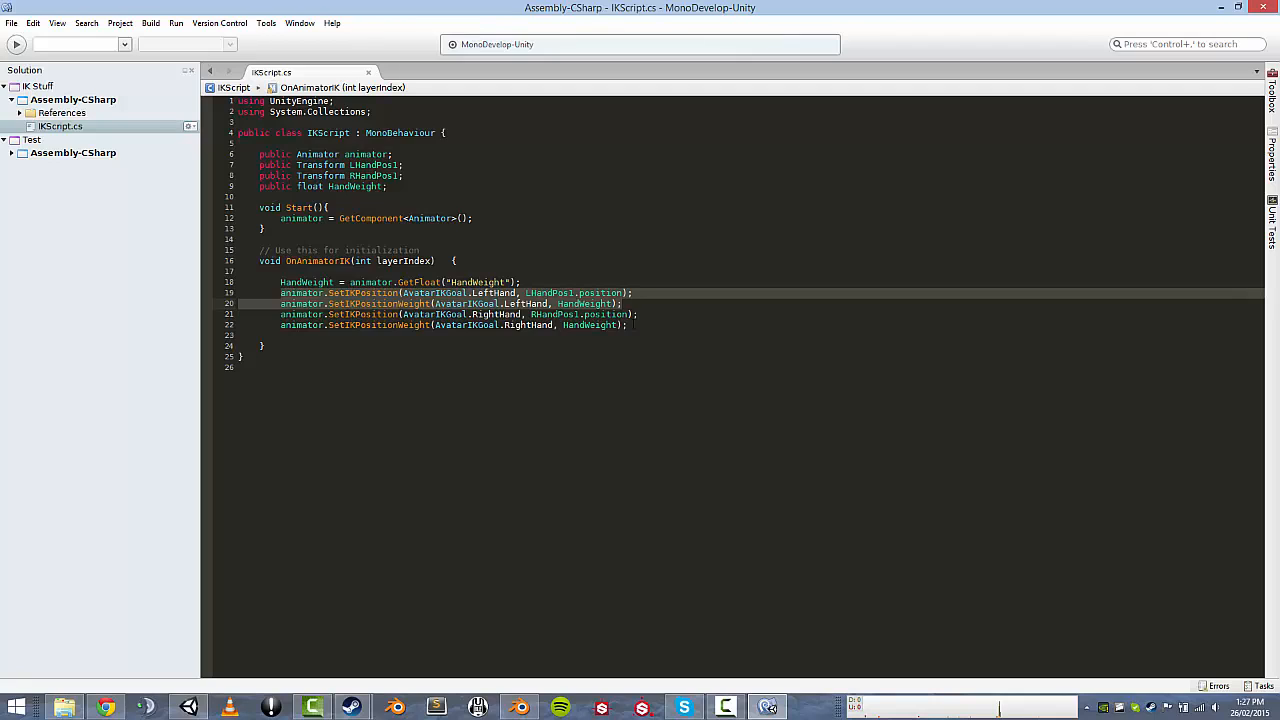
click(636, 326)
key(Return)
key(Return)
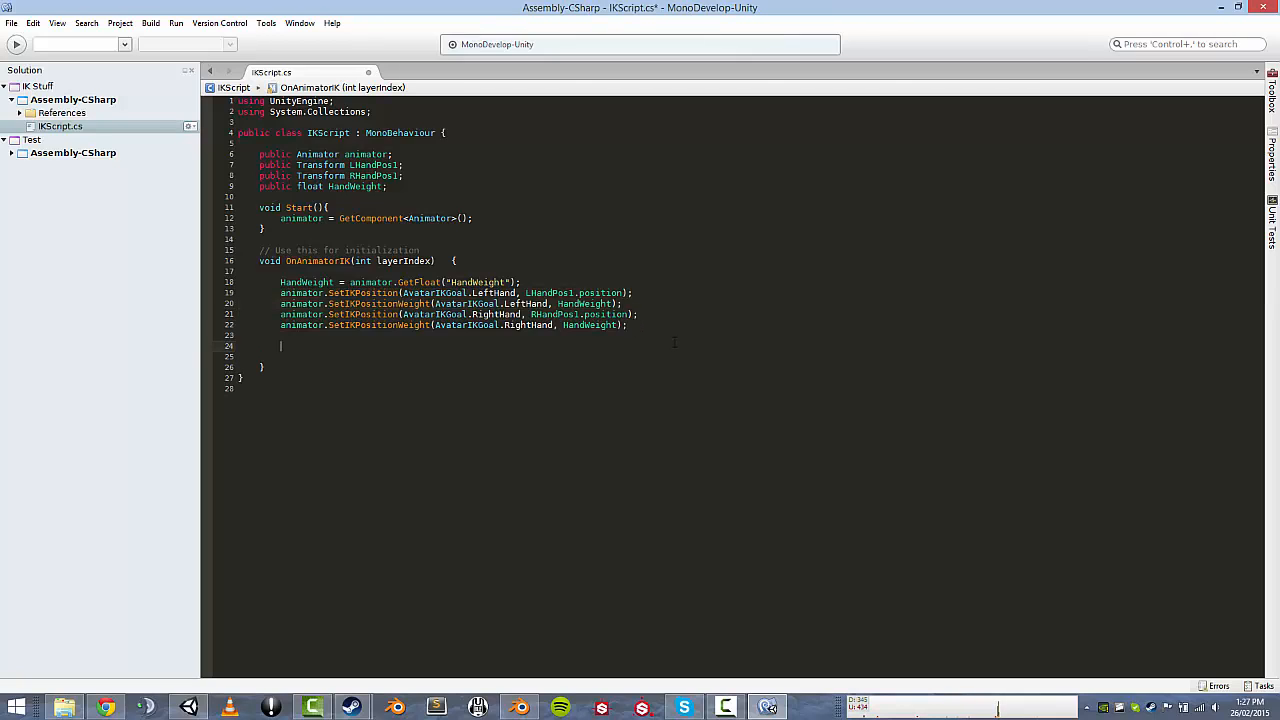
drag(655, 324, 280, 293)
key(ctrl+c)
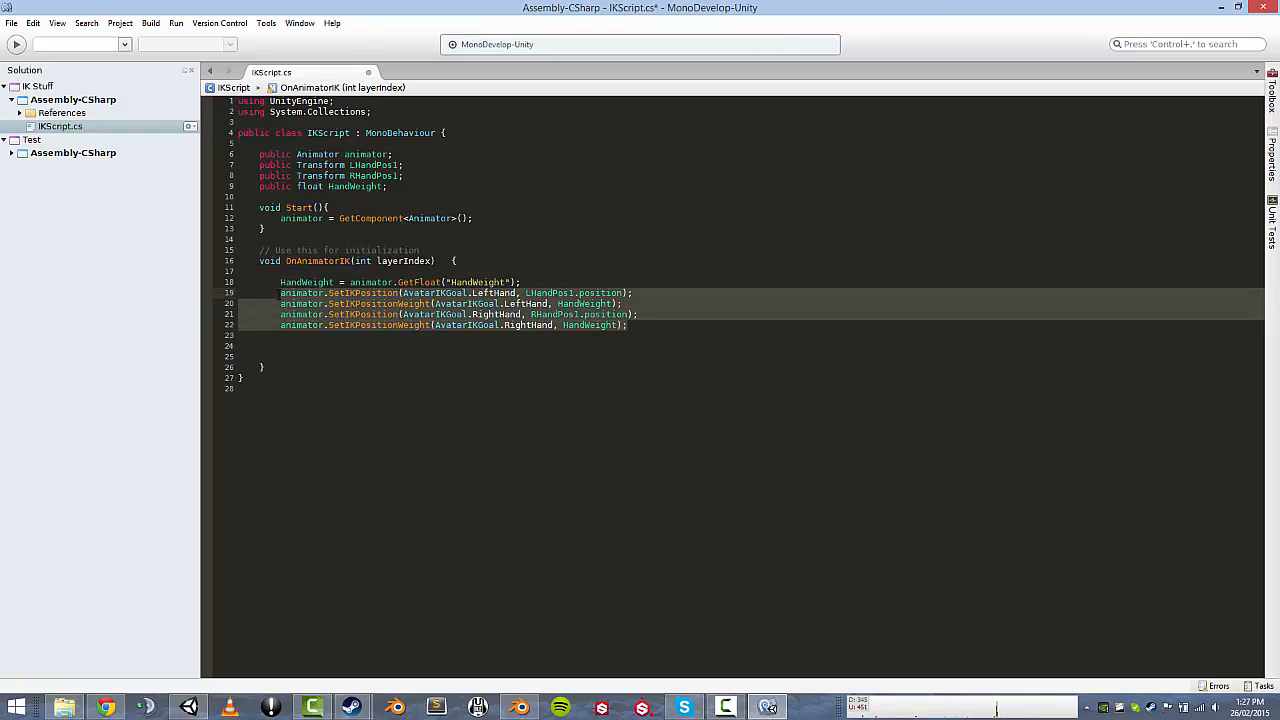
click(345, 346)
key(ctrl+v)
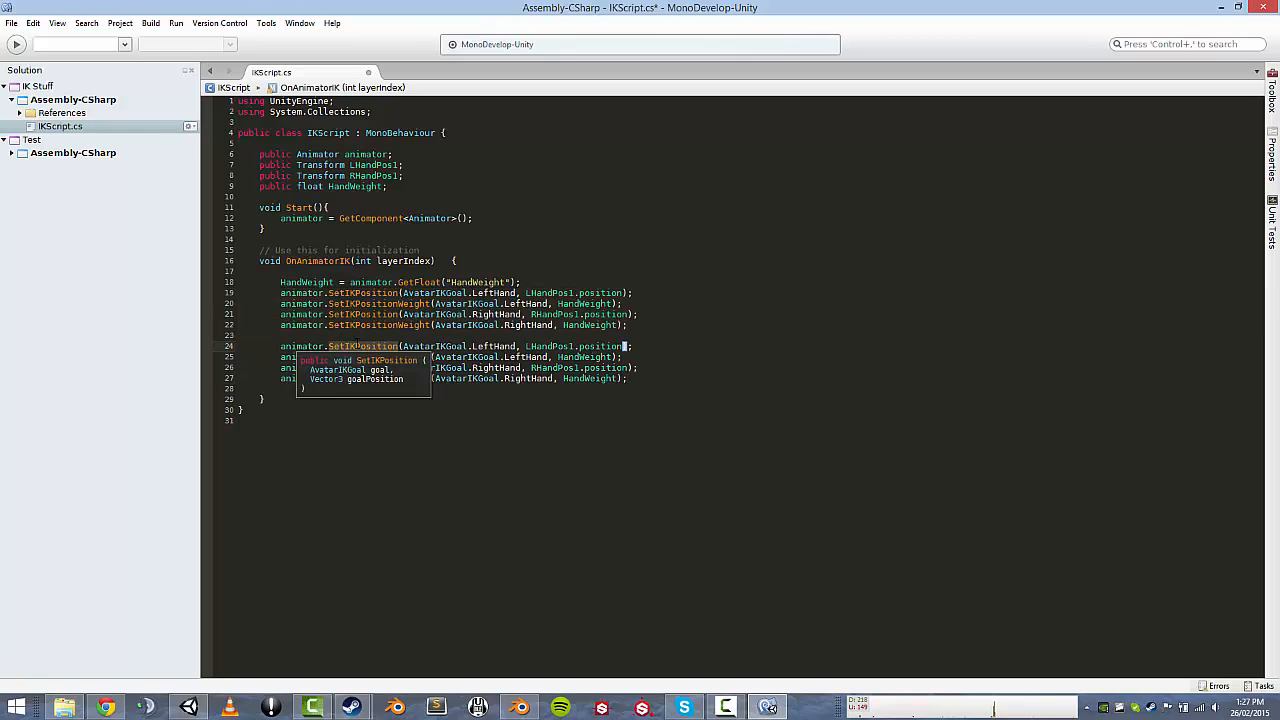
Change lines 24 and 25 to SetIKRotation and SetIKRotationWeight using autocomplete.
double_click(357, 346)
text(Setro)
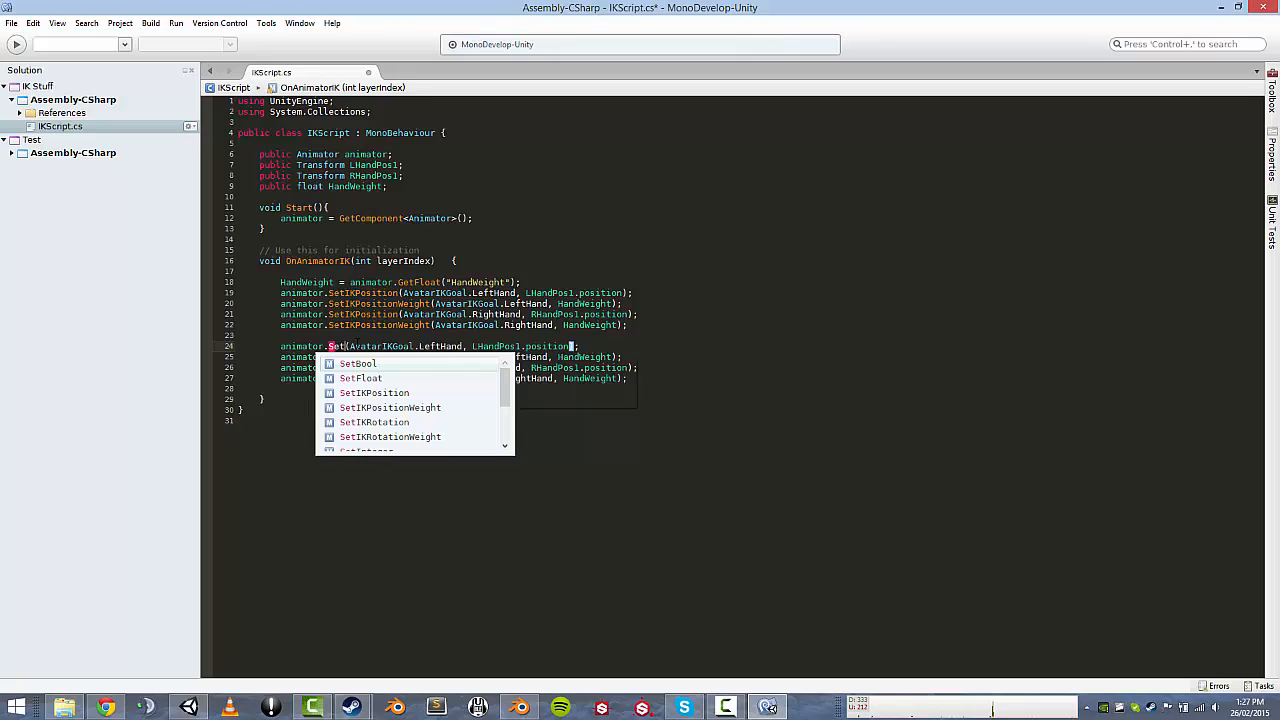
key(Return)
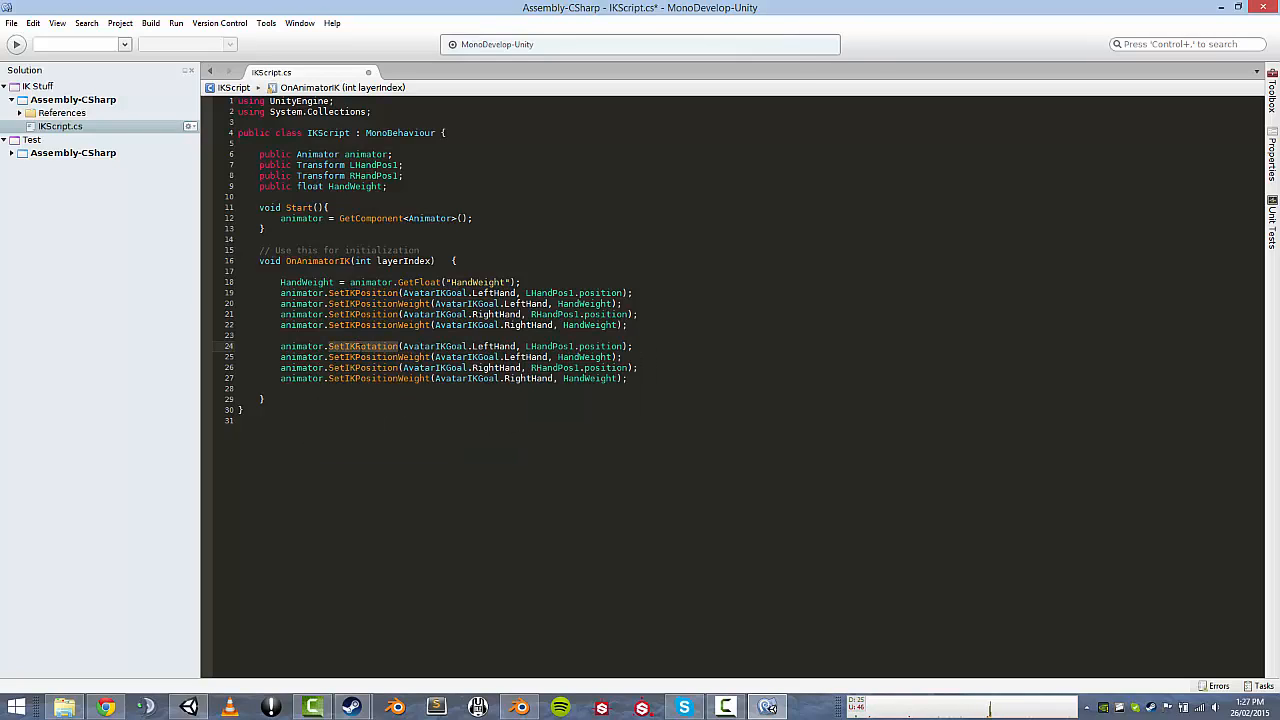
double_click(363, 357)
text(SetIKRotation)
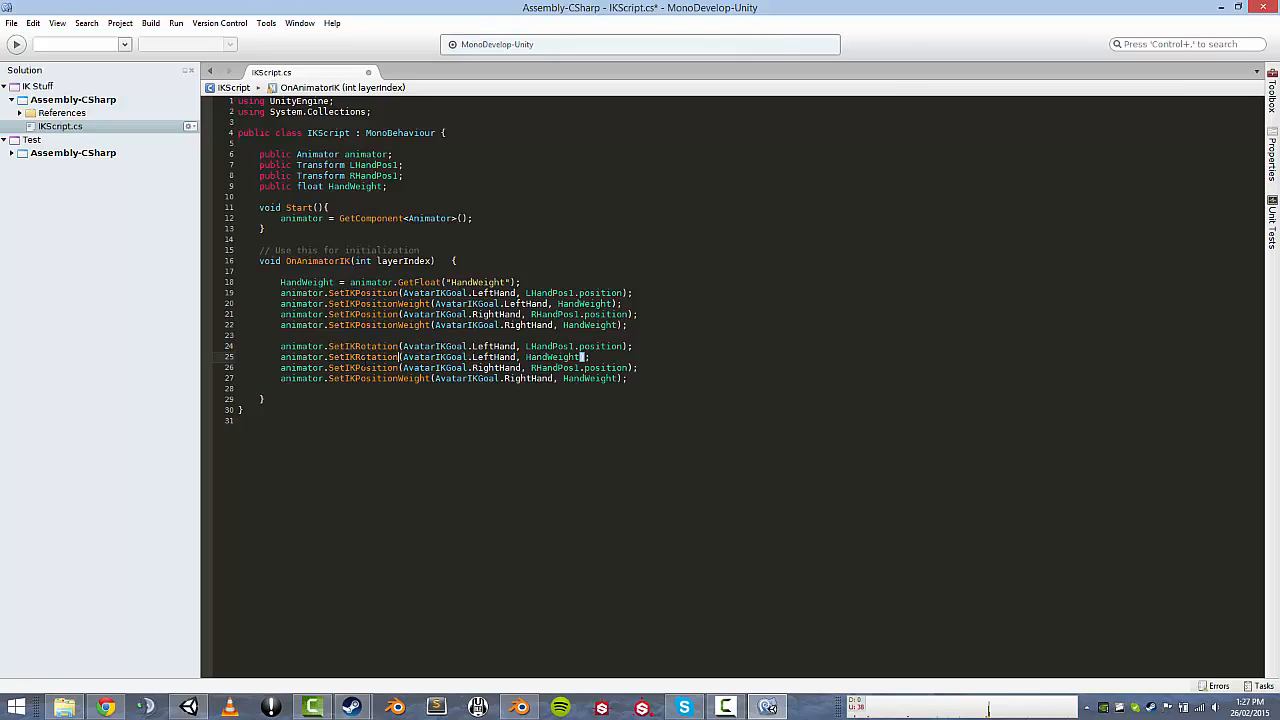
key(BackSpace)
key(BackSpace)
key(BackSpace)
key(BackSpace)
key(BackSpace)
key(BackSpace)
key(BackSpace)
key(BackSpace)
key(BackSpace)
key(BackSpace)
key(BackSpace)
key(BackSpace)
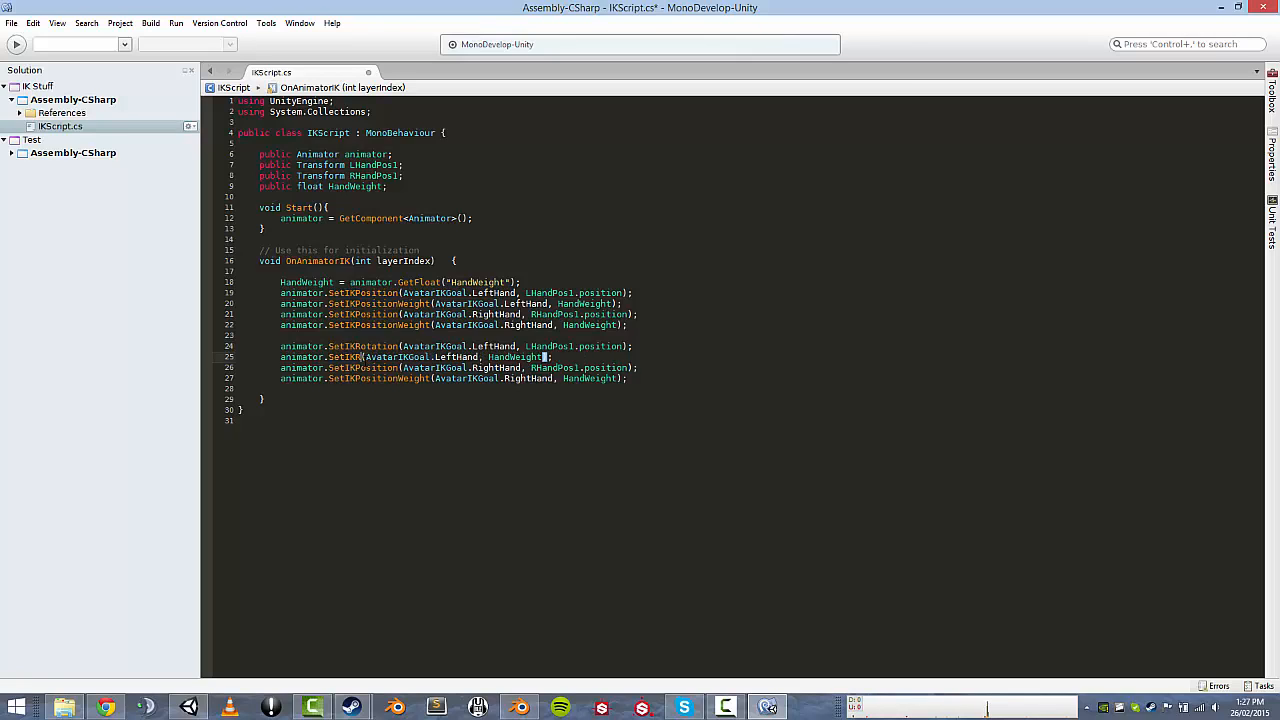
key(BackSpace)
text(setrot)
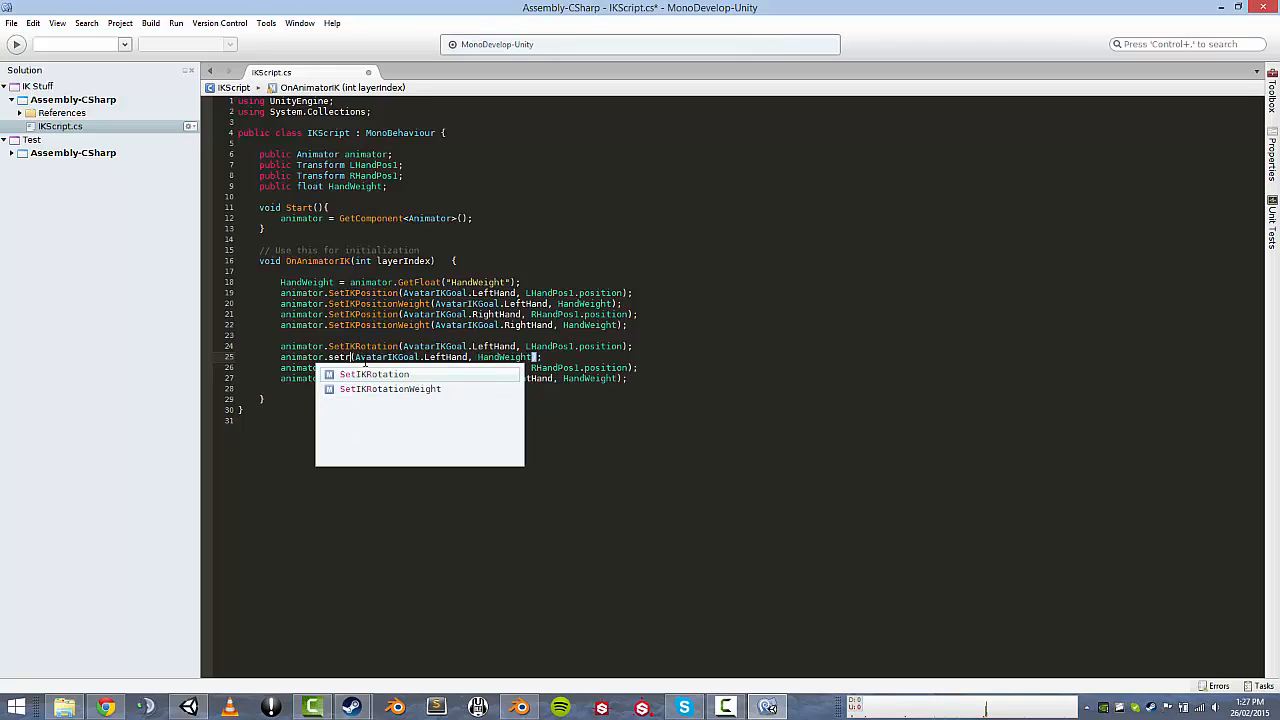
key(Down)
key(Return)
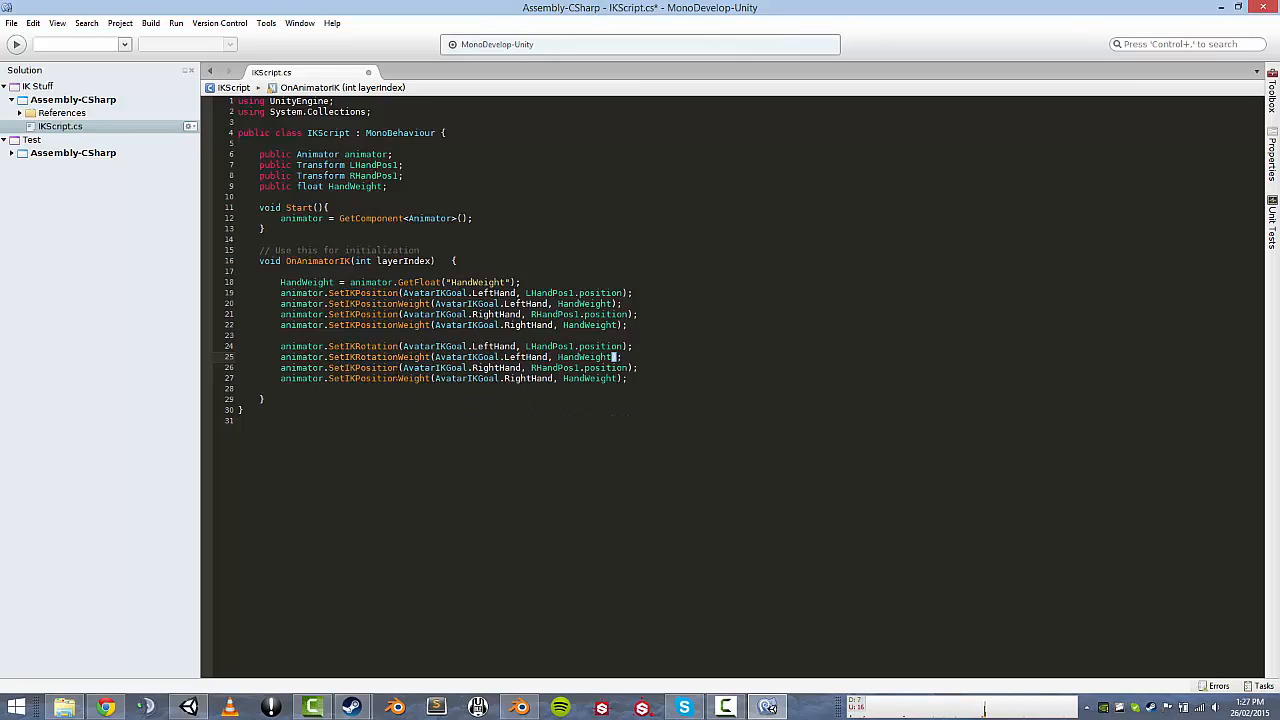
Copy SetIKRotation and SetIKRotationWeight onto lines 26 and 27 for the right hand.
double_click(366, 347)
key(ctrl+c)
double_click(350, 368)
key(ctrl+v)
double_click(366, 357)
key(ctrl+c)
double_click(358, 378)
key(ctrl+v)
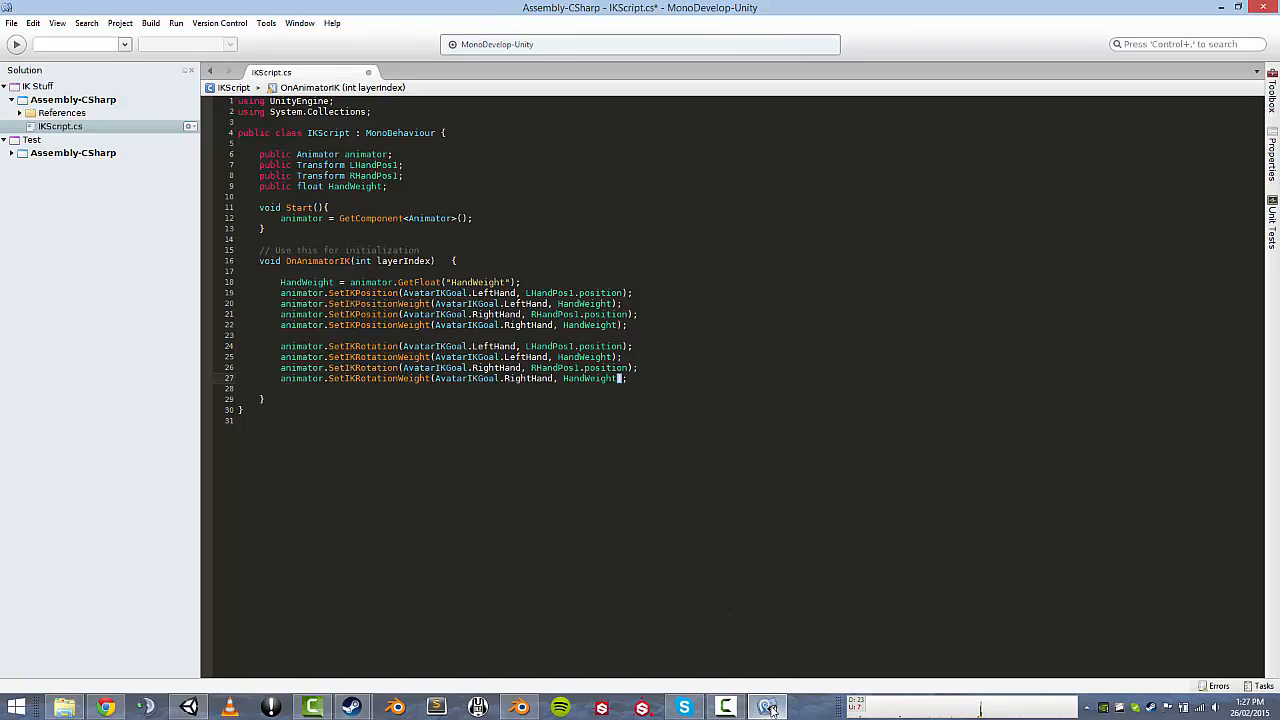
Save IKScript.cs and try Play in Unity, which a compiler error blocks.
key(ctrl+s)
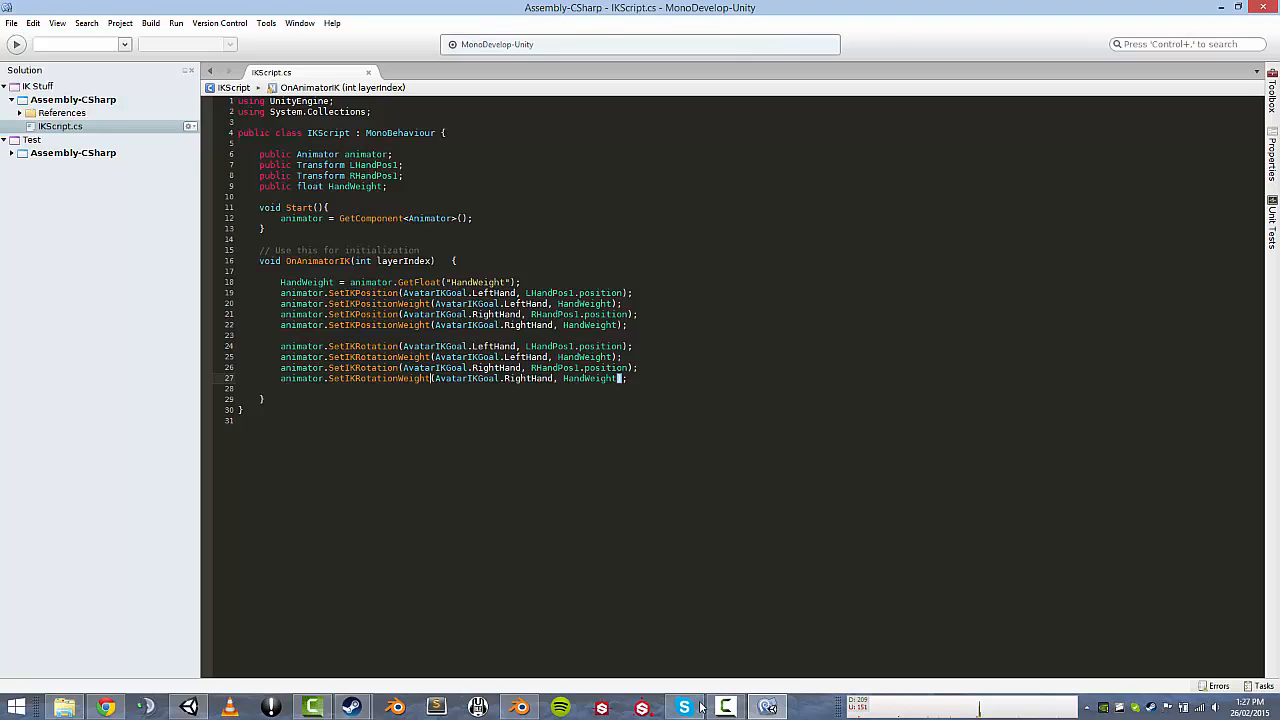
key(alt+Tab)
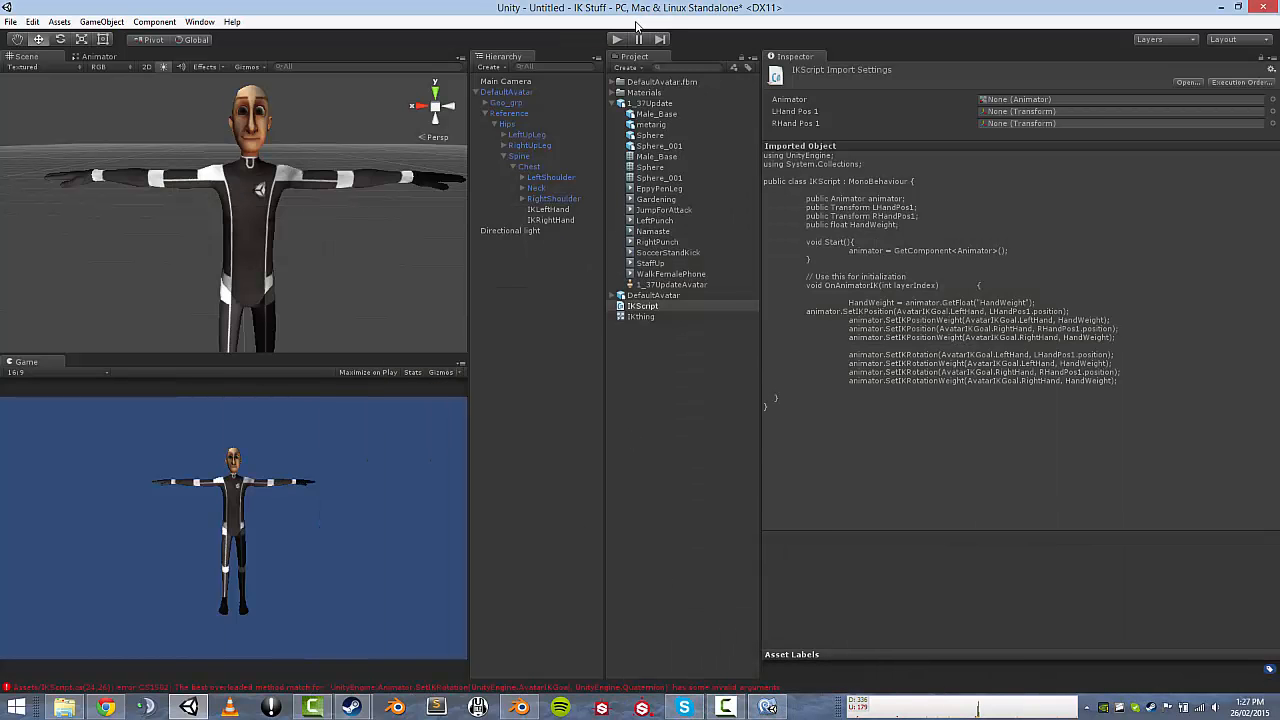
click(617, 40)
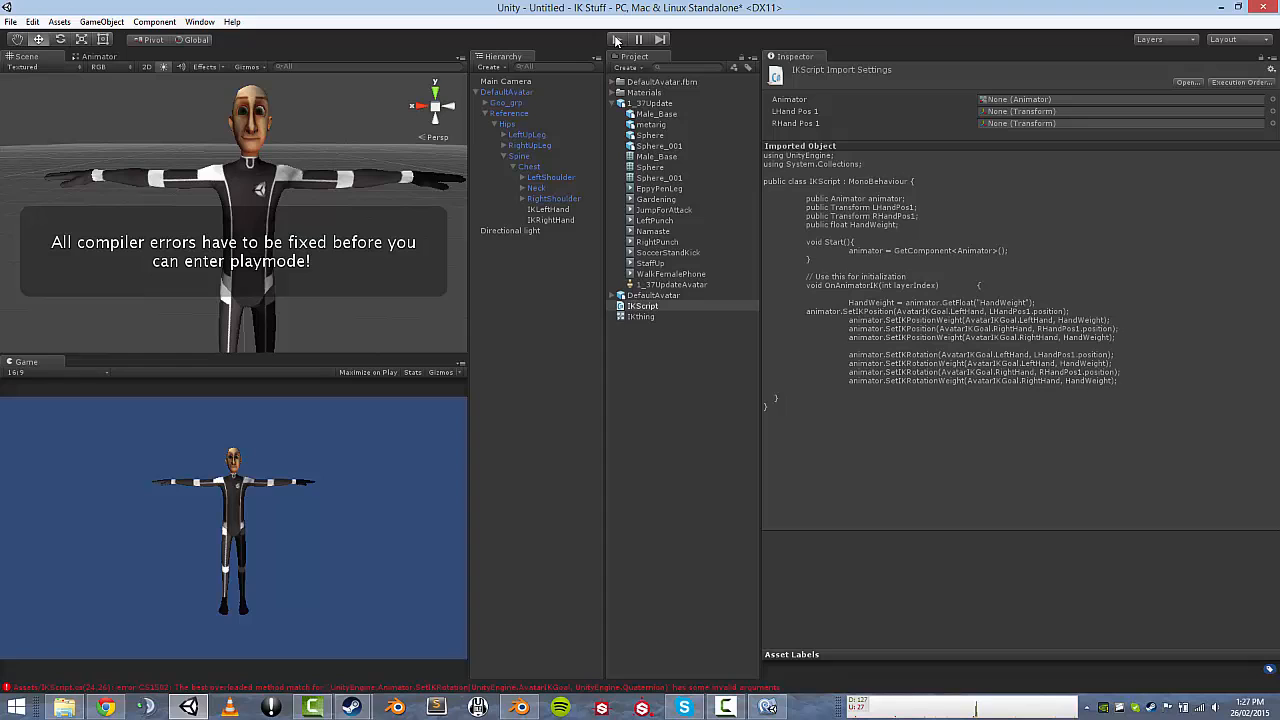
Review the compile errors, then make line 24 pass LHandPos1.rotation instead of position.
click(644, 690)
click(768, 707)
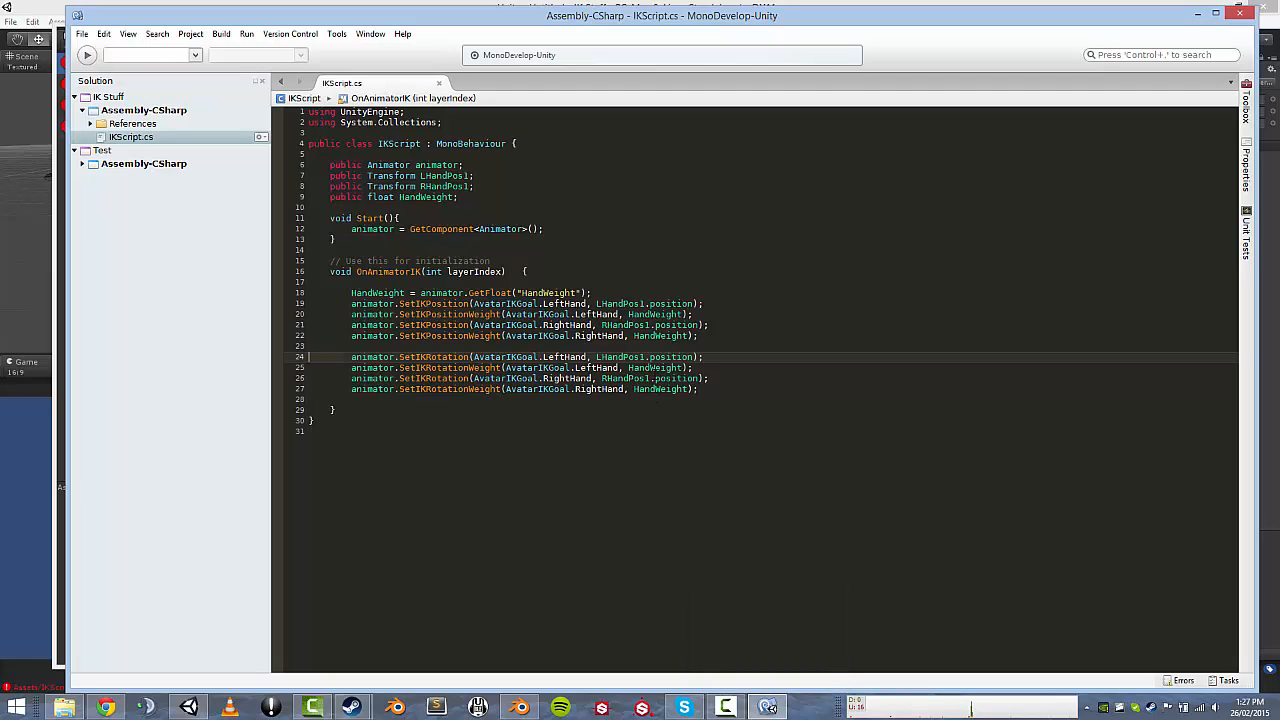
double_click(674, 356)
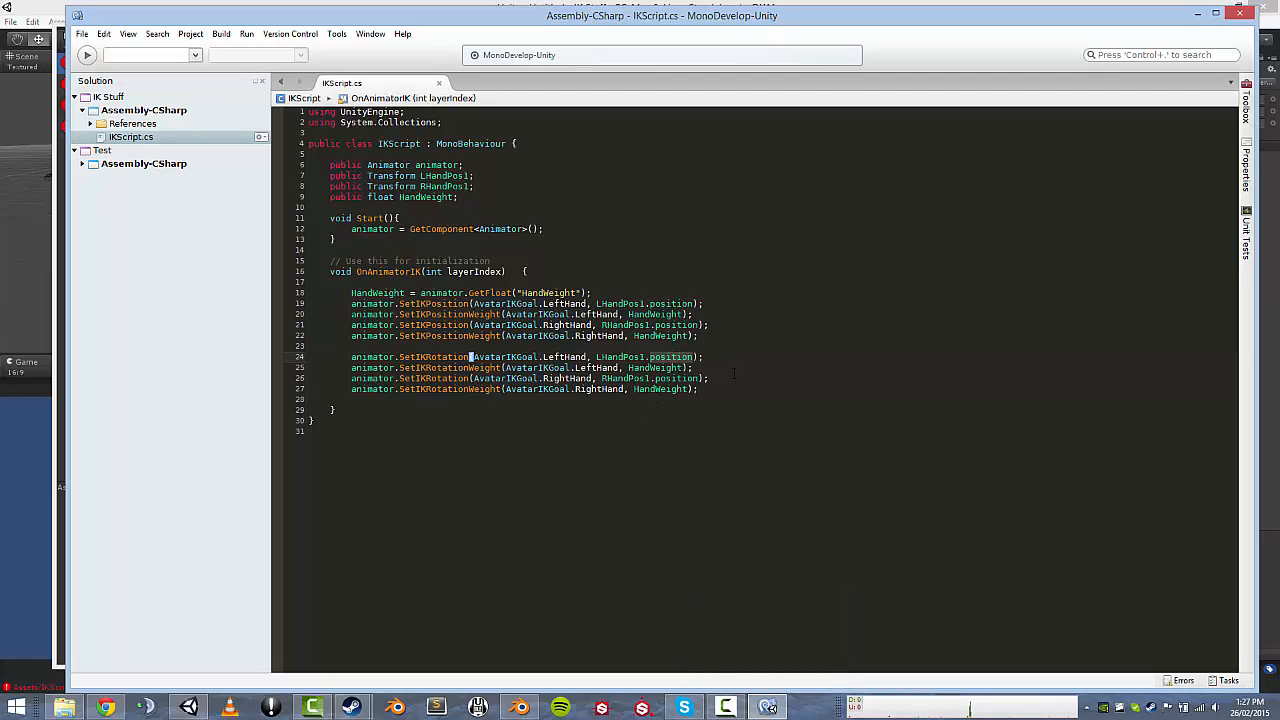
key(BackSpace)
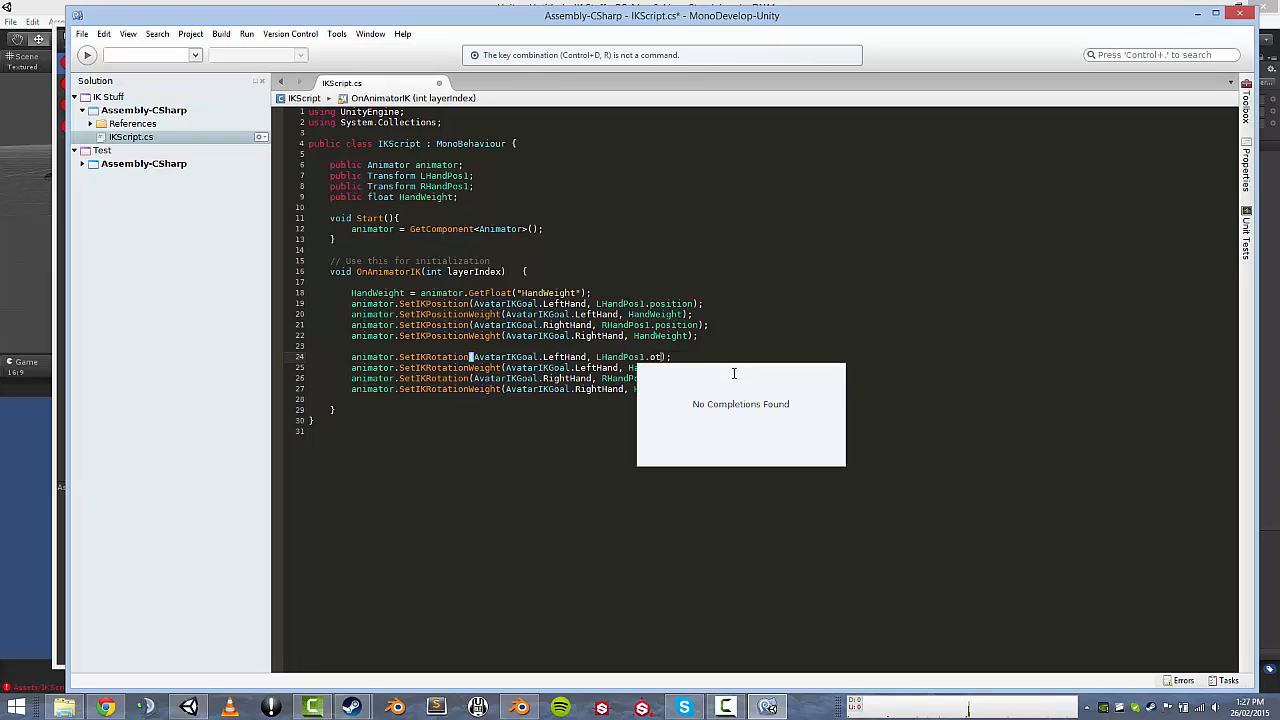
key(BackSpace)
text(.ro)
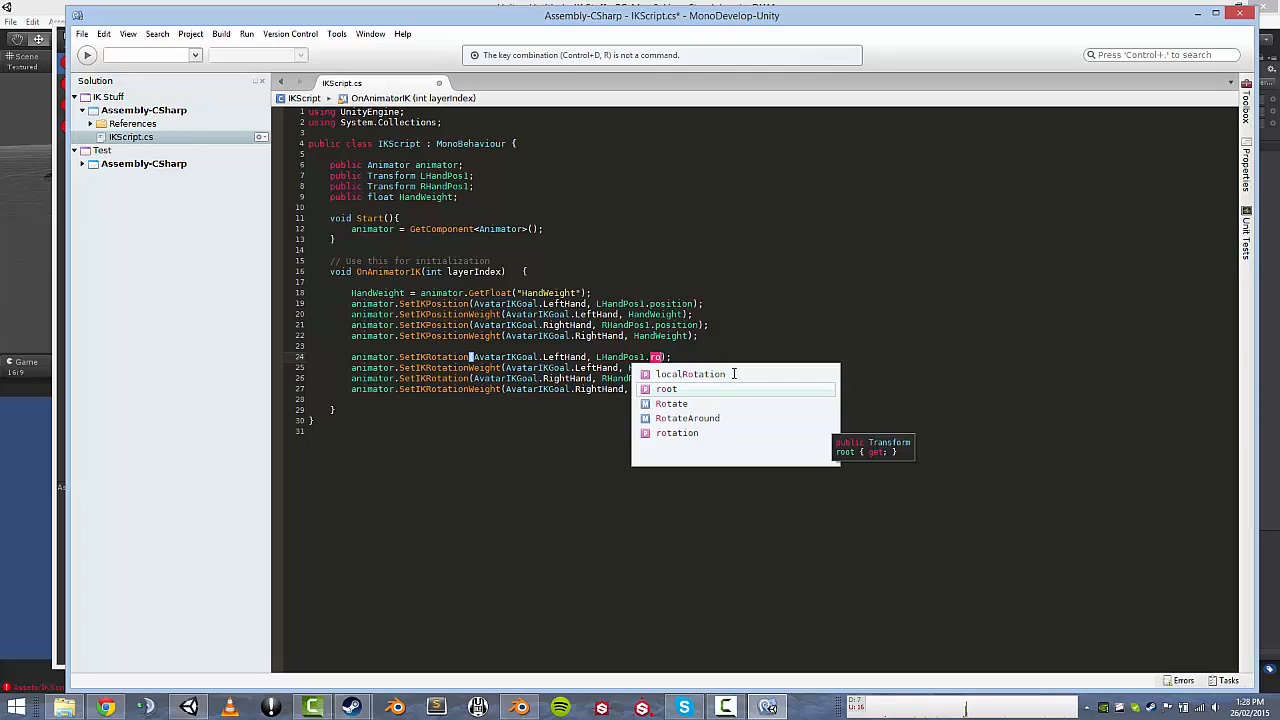
key(Down)
key(Down)
key(Down)
key(Return)
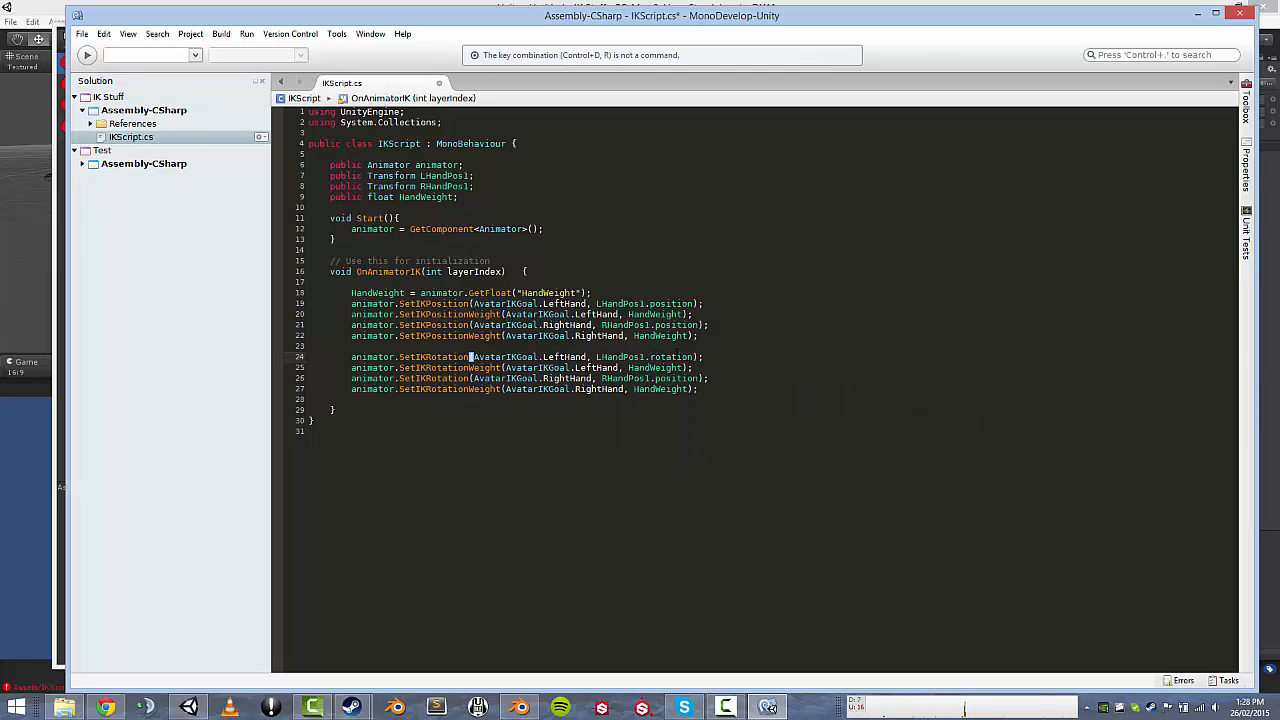
Make line 26 pass RHandPos1.rotation, save the script and return to Unity.
double_click(676, 357)
key(ctrl+c)
double_click(673, 379)
key(ctrl+v)
click(712, 389)
key(ctrl+s)
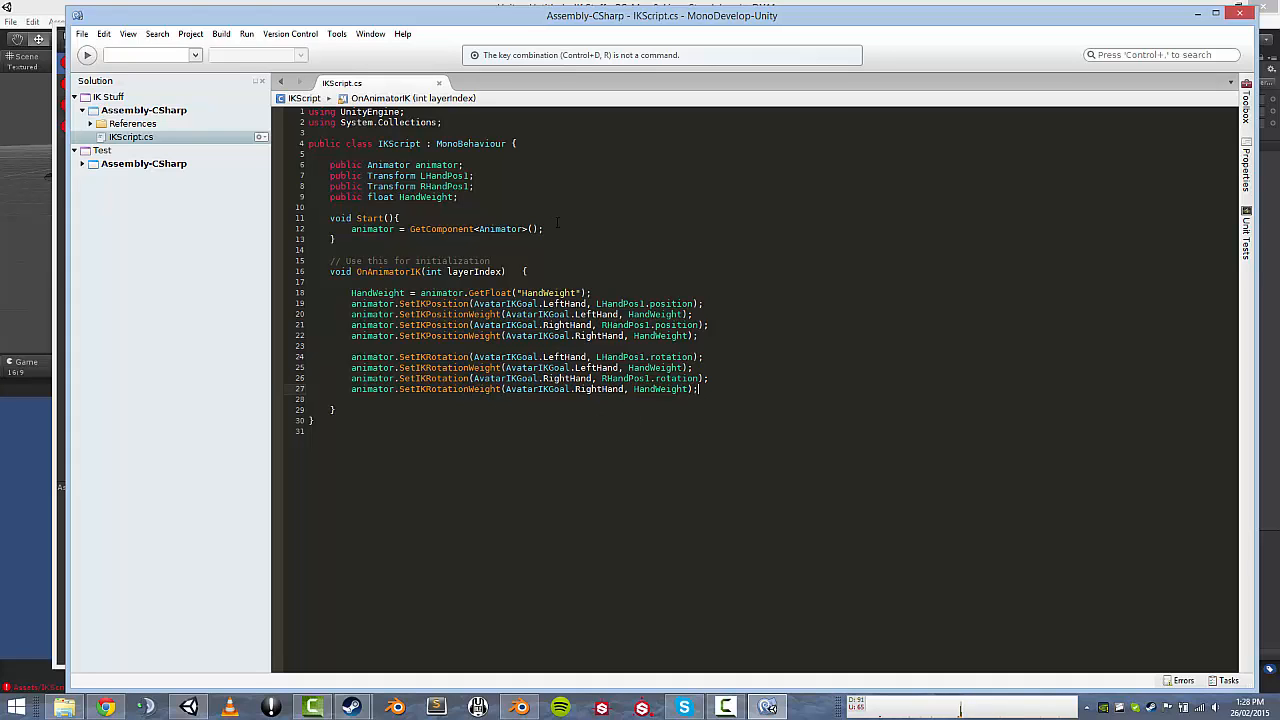
click(42, 250)
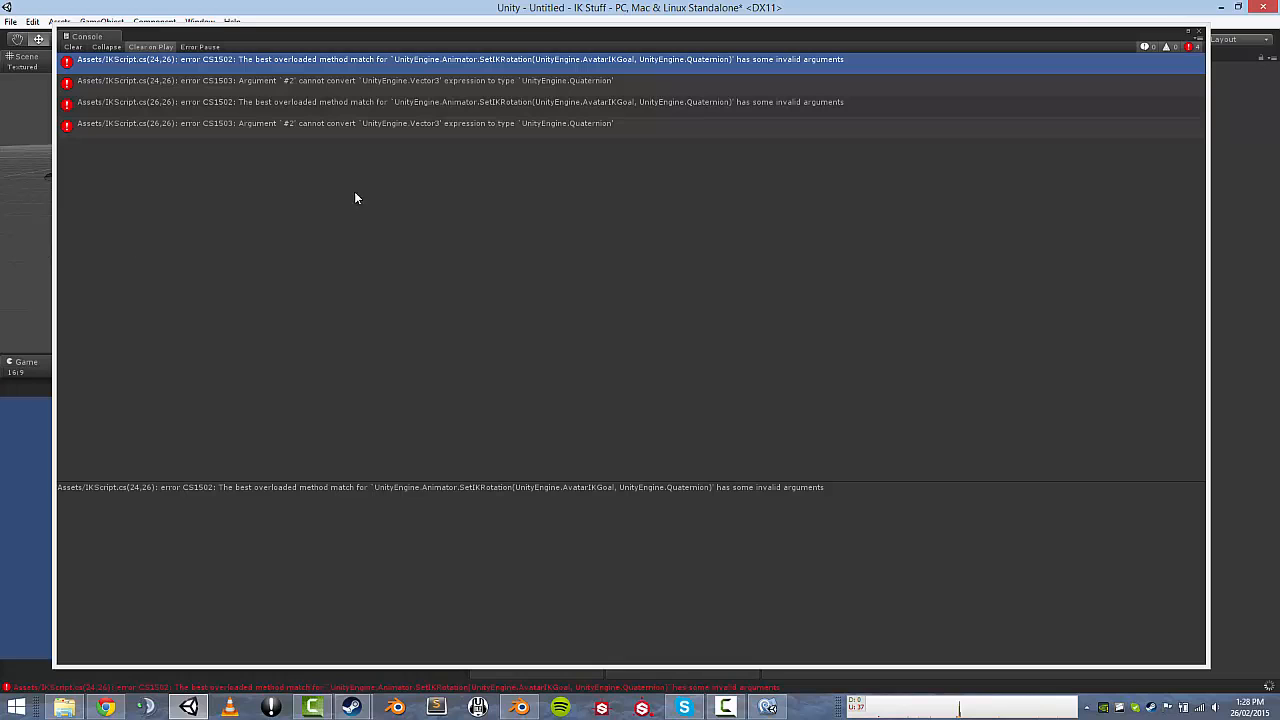
Close the Console and run a quick Play test of the hand IK.
click(1199, 31)
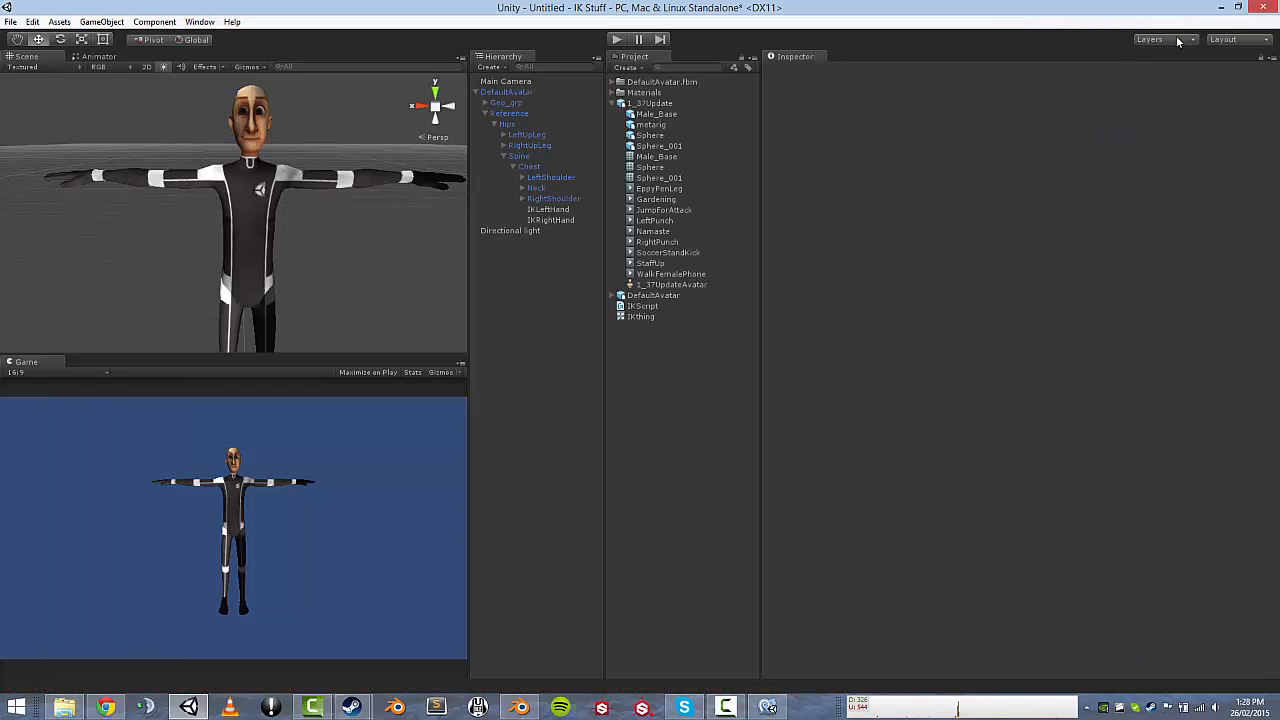
click(625, 40)
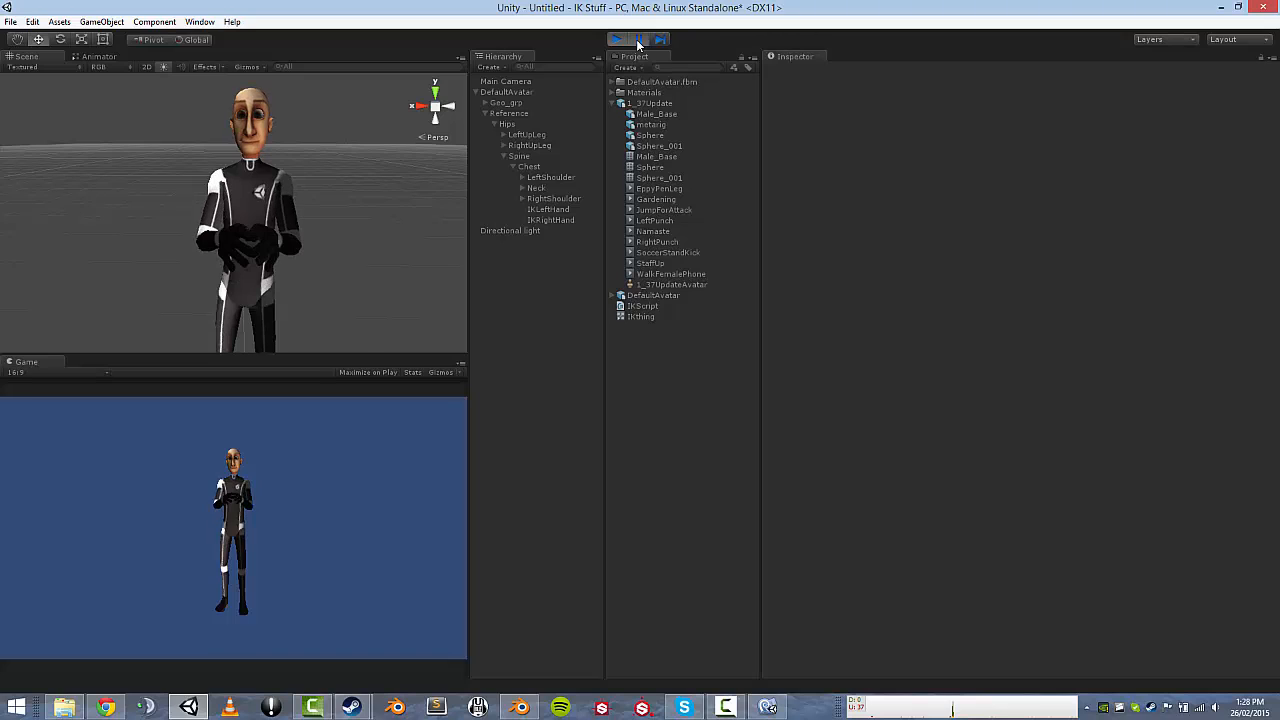
click(618, 40)
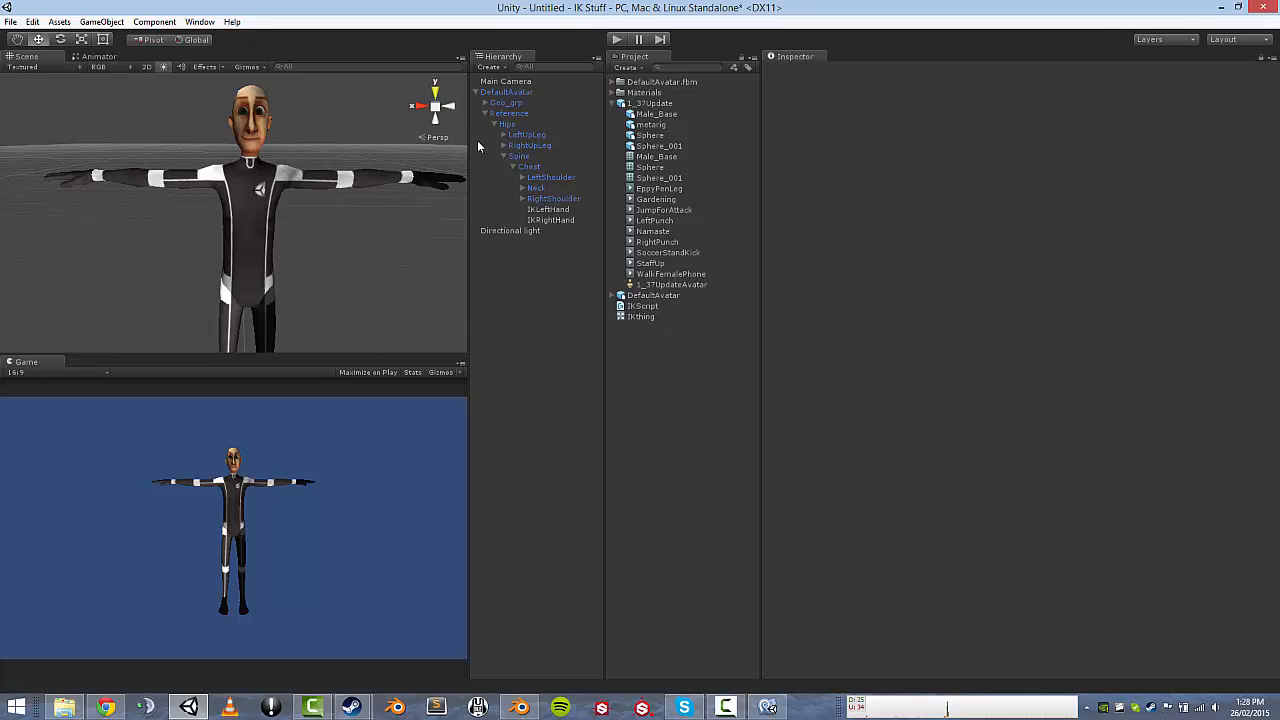
Rotate IKLeftHand to about -82.6 X and -92.9 Z, then play-test the pose.
click(558, 210)
key(e)
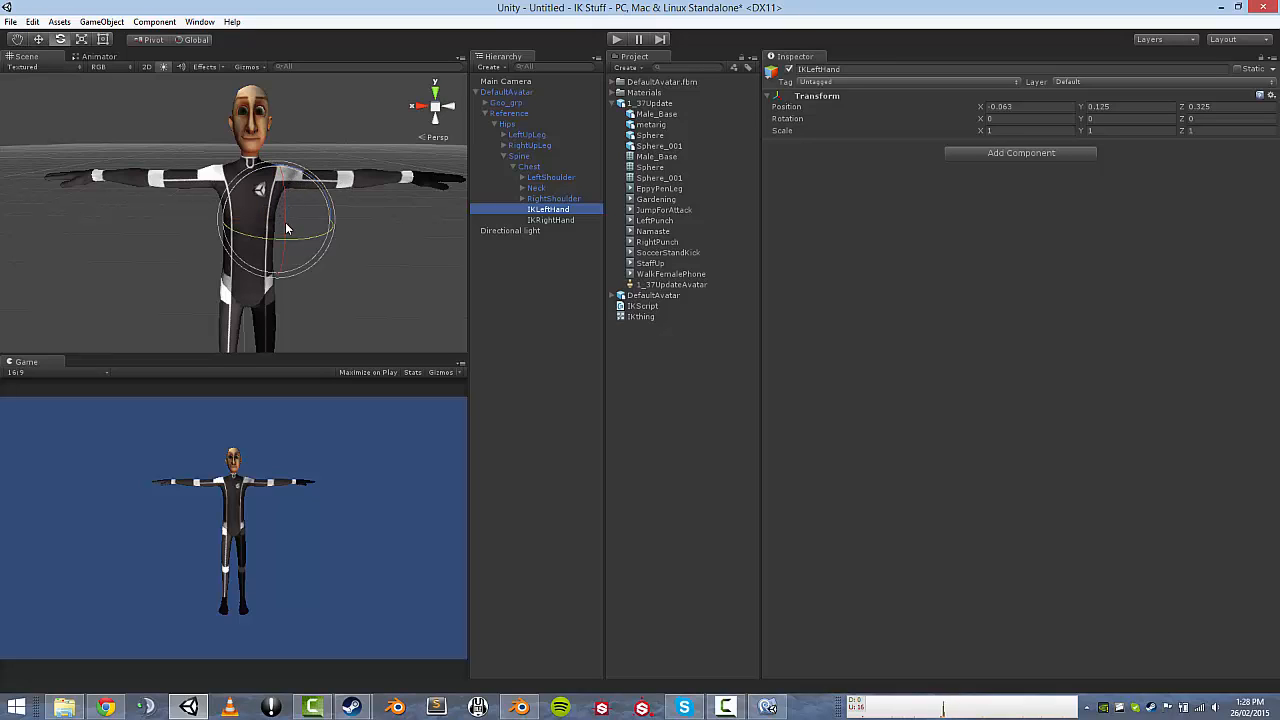
drag(284, 228, 265, 13)
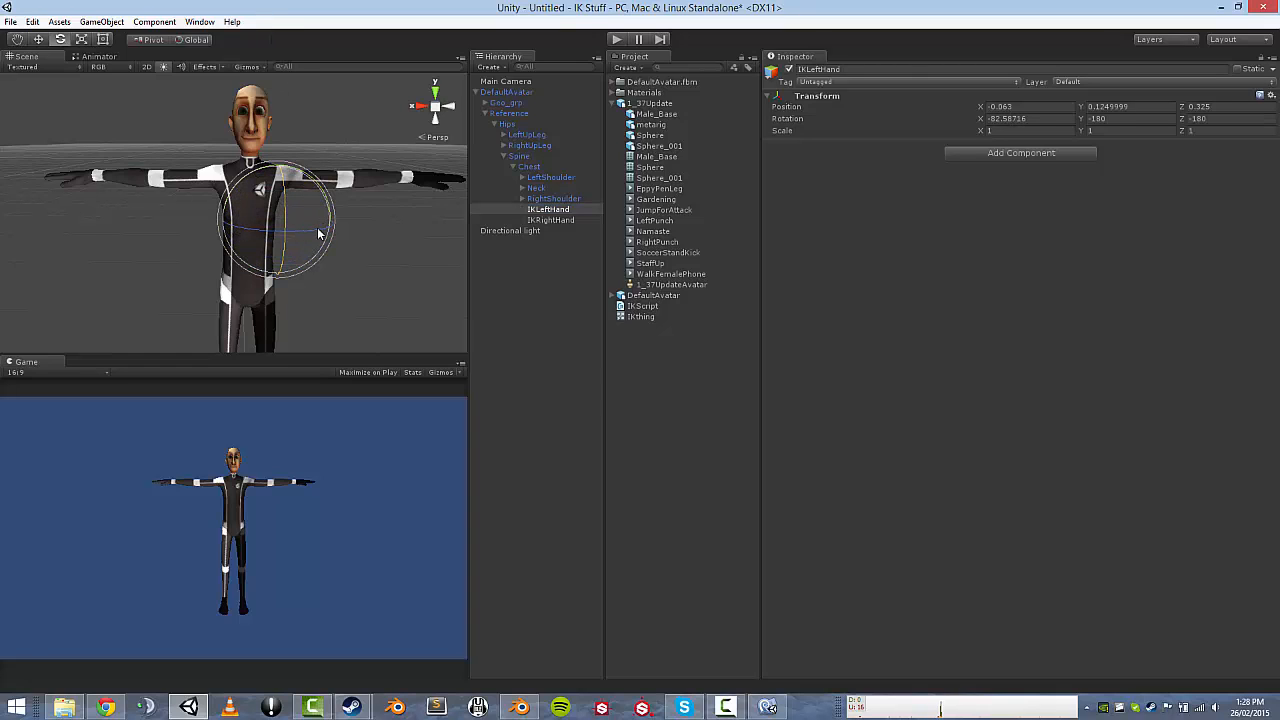
drag(319, 233, 243, 223)
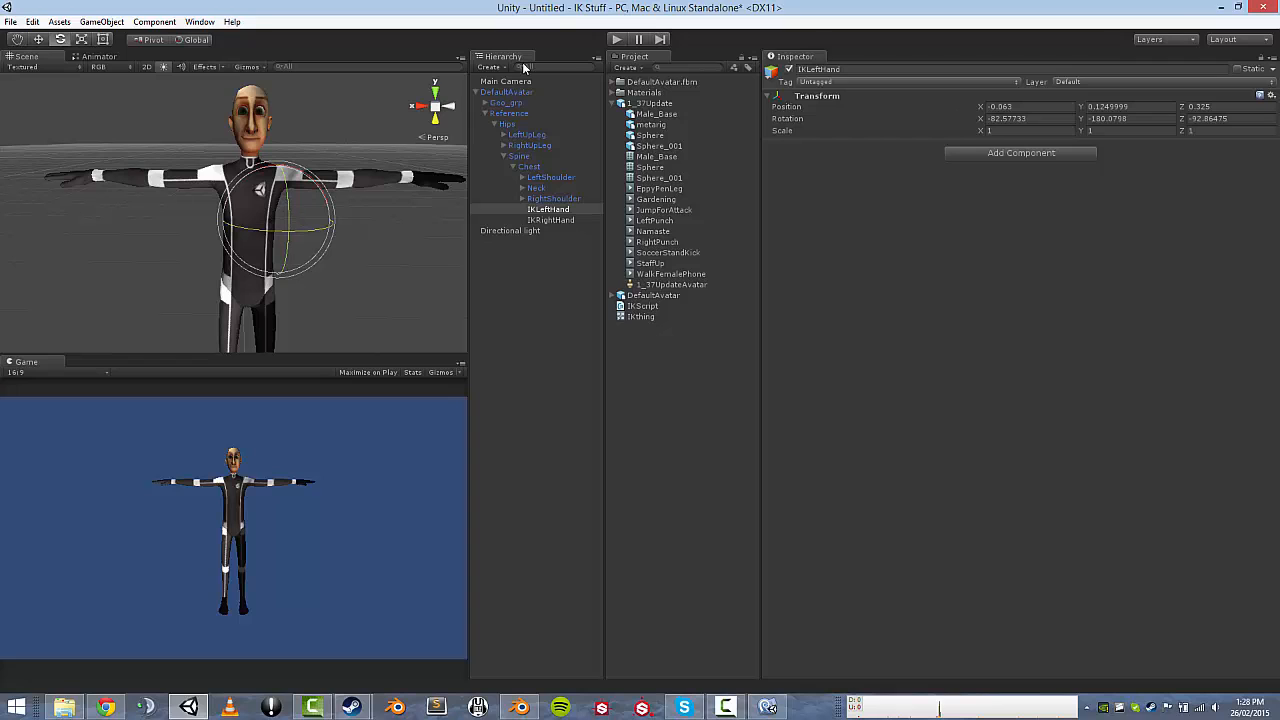
click(615, 40)
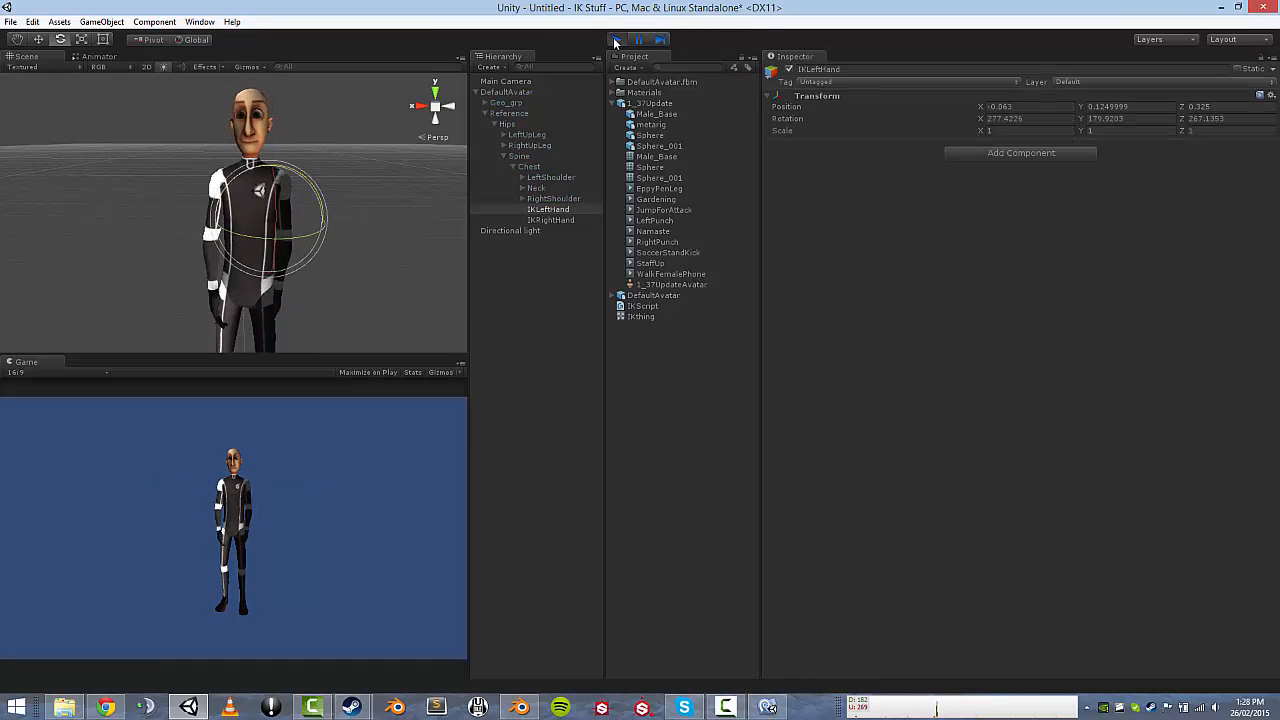
click(615, 40)
Tilt IKRightHand to about -90 X and turn it around Y, play-testing after each.
click(552, 220)
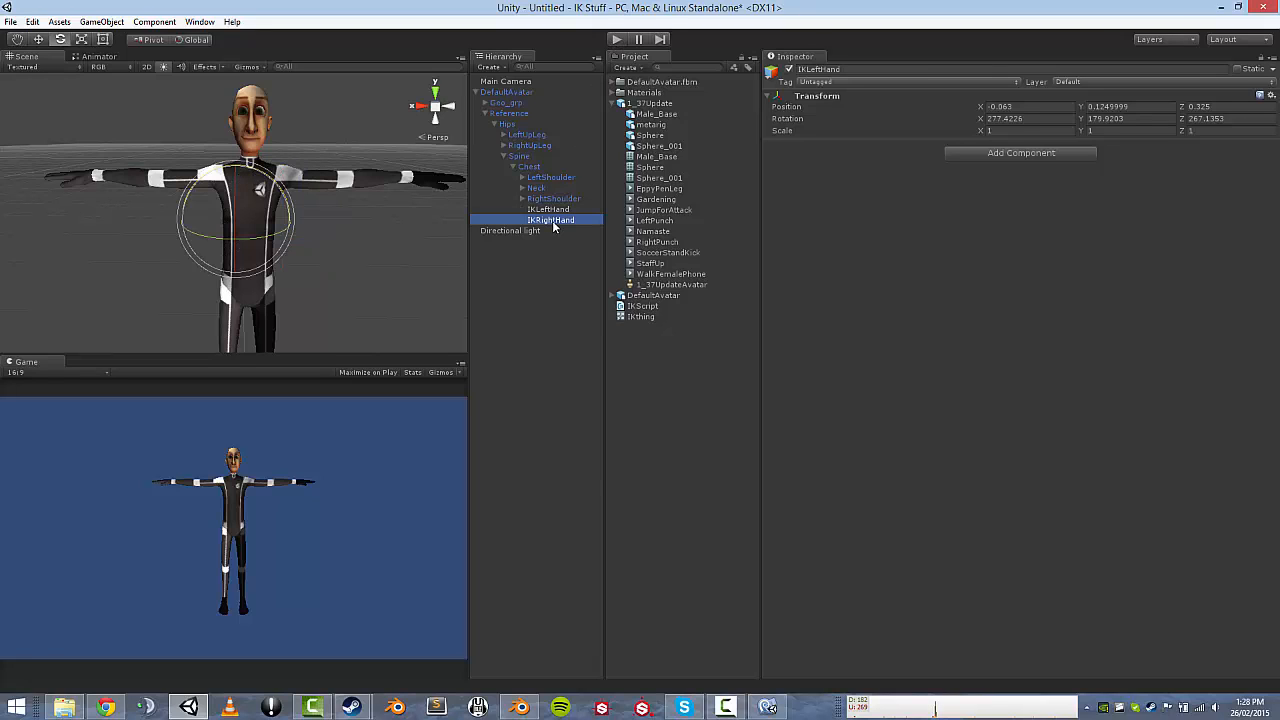
drag(236, 217, 293, 229)
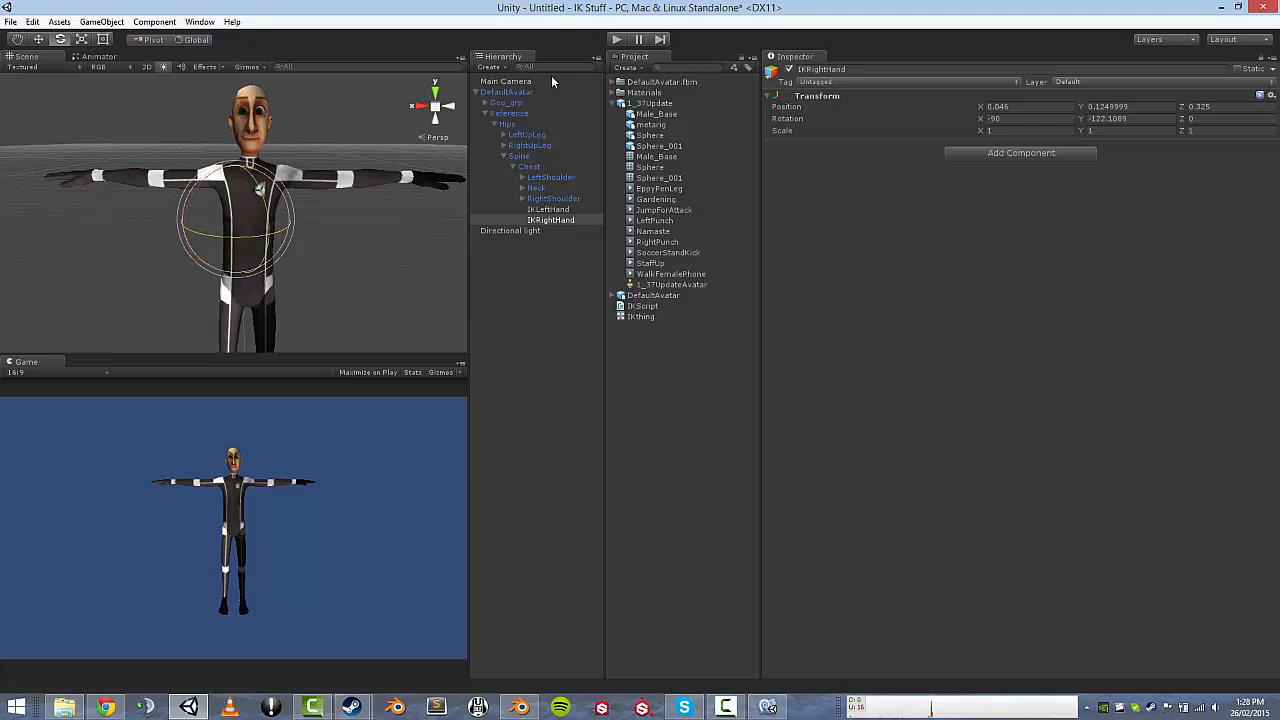
click(617, 40)
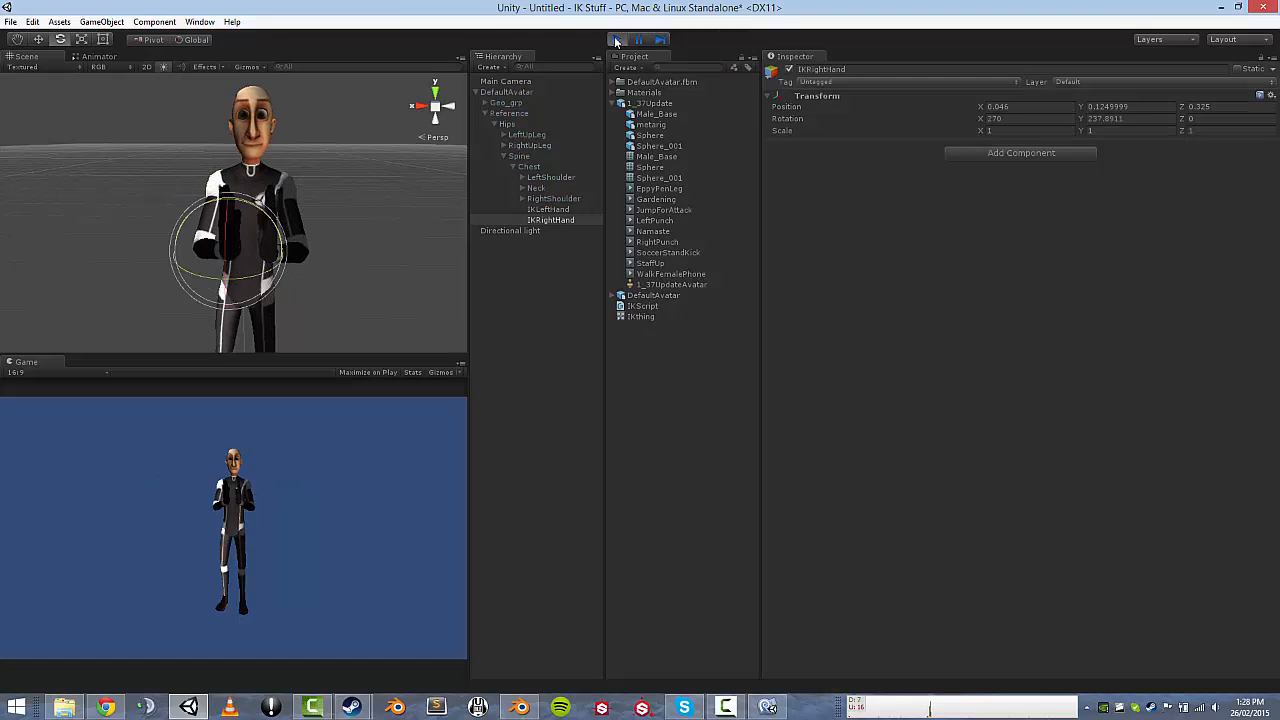
click(617, 40)
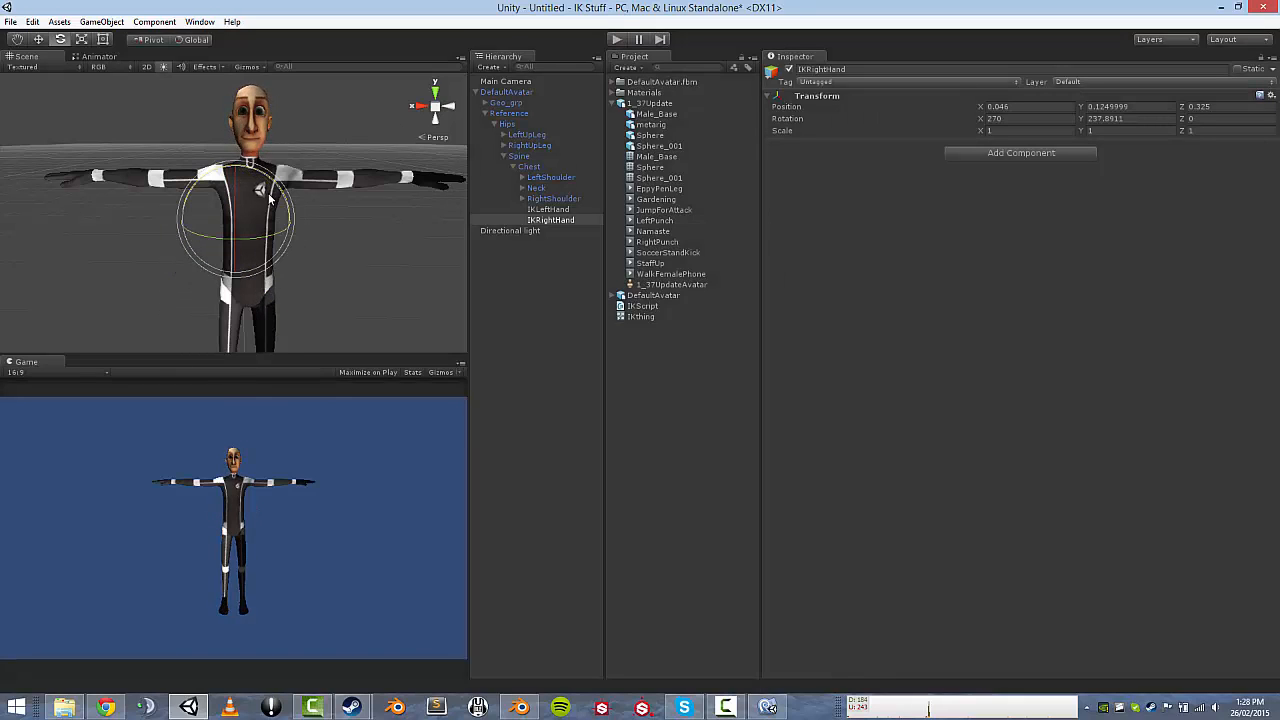
drag(218, 245, 185, 241)
click(617, 40)
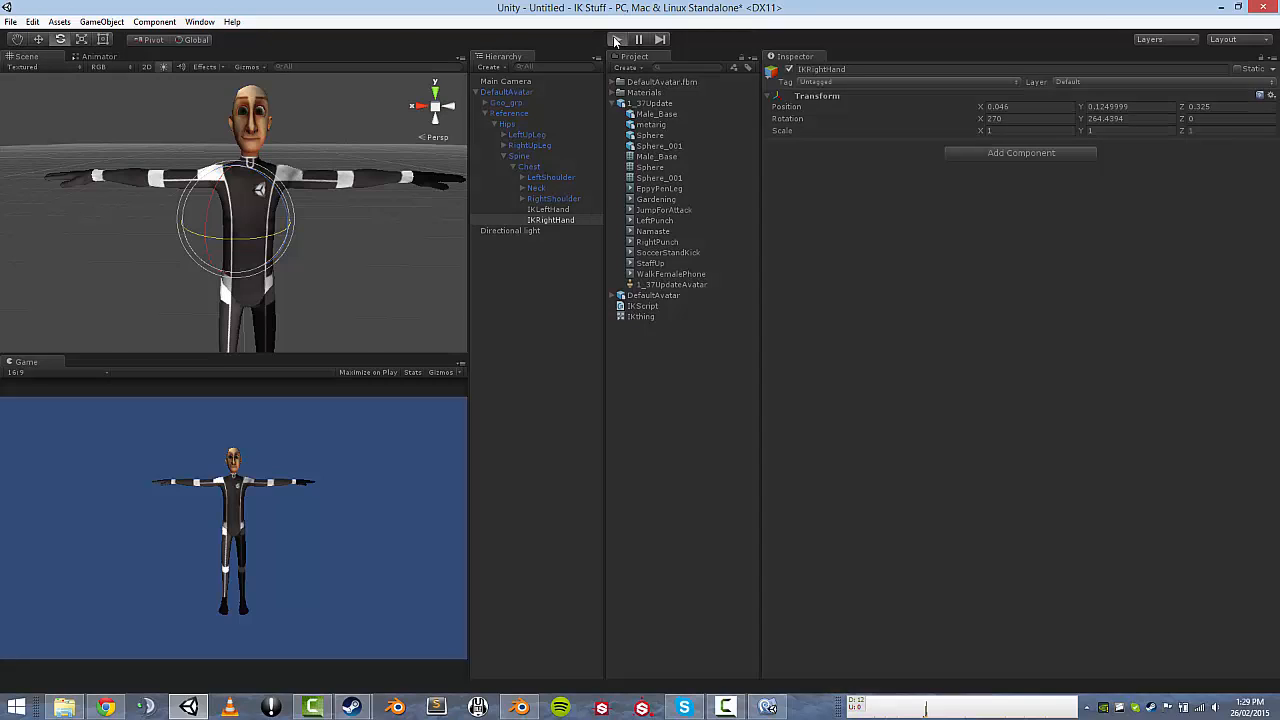
click(617, 40)
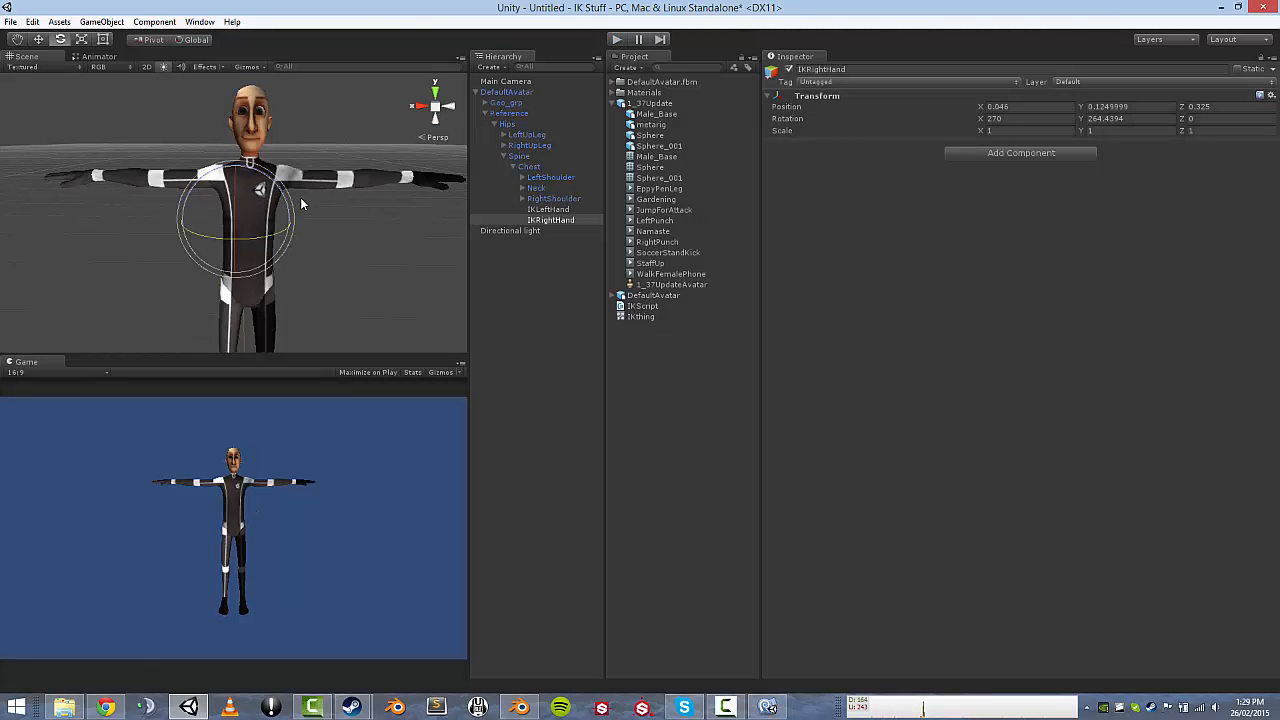
Move IKRightHand inward along X and play the scene to see the hands clasp.
key(r)
key(e)
key(w)
drag(185, 221, 215, 224)
click(545, 210)
click(615, 39)
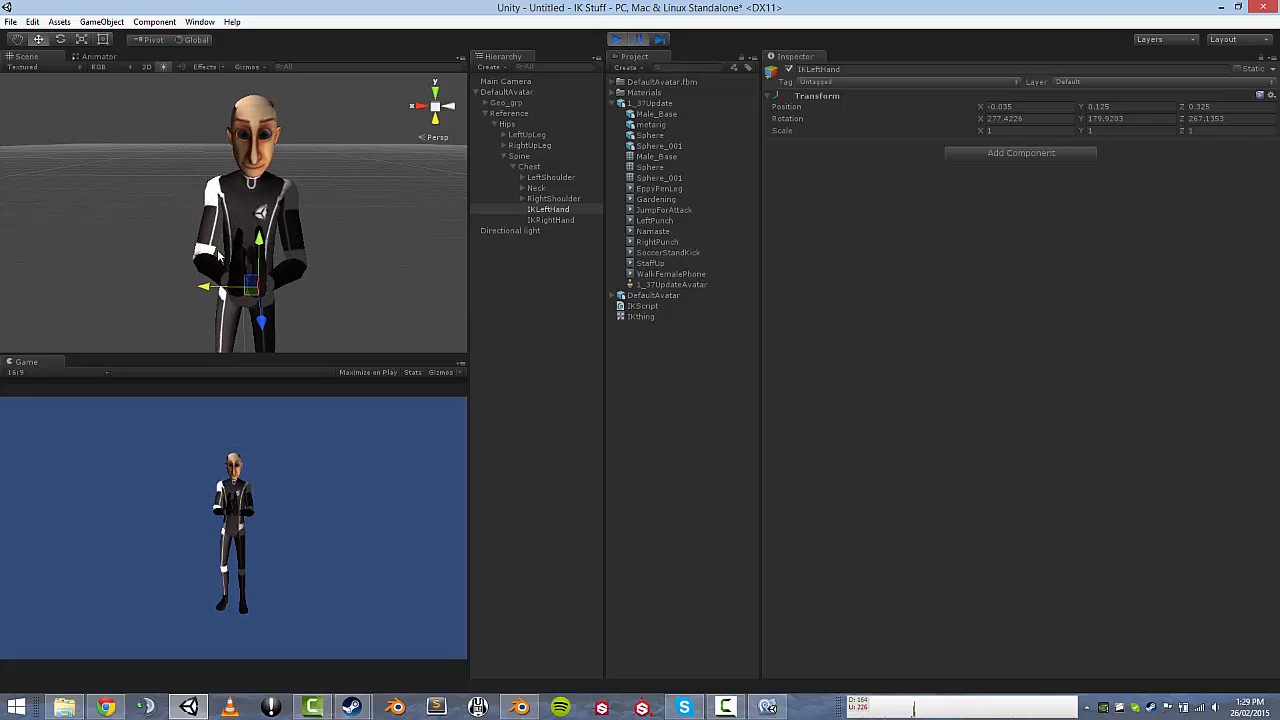
Rotate IKRightHand to about X 273.95, Y 245.61, Z 20.15.
click(550, 219)
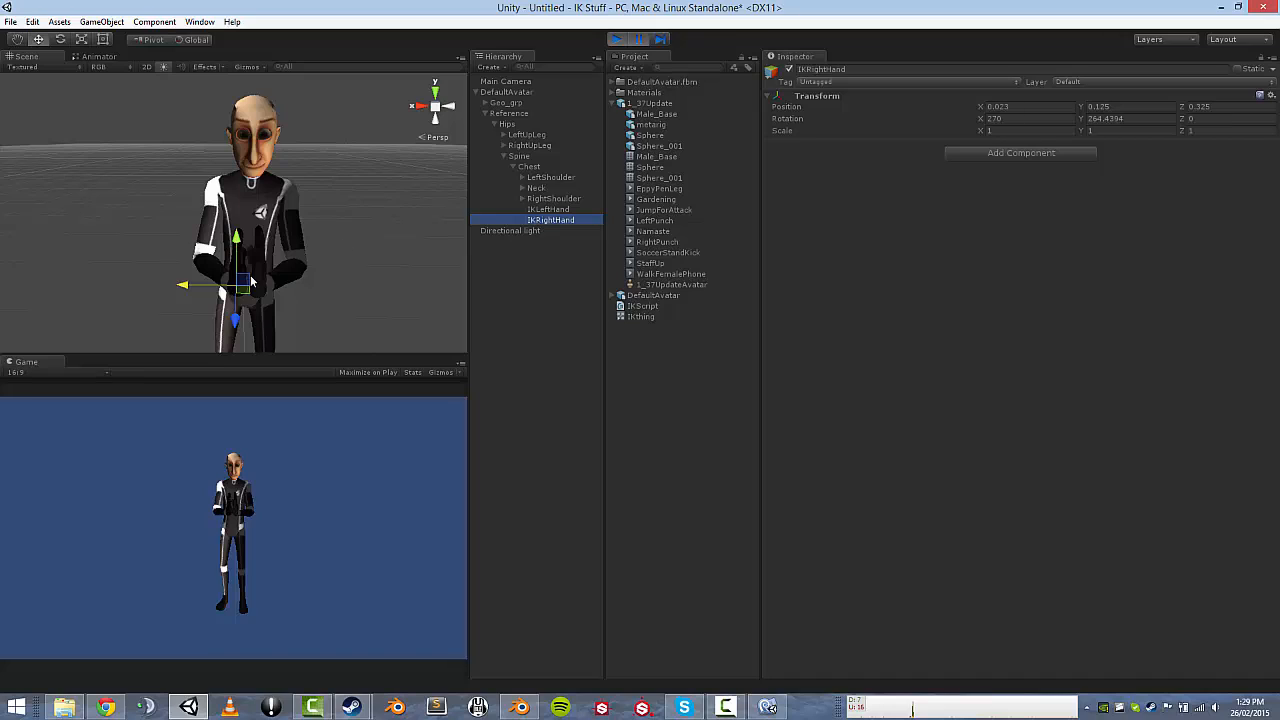
key(e)
drag(265, 250, 267, 250)
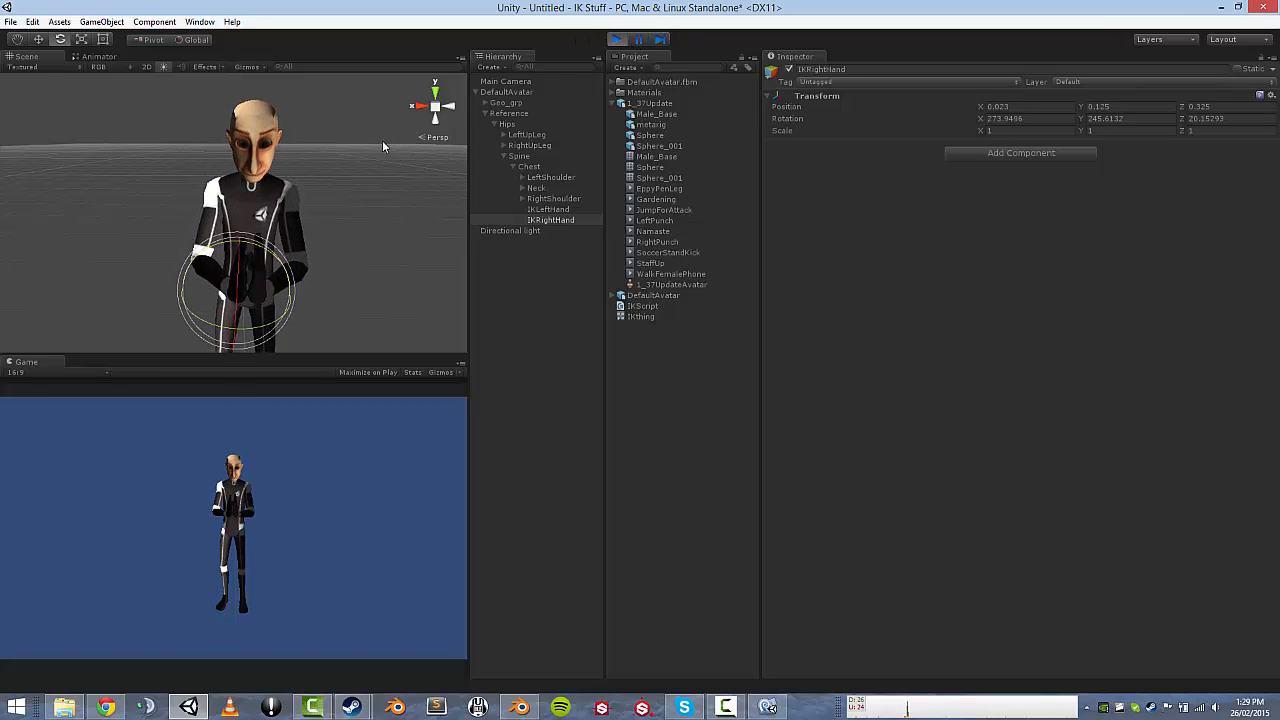
click(512, 270)
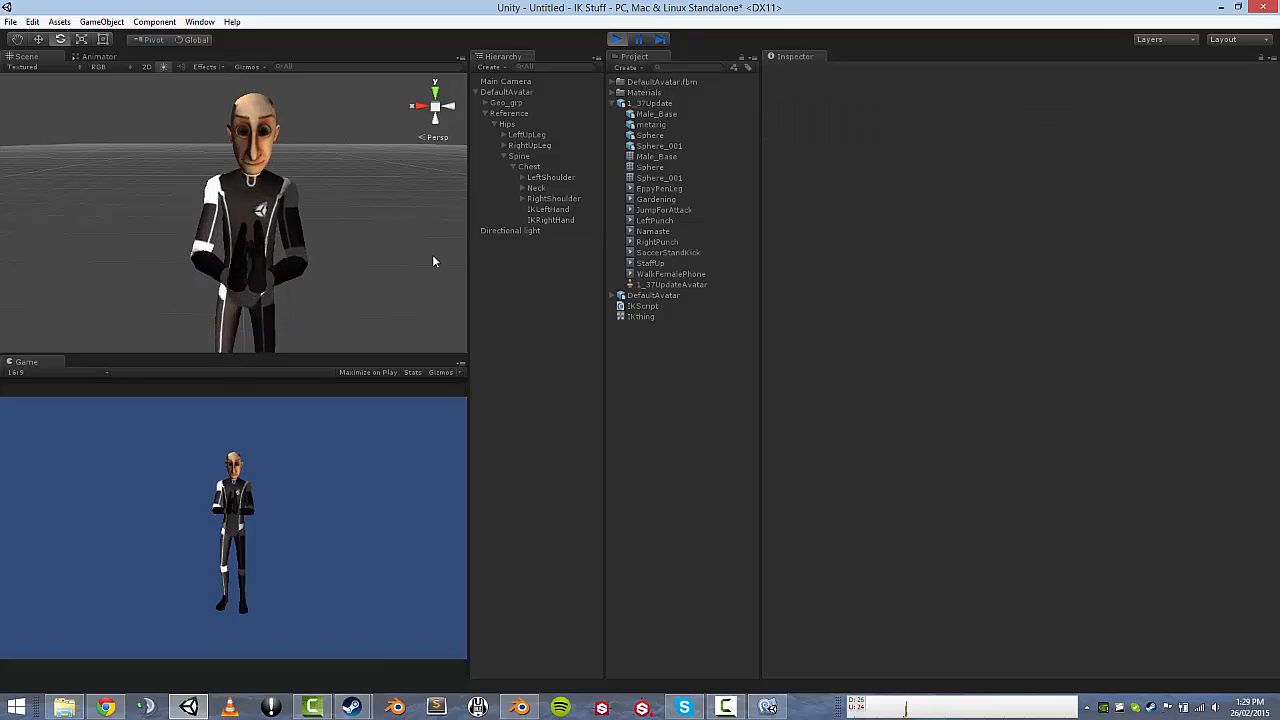
alt+drag(185, 168, 71, 185)
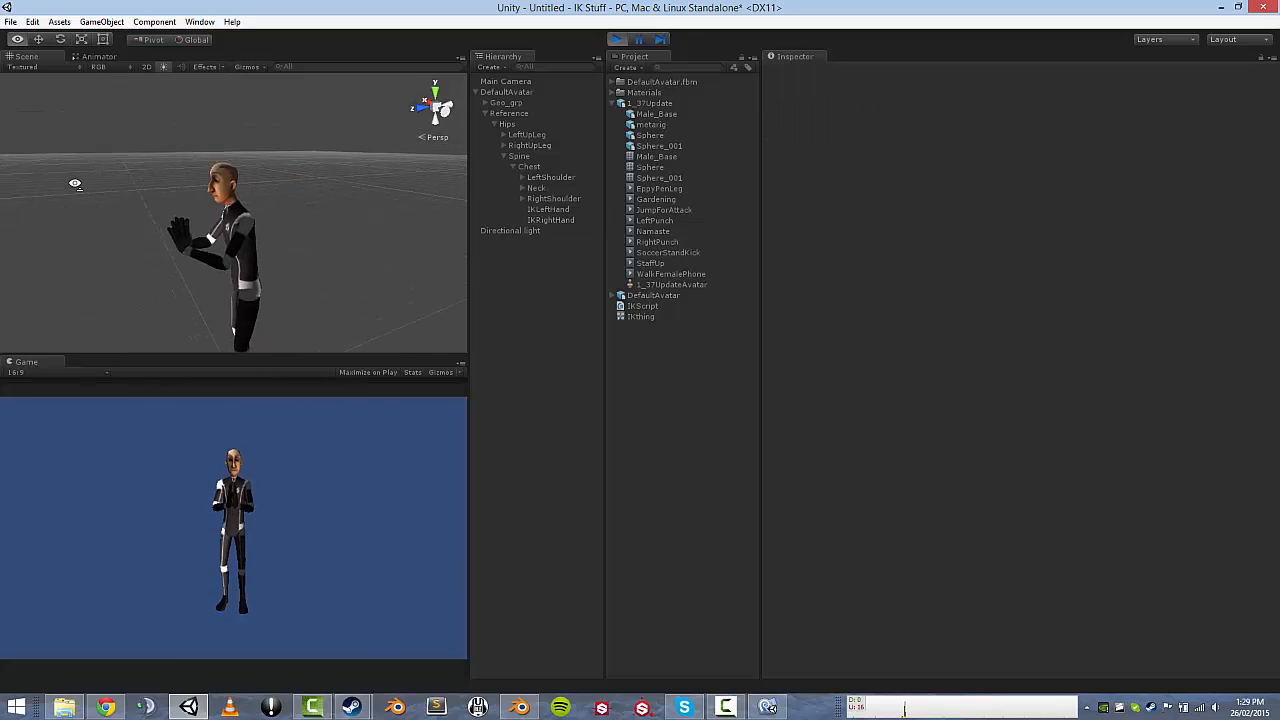
key(w)
right_drag(64, 183, 43, 192)
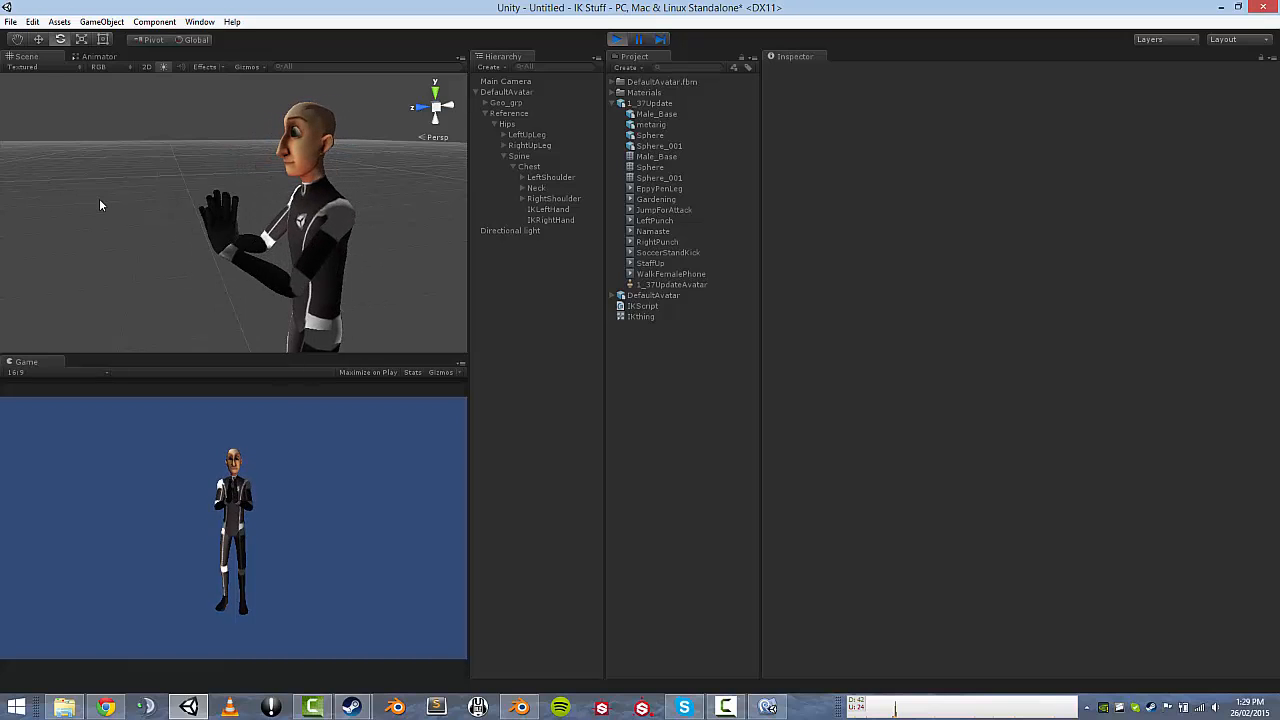
alt+drag(157, 197, 446, 156)
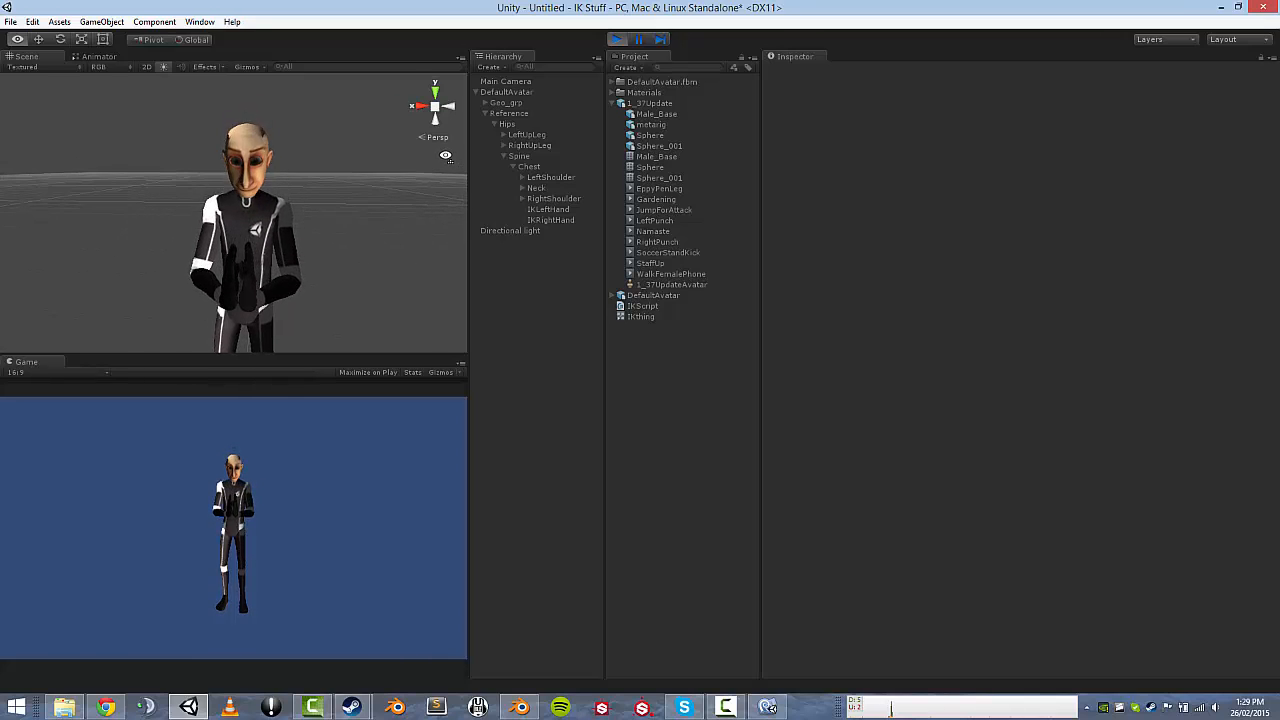
In Chrome, go from the Inverse Kinematics page to proportionalstudios.com's Props Animations Queue page.
click(104, 708)
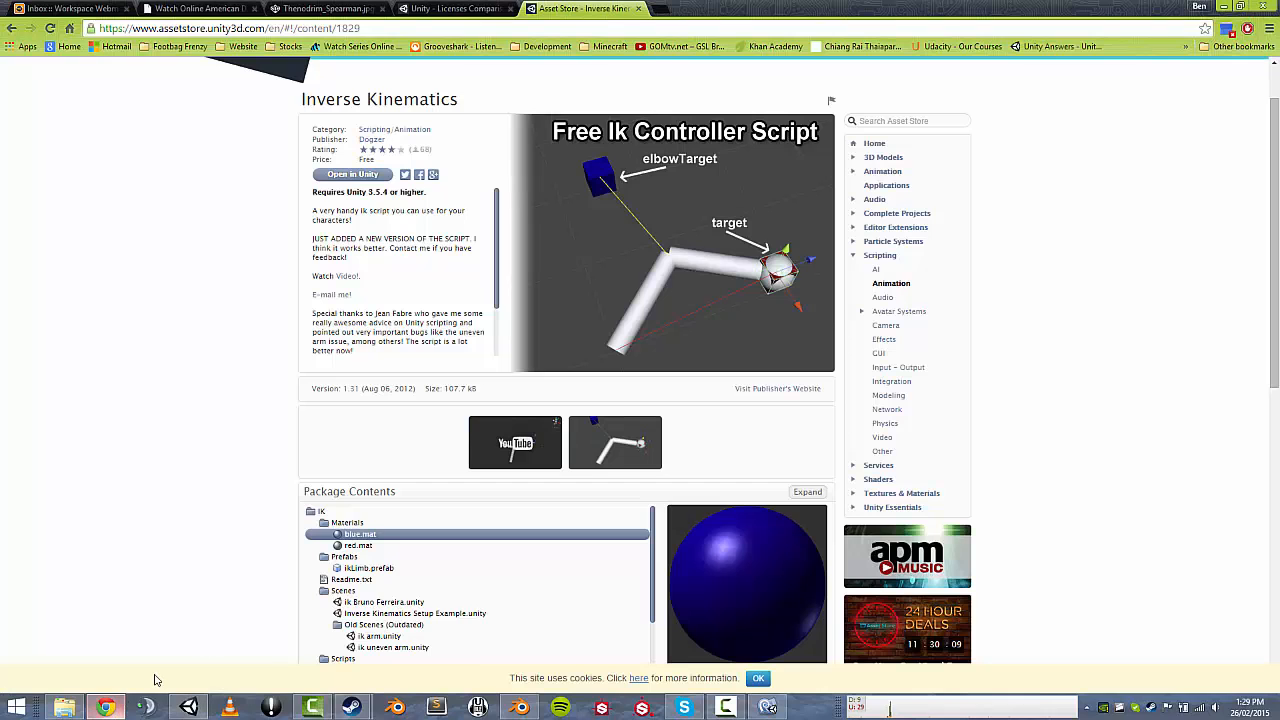
click(622, 30)
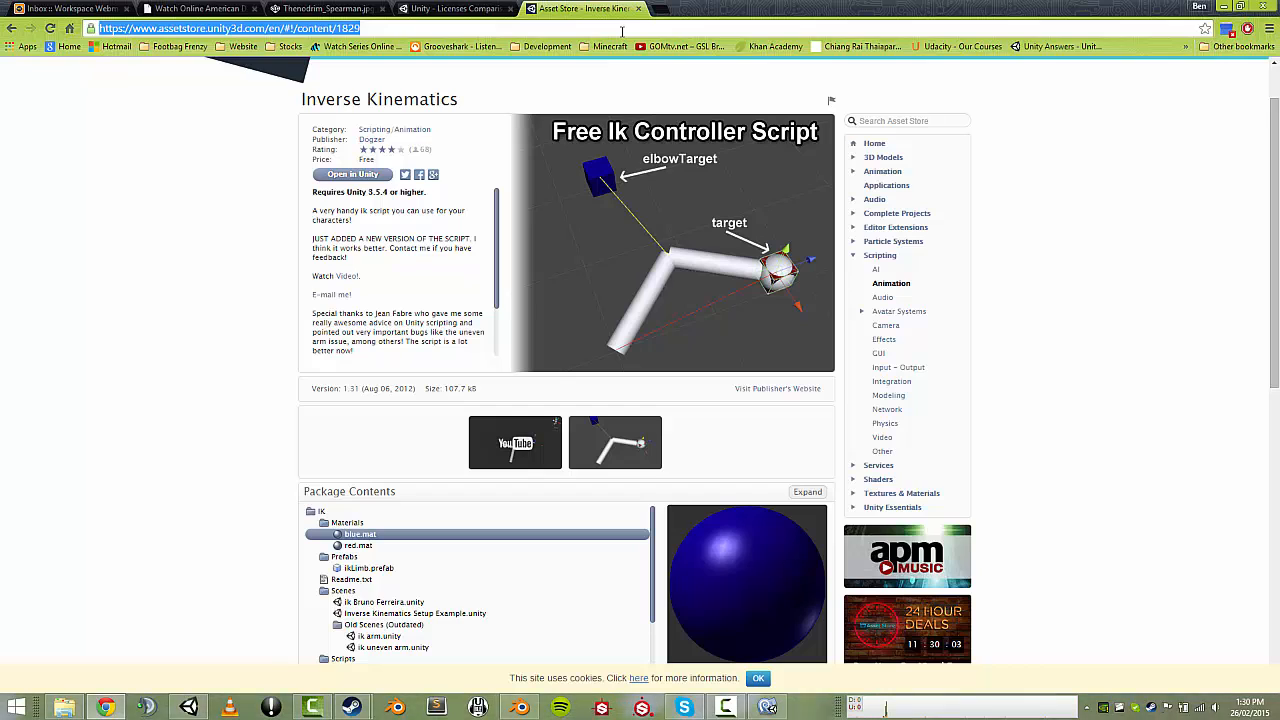
text(p)
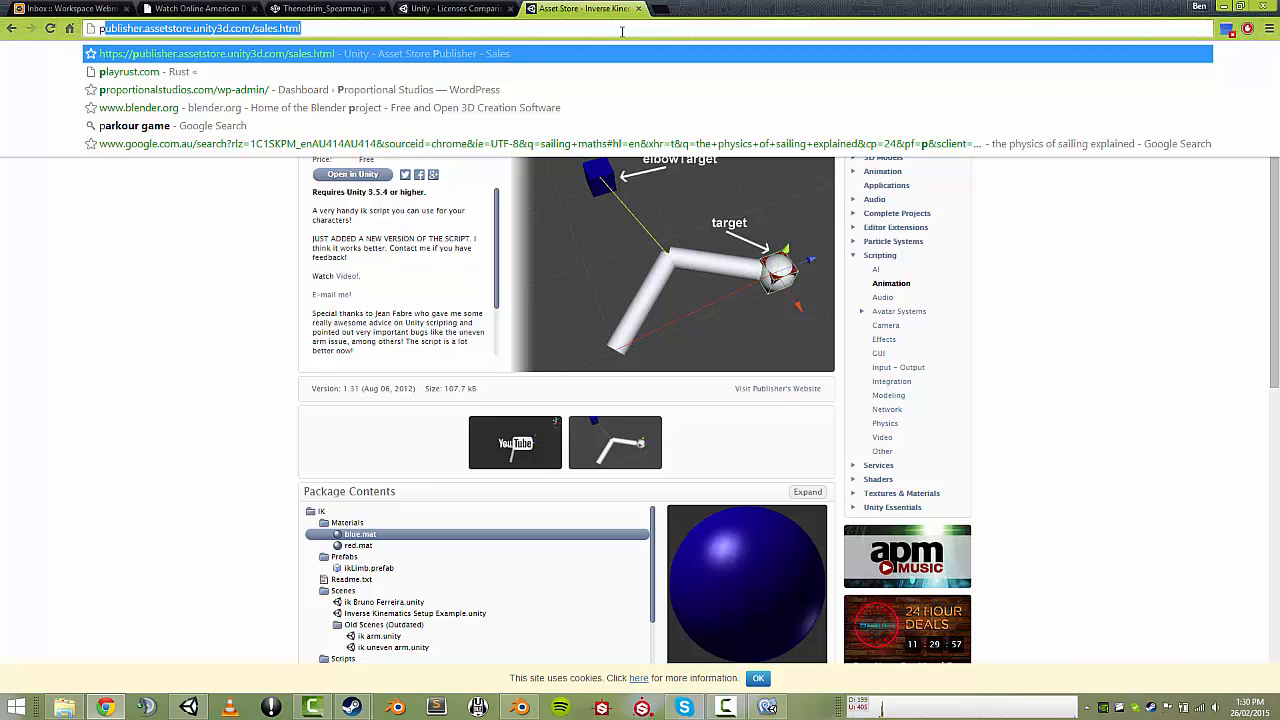
text(rop)
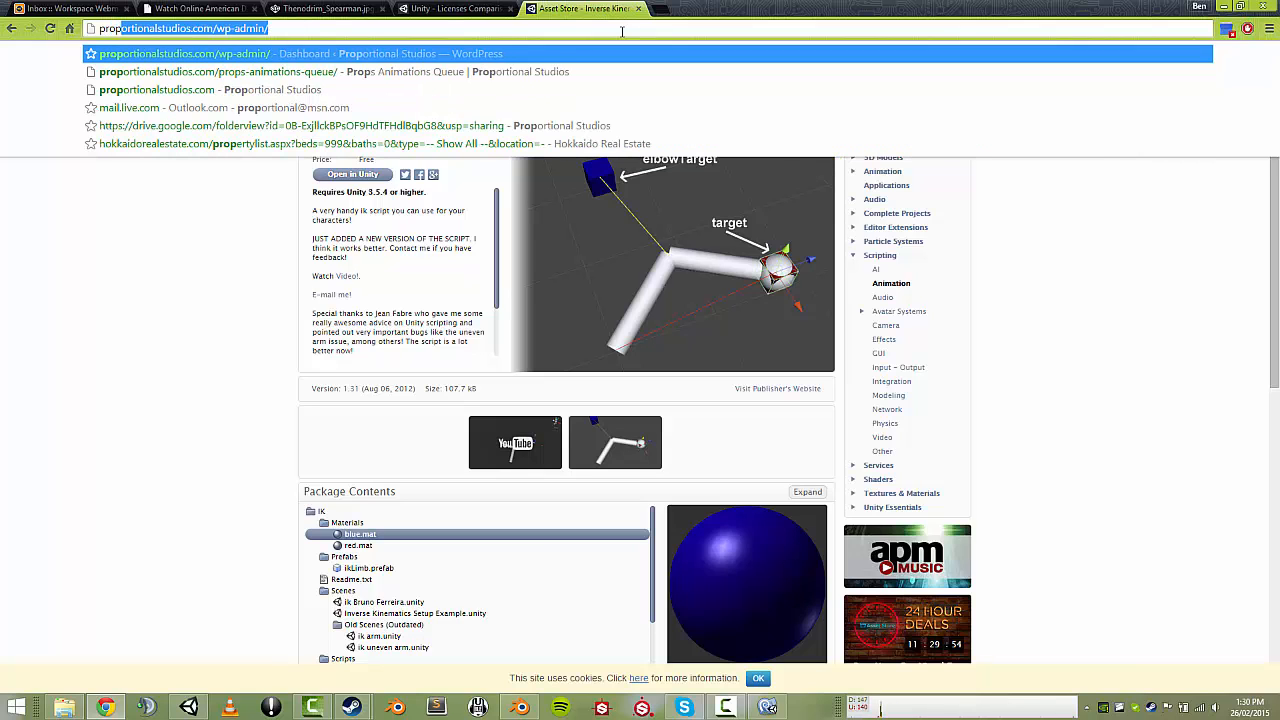
key(Down)
key(Return)
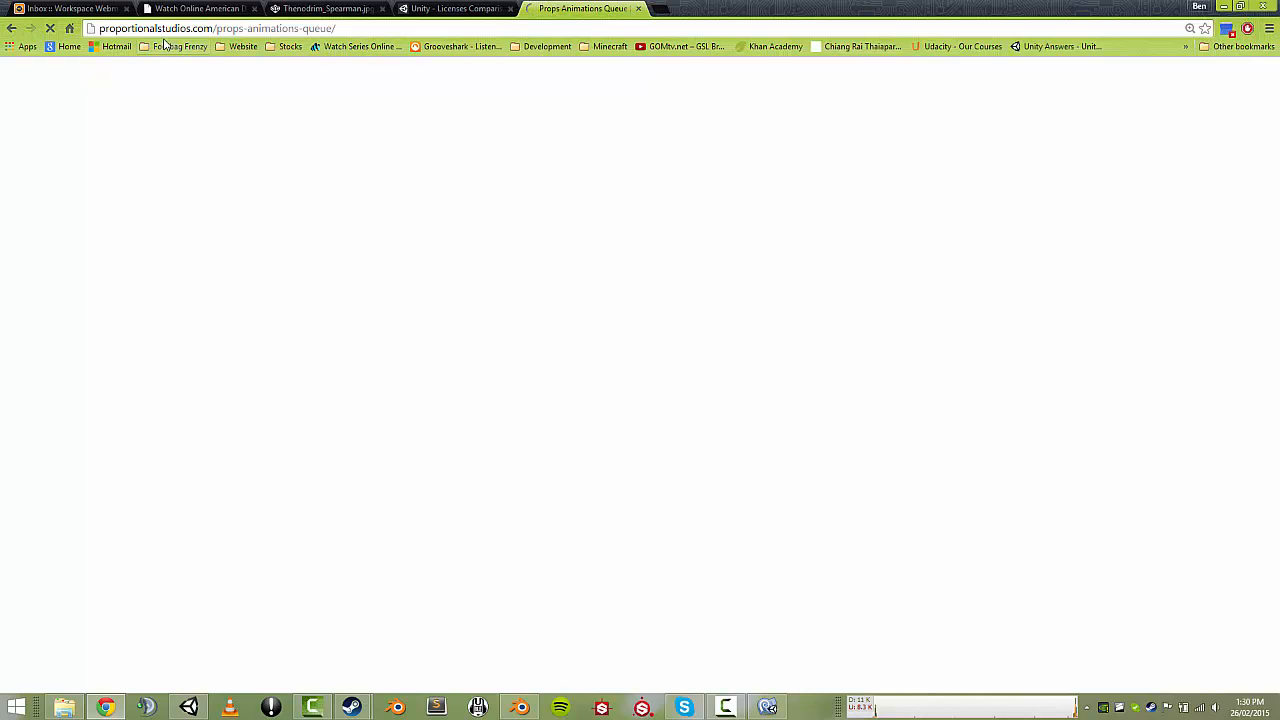
Close the extra browser tab and scroll down the Props Animations Queue page.
drag(131, 30, 290, 31)
click(290, 30)
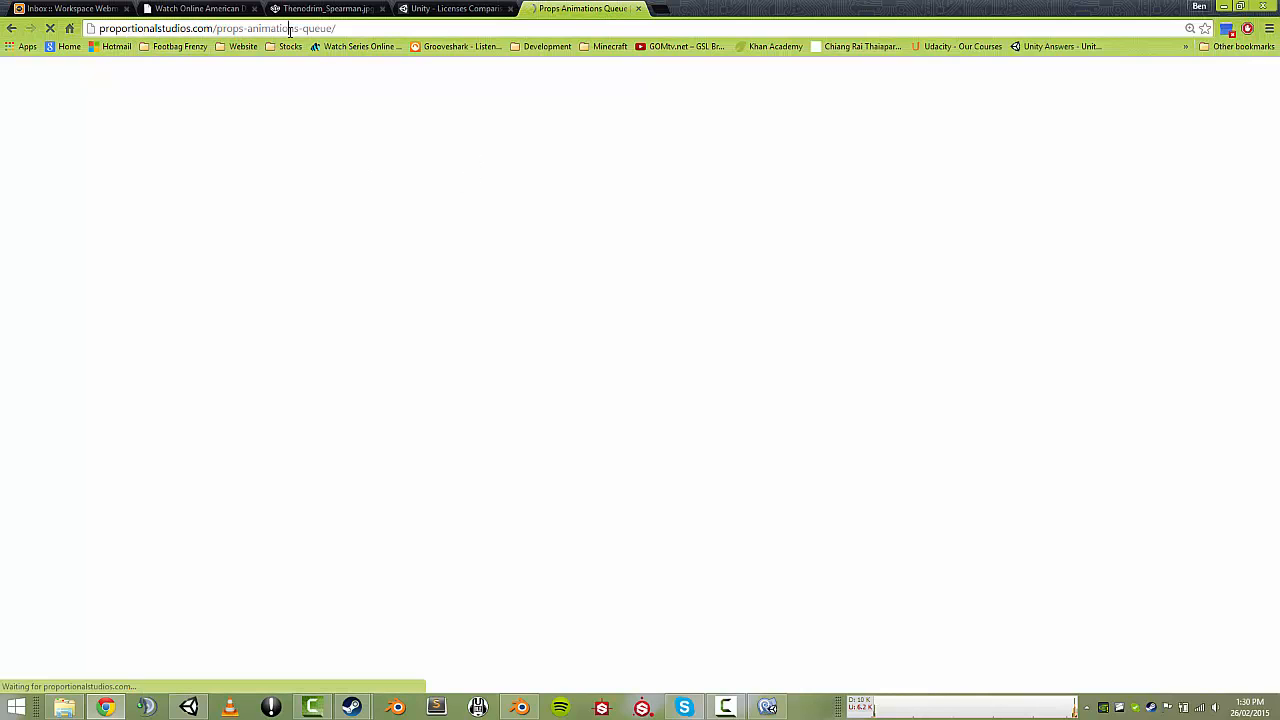
click(348, 27)
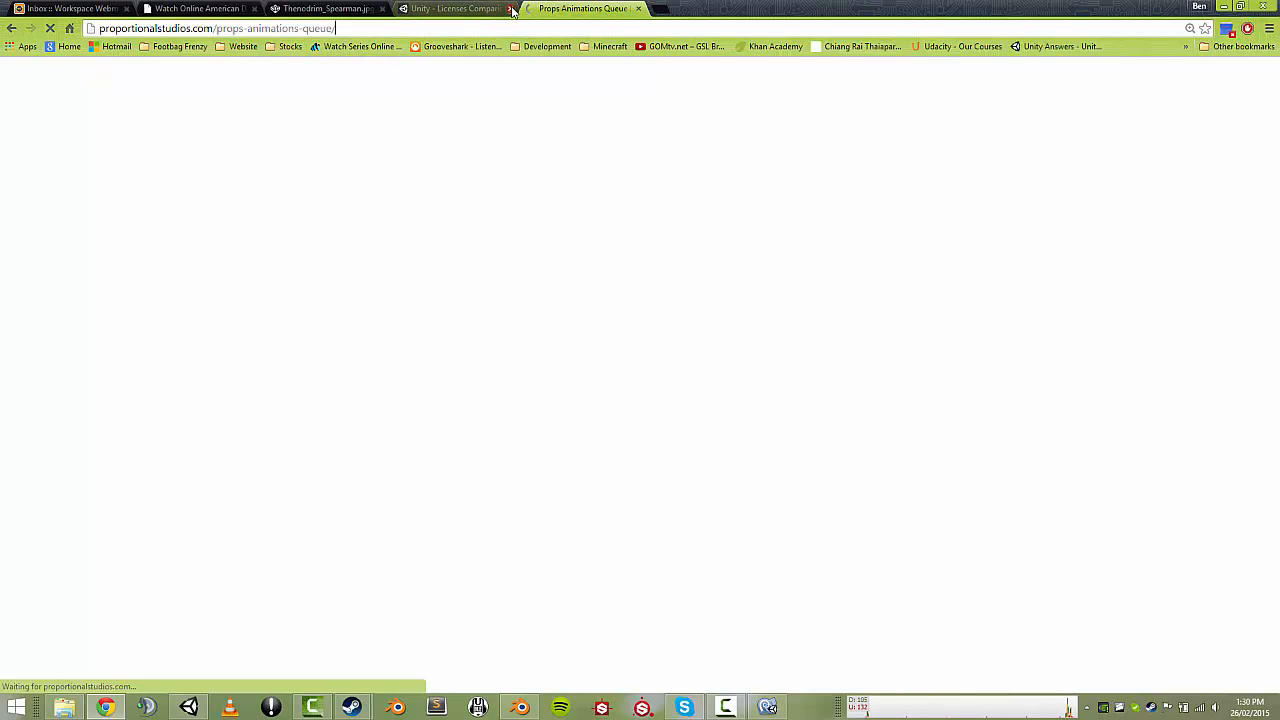
click(255, 9)
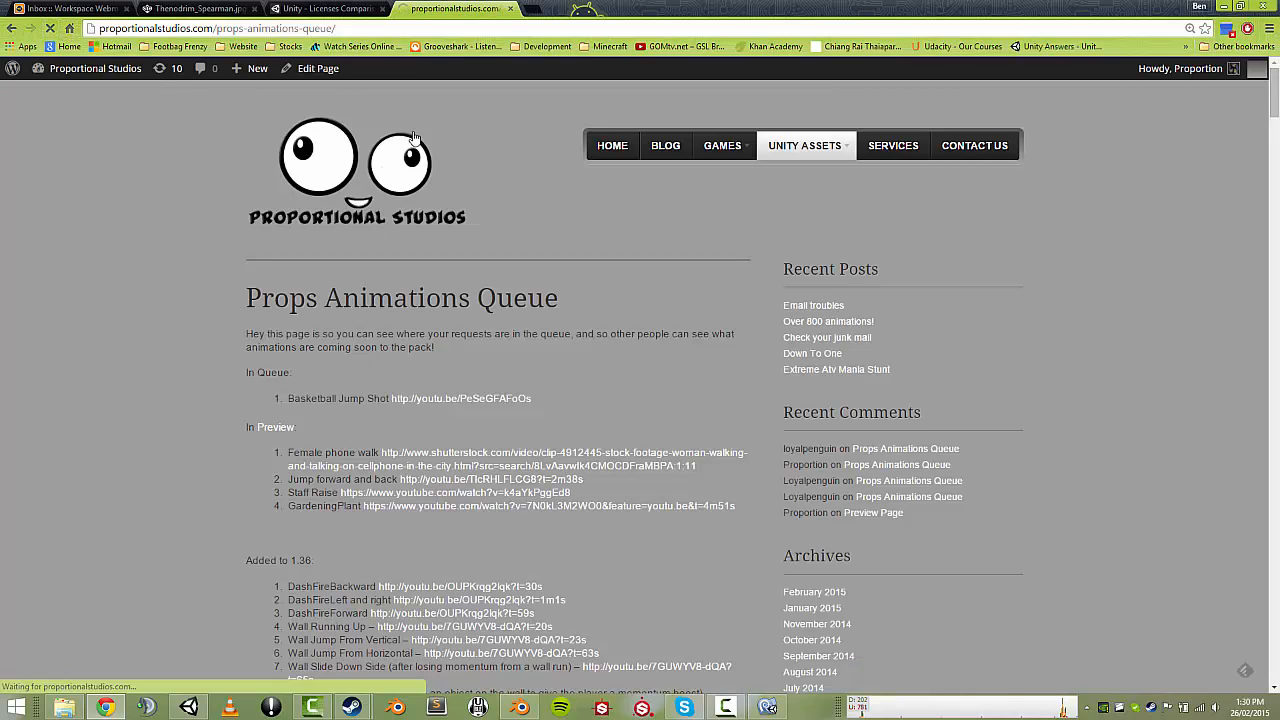
scroll(737, 240, down, 8)
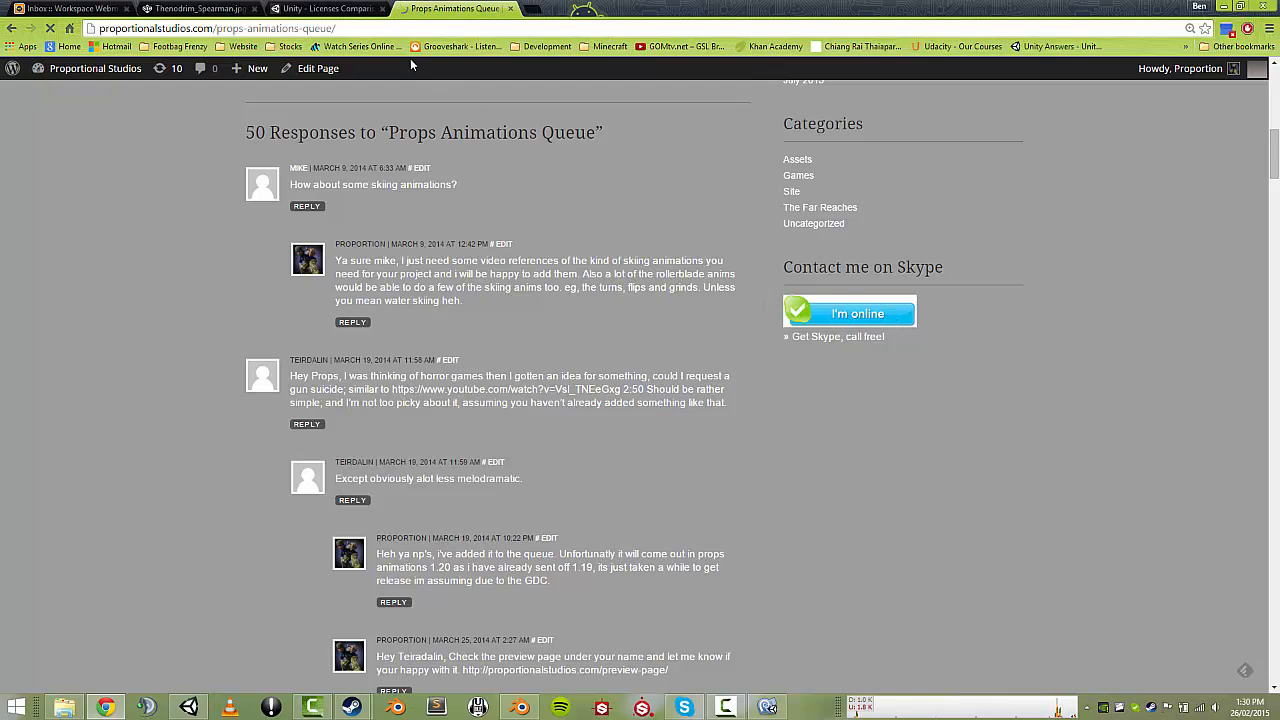
Reload the page, dismiss the Skype launch prompts, and read the animation request comments.
click(312, 28)
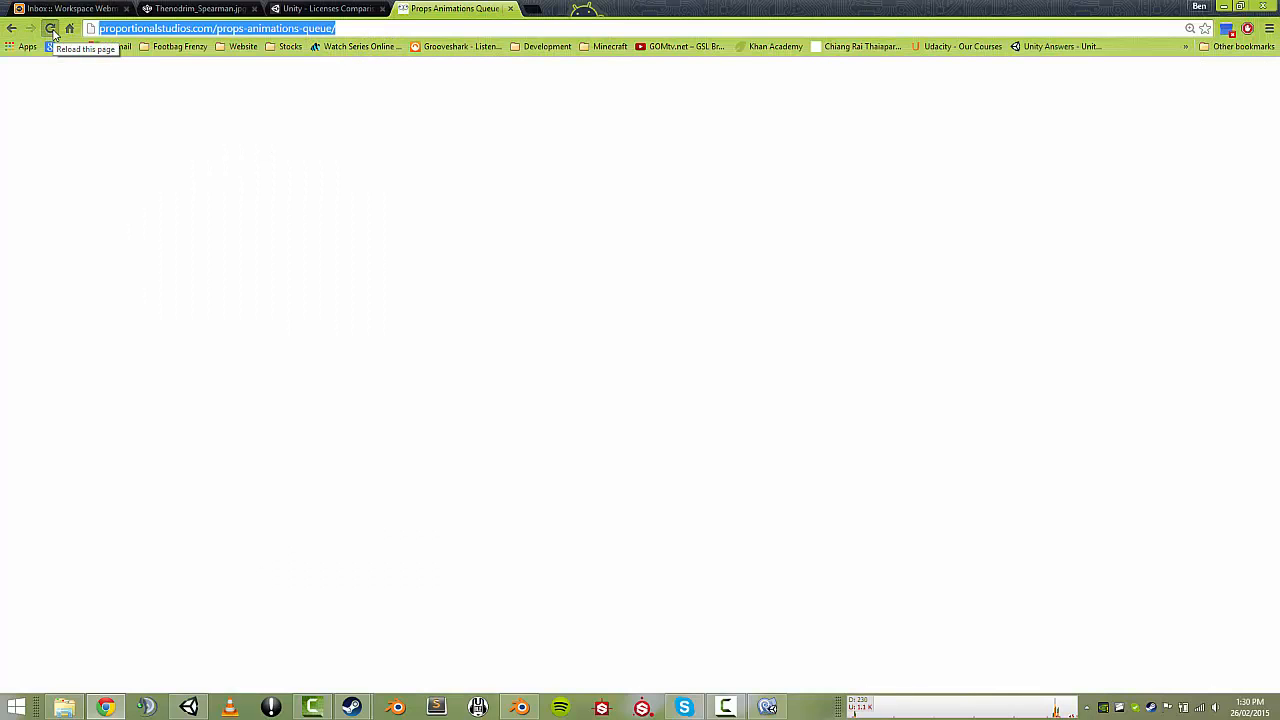
click(50, 28)
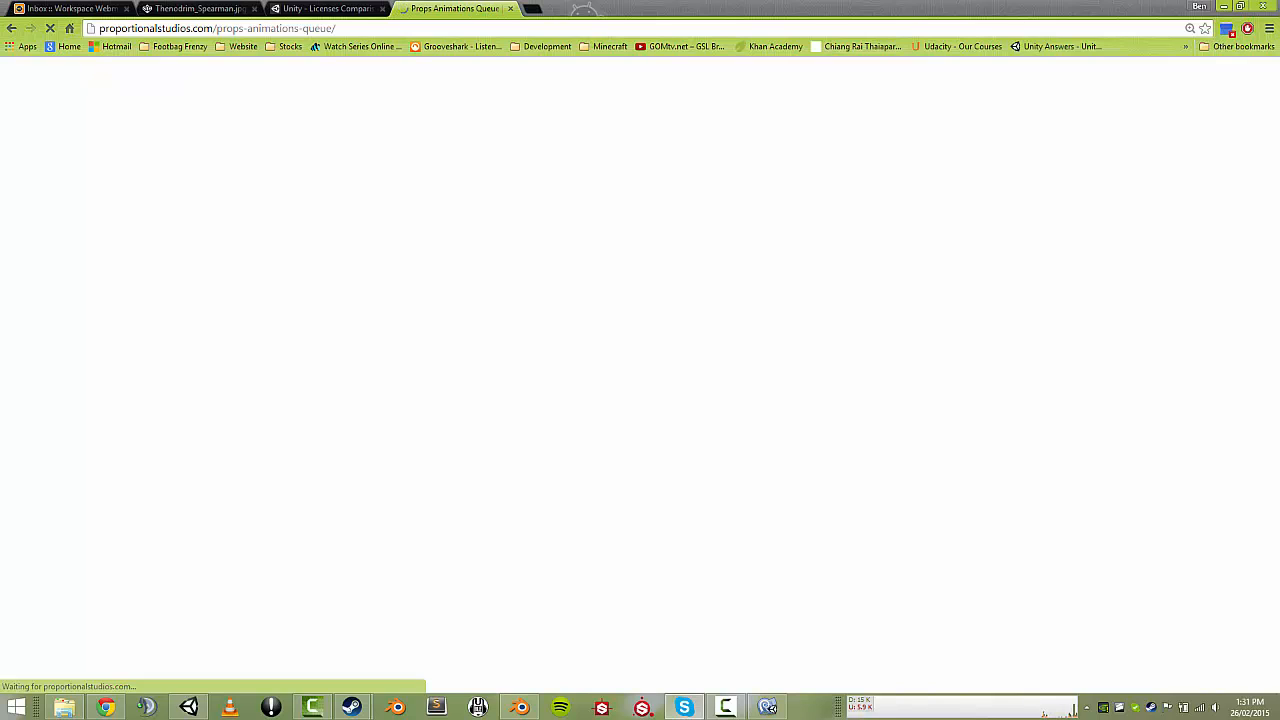
click(51, 34)
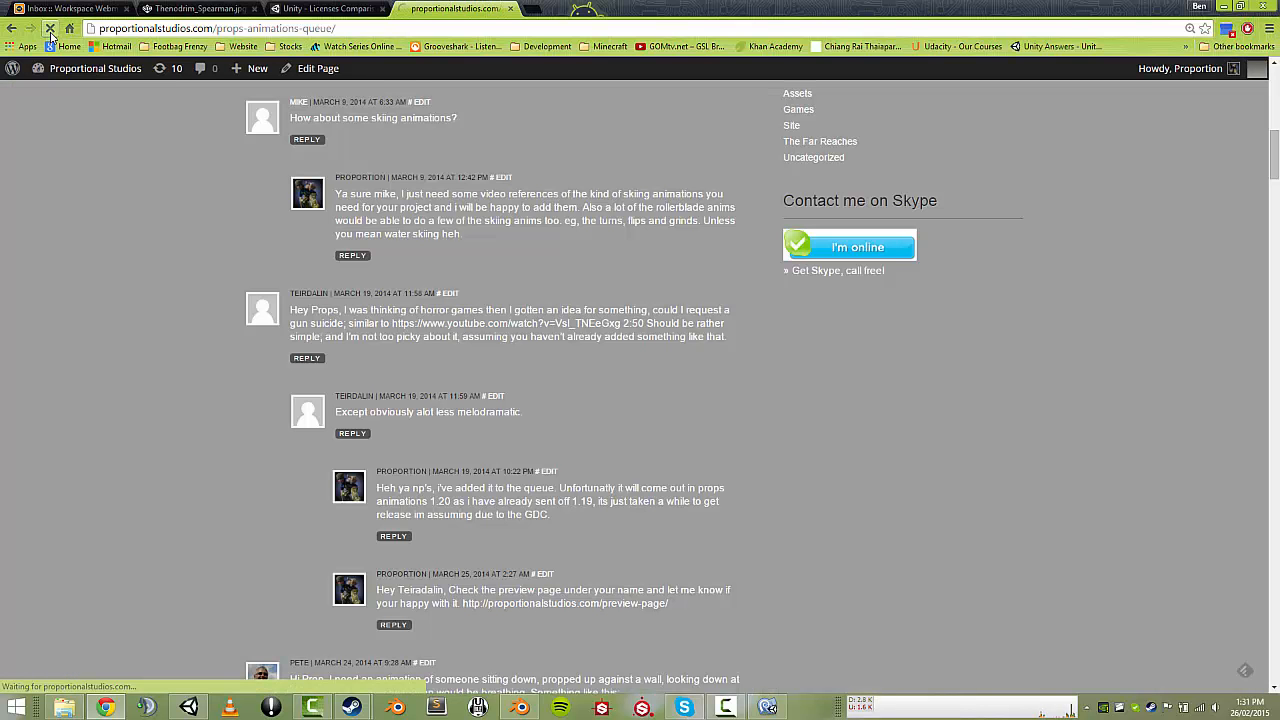
click(866, 255)
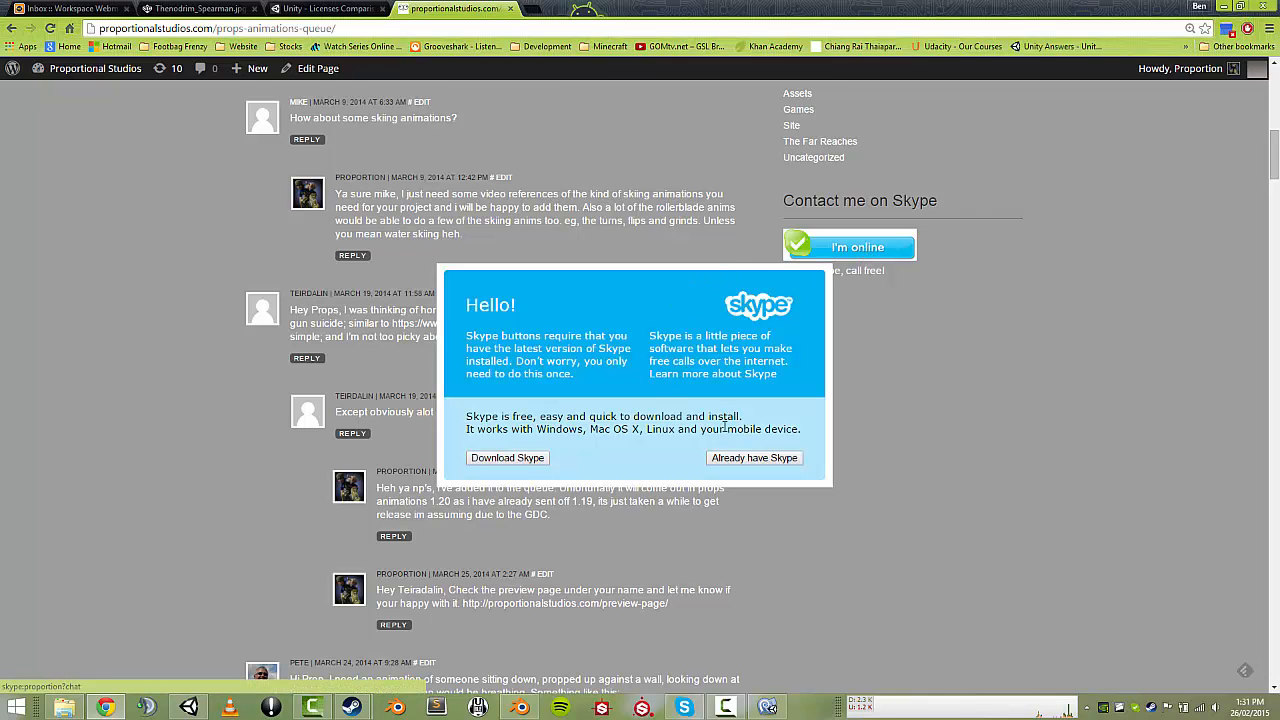
click(741, 458)
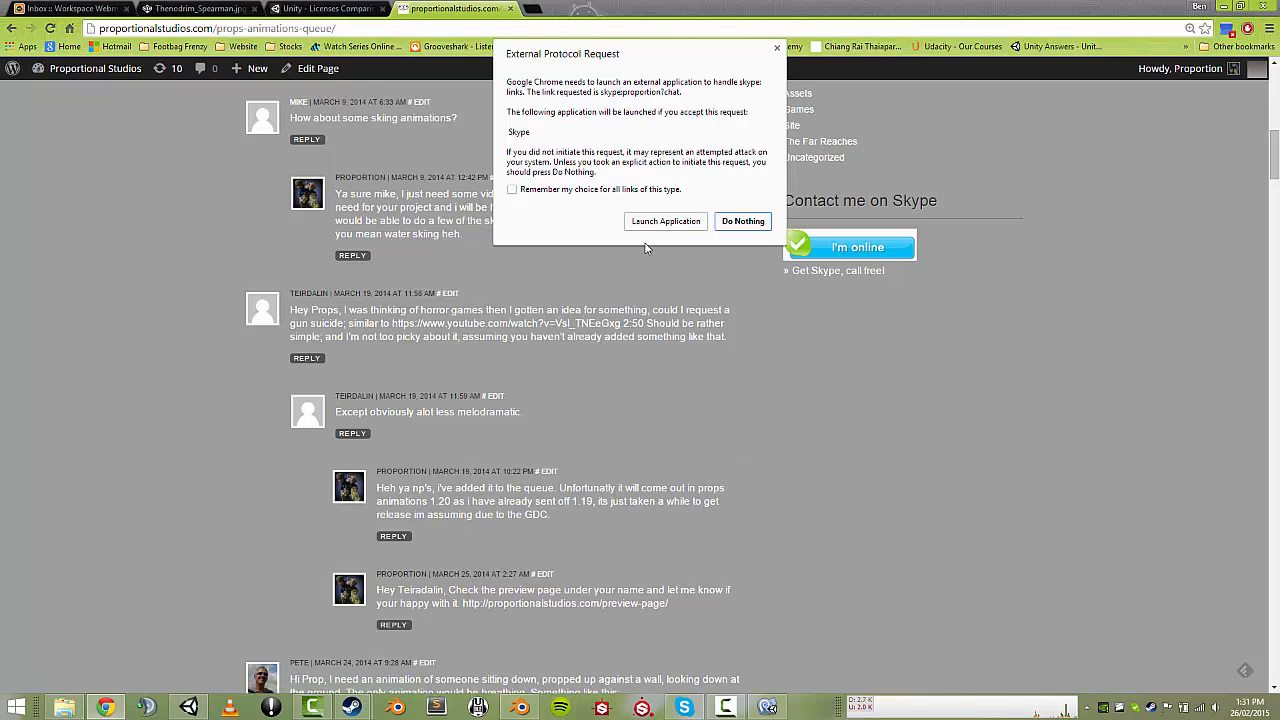
click(776, 48)
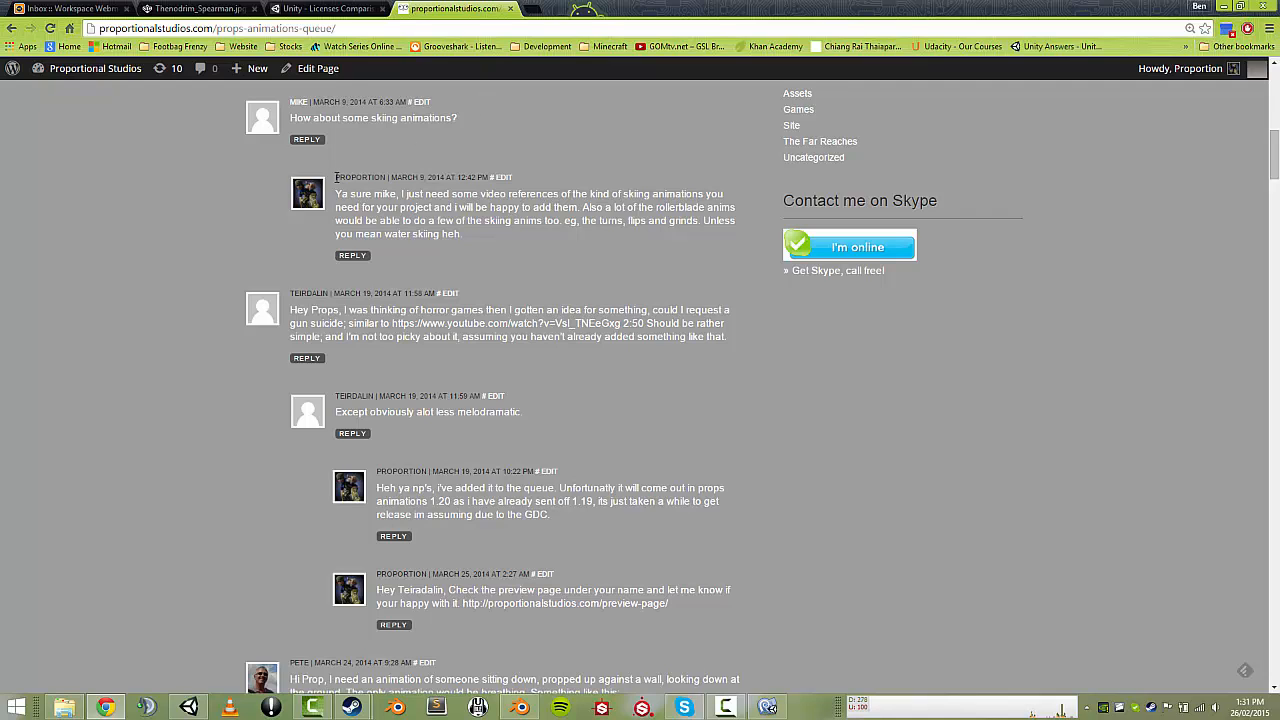
drag(336, 177, 383, 177)
click(386, 193)
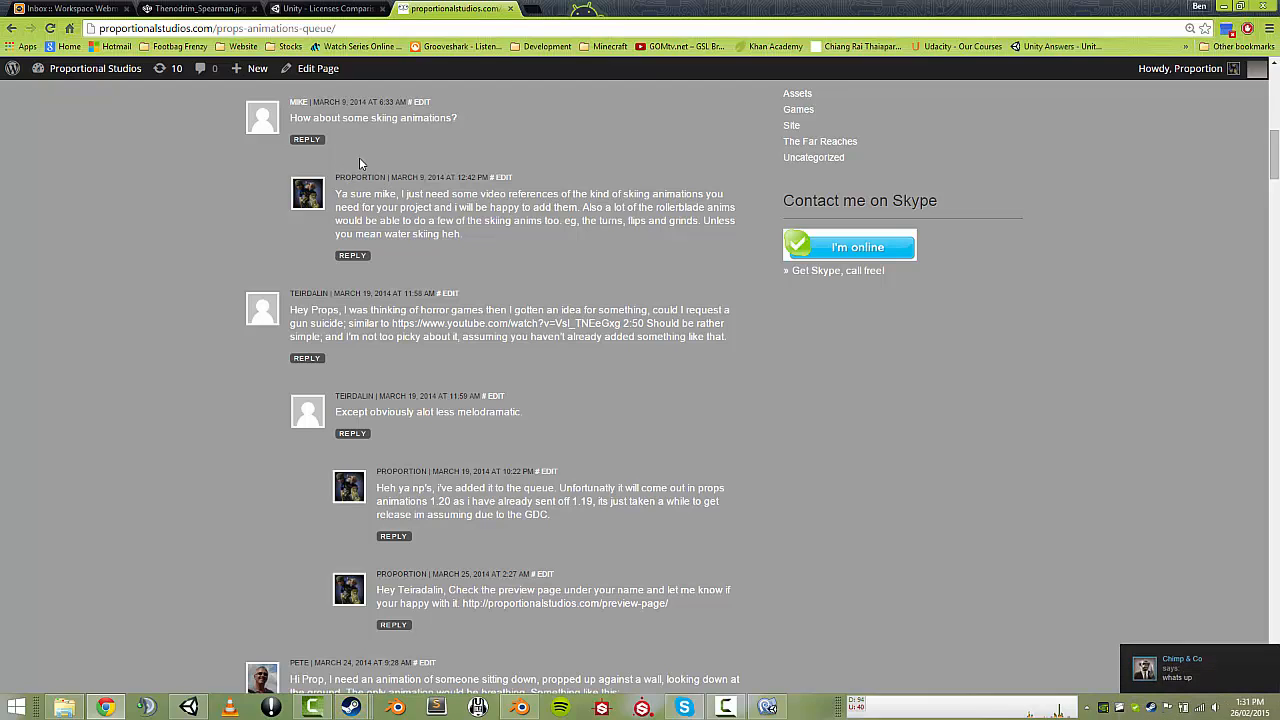